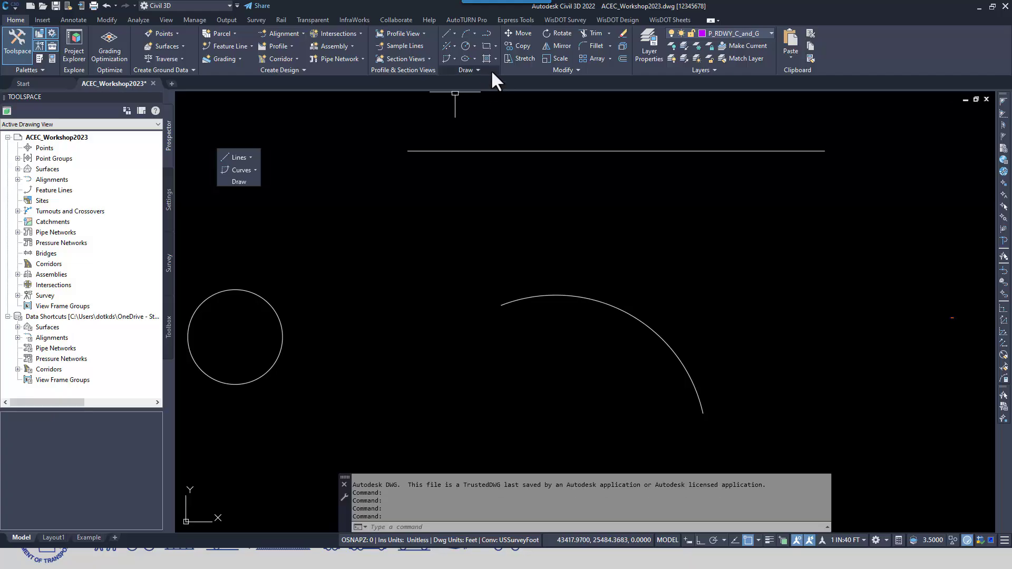
# Float the standard Draw and Modify panels over the drawing and return both to the ribbon
pyautogui.moveTo(495, 68)
pyautogui.mouseDown()
pyautogui.moveTo(407, 138)
pyautogui.moveTo(334, 160)
pyautogui.mouseUp()
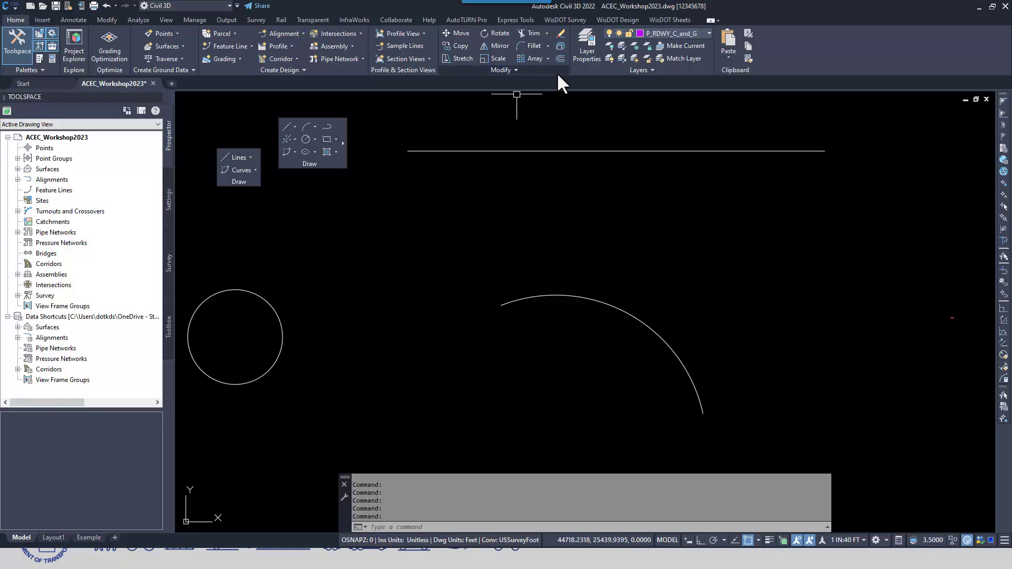
pyautogui.moveTo(564, 70); pyautogui.dragTo(495, 143)
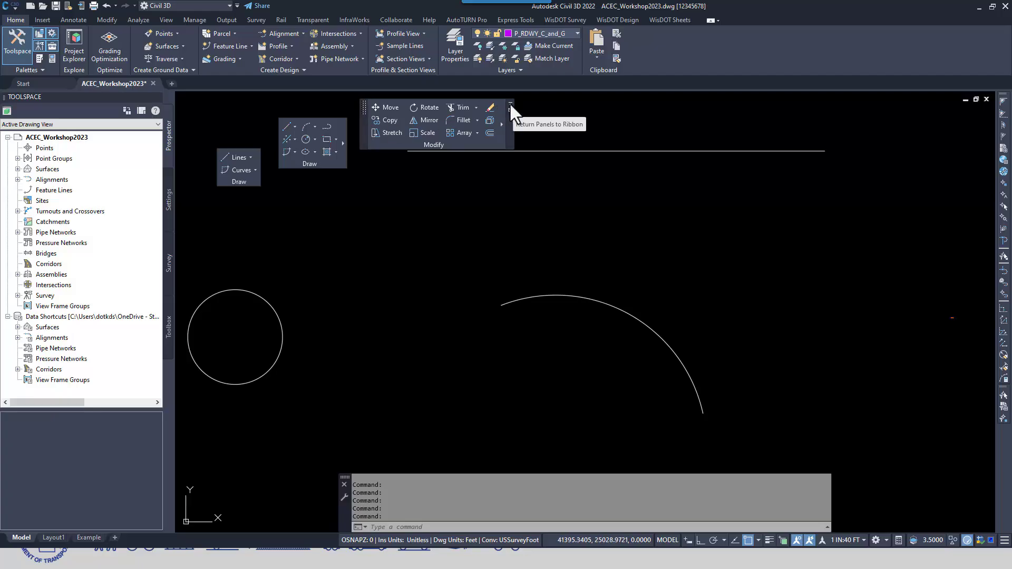
pyautogui.click(509, 104)
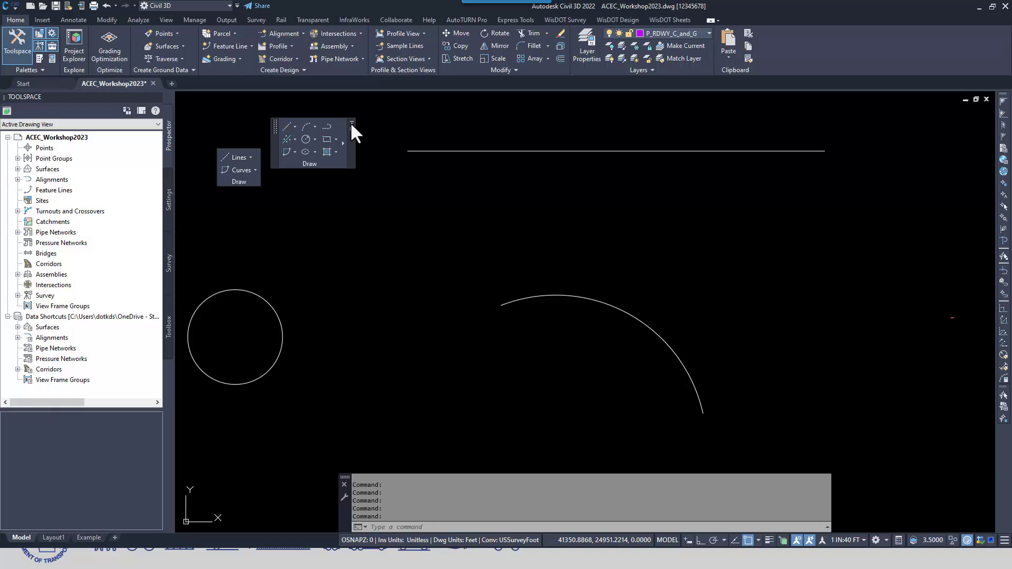
pyautogui.click(351, 122)
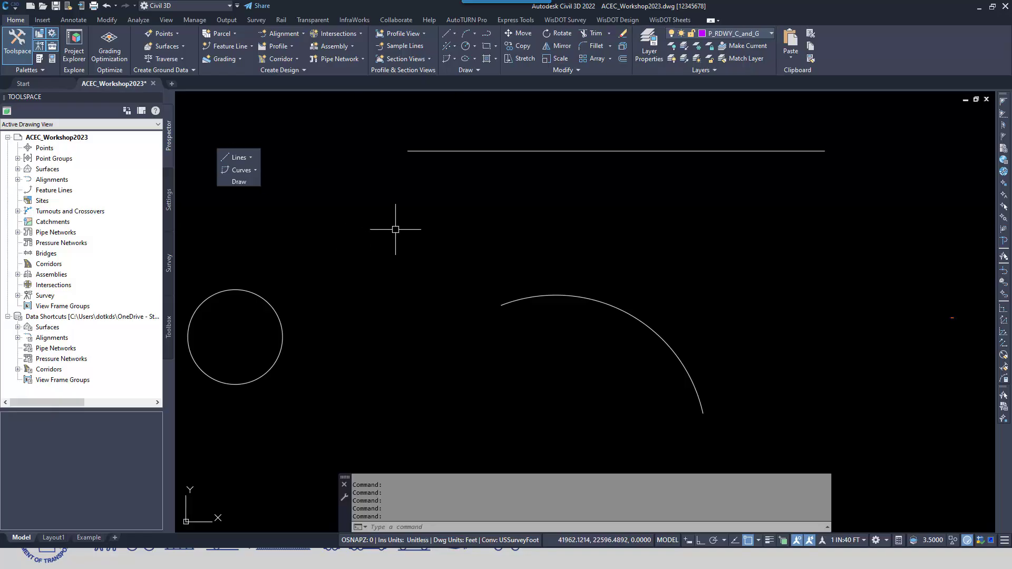
# Try a WisDOT floating line tangent to the circle, ending in open space below the horizontal line, and undo it
pyautogui.moveTo(385, 271); pyautogui.dragTo(448, 262, button='middle')
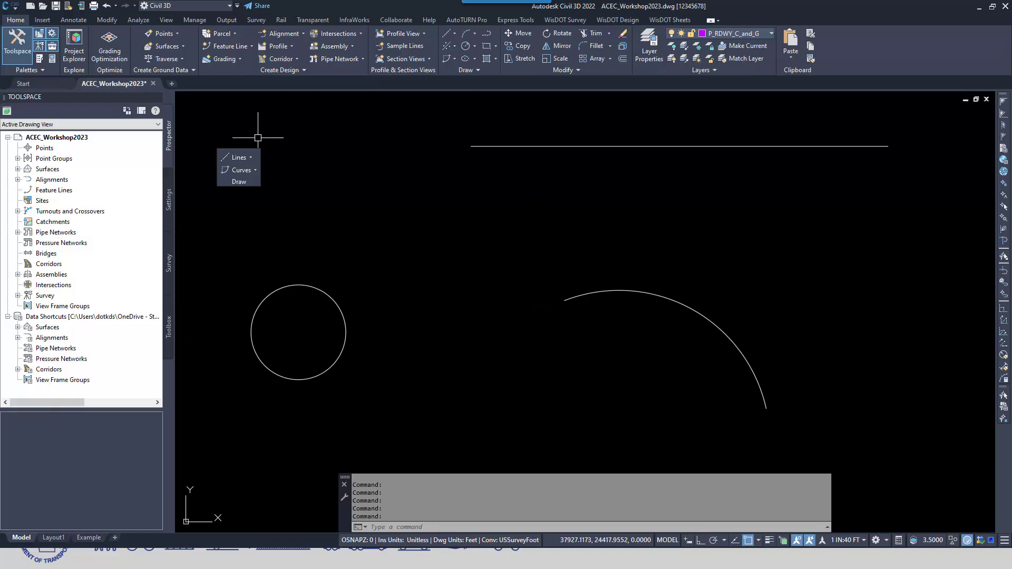
pyautogui.click(616, 19)
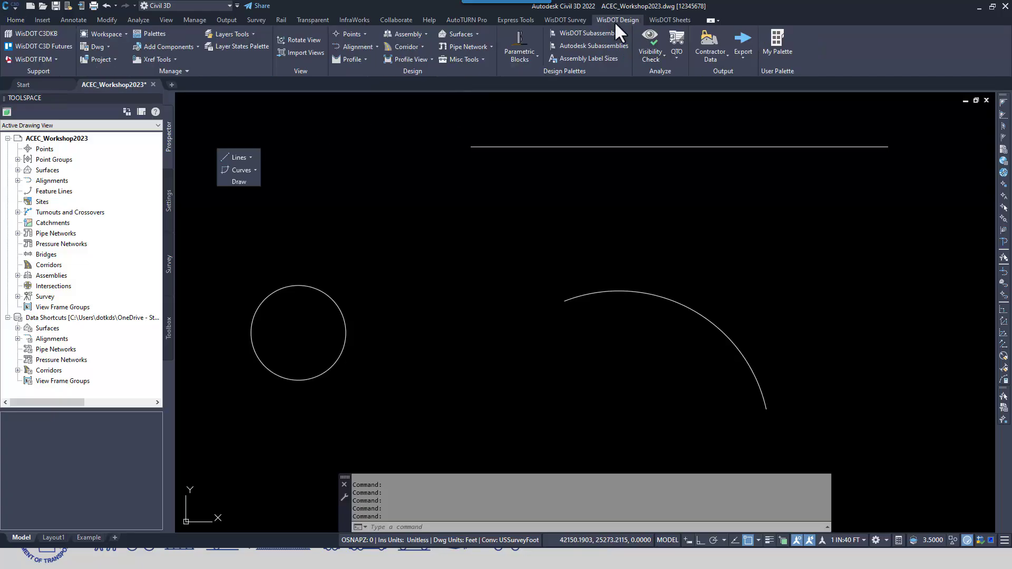
pyautogui.click(248, 157)
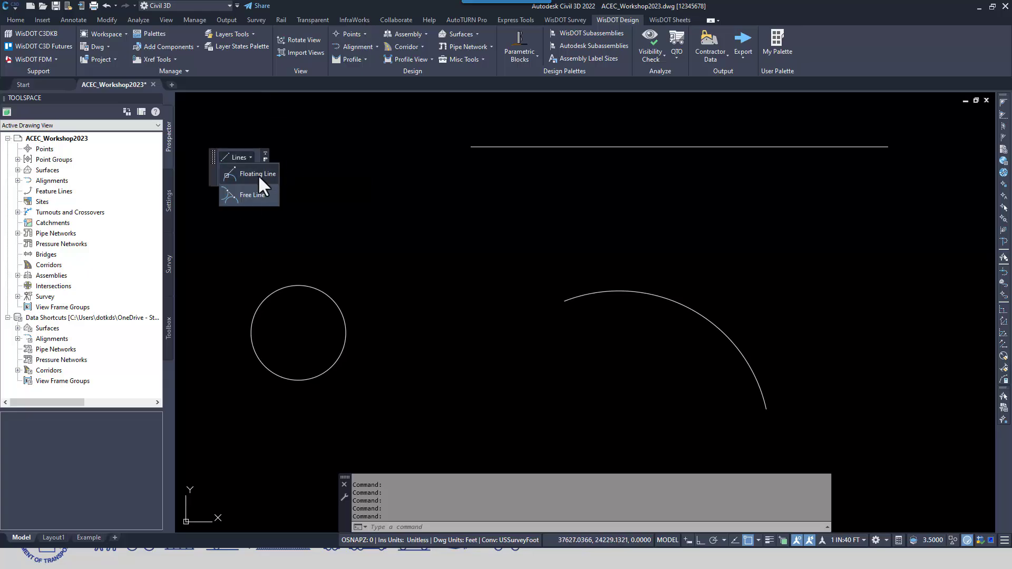
pyautogui.click(258, 173)
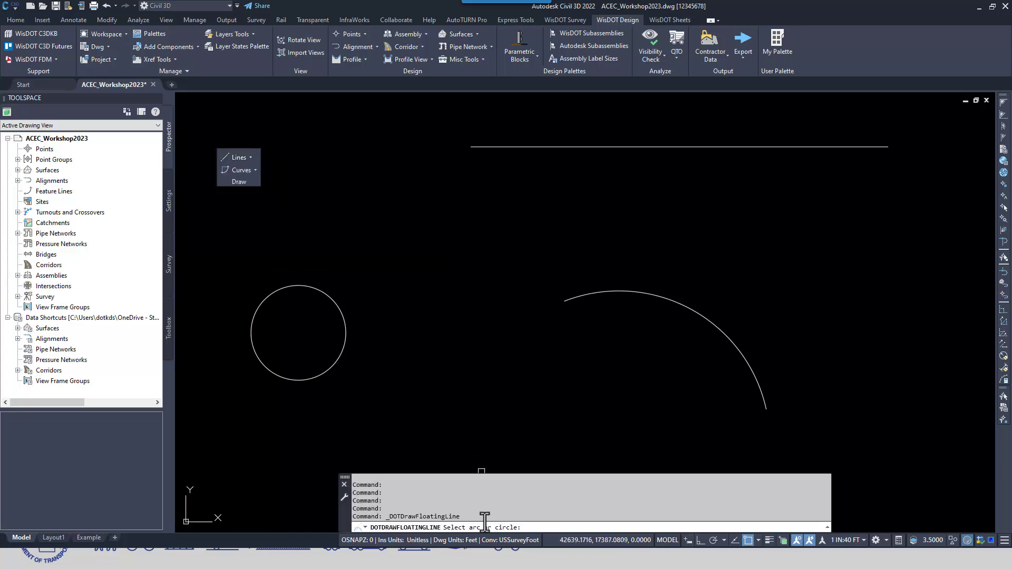
pyautogui.click(321, 292)
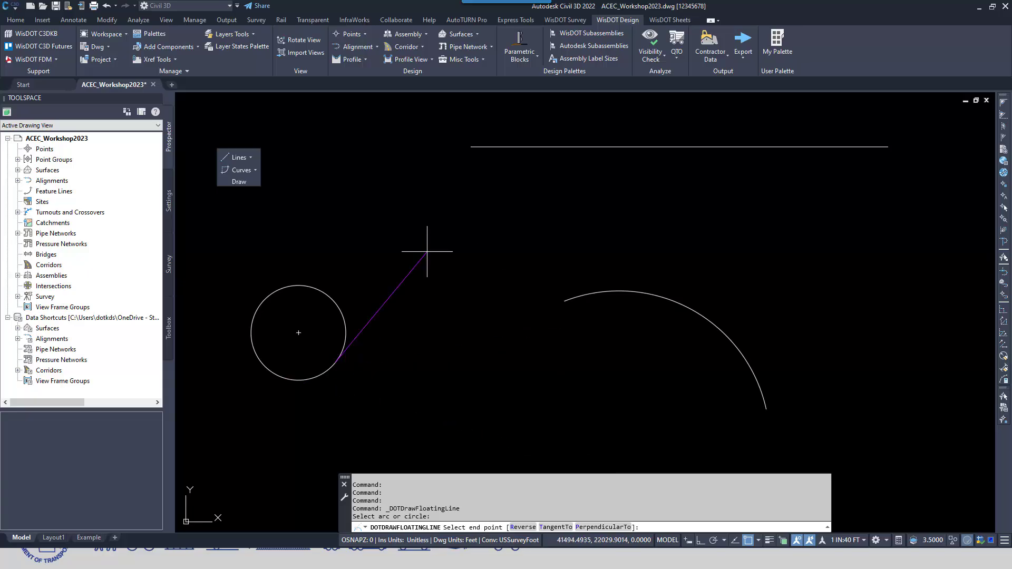
pyautogui.click(466, 213)
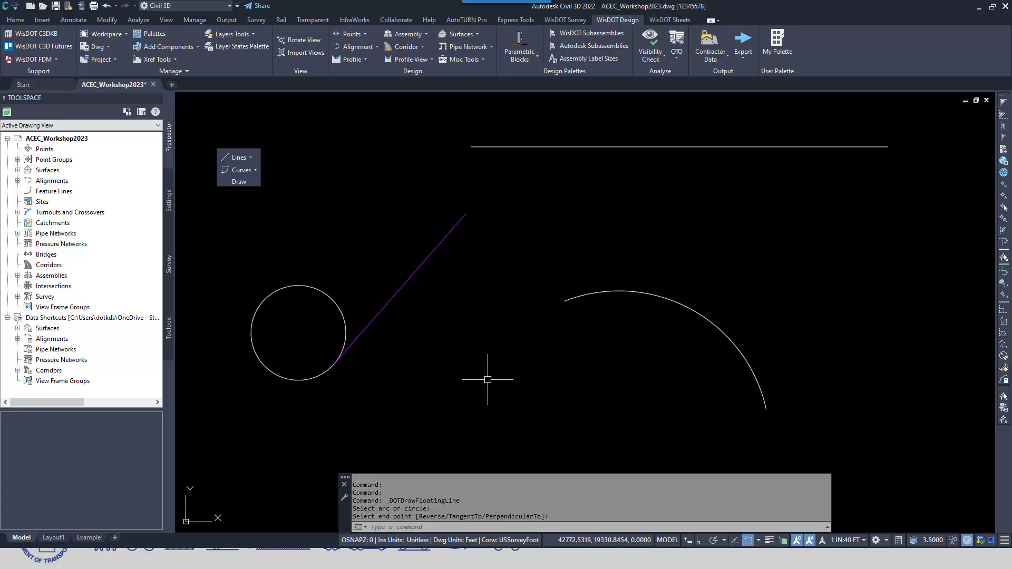
pyautogui.click(108, 5)
# Start a floating line from the circle and flip its tangent side three times with the Reverse option
pyautogui.click(237, 157)
pyautogui.click(263, 174)
pyautogui.click(316, 287)
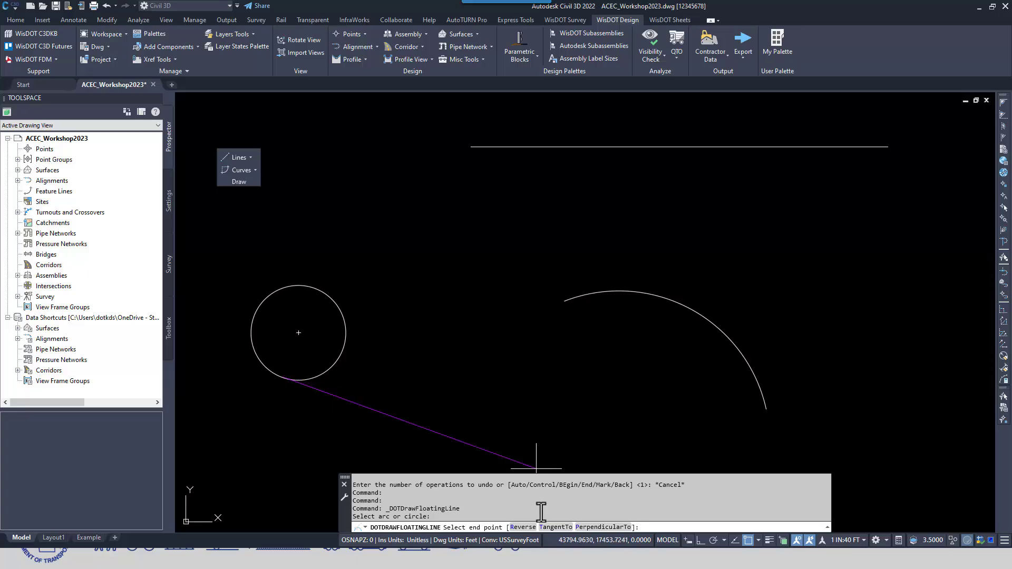
pyautogui.click(523, 527)
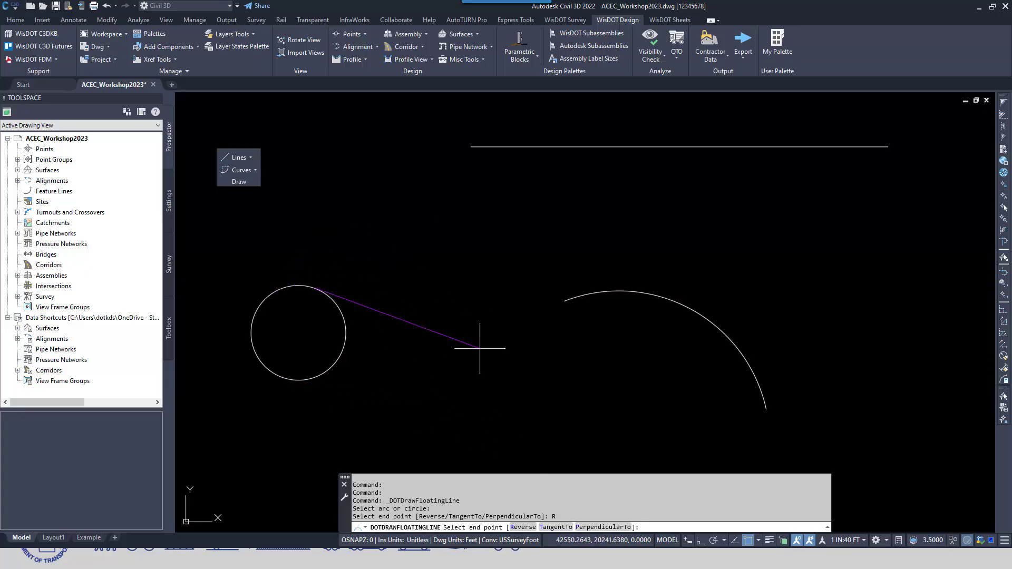
pyautogui.click(528, 529)
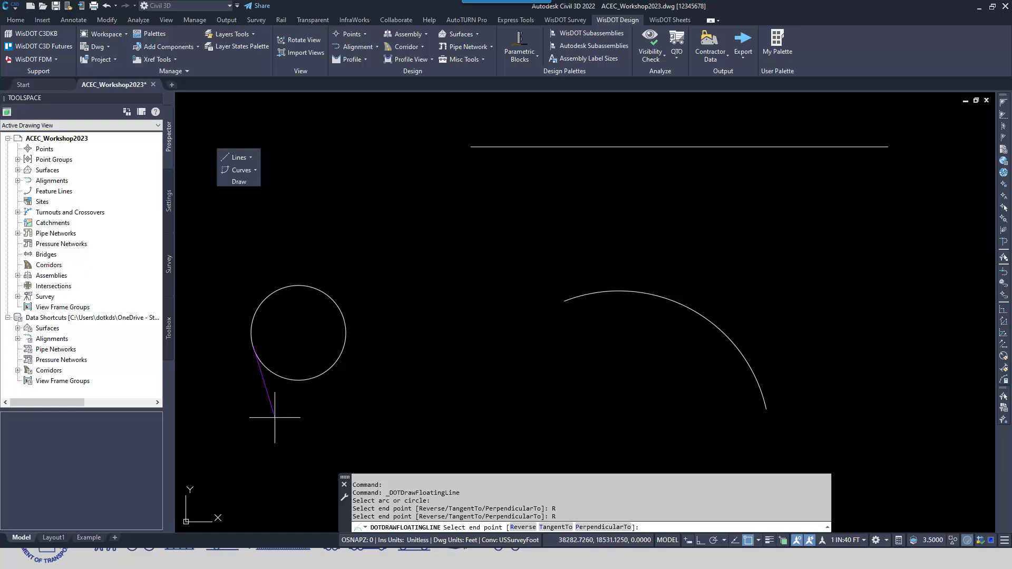
pyautogui.click(527, 529)
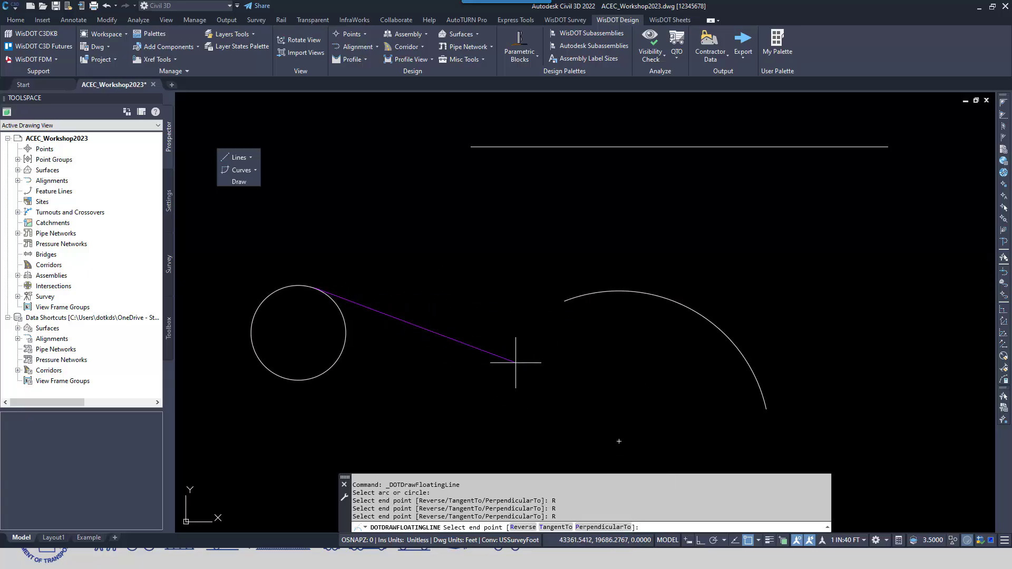
# Finish the floating line with the TangentTo option on the arc, choosing the tangent across the tops of the circle and arc
pyautogui.click(556, 527)
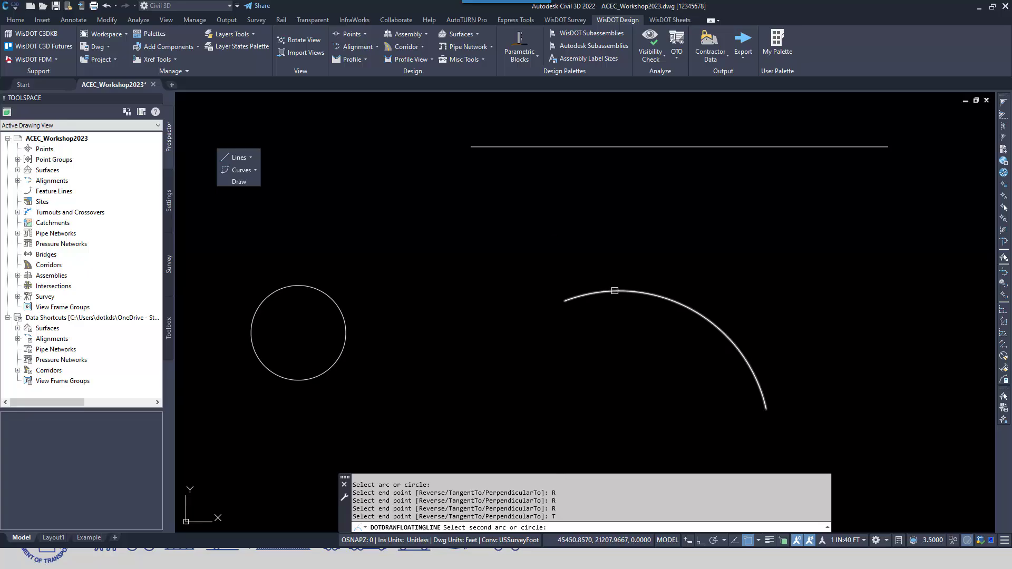
pyautogui.click(614, 291)
pyautogui.moveTo(577, 406)
pyautogui.mouseDown(button='middle')
pyautogui.moveTo(576, 346)
pyautogui.moveTo(622, 287)
pyautogui.mouseUp(button='middle')
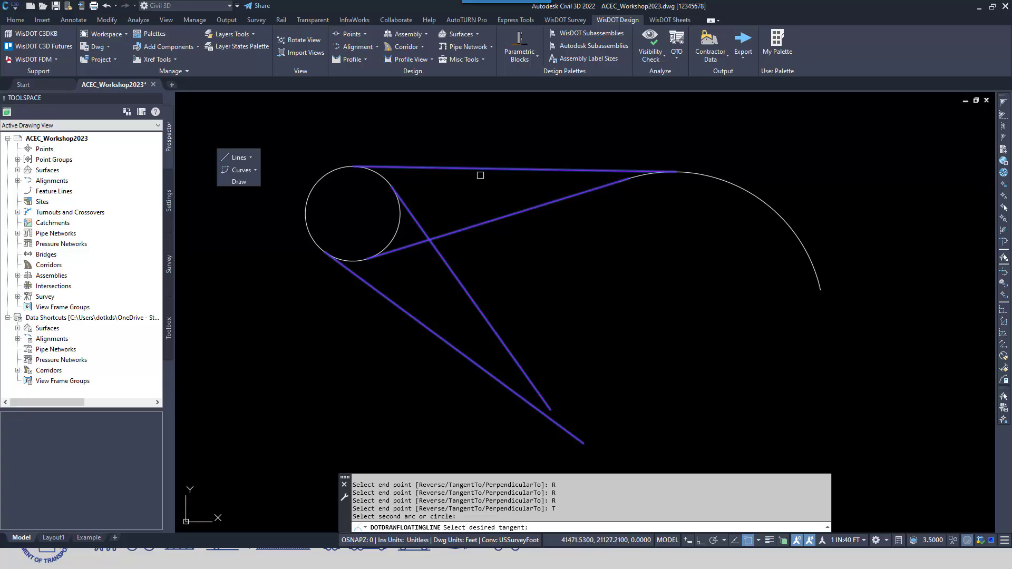
pyautogui.click(478, 171)
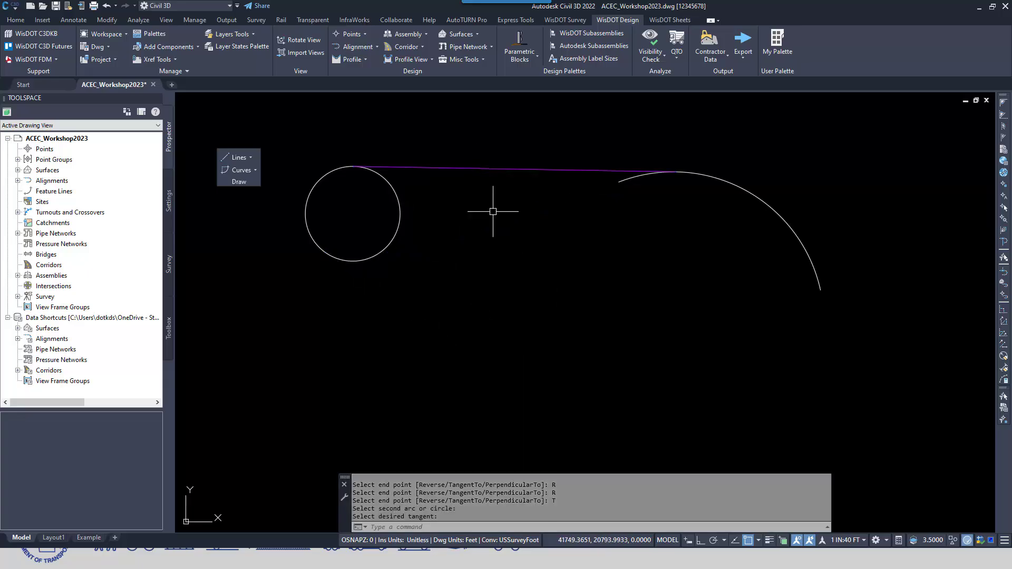
# Draw a floating line tangent to the arc and PerpendicularTo the horizontal line, choosing the solution at the arc's right side
pyautogui.moveTo(526, 309); pyautogui.dragTo(495, 365, button='middle')
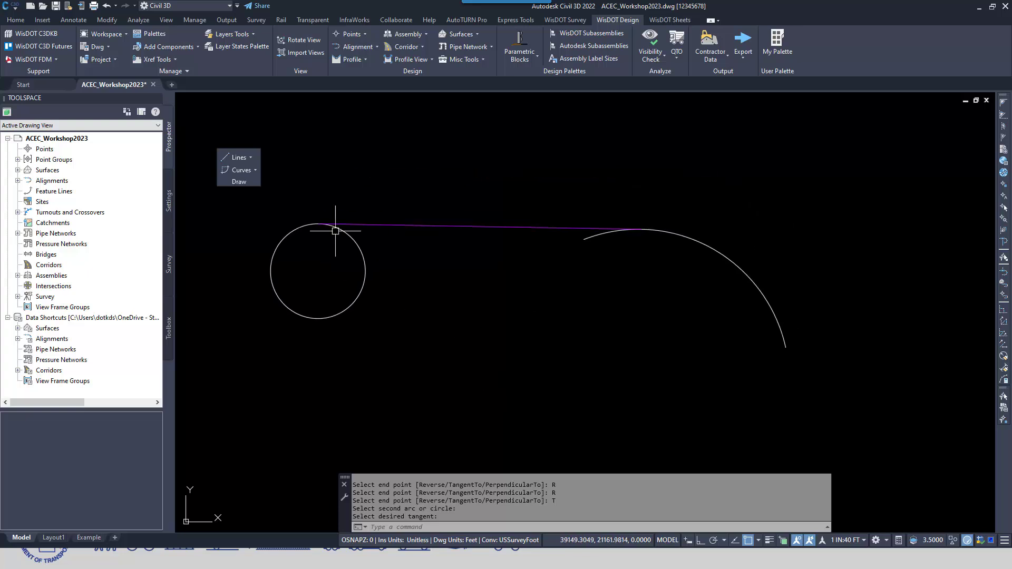
pyautogui.press('Return')
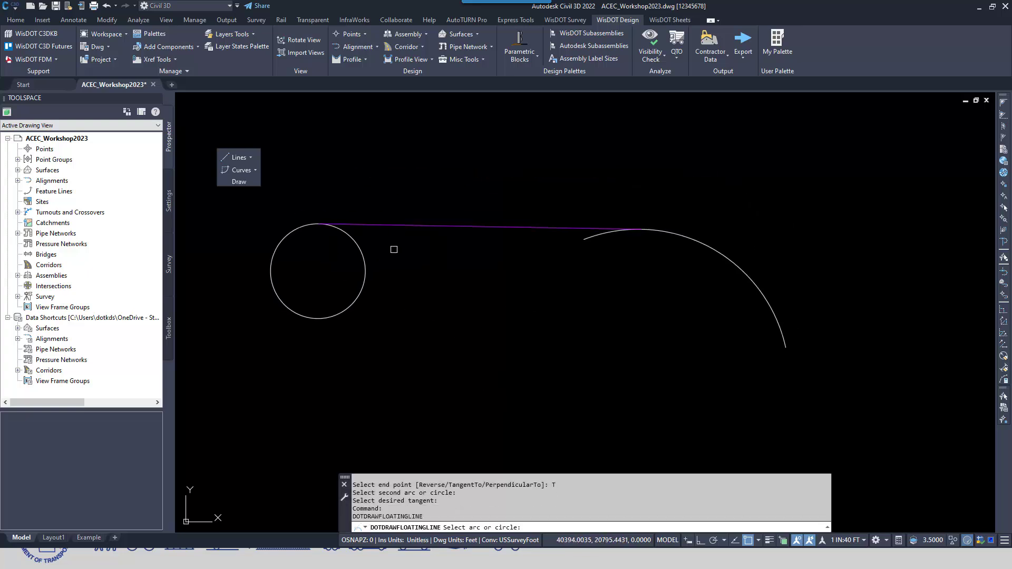
pyautogui.click(744, 273)
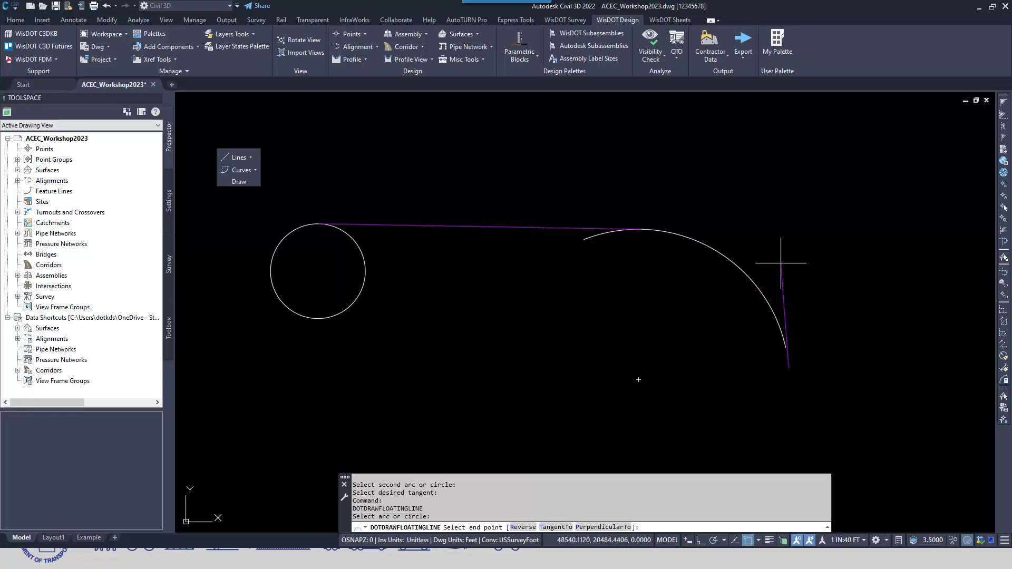
pyautogui.click(603, 527)
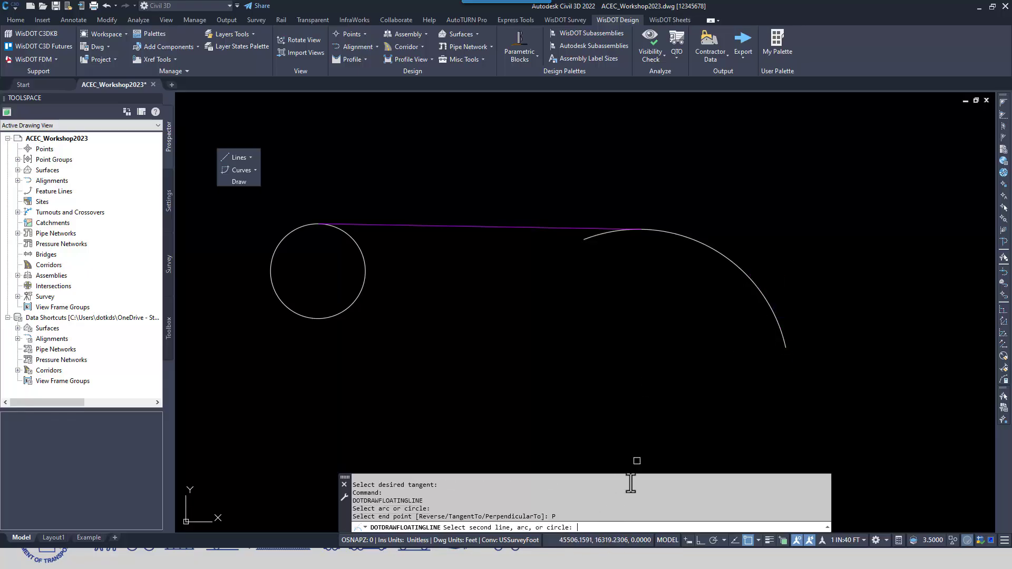
pyautogui.moveTo(635, 203); pyautogui.dragTo(651, 281, button='middle')
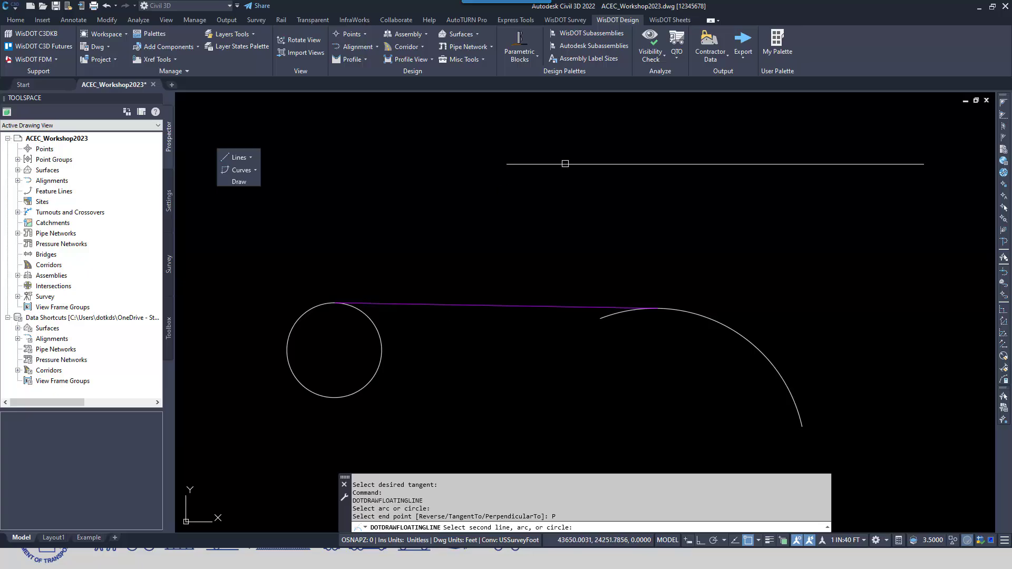
pyautogui.click(676, 165)
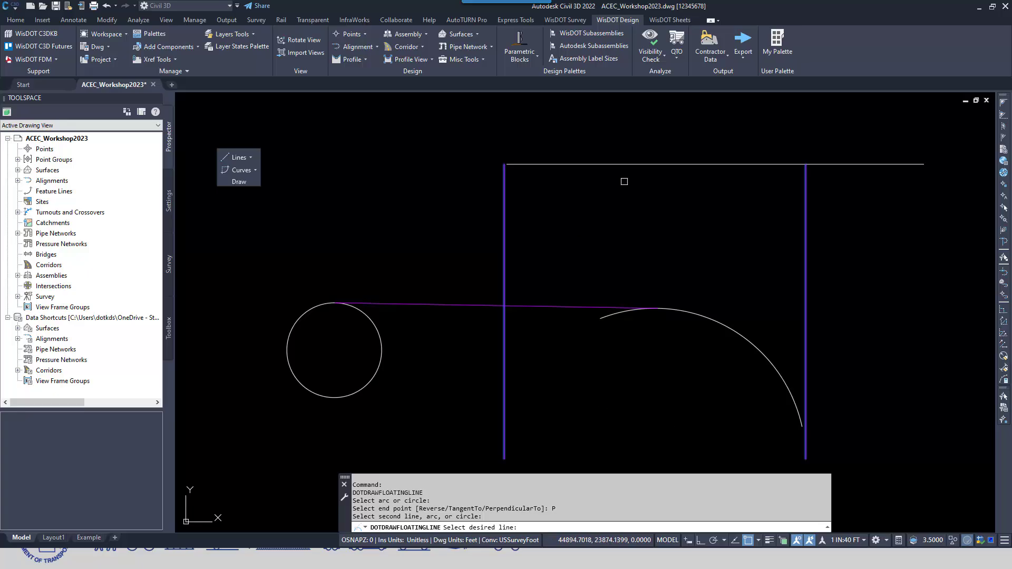
pyautogui.click(806, 225)
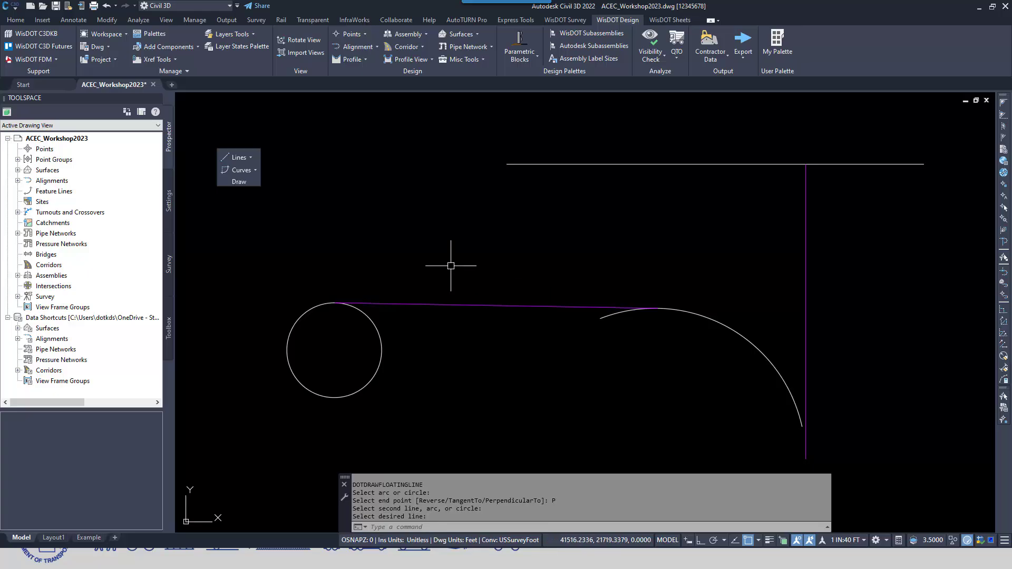
# Draw a free line tangent to the circle and the arc, choosing the diagonal from the circle's underside to the arc's left end
pyautogui.click(249, 156)
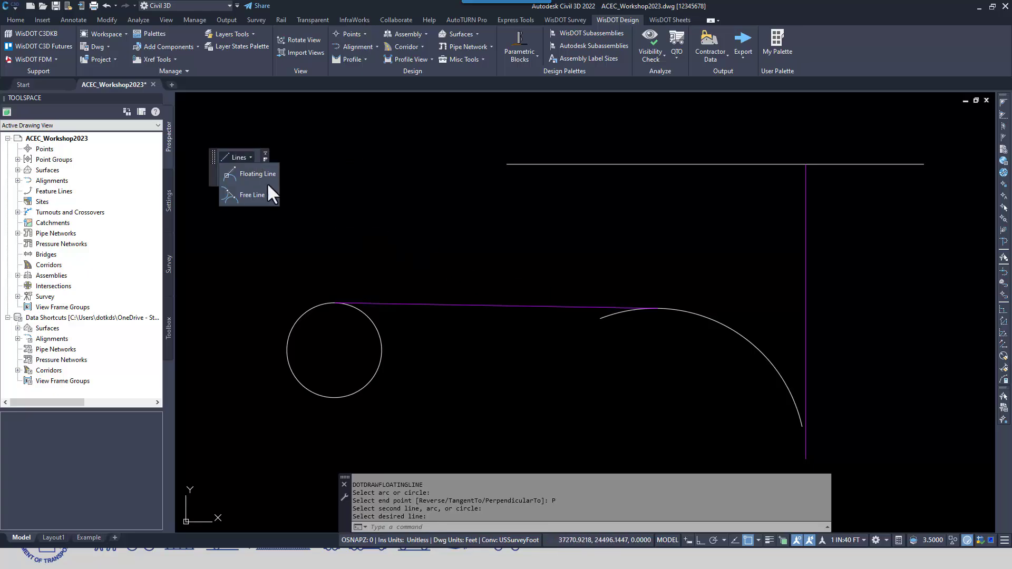
pyautogui.click(255, 194)
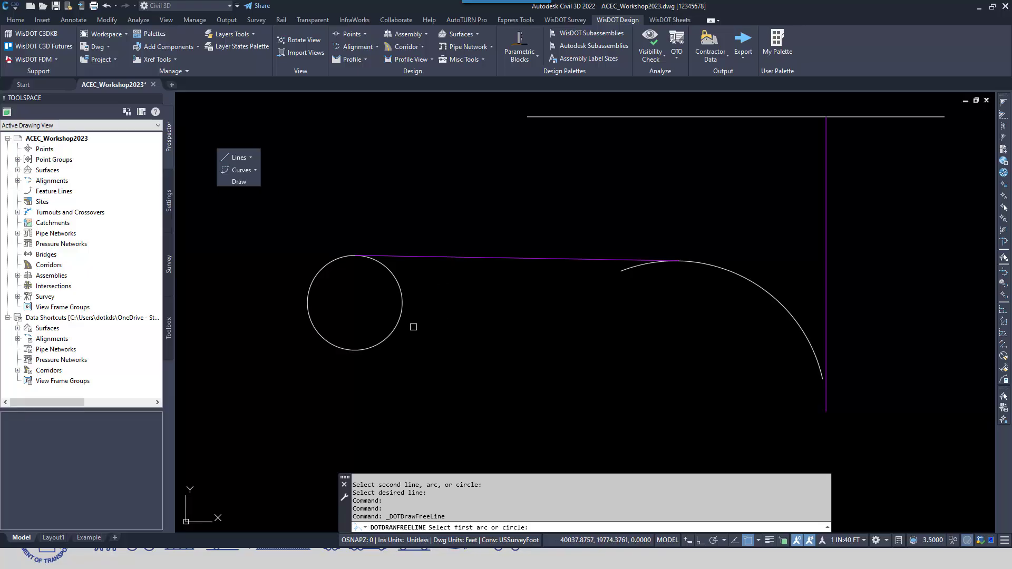
pyautogui.click(403, 322)
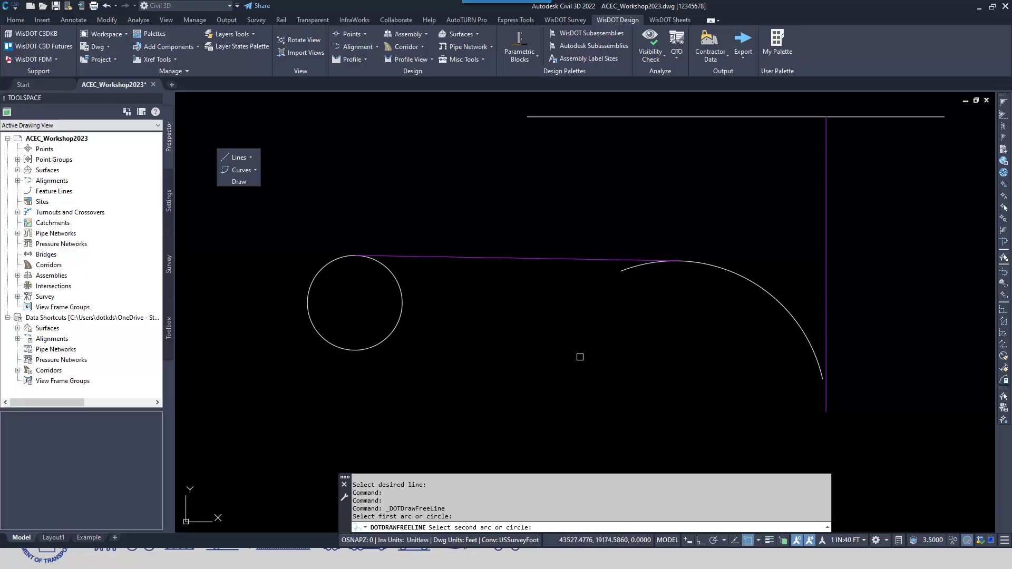
pyautogui.click(741, 278)
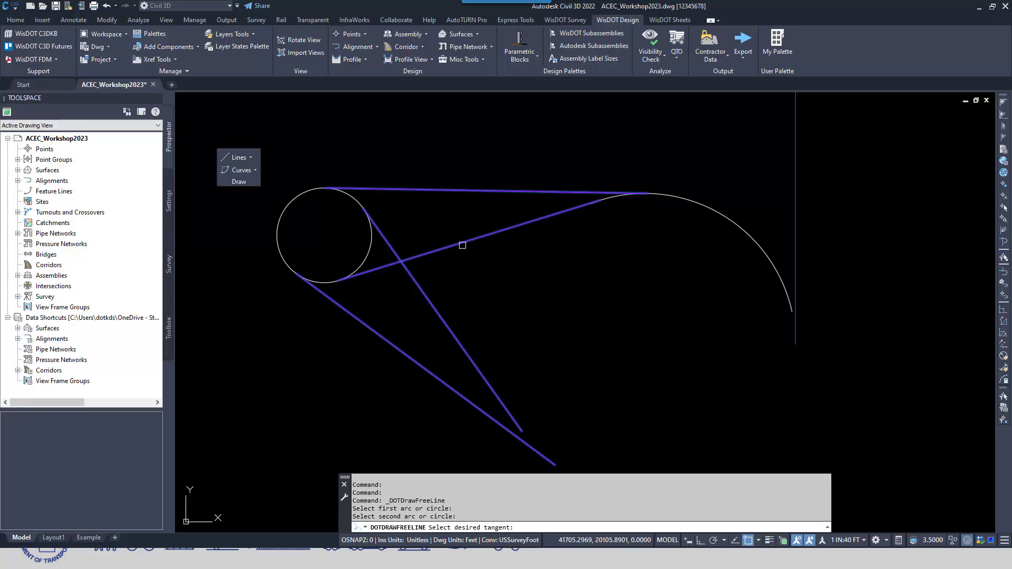
pyautogui.click(459, 244)
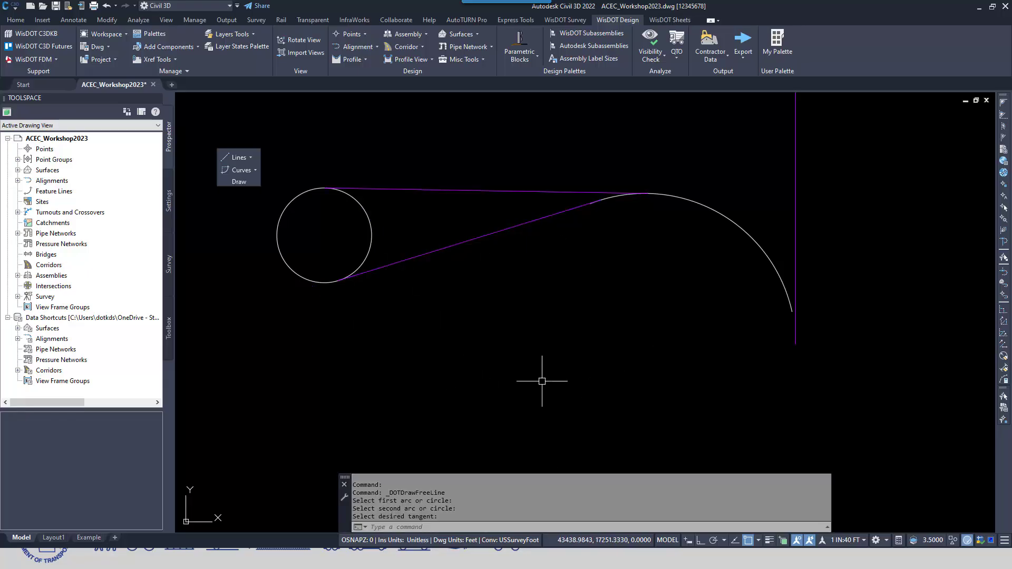
pyautogui.moveTo(436, 339); pyautogui.dragTo(464, 375, button='middle')
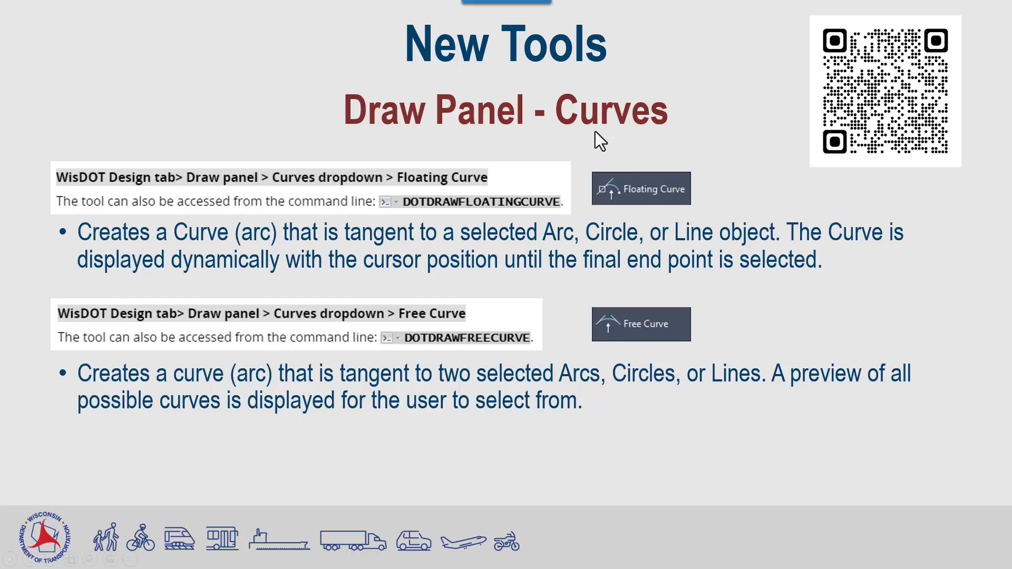
# Switch to Civil 3D, start a floating curve from the horizontal line with radius 1000, and preview it at several end positions
pyautogui.hotkey('alt', 'Tab')
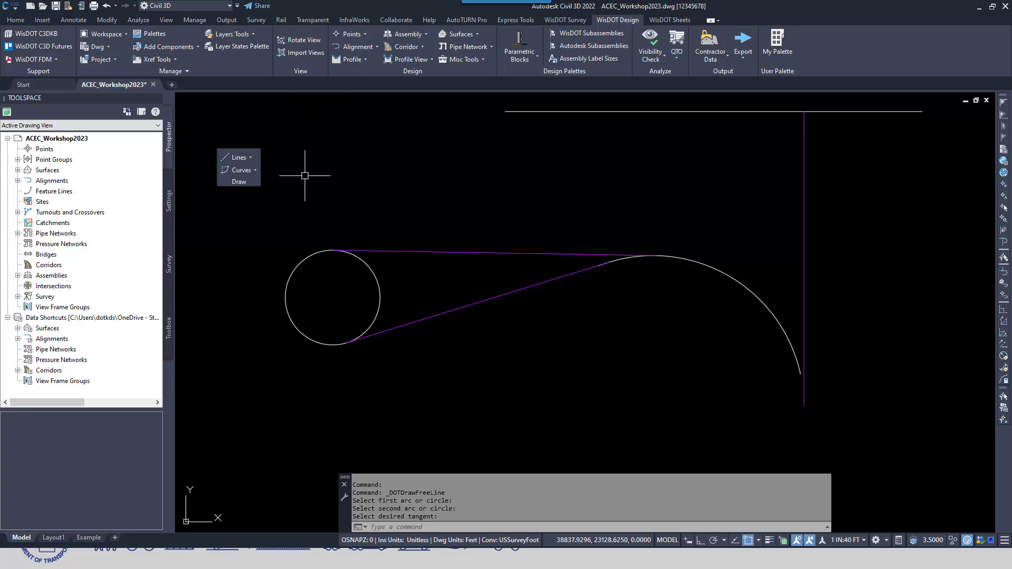
pyautogui.click(255, 170)
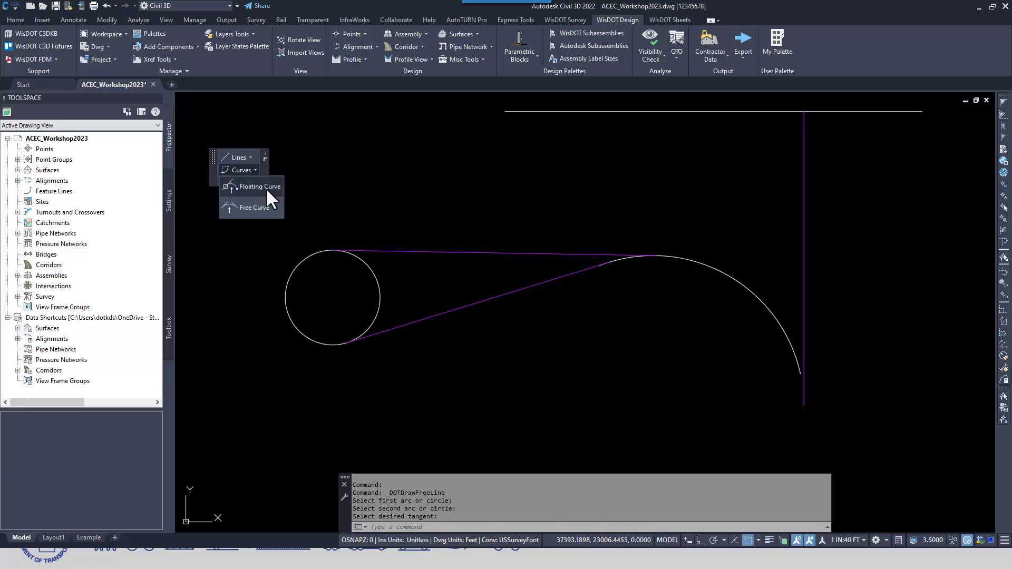
pyautogui.click(262, 187)
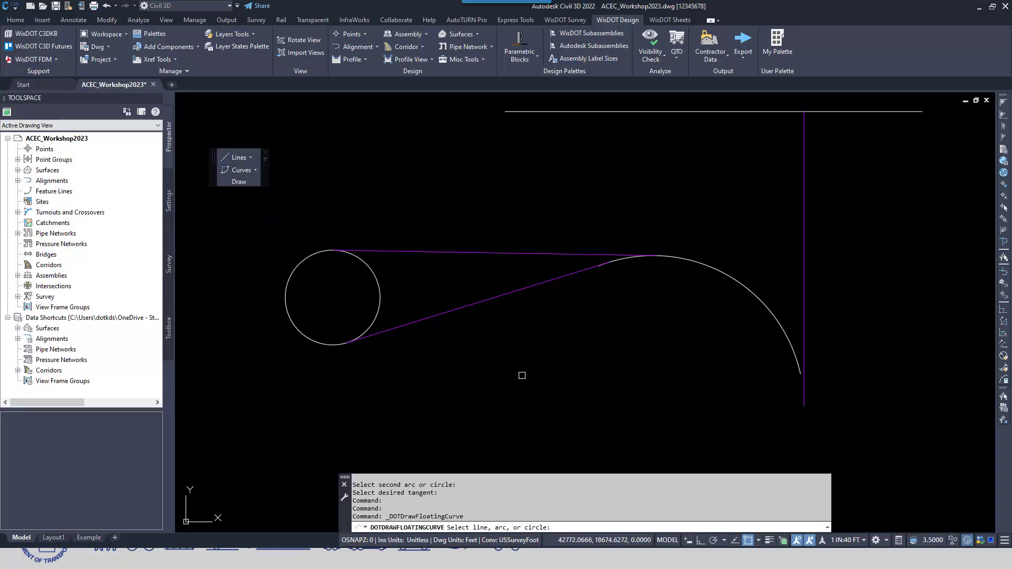
pyautogui.moveTo(522, 218); pyautogui.dragTo(526, 235, button='middle')
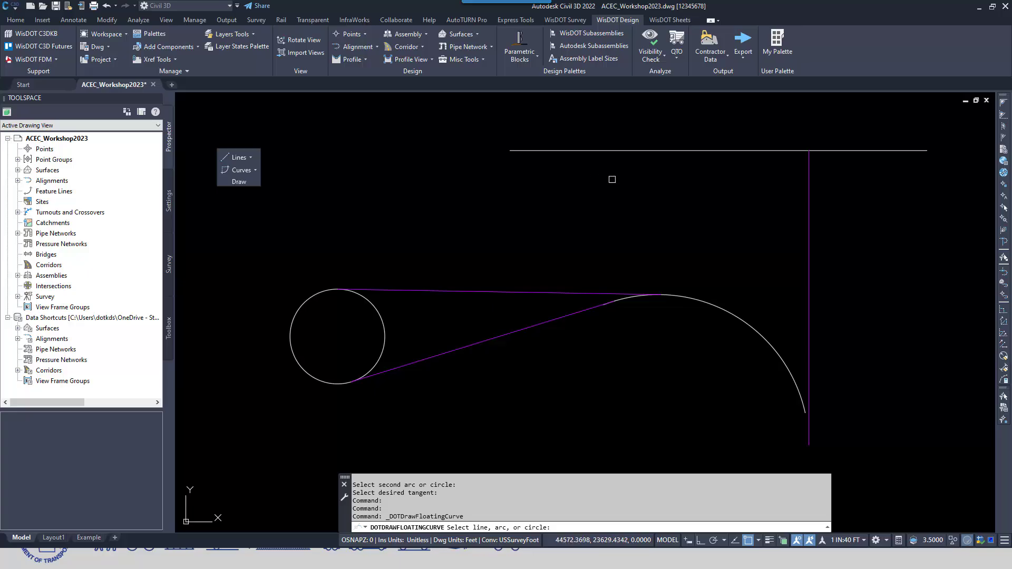
pyautogui.click(626, 150)
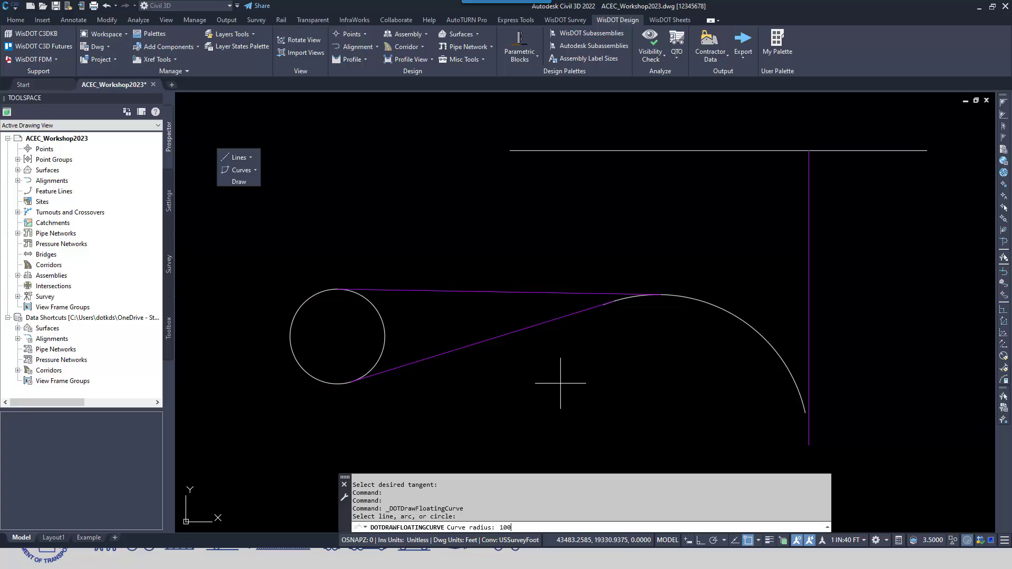
pyautogui.press('Return')
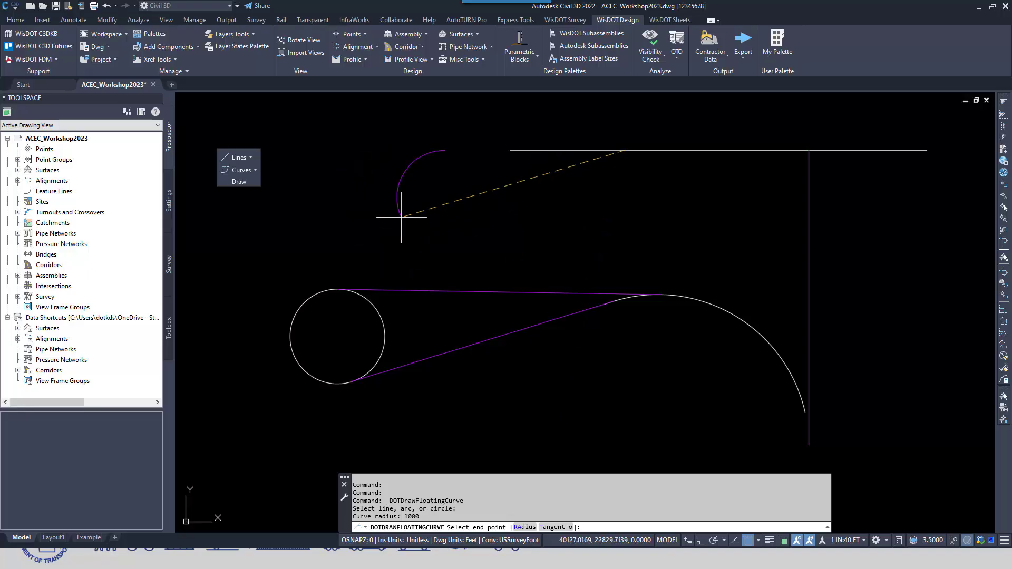
pyautogui.scroll(4, 489, 173)
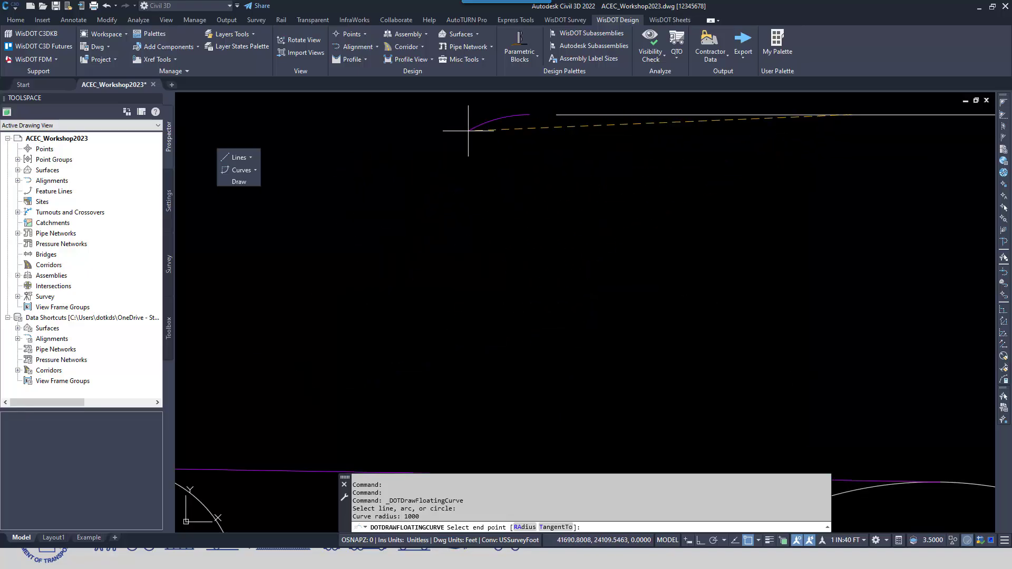
pyautogui.moveTo(502, 201)
pyautogui.mouseDown(button='middle')
pyautogui.moveTo(470, 230)
pyautogui.moveTo(302, 258)
pyautogui.mouseUp(button='middle')
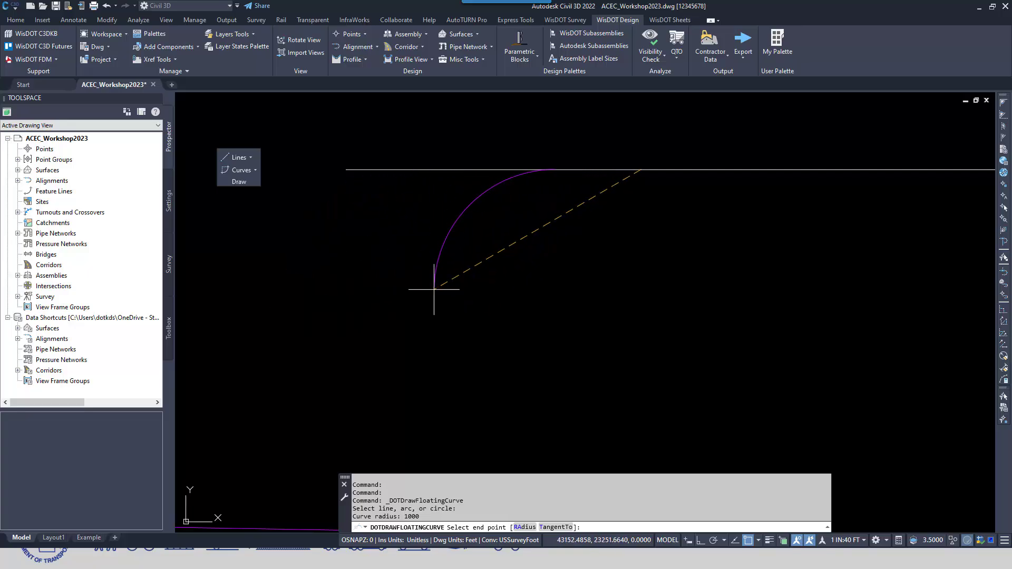
pyautogui.scroll(-3, 399, 285)
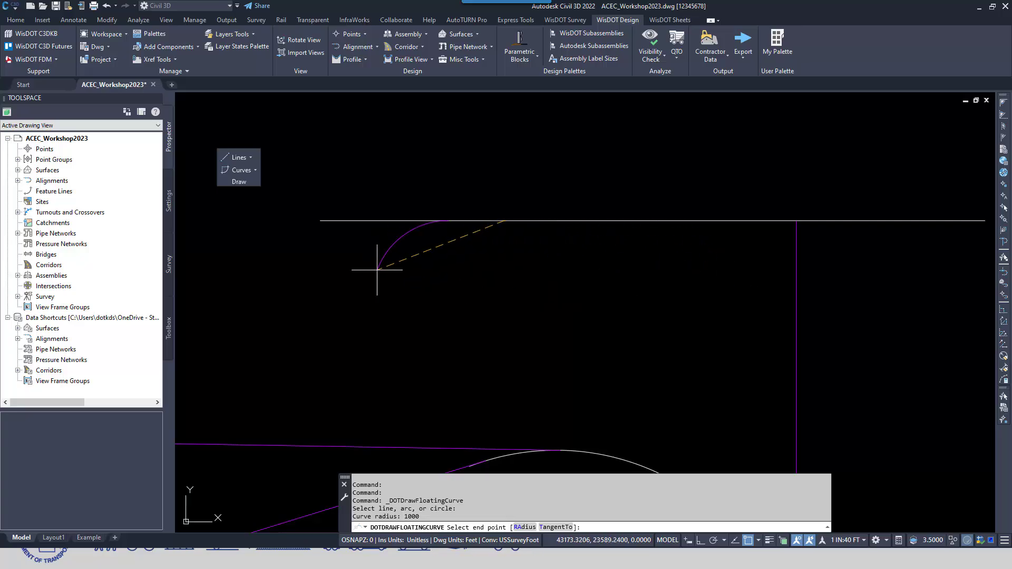
pyautogui.scroll(-2, 420, 267)
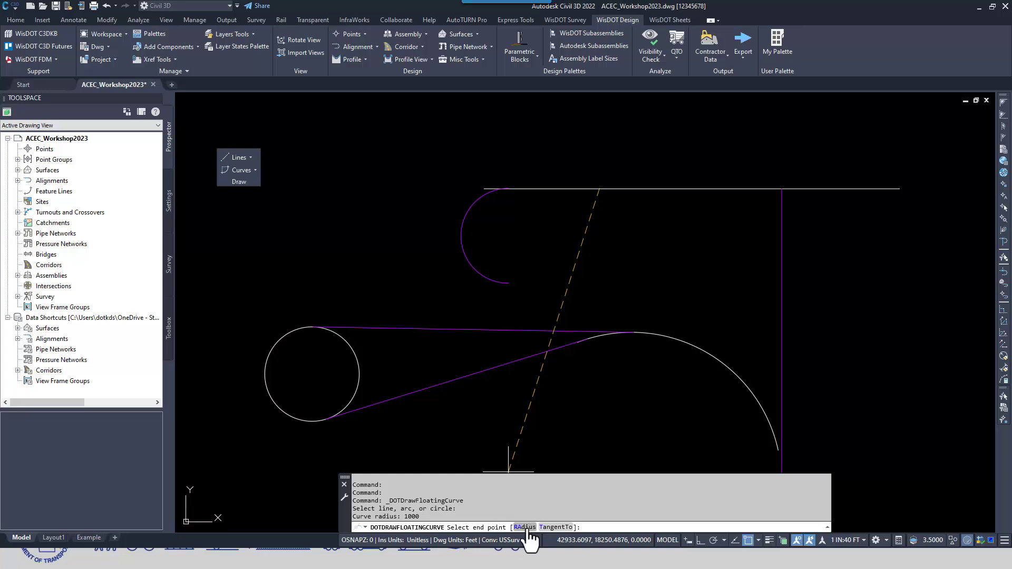
# Set the floating curve's radius to 10000 and finish it TangentTo the circle, choosing the solution from the circle's upper-left side
pyautogui.click(525, 527)
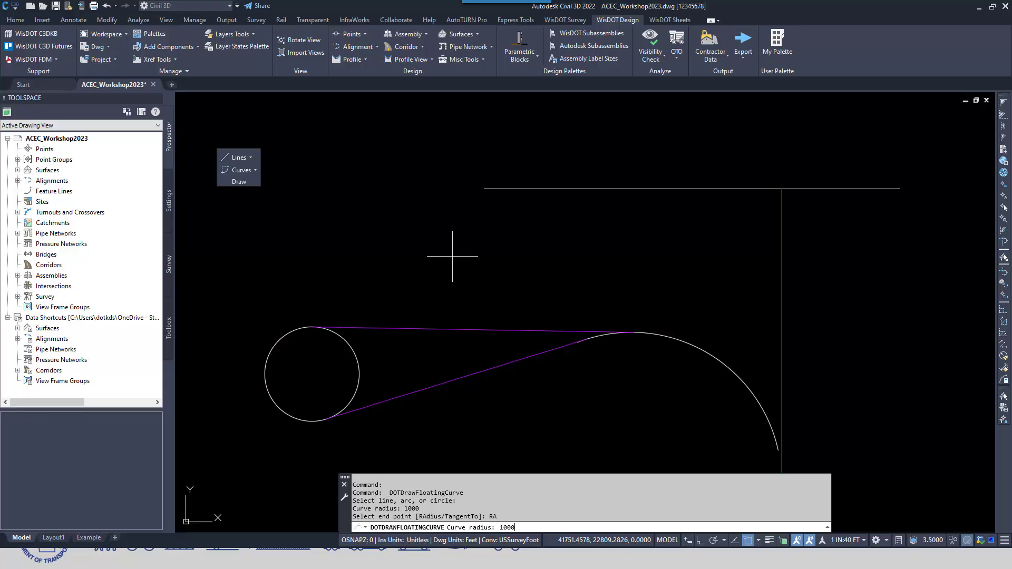
pyautogui.press('Return')
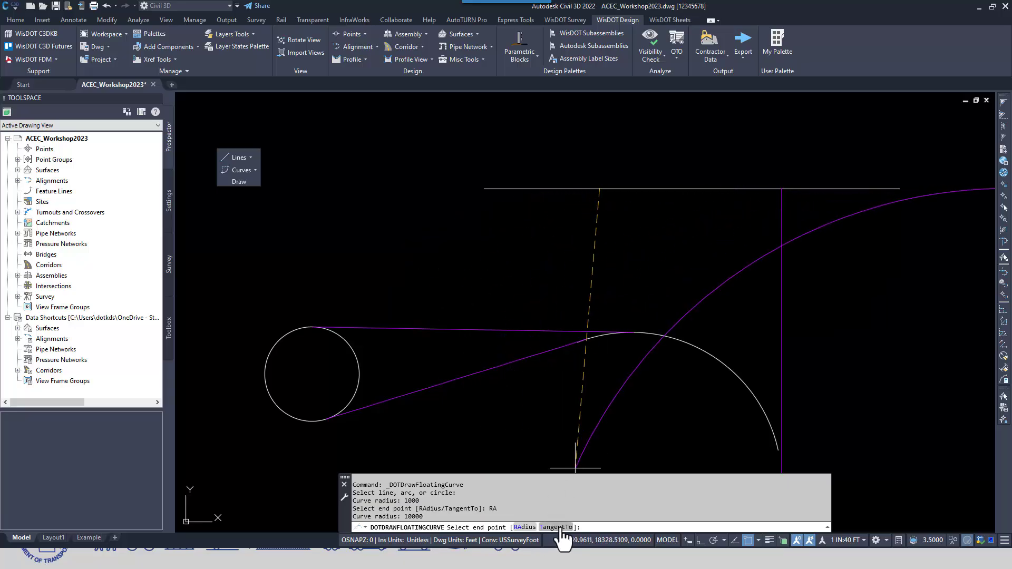
pyautogui.click(560, 528)
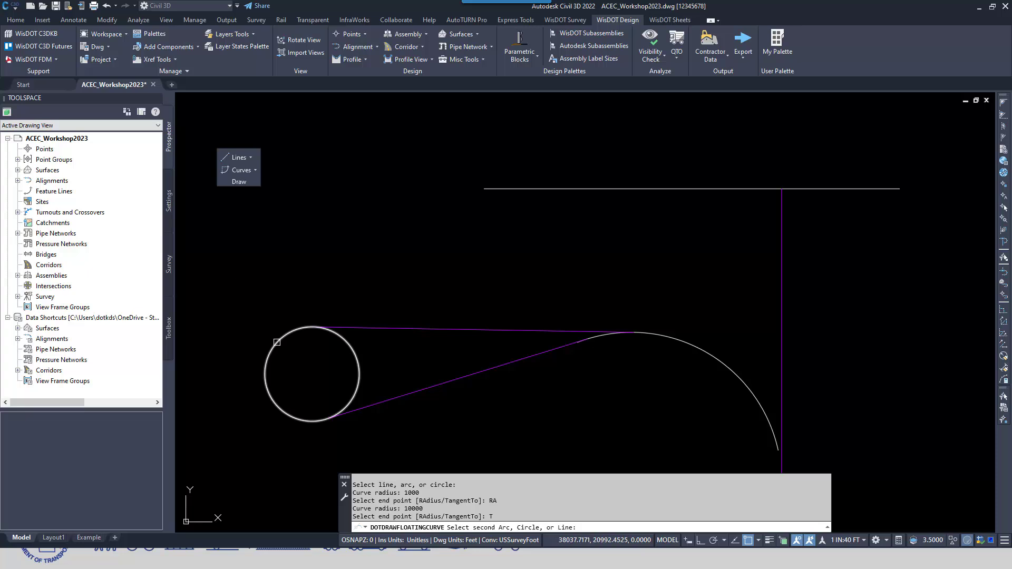
pyautogui.click(276, 343)
pyautogui.moveTo(426, 378)
pyautogui.mouseDown(button='middle')
pyautogui.moveTo(447, 366)
pyautogui.moveTo(669, 368)
pyautogui.mouseUp(button='middle')
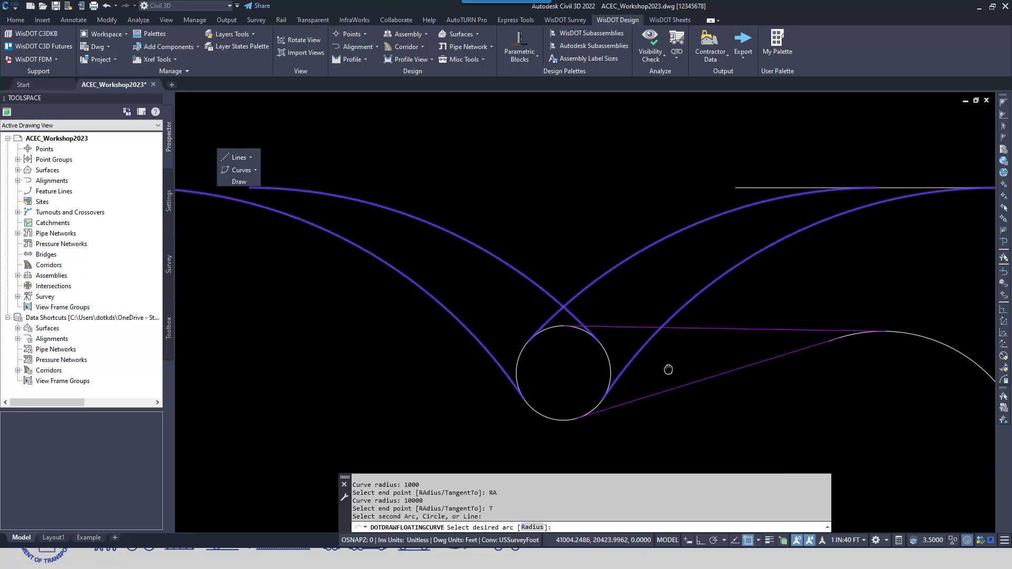
pyautogui.scroll(-2, 537, 317)
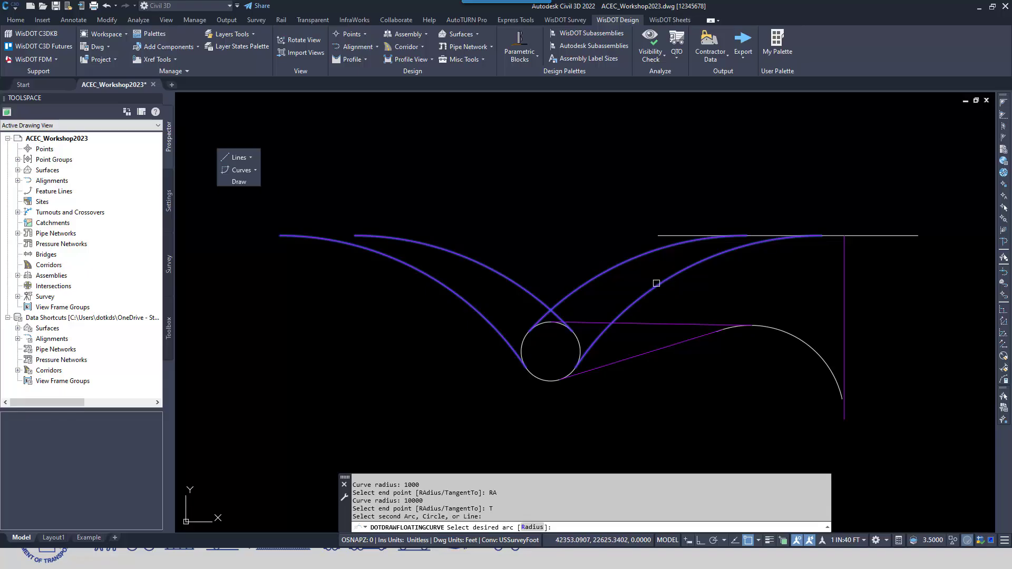
pyautogui.click(606, 269)
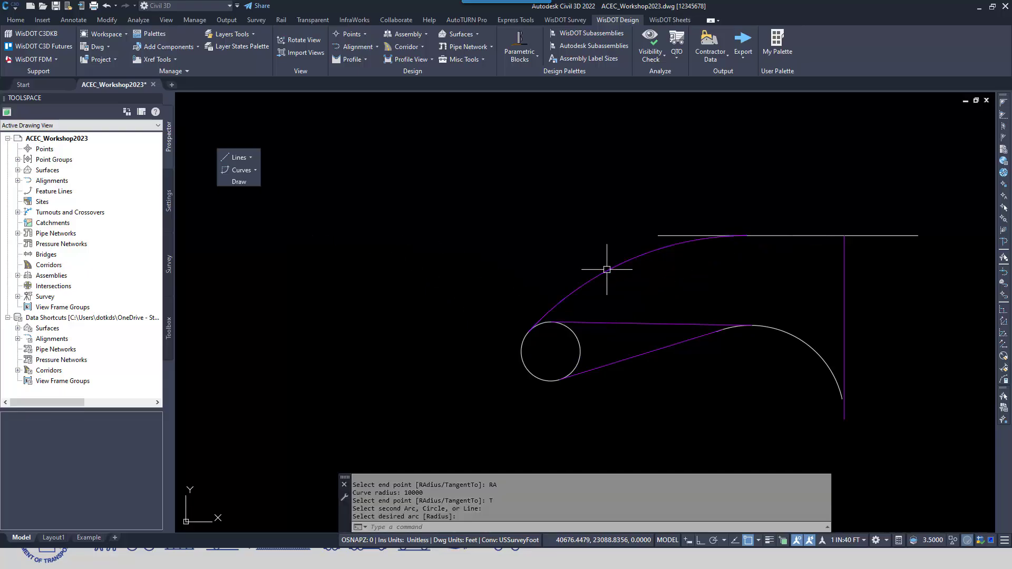
# Draw a free curve between the circle and the arc with radius 5000, choosing the upward-bending solution from the circle's underside
pyautogui.moveTo(665, 371); pyautogui.dragTo(421, 334, button='middle')
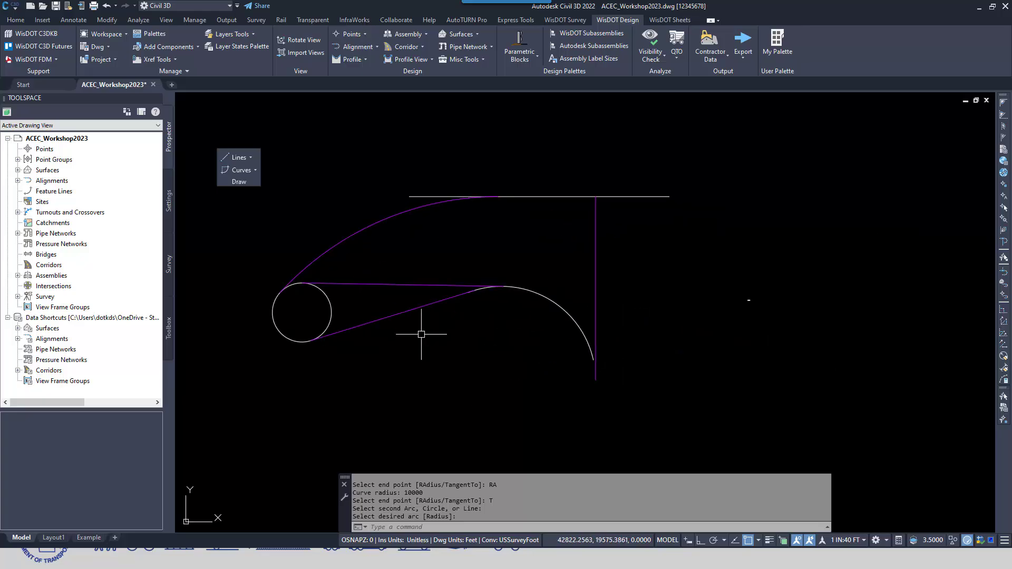
pyautogui.click(254, 171)
pyautogui.press('Escape')
pyautogui.click(255, 170)
pyautogui.click(248, 214)
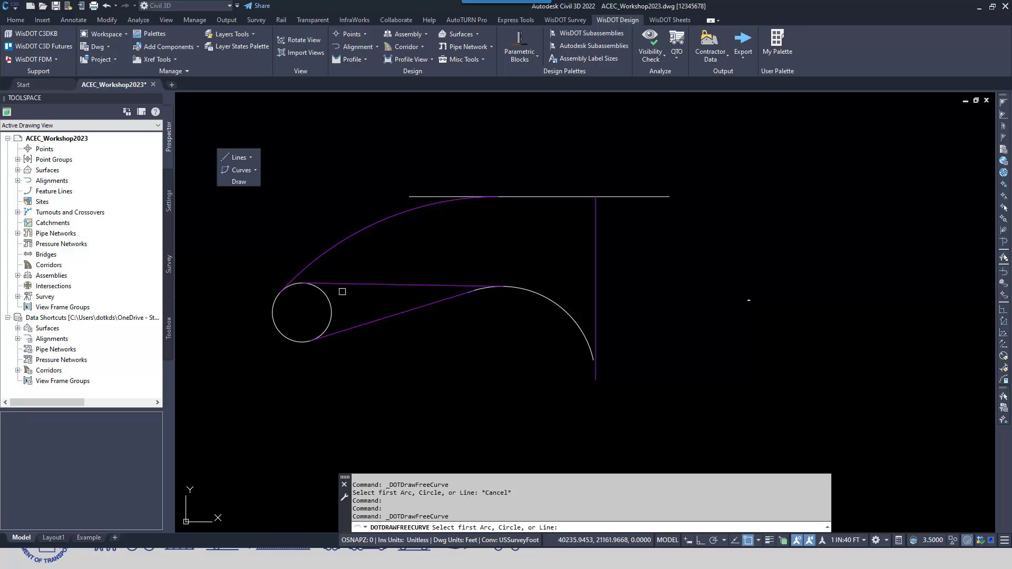
pyautogui.click(330, 304)
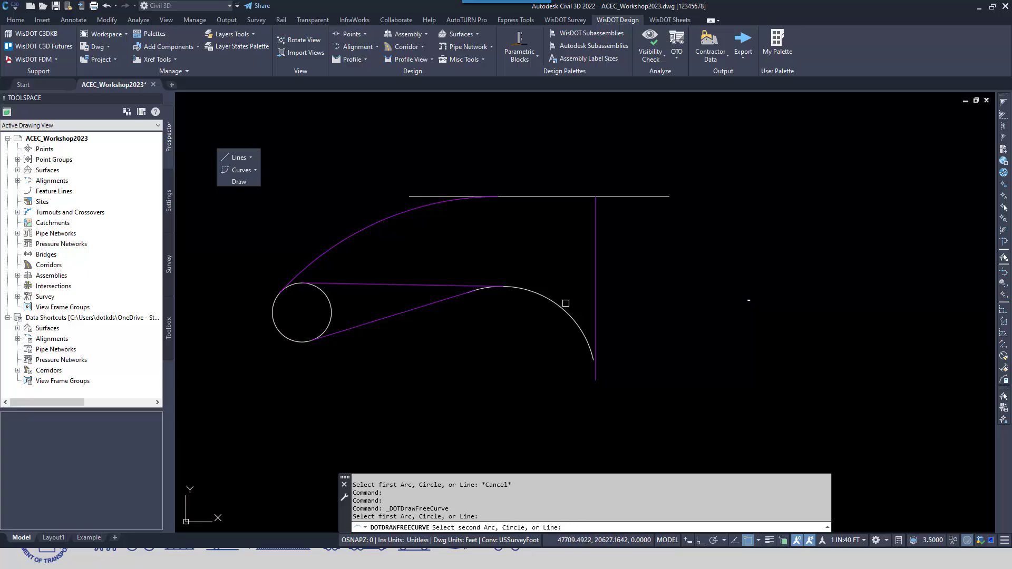
pyautogui.click(559, 304)
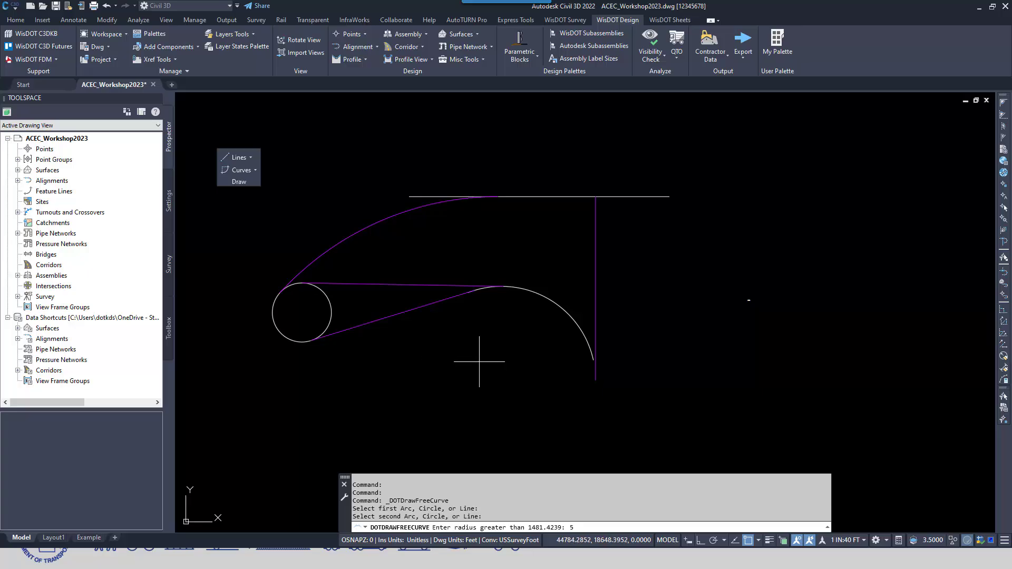
pyautogui.press('Return')
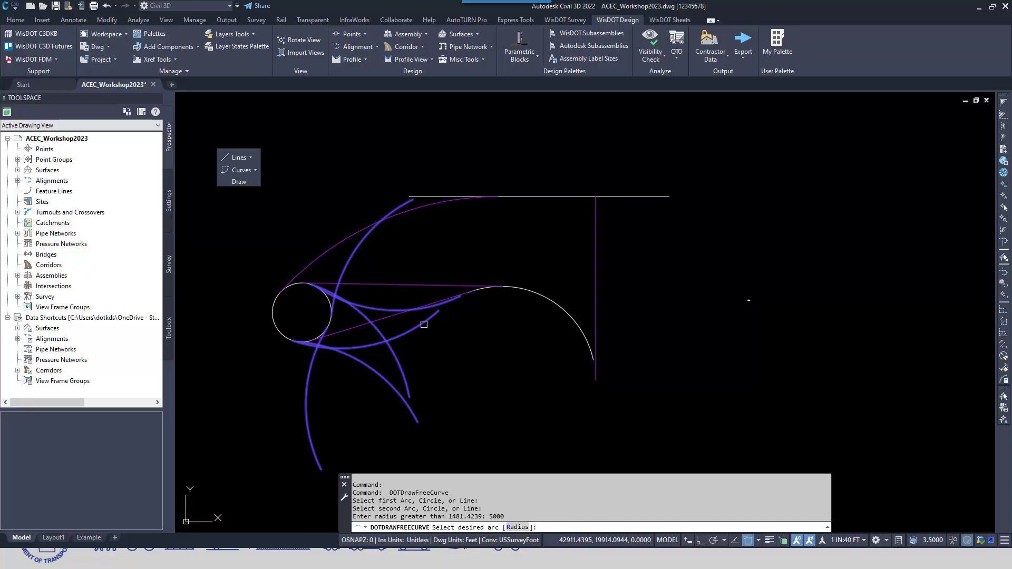
pyautogui.click(422, 329)
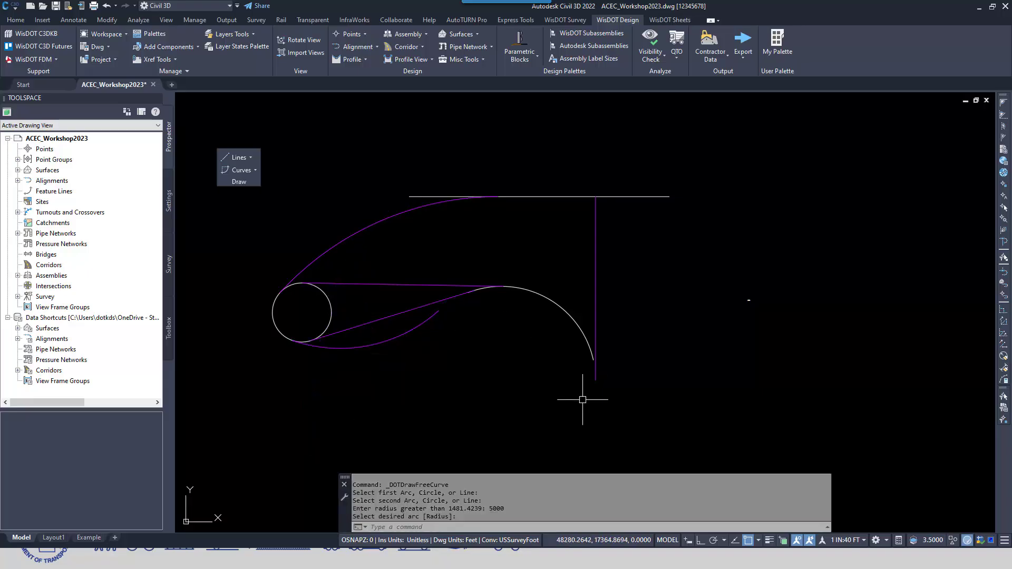
# Switch to the slide presentation and advance to the Copy/Paste Assembly slide
pyautogui.hotkey('alt', 'Tab')
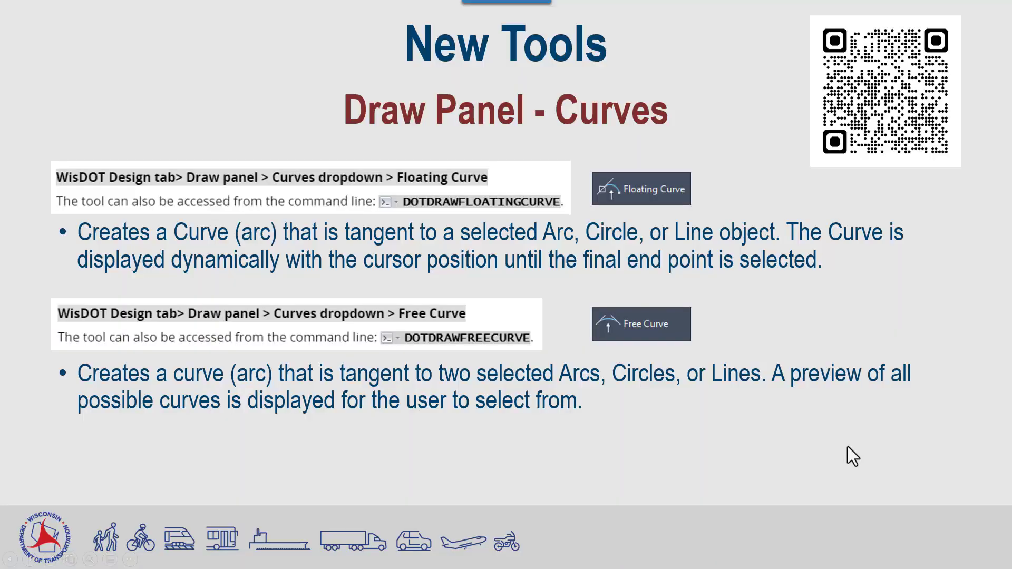
pyautogui.press('Right')
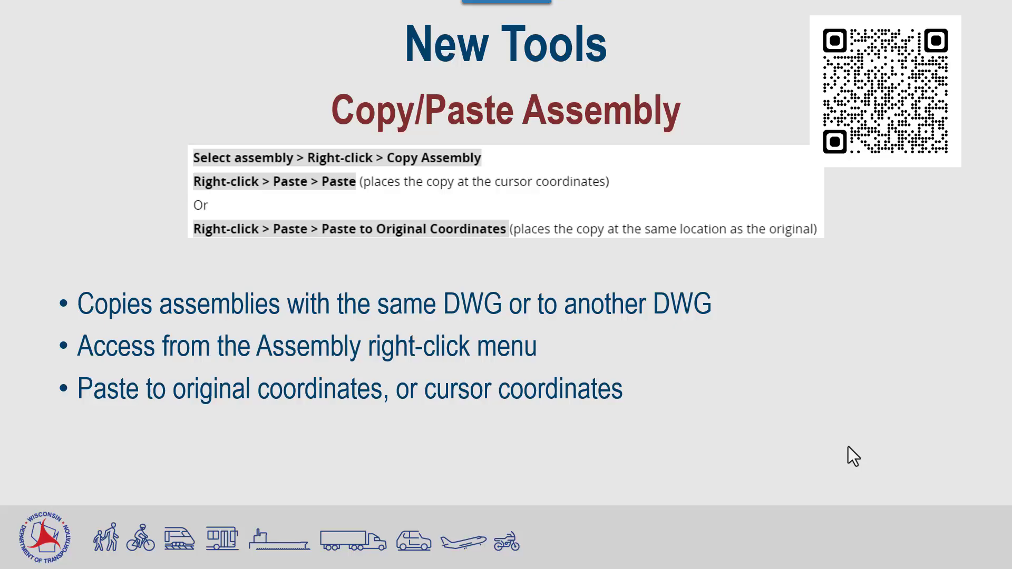
# Switch to Civil 3D and use the Copy command to place a duplicate of the road assembly directly above the original
pyautogui.hotkey('alt', 'Tab')
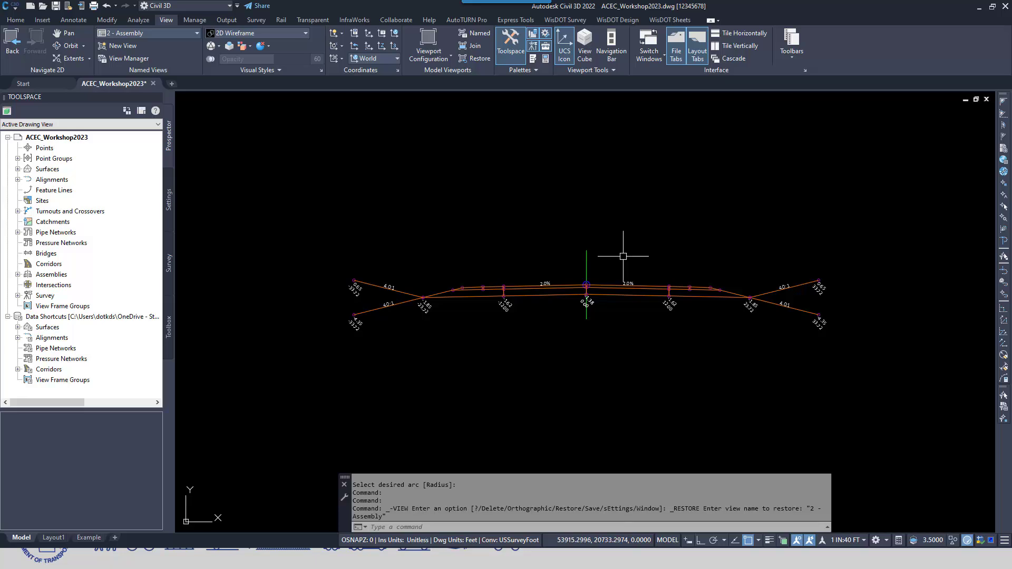
pyautogui.click(16, 19)
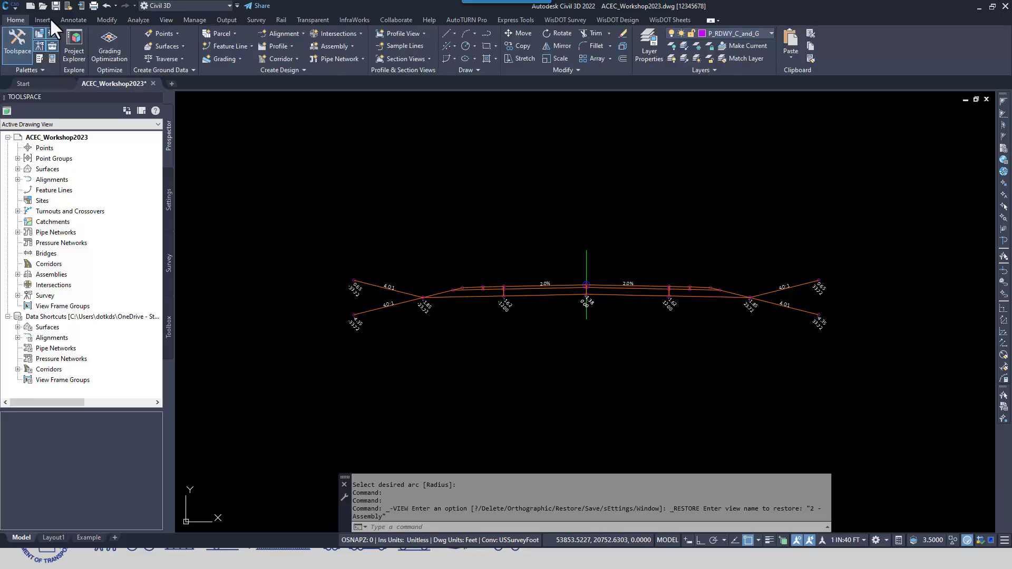
pyautogui.click(521, 47)
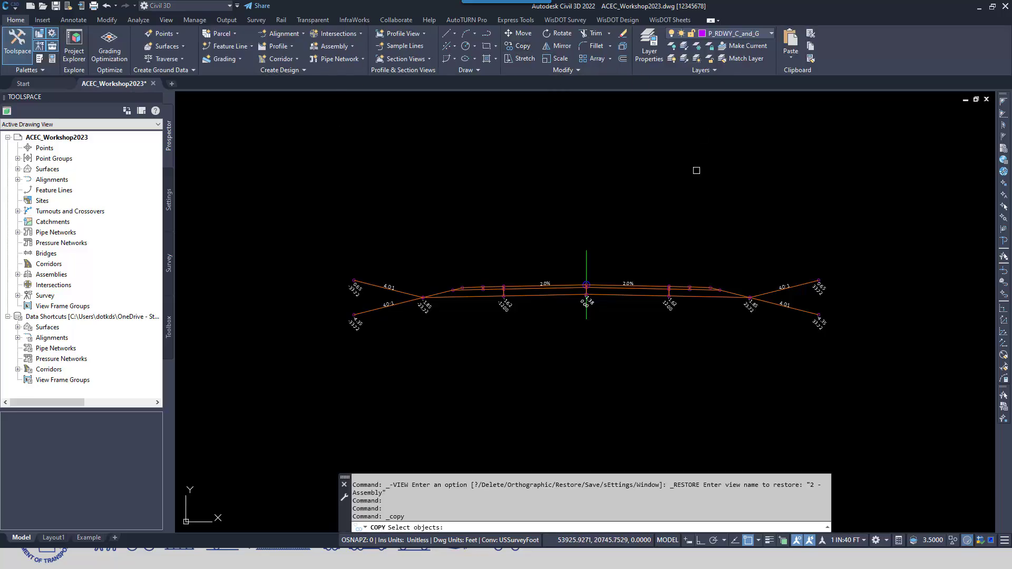
pyautogui.click(586, 253)
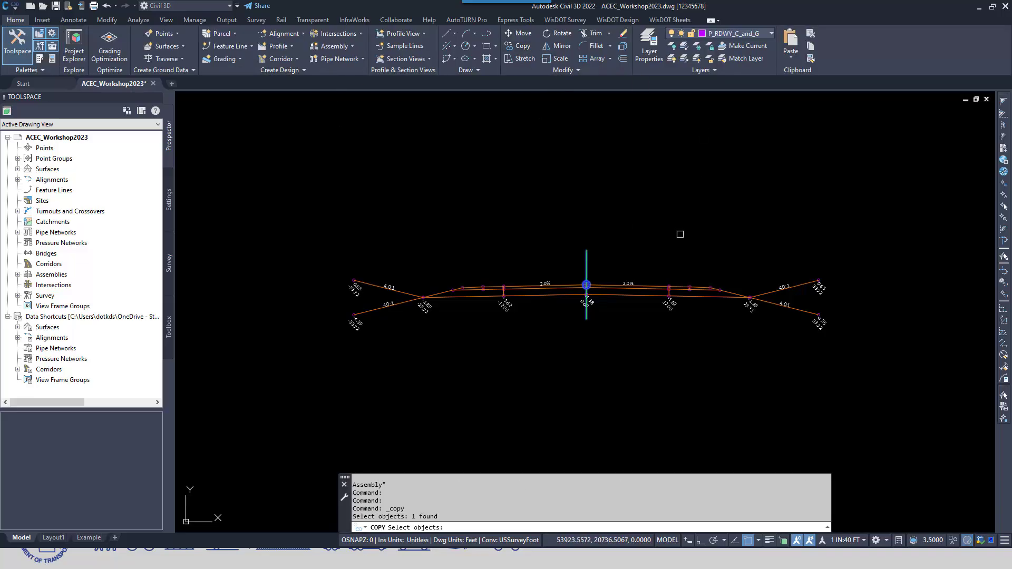
pyautogui.press('Return')
pyautogui.click(628, 257)
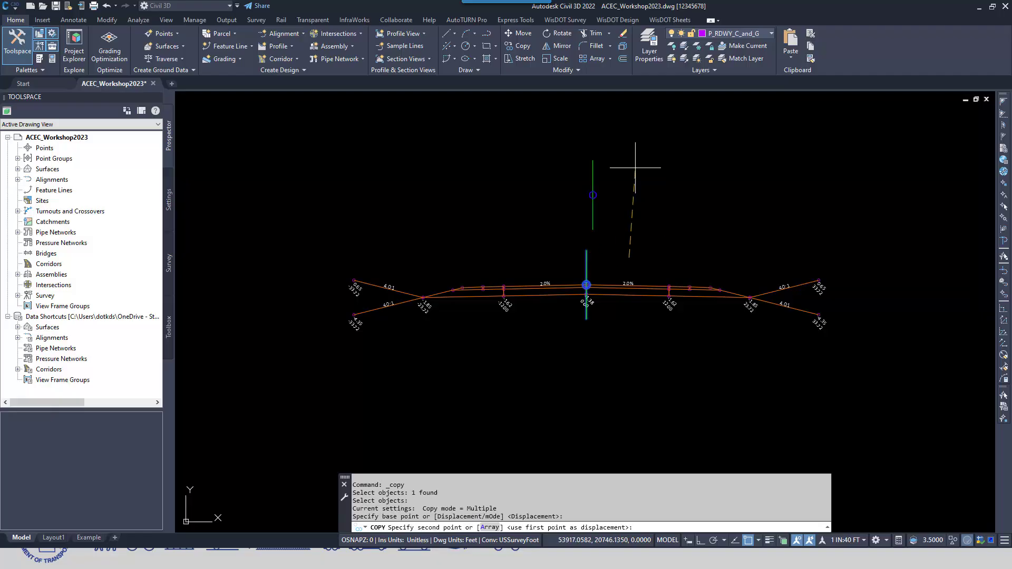
pyautogui.click(627, 143)
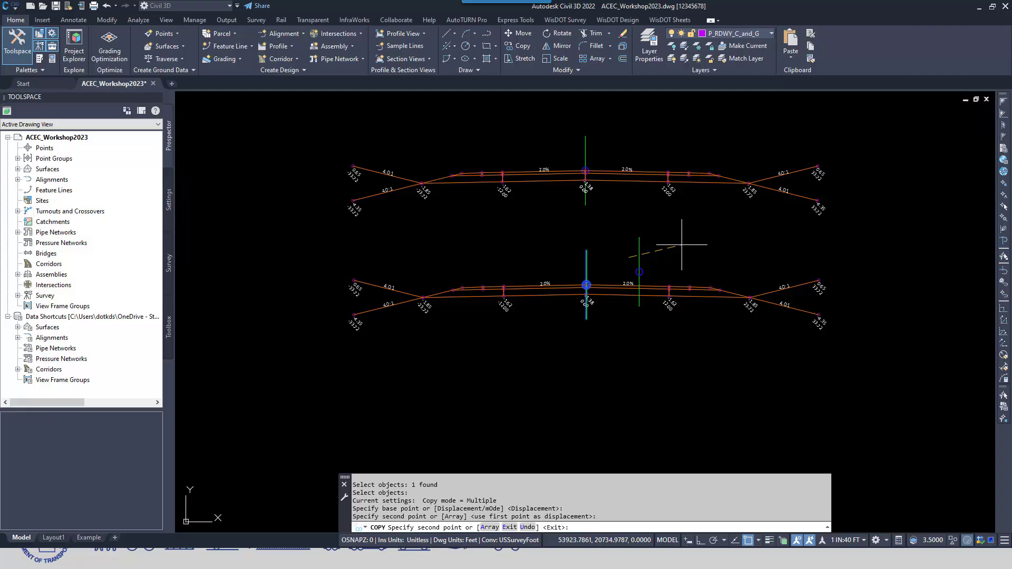
pyautogui.press('Escape')
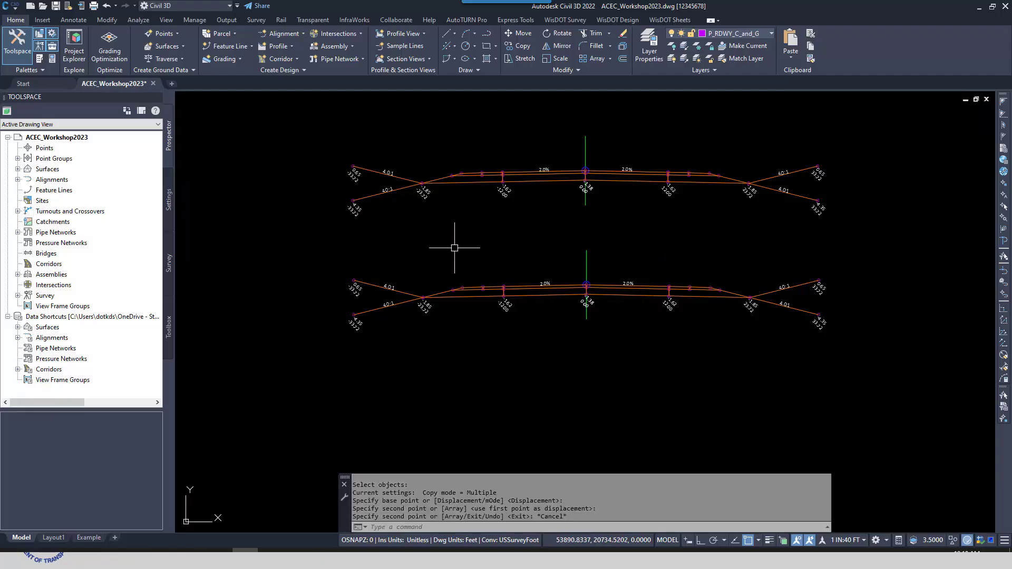
# Copy the lower, original Rural Full Section assembly with the Copy Assembly command
pyautogui.moveTo(660, 239); pyautogui.dragTo(625, 231, button='middle')
pyautogui.press('Escape')
pyautogui.click(550, 246)
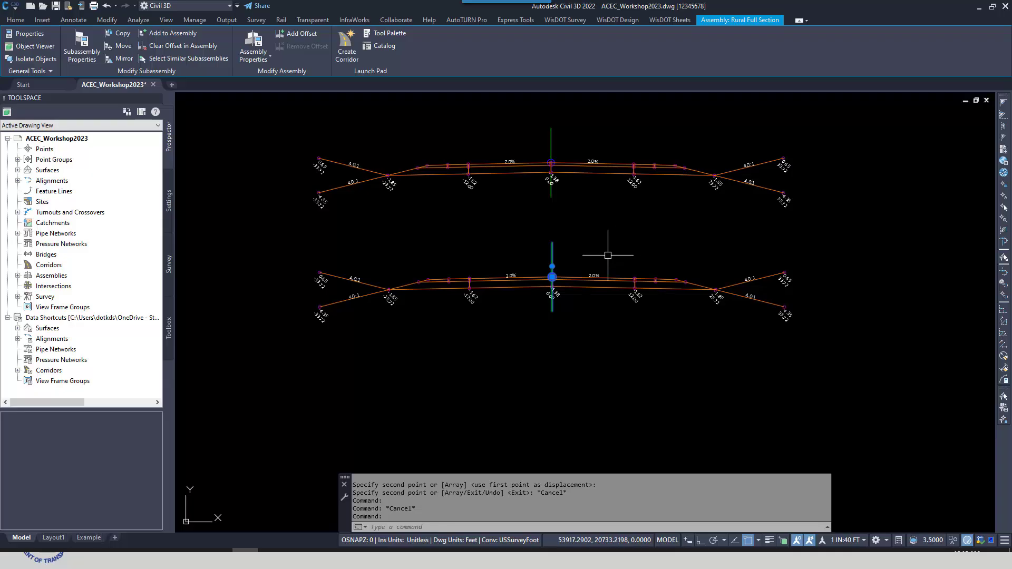
pyautogui.rightClick(590, 239)
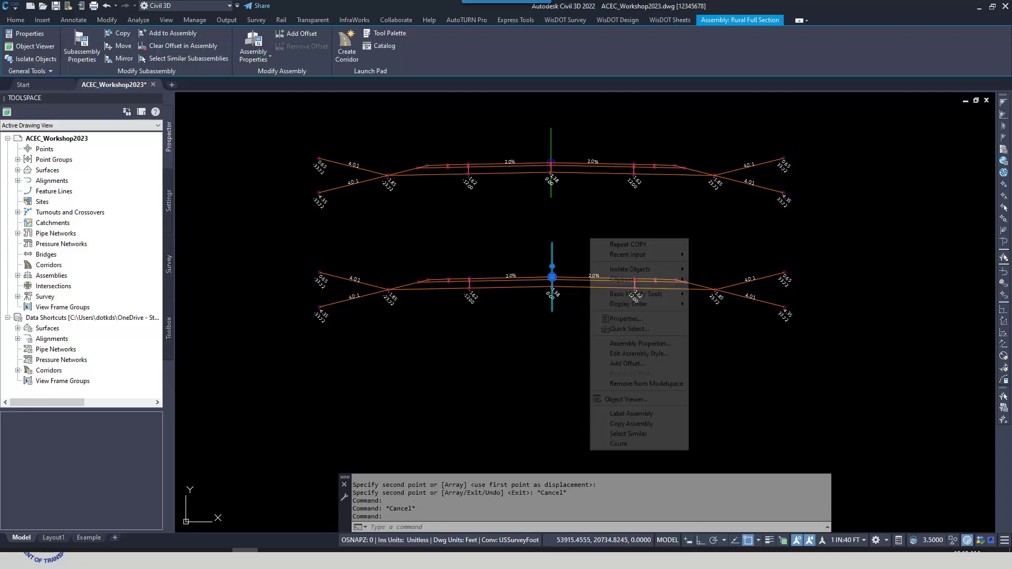
pyautogui.click(645, 425)
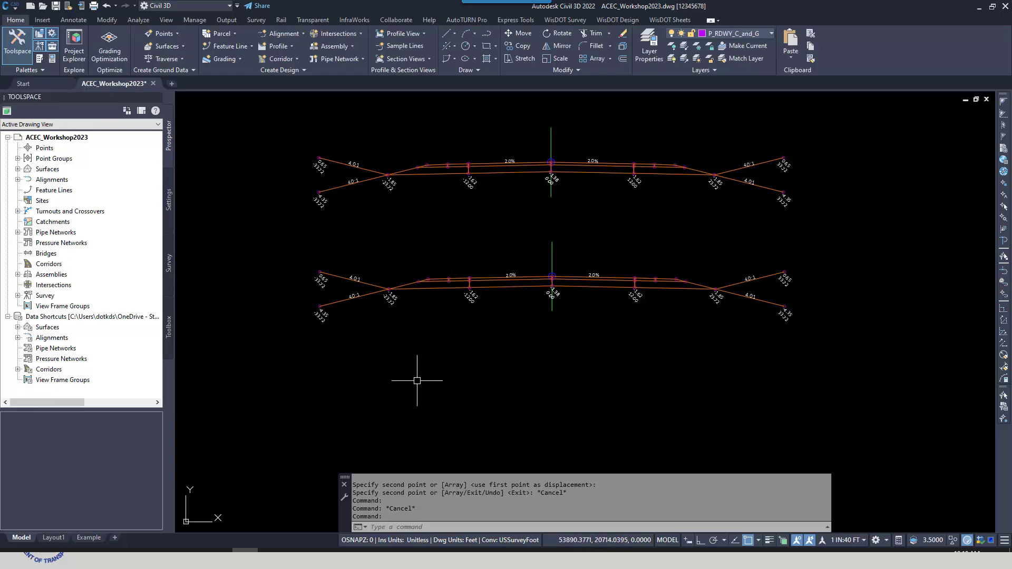
# Paste the copied assembly directly below the original and name it Rural Full Section - Copy
pyautogui.rightClick(510, 368)
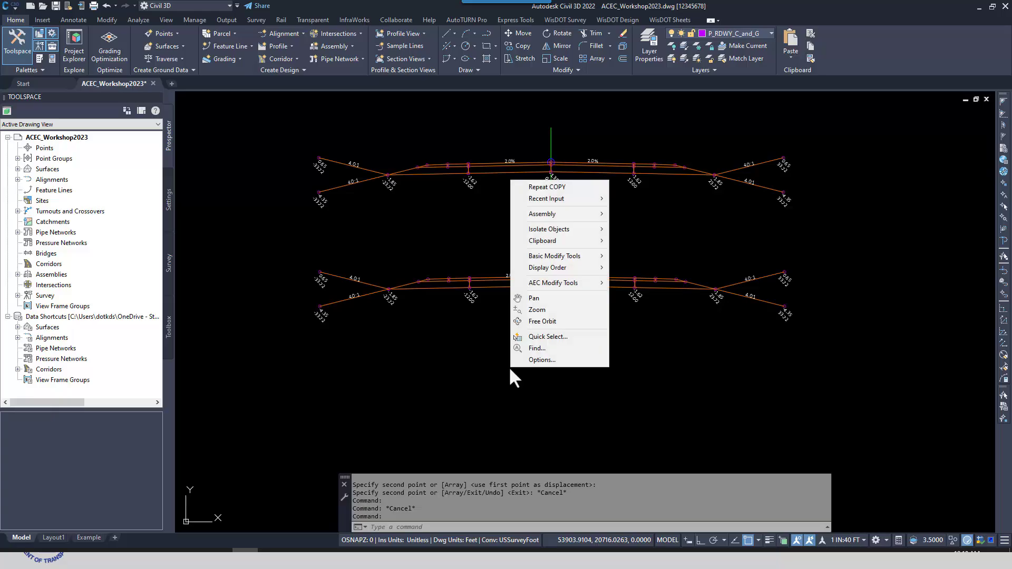
pyautogui.moveTo(543, 217)
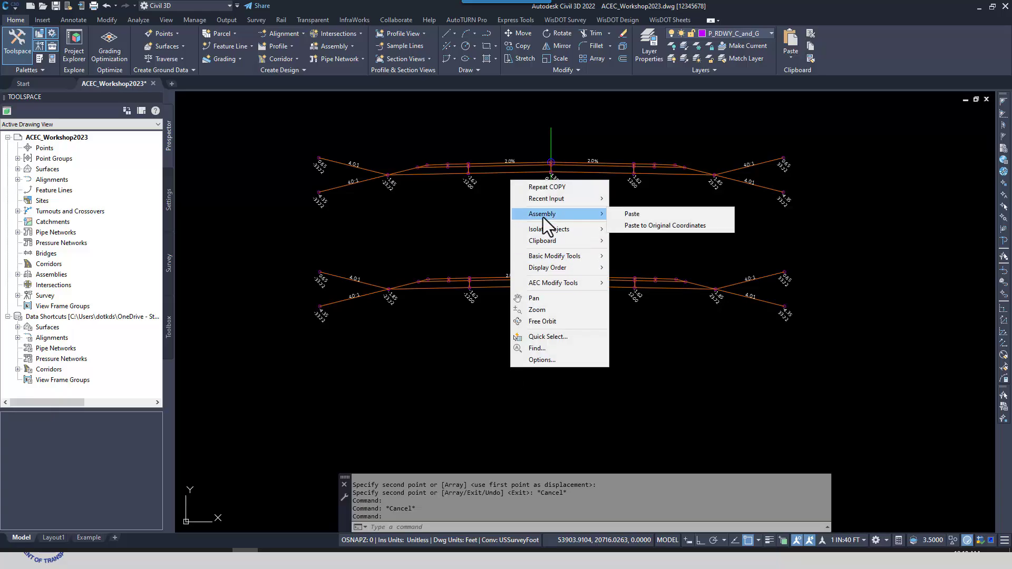
pyautogui.click(634, 215)
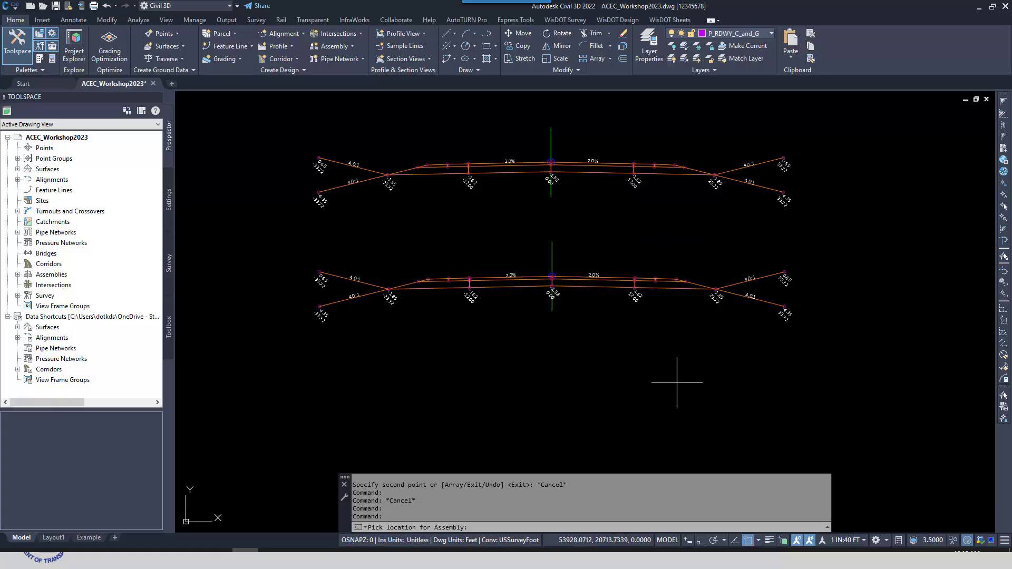
pyautogui.click(553, 414)
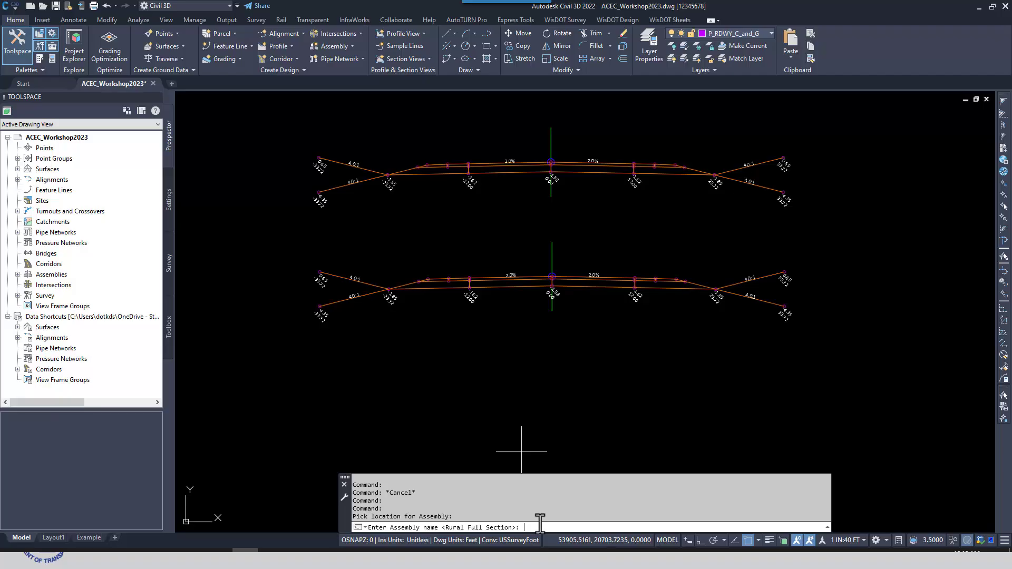
pyautogui.write('Full Section - Copy')
pyautogui.press('Return')
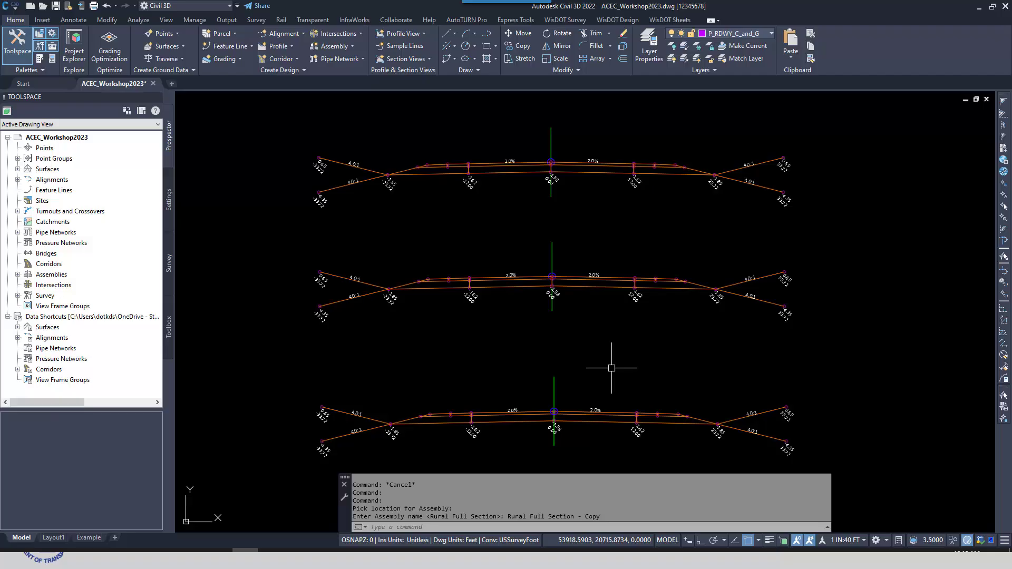
# Create a new drawing, then return to ACEC_Workshop2023 and copy the middle assembly with Copy Assembly
pyautogui.click(172, 85)
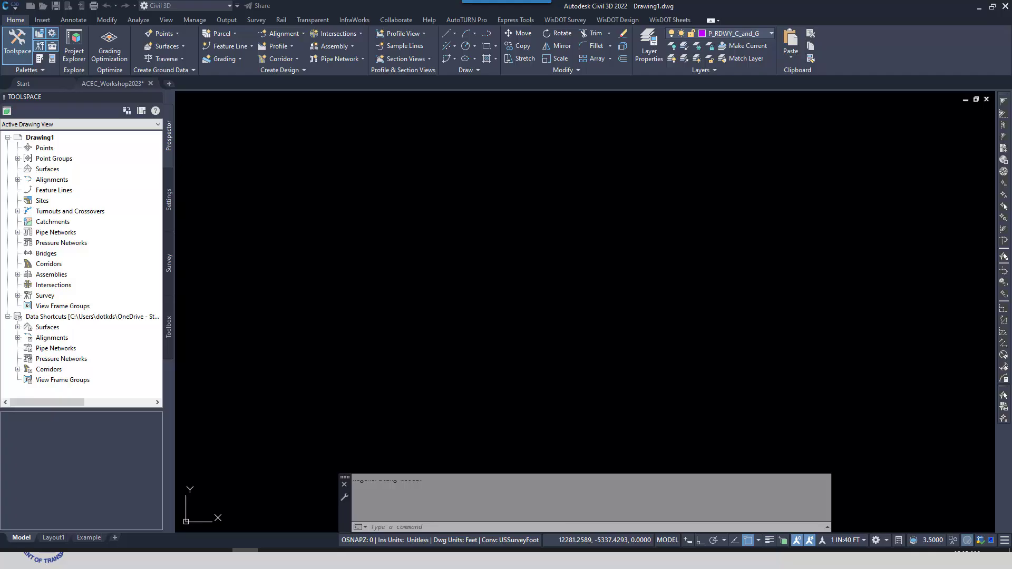
pyautogui.hotkey('ctrl', 'Tab')
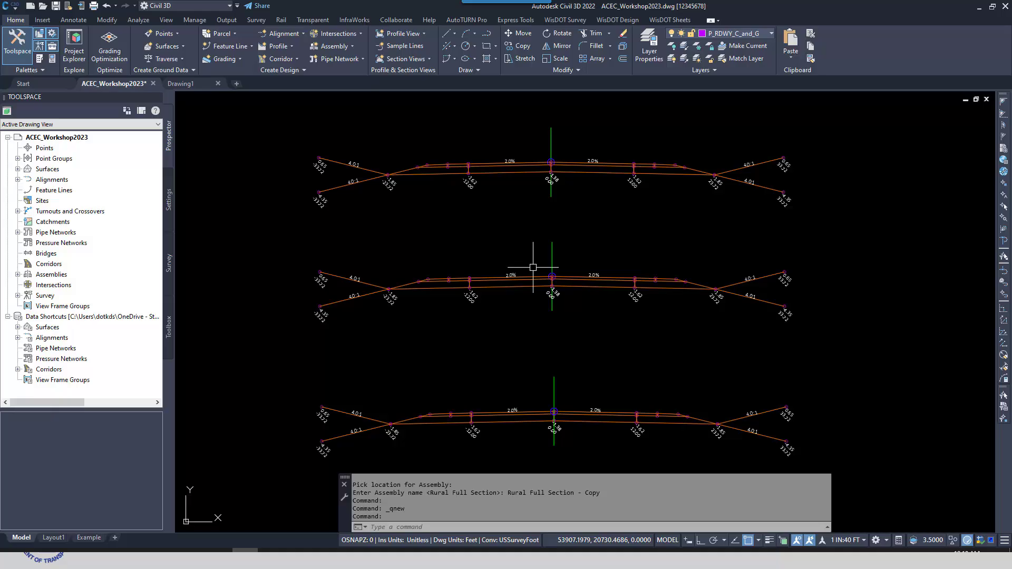
pyautogui.click(552, 250)
pyautogui.rightClick(611, 250)
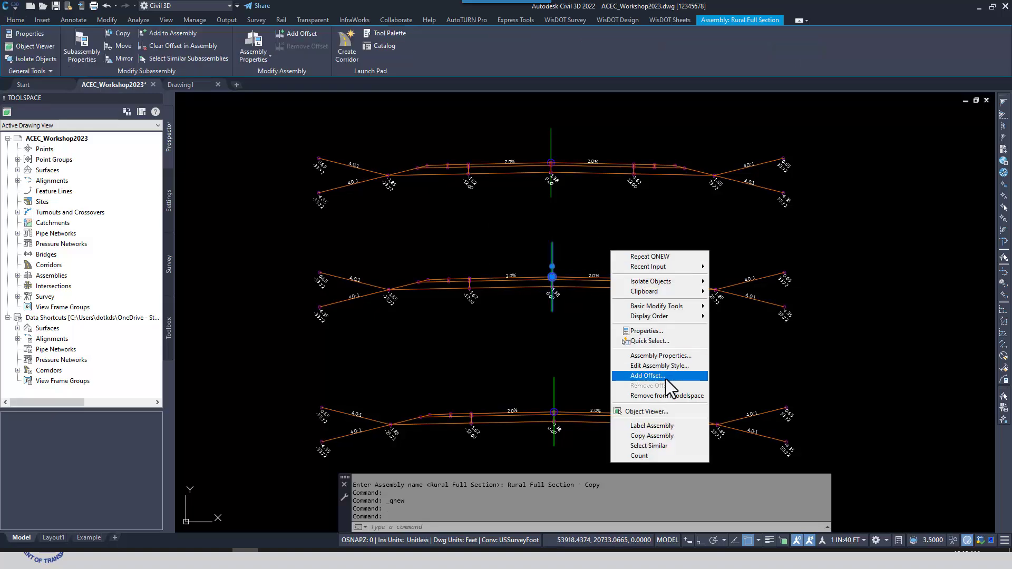
pyautogui.click(667, 438)
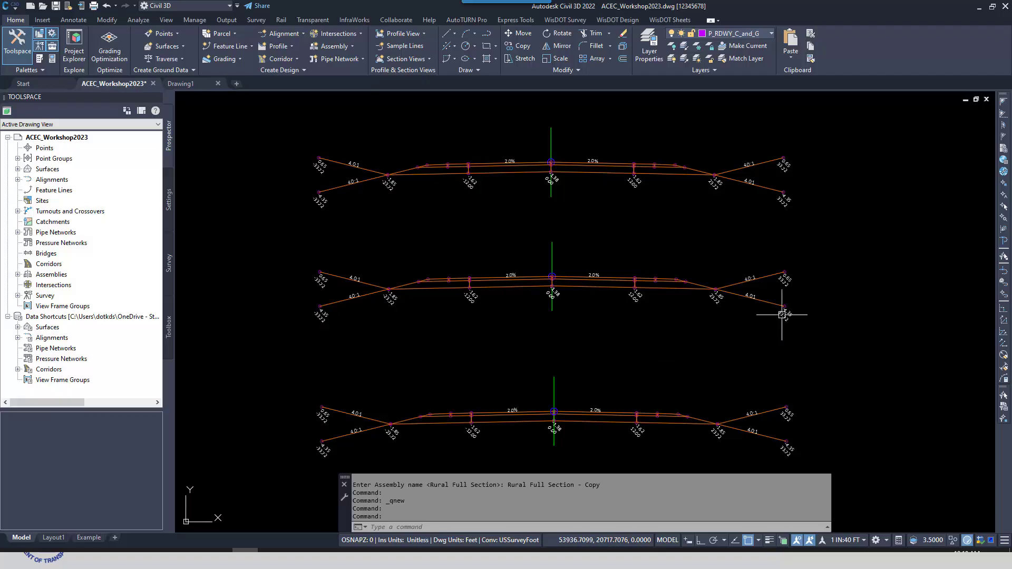
# Paste the assembly into Drawing1 at its original coordinates, accepting the default name Rural Full Section
pyautogui.click(182, 83)
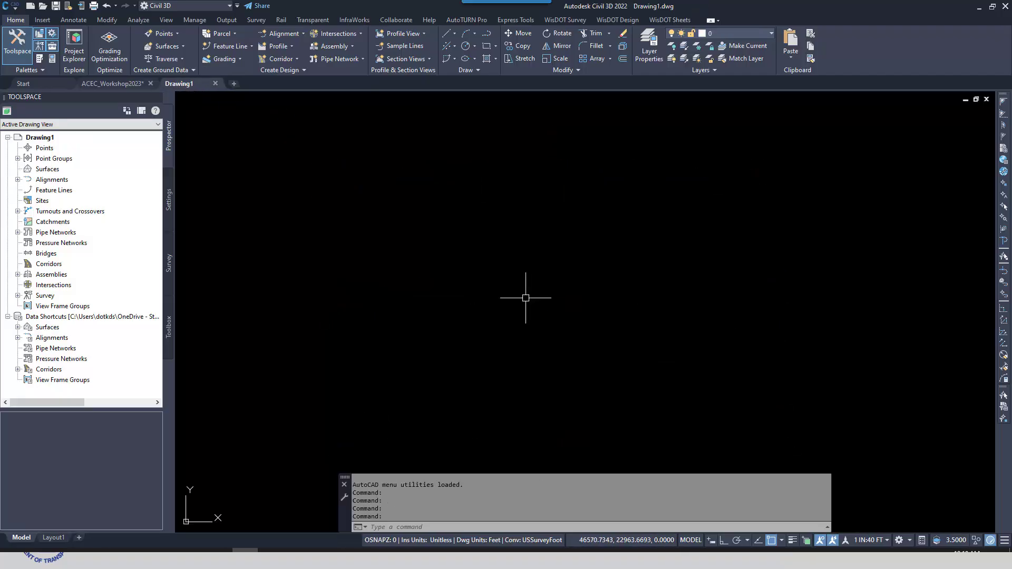
pyautogui.rightClick(509, 225)
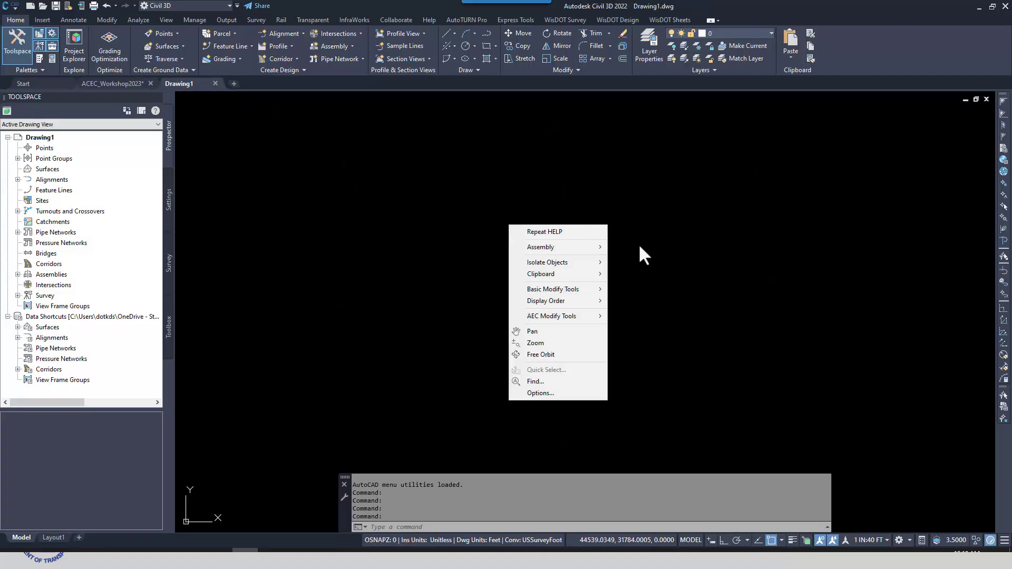
pyautogui.moveTo(570, 248)
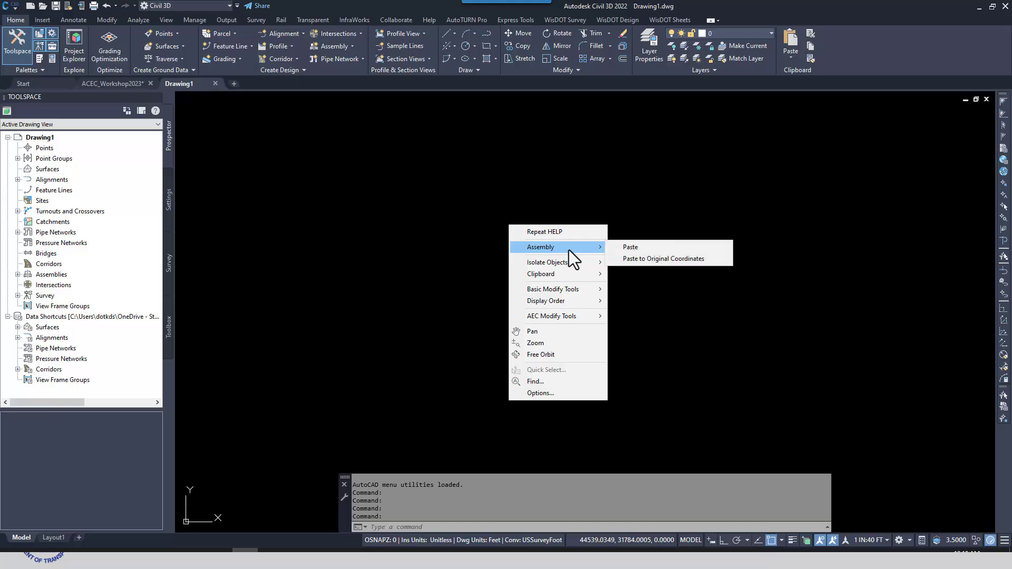
pyautogui.click(661, 258)
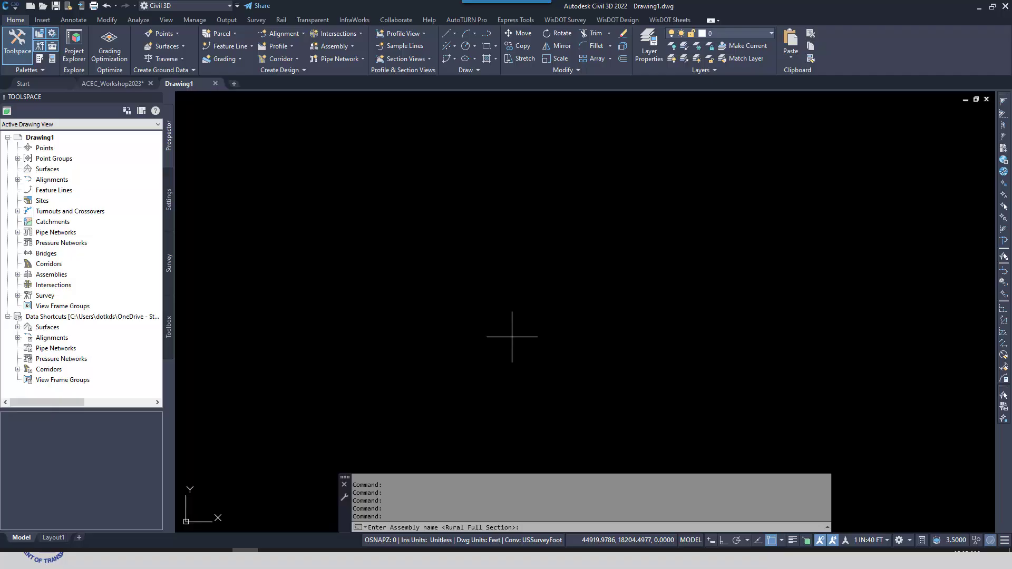
pyautogui.press('Return')
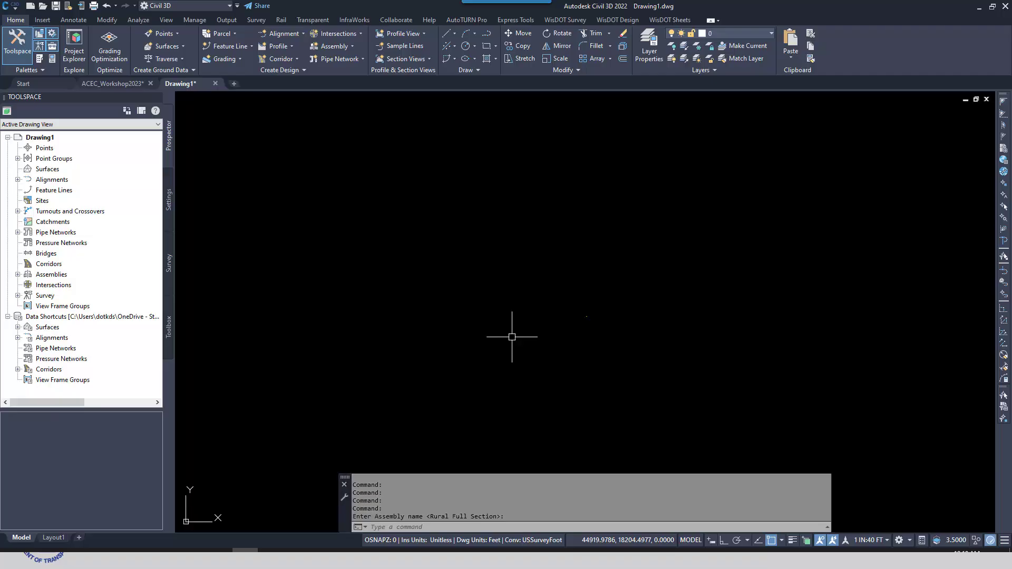
pyautogui.middleClick(662, 349)
pyautogui.middleClick(661, 349)
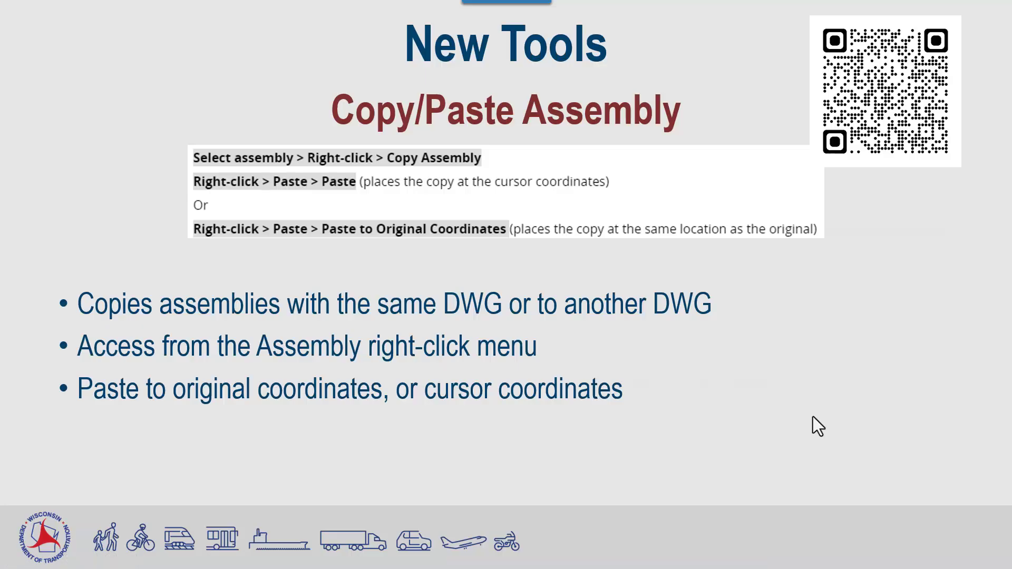
# Advance the slide presentation to Create Surface Profiles, then switch to Civil 3D and examine the intersection with its surrounding profile views
pyautogui.press('Right')
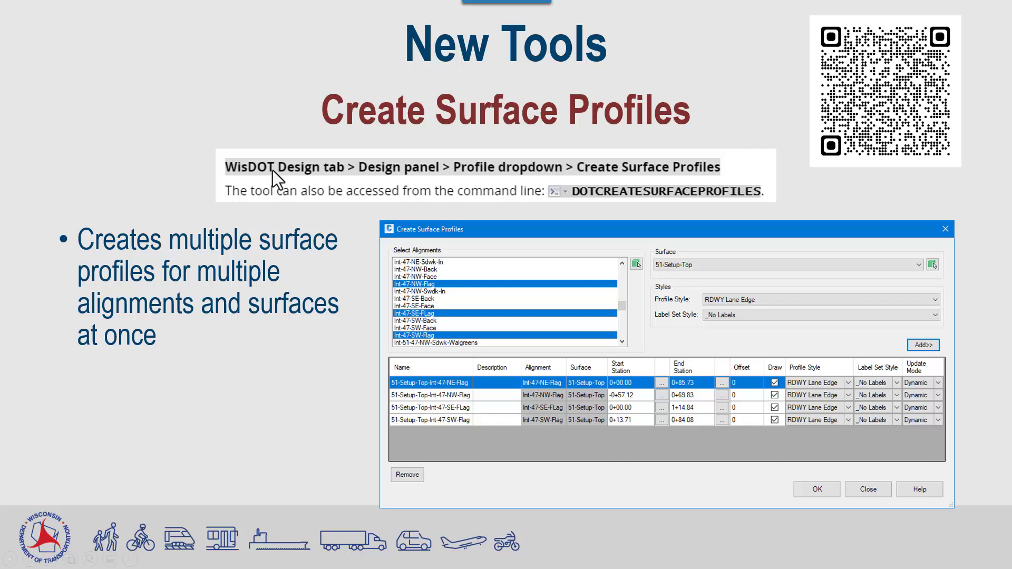
pyautogui.hotkey('alt', 'Tab')
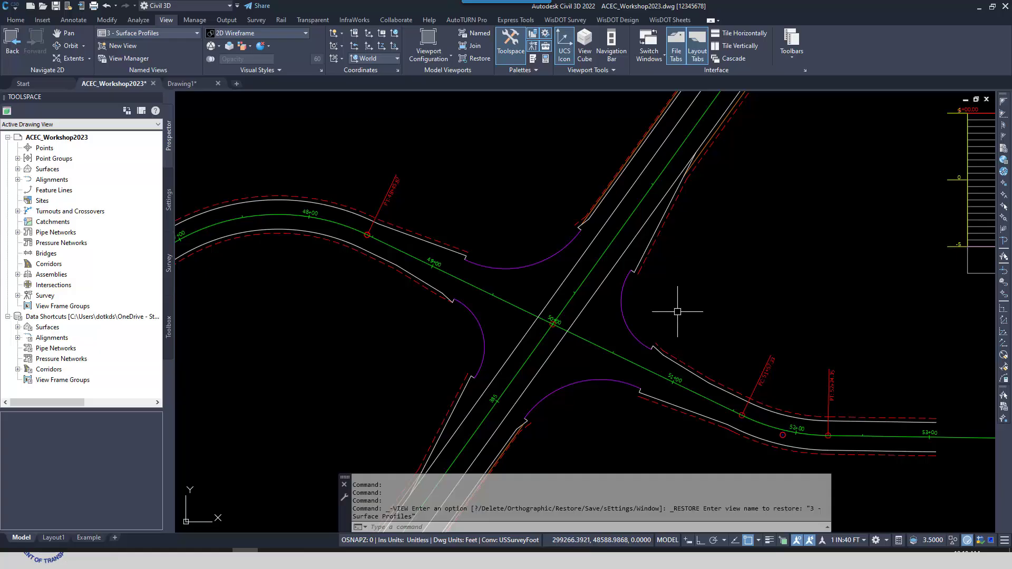
pyautogui.scroll(-2, 658, 322)
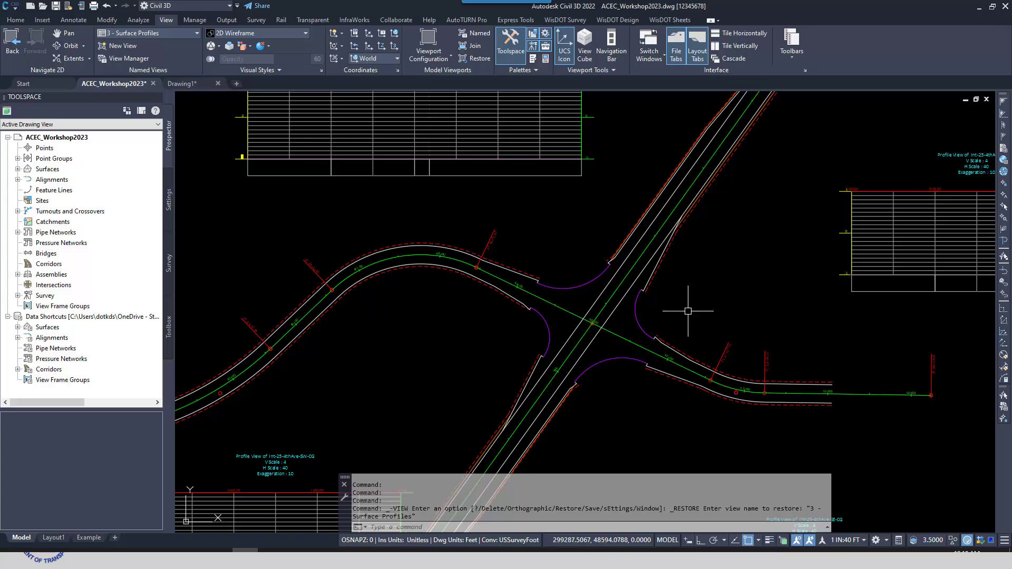
pyautogui.scroll(-3, 676, 317)
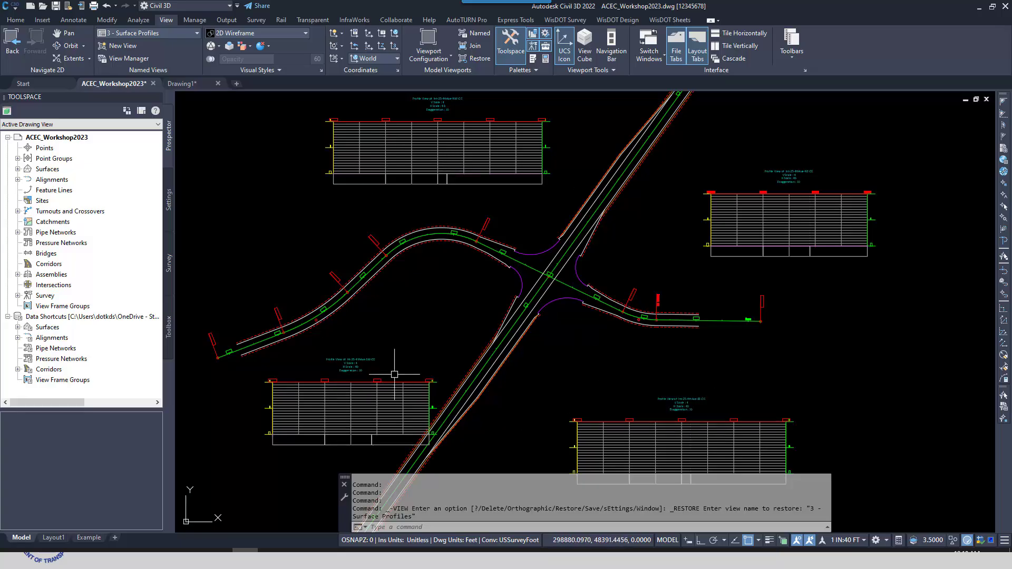
pyautogui.moveTo(539, 337); pyautogui.dragTo(567, 350, button='middle')
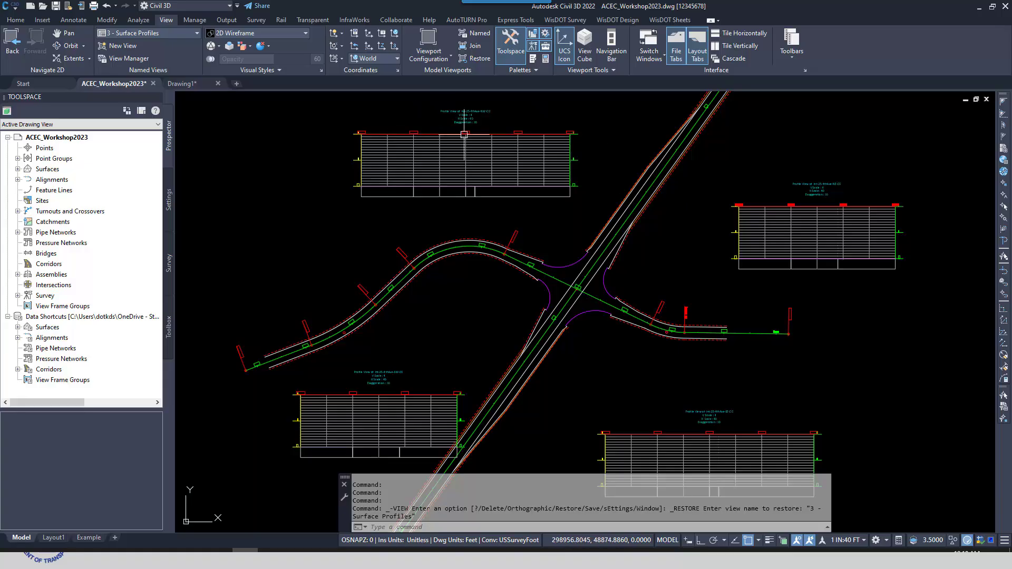
# Start the Create Surface Profiles tool and pick the intersection's four curb-return alignments in the drawing
pyautogui.click(625, 19)
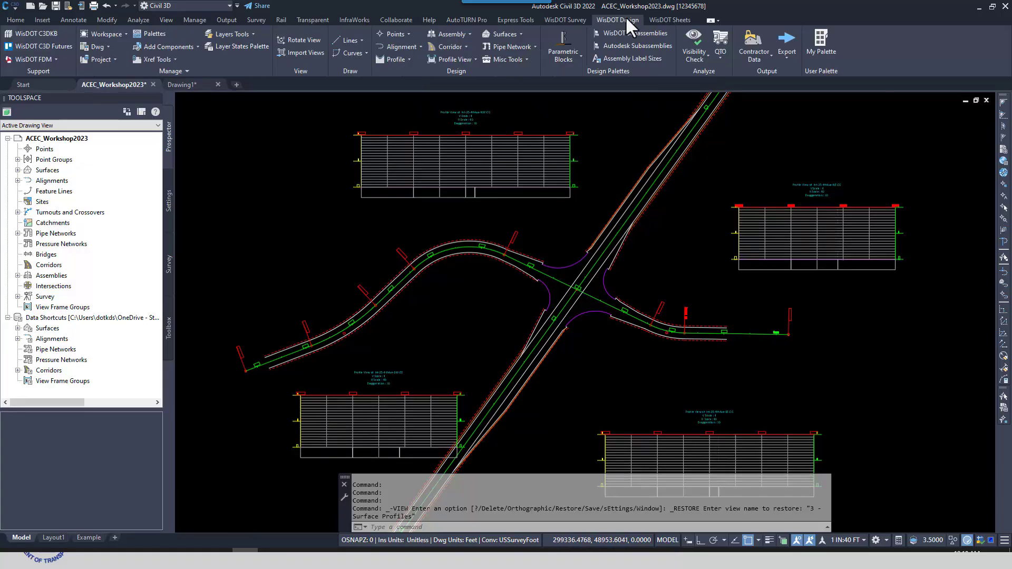
pyautogui.click(407, 59)
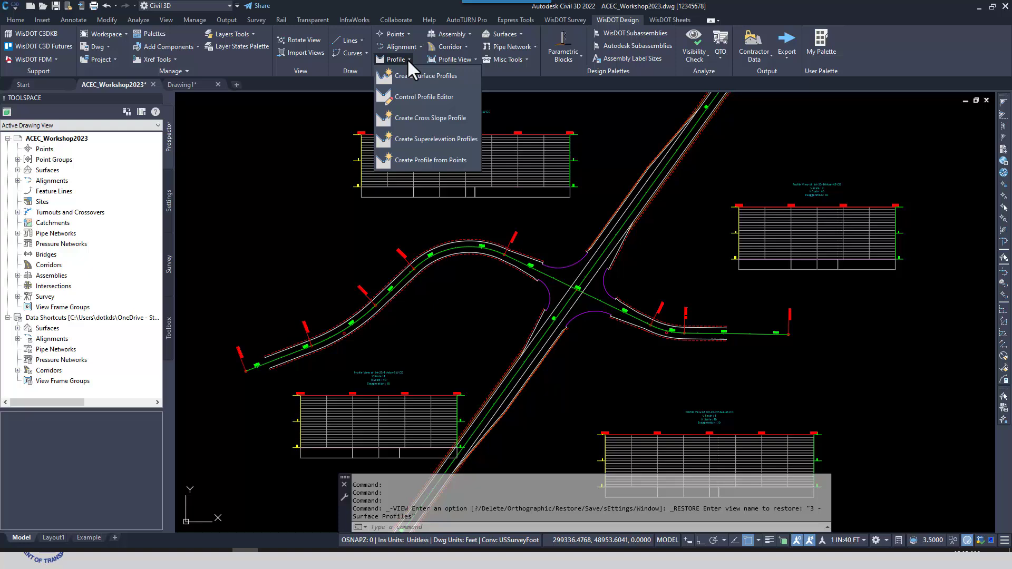
pyautogui.click(433, 77)
pyautogui.moveTo(549, 151)
pyautogui.mouseDown()
pyautogui.moveTo(672, 201)
pyautogui.moveTo(708, 170)
pyautogui.mouseUp()
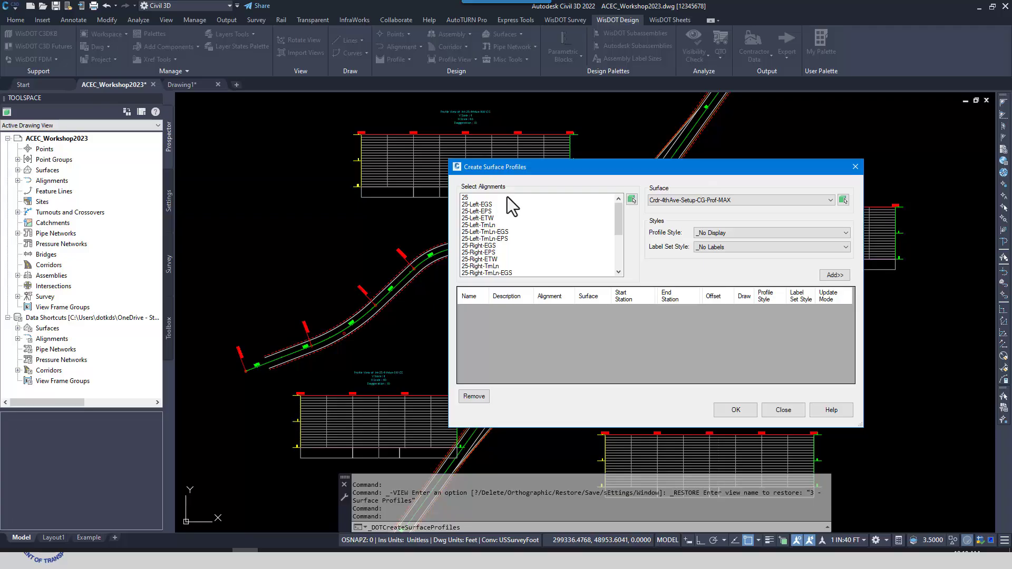
pyautogui.moveTo(619, 210); pyautogui.dragTo(634, 213)
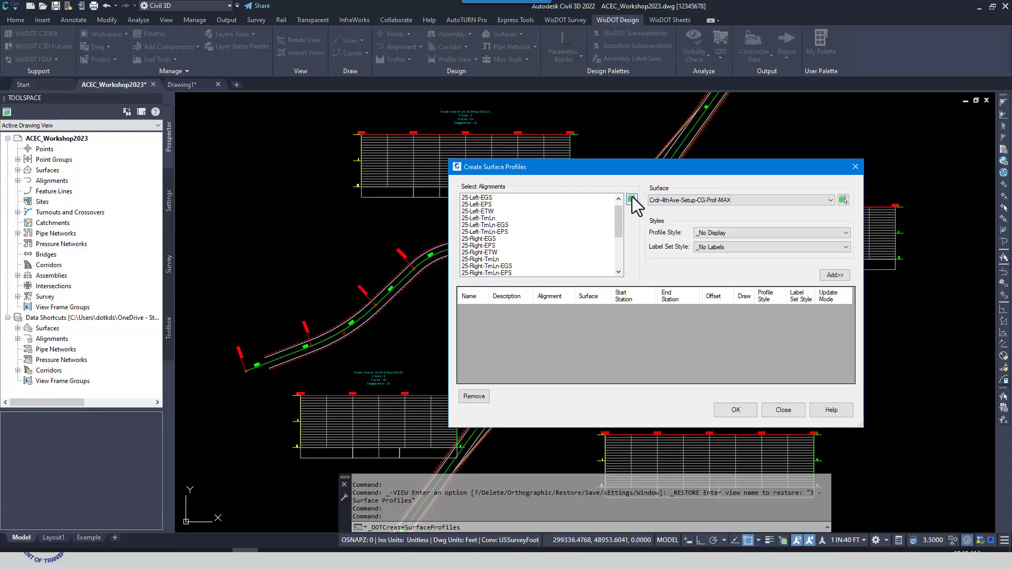
pyautogui.click(633, 199)
pyautogui.click(571, 268)
pyautogui.click(603, 288)
pyautogui.click(594, 311)
pyautogui.click(550, 295)
pyautogui.press('Return')
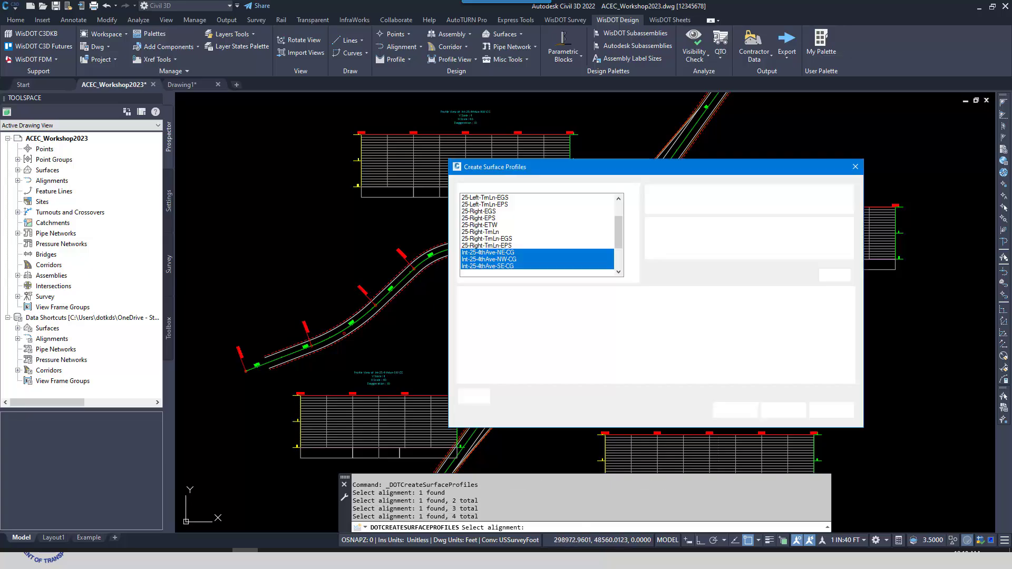
# Choose Crdr-4thAve-Setup-CG-Prof-MAX as the surface and RDWY Pavement Edge as the profile style for the selected alignments
pyautogui.moveTo(599, 163); pyautogui.dragTo(315, 127)
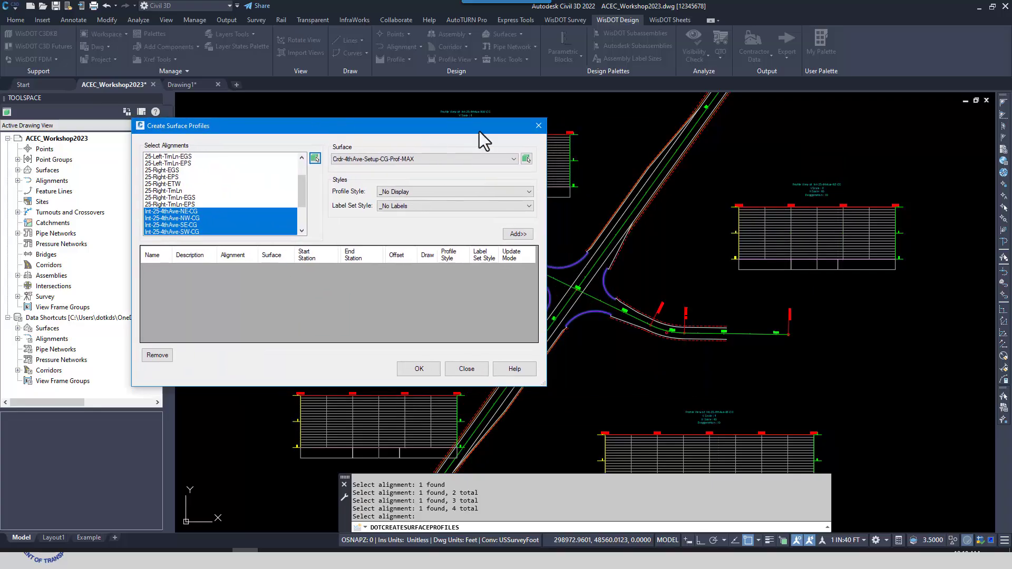
pyautogui.click(514, 159)
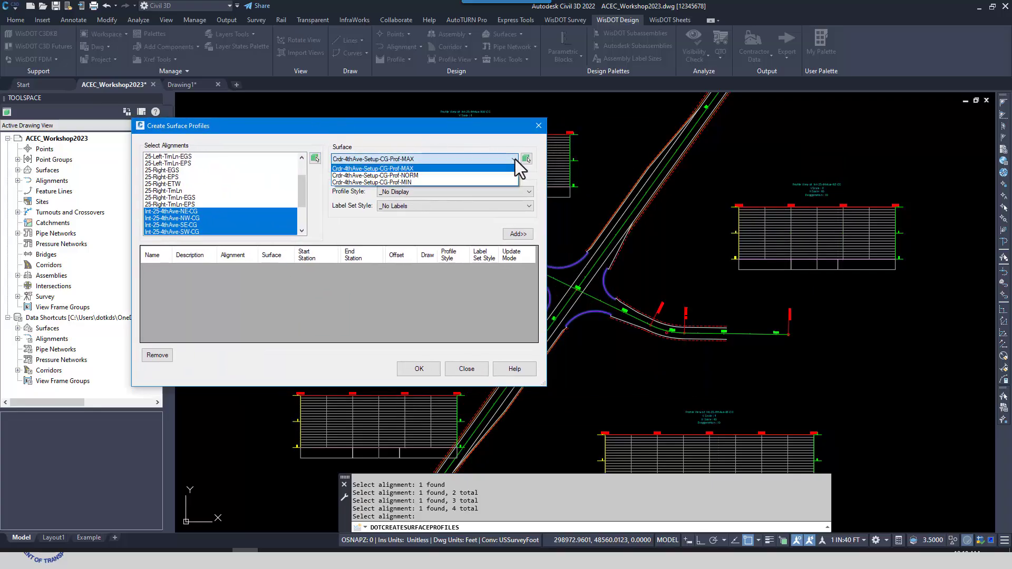
pyautogui.click(406, 169)
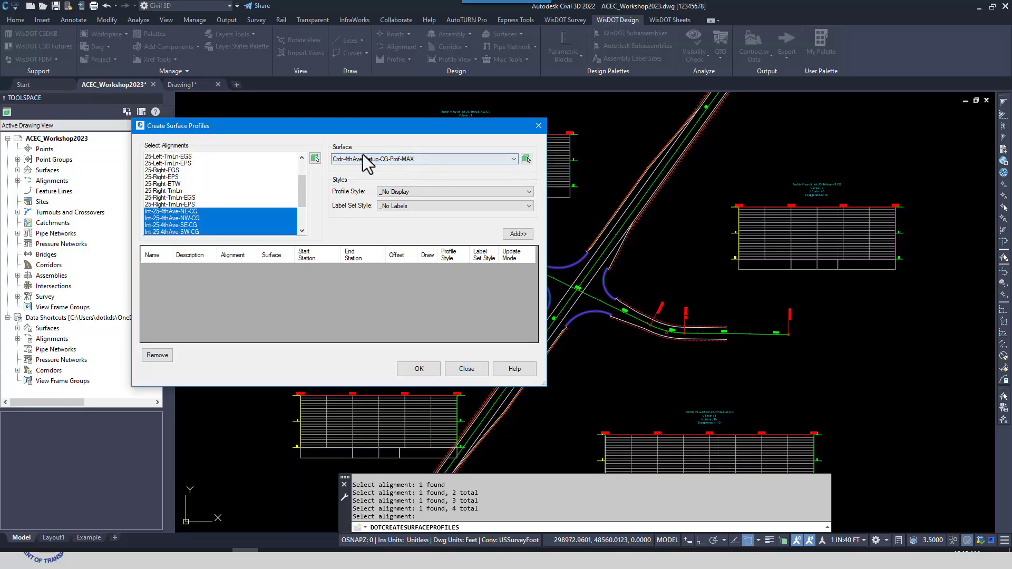
pyautogui.click(451, 160)
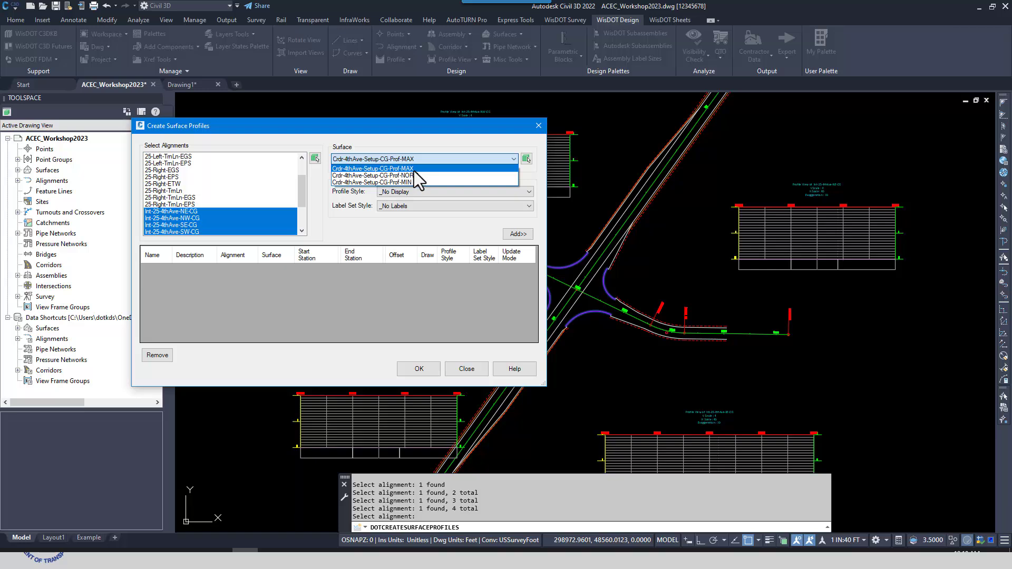
pyautogui.click(411, 170)
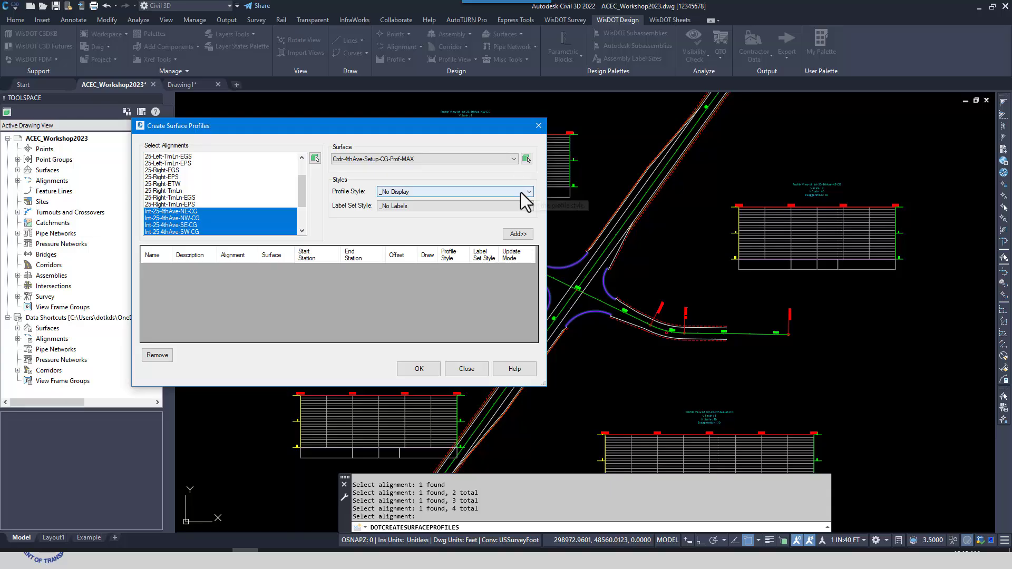
pyautogui.click(528, 192)
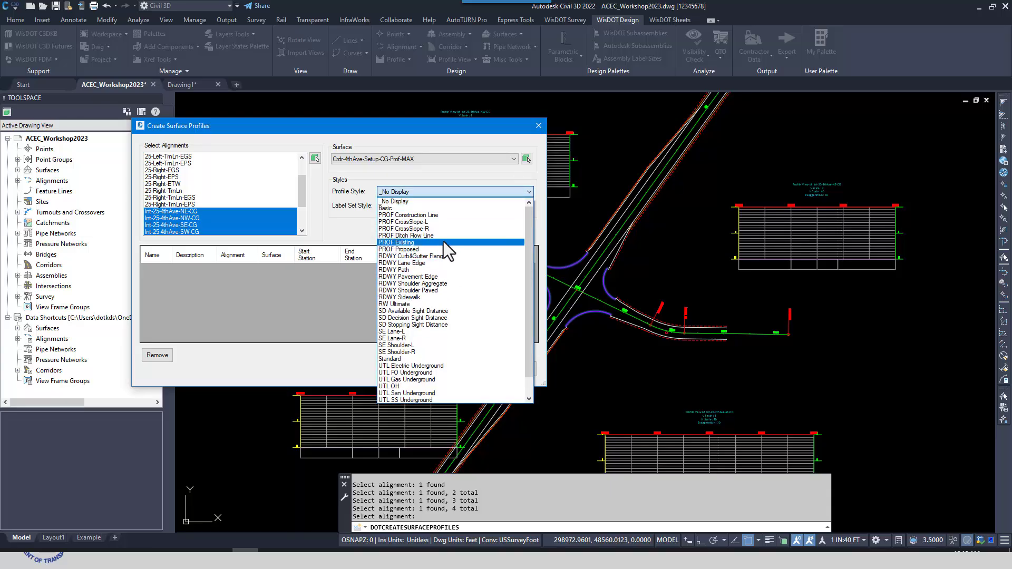
pyautogui.click(440, 276)
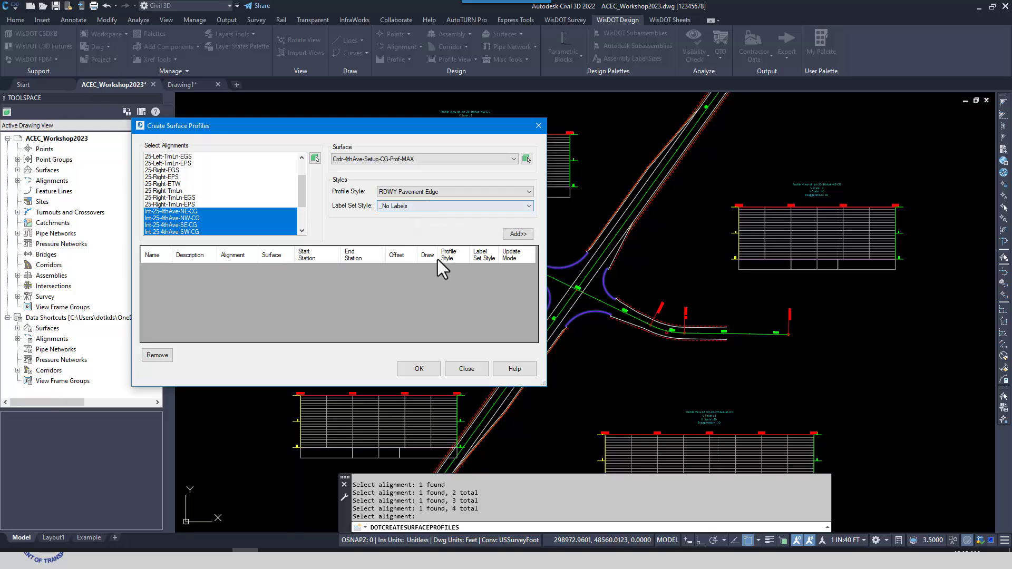
# Add the MAX surface profiles for the four selected alignments to the list and review their stations, offset, styles and update mode options
pyautogui.click(518, 234)
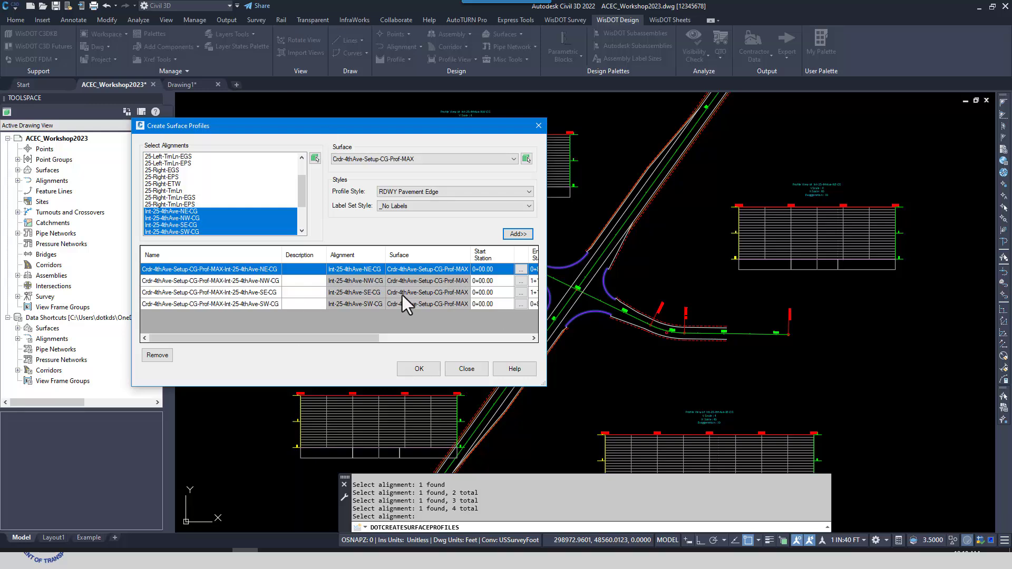
pyautogui.moveTo(334, 340); pyautogui.dragTo(396, 340)
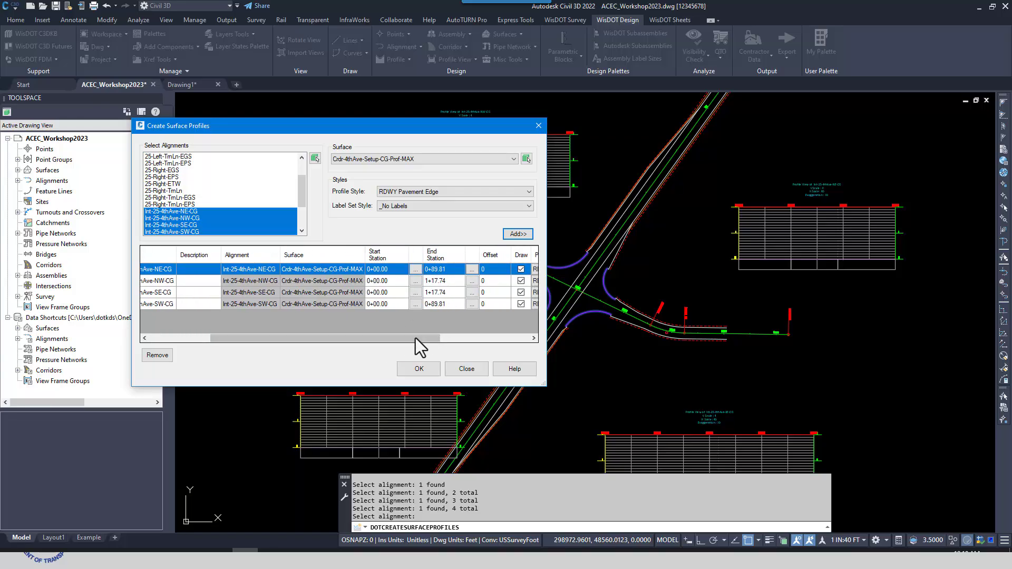
pyautogui.moveTo(416, 338); pyautogui.dragTo(442, 340)
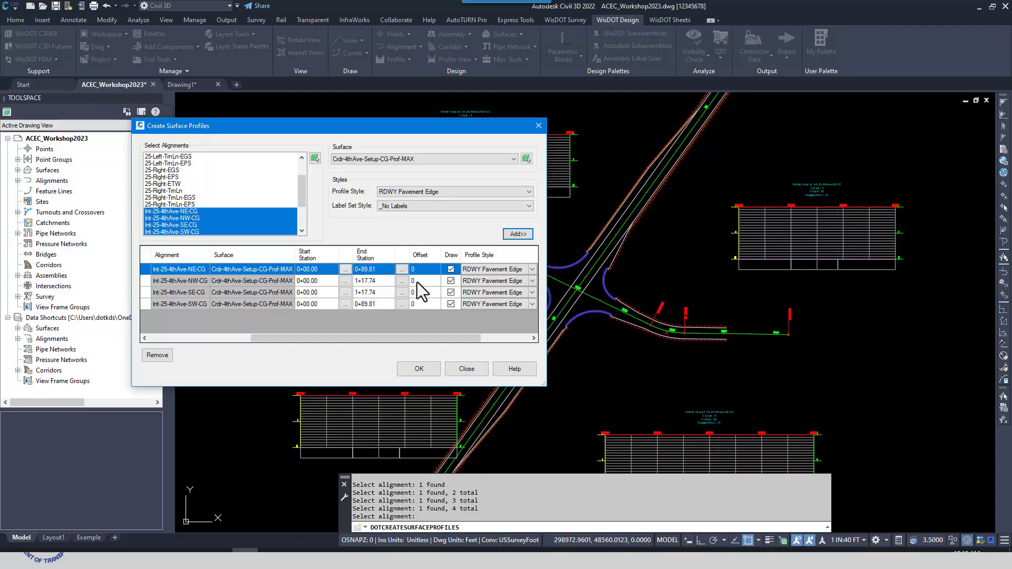
pyautogui.moveTo(399, 337); pyautogui.dragTo(454, 352)
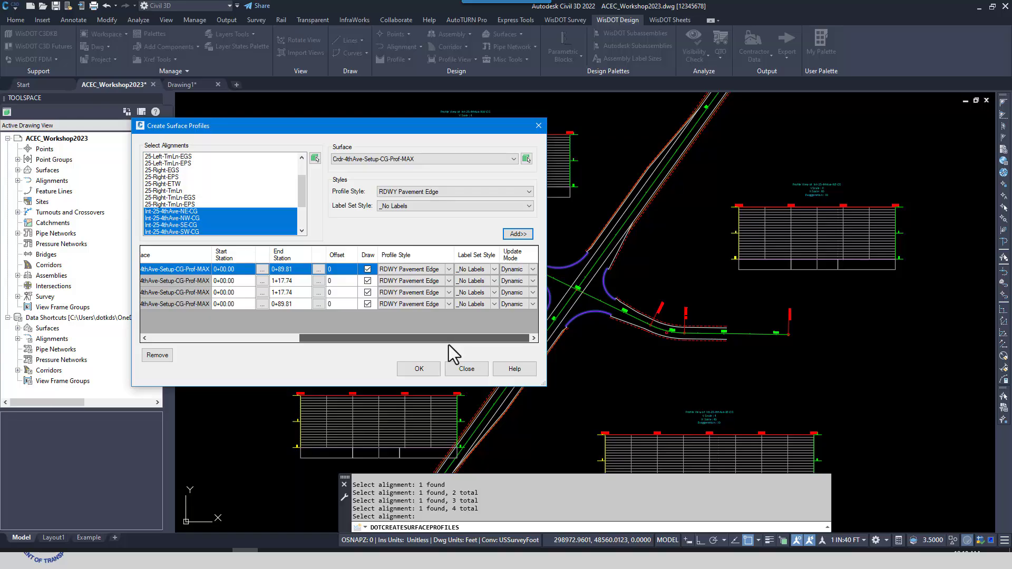
pyautogui.click(525, 272)
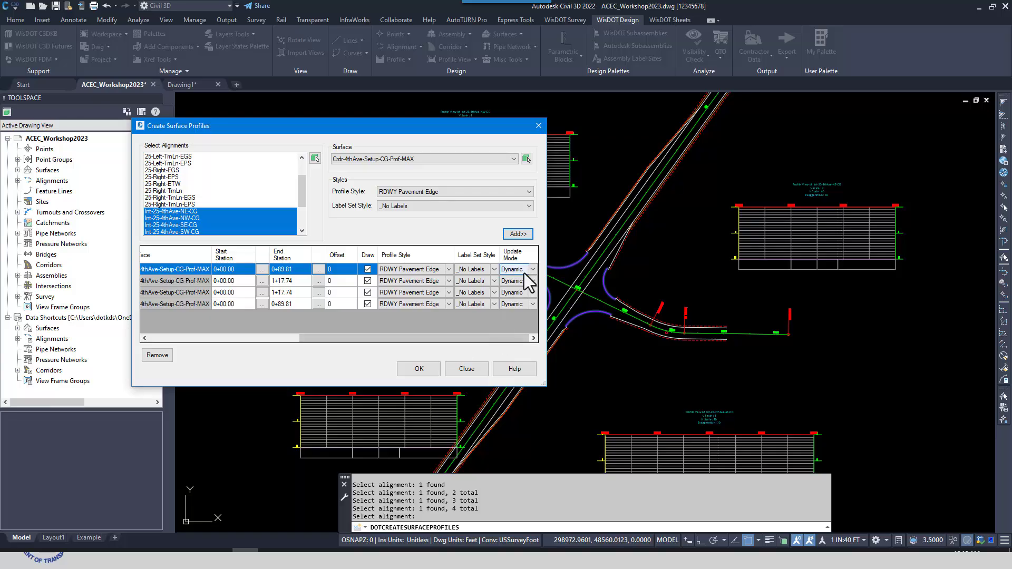
pyautogui.click(532, 269)
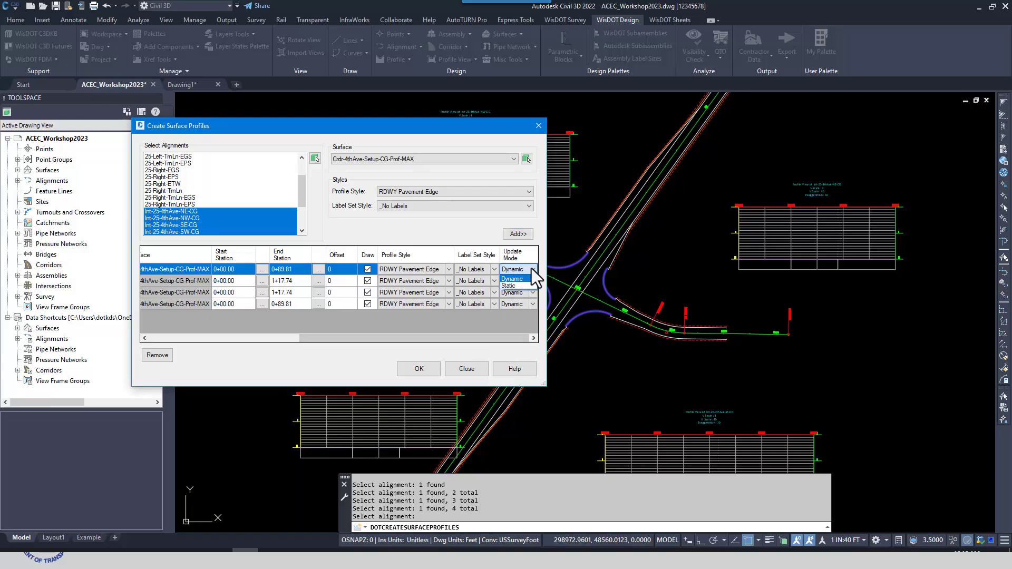
pyautogui.moveTo(482, 338); pyautogui.dragTo(249, 346)
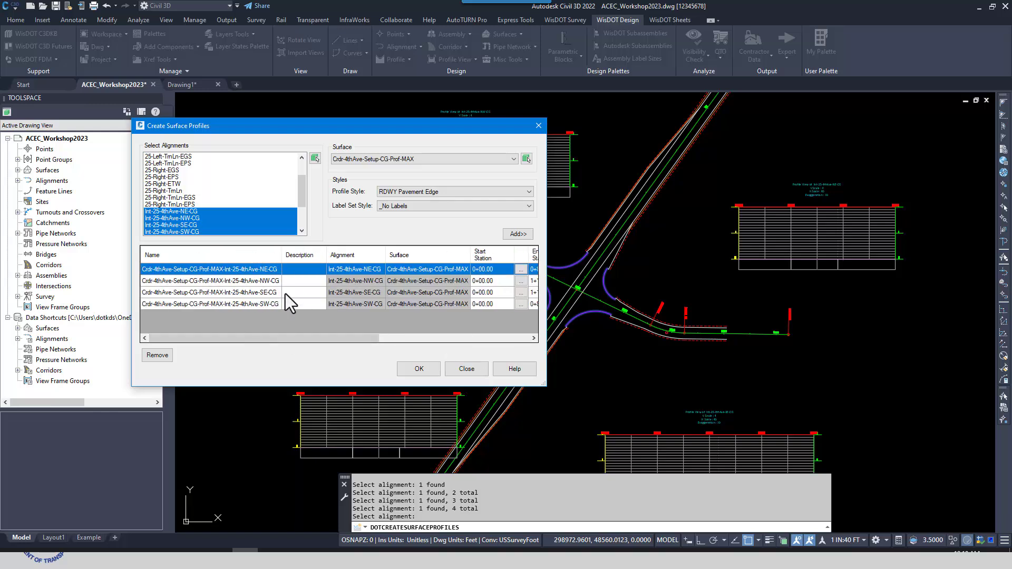
# Add profiles of surface Crdr-4thAve-Setup-CG-Prof-NORM with style RDWY Pavement Edge for the same four alignments, and enlarge the dialog
pyautogui.click(405, 159)
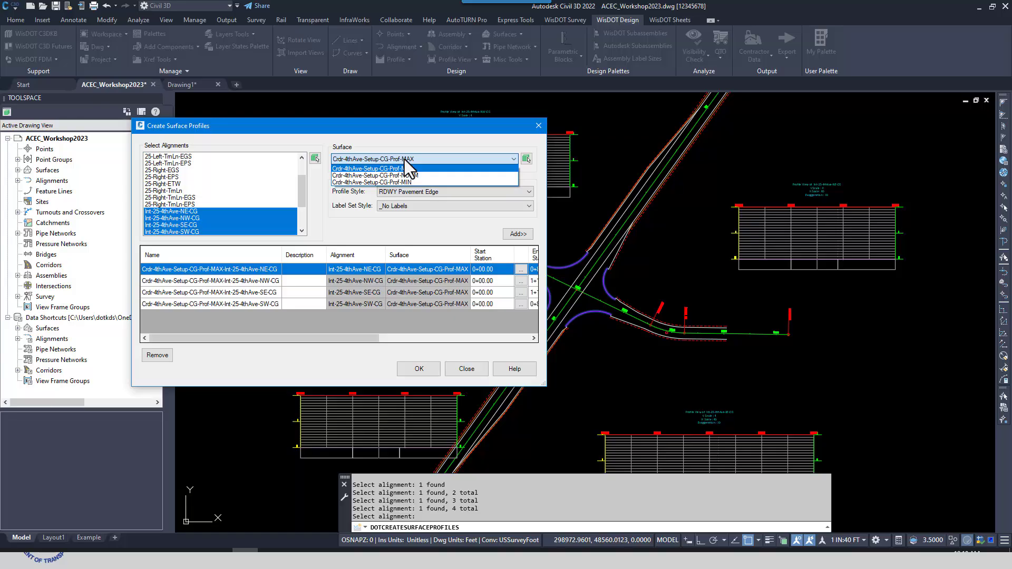
pyautogui.click(403, 175)
pyautogui.click(528, 191)
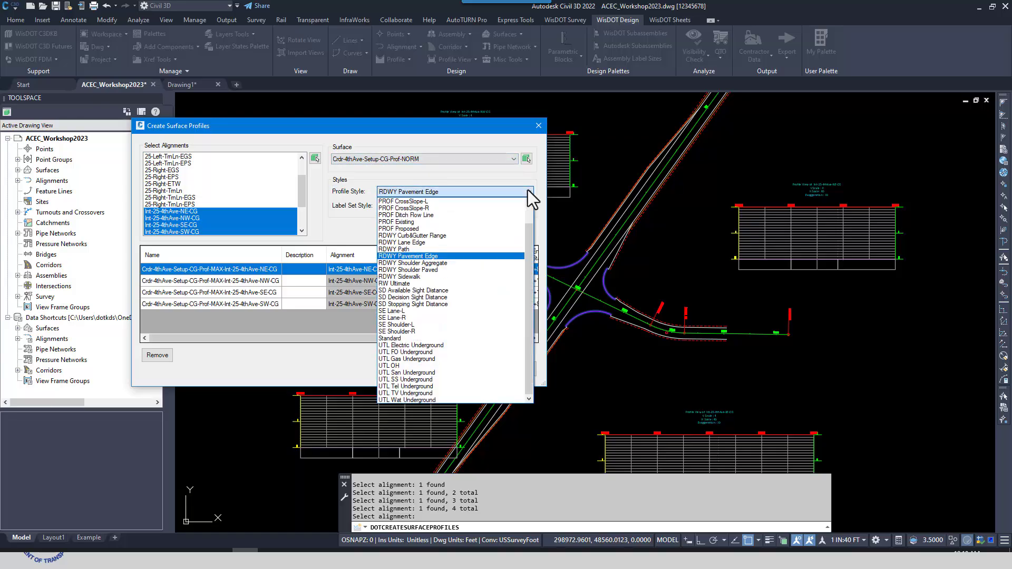
pyautogui.click(429, 256)
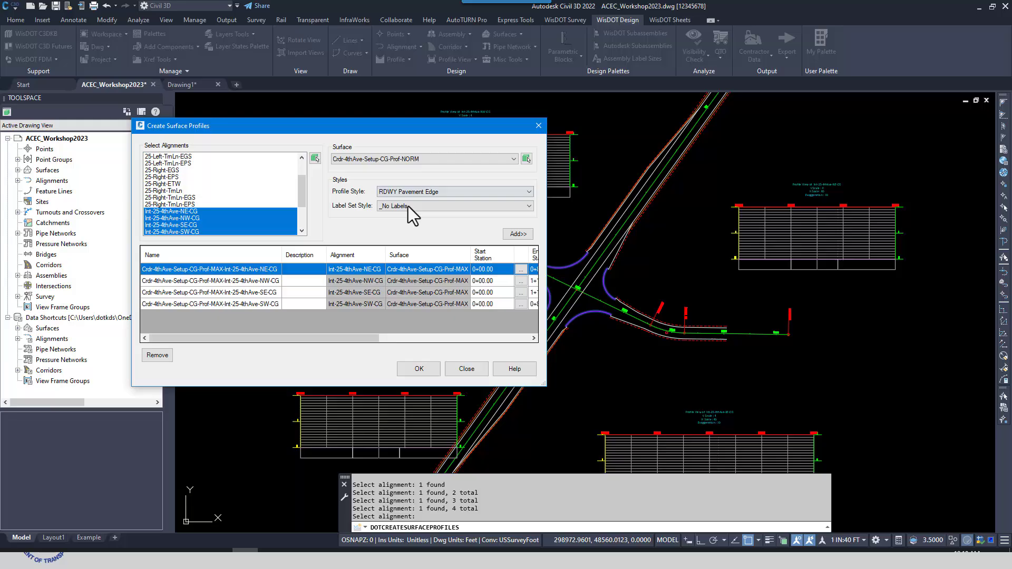
pyautogui.click(517, 235)
pyautogui.moveTo(543, 383); pyautogui.dragTo(556, 467)
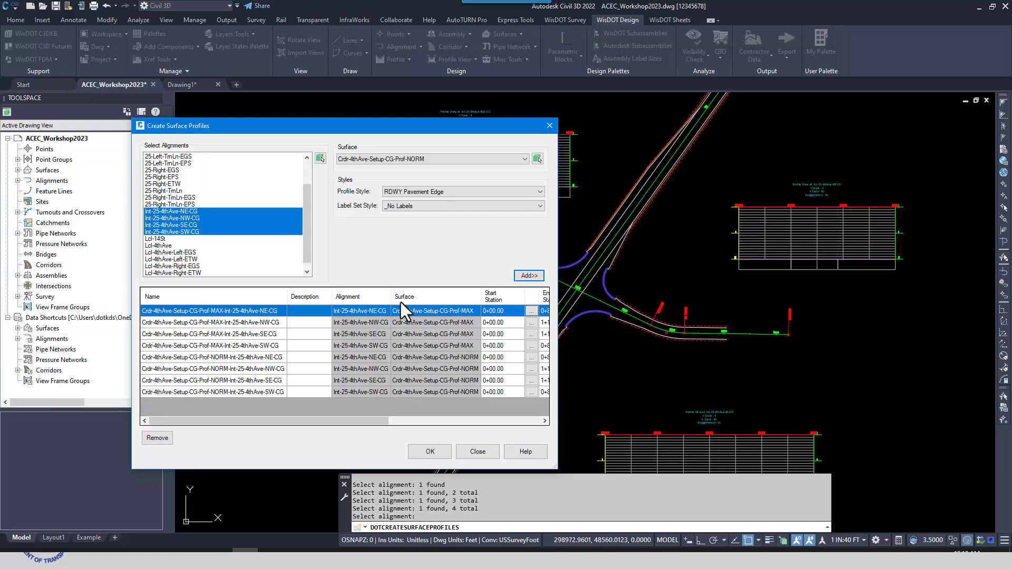
# Add profiles of surface Crdr-4thAve-Setup-CG-Prof-MIN with style RDWY Path for the four alignments, and enlarge the dialog to show every row
pyautogui.click(444, 159)
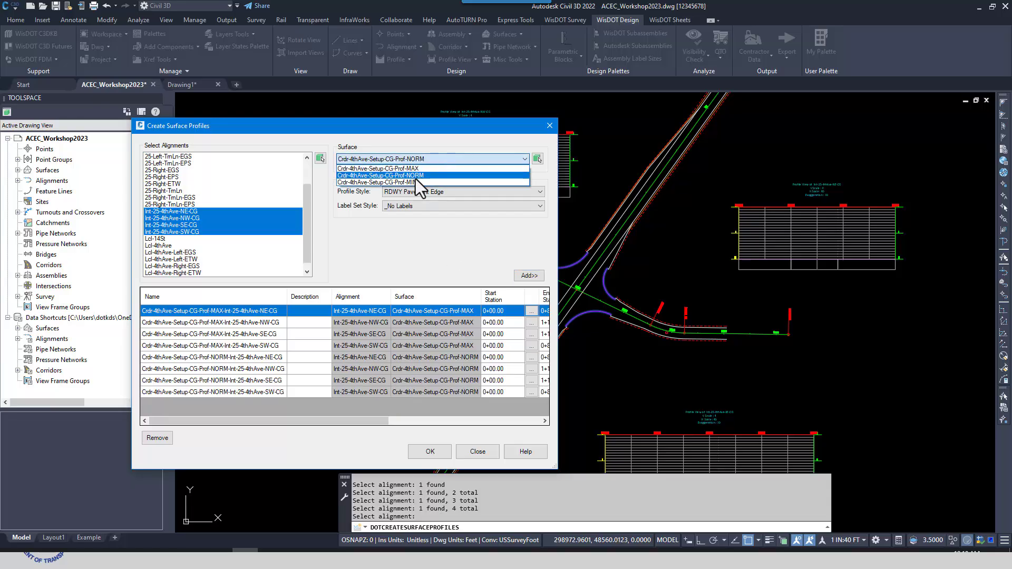
pyautogui.click(407, 182)
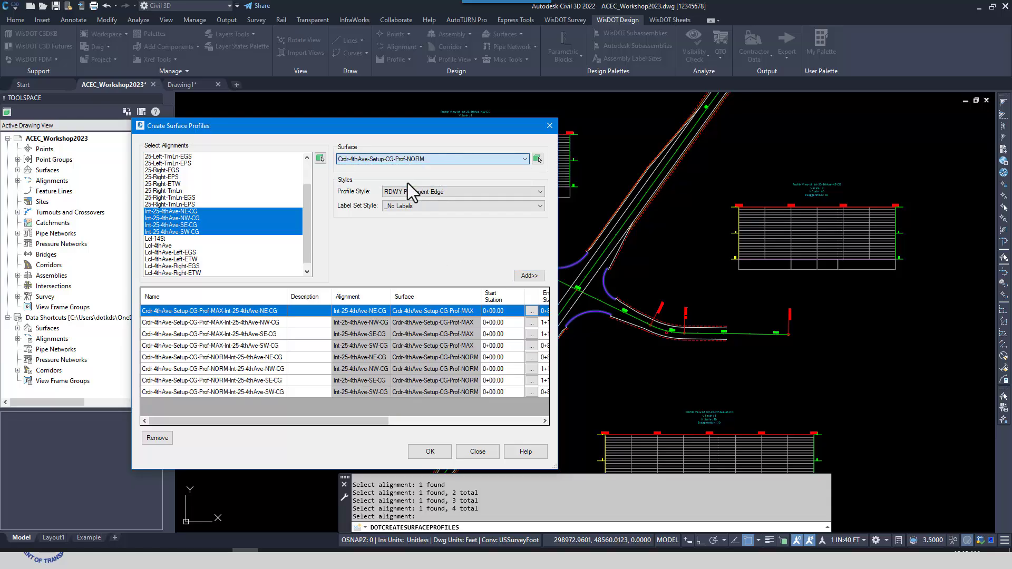
pyautogui.click(530, 191)
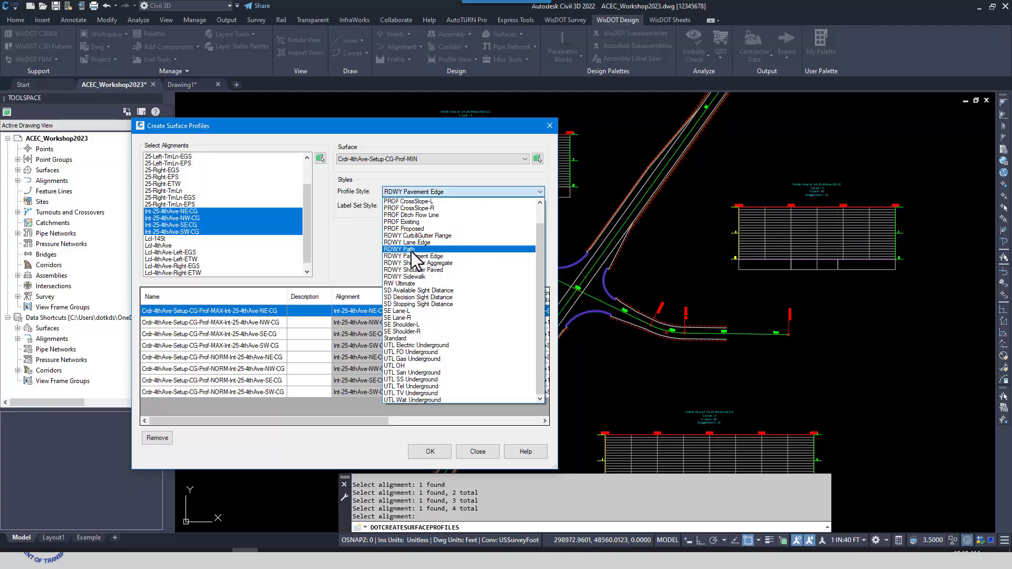
pyautogui.click(412, 250)
pyautogui.click(528, 275)
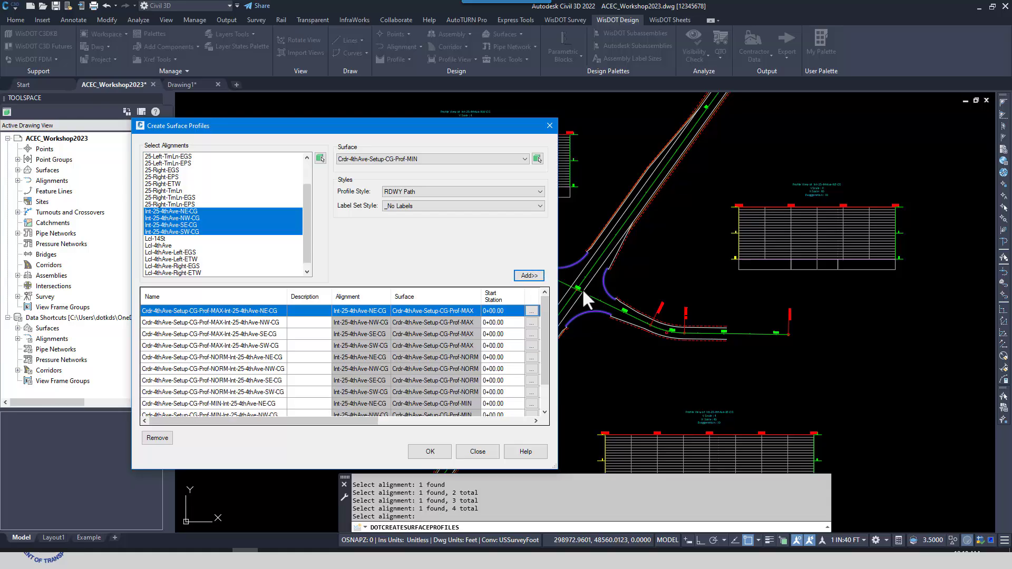
pyautogui.moveTo(440, 125); pyautogui.dragTo(389, 57)
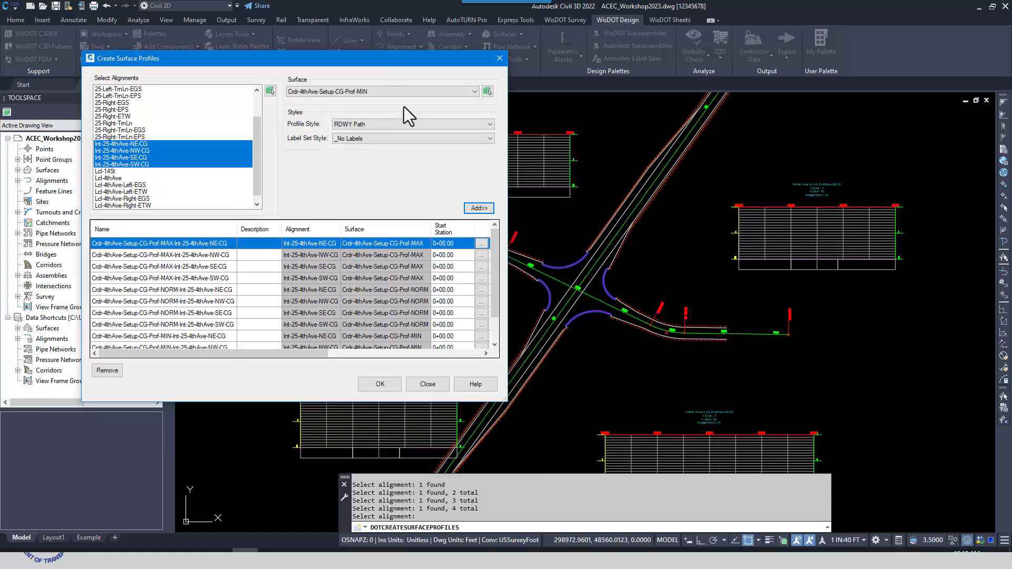
pyautogui.moveTo(504, 400); pyautogui.dragTo(513, 461)
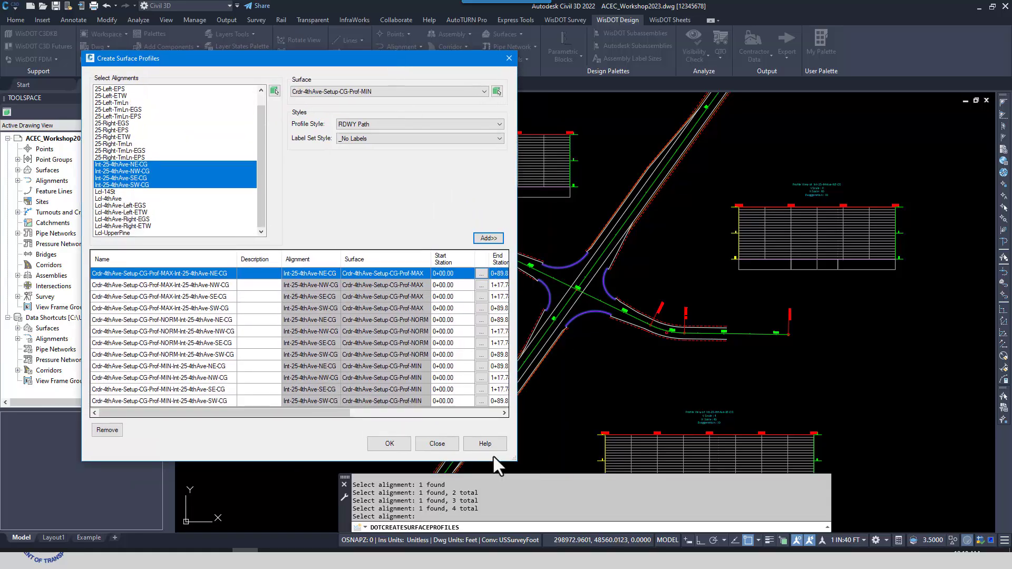
# Change the profile style of the four Crdr-4thAve-Setup-CG-Prof-NORM rows in the list to RDWY Lane Edge
pyautogui.moveTo(340, 420)
pyautogui.mouseDown()
pyautogui.moveTo(362, 426)
pyautogui.moveTo(284, 416)
pyautogui.moveTo(332, 421)
pyautogui.mouseUp()
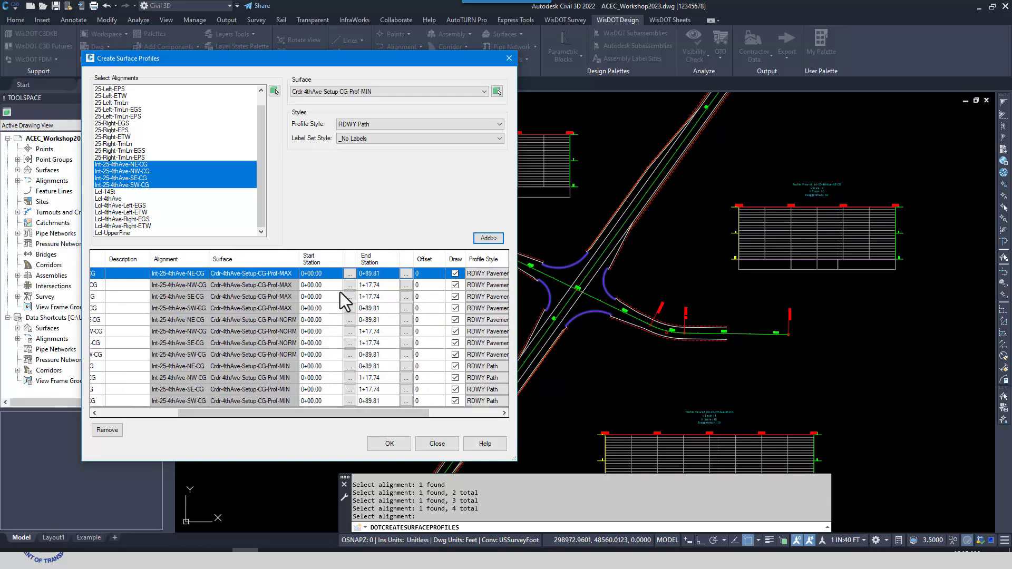
pyautogui.moveTo(393, 409); pyautogui.dragTo(491, 423)
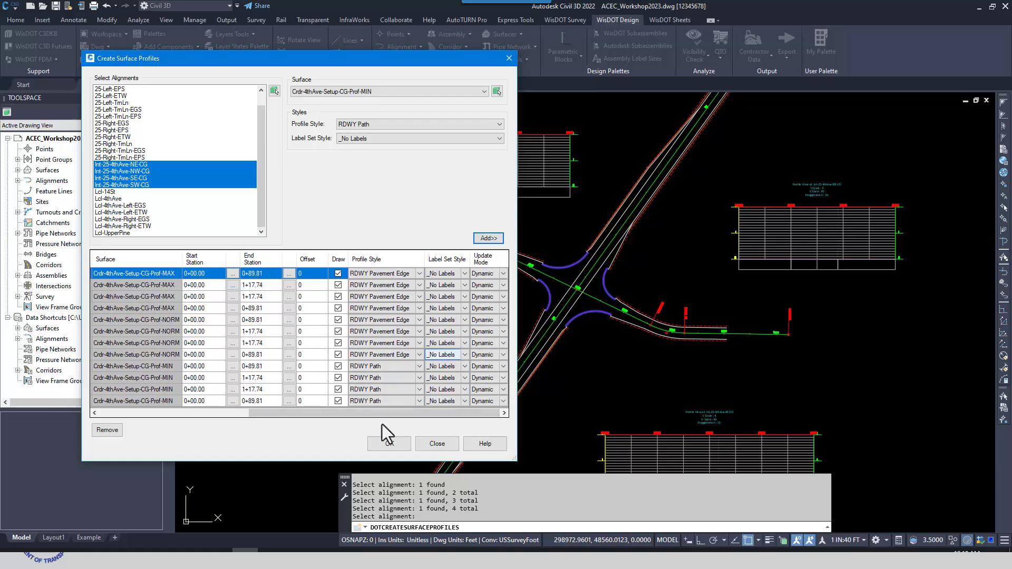
pyautogui.moveTo(381, 415); pyautogui.dragTo(375, 414)
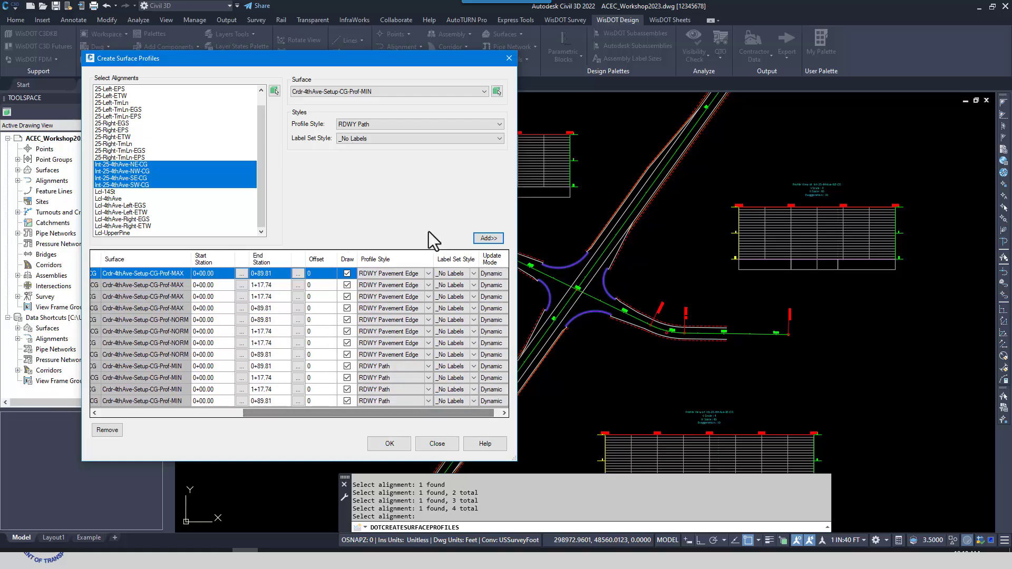
pyautogui.click(427, 355)
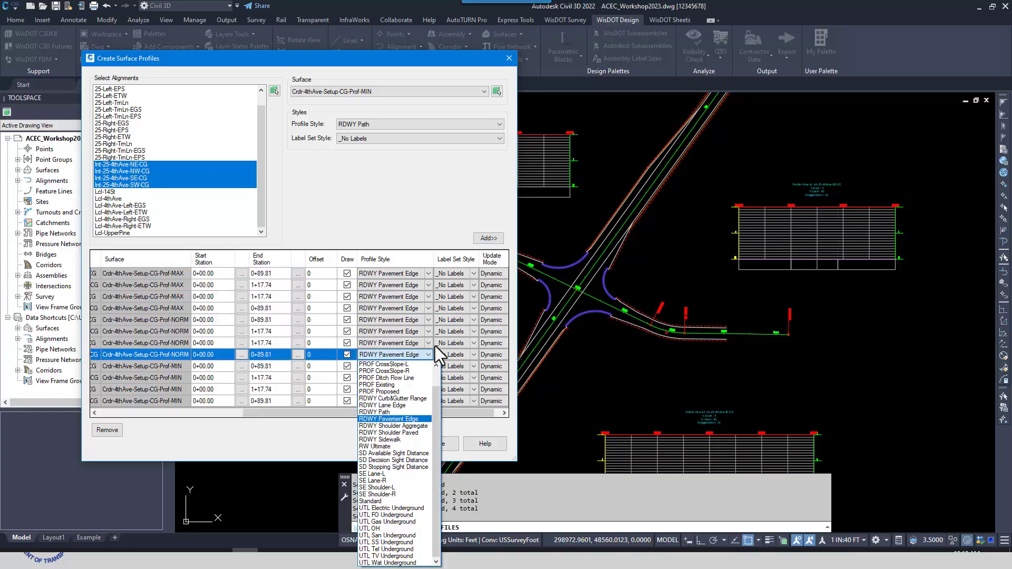
pyautogui.click(387, 406)
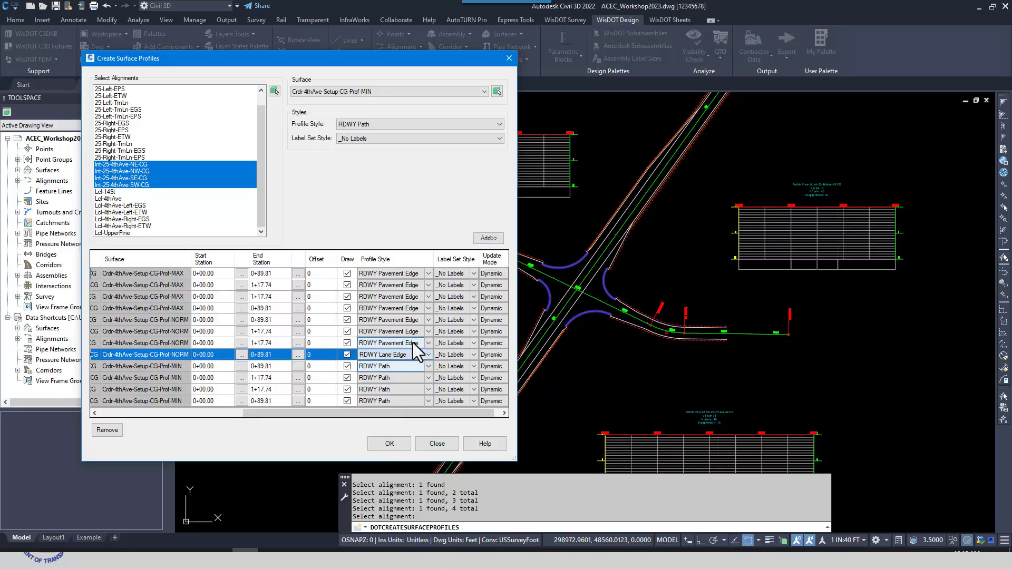
pyautogui.click(428, 343)
pyautogui.click(414, 393)
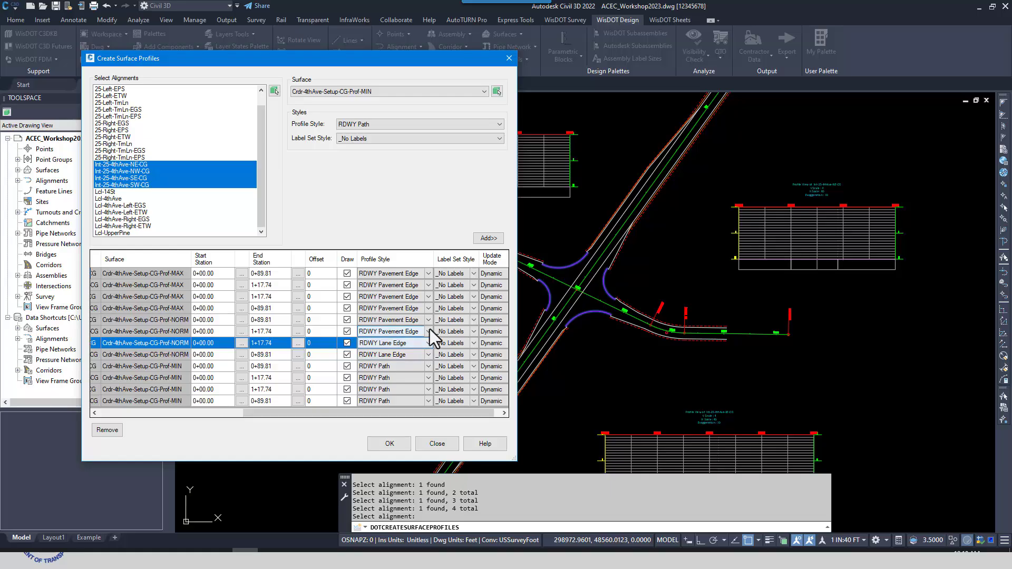
pyautogui.click(427, 331)
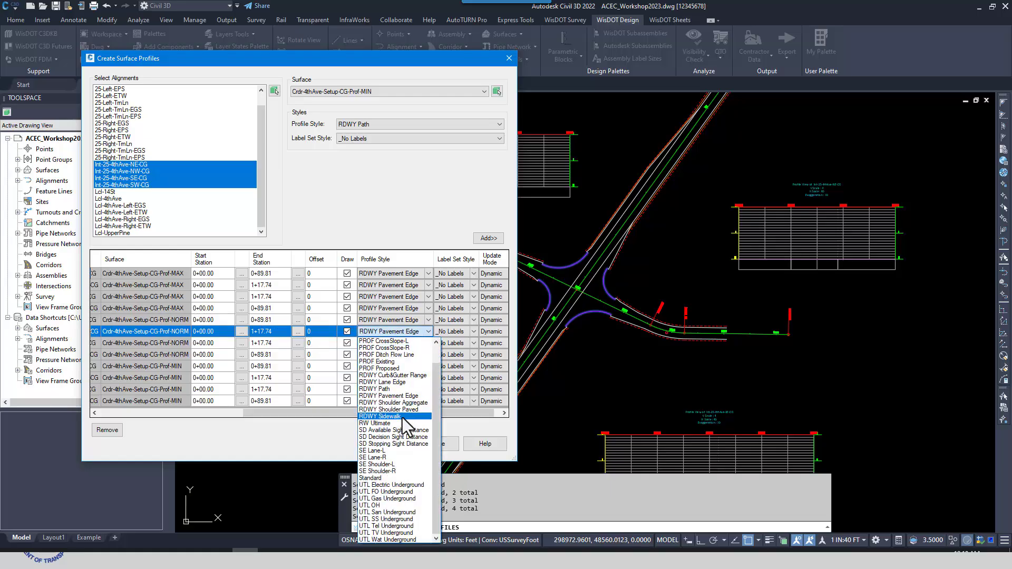
pyautogui.click(394, 381)
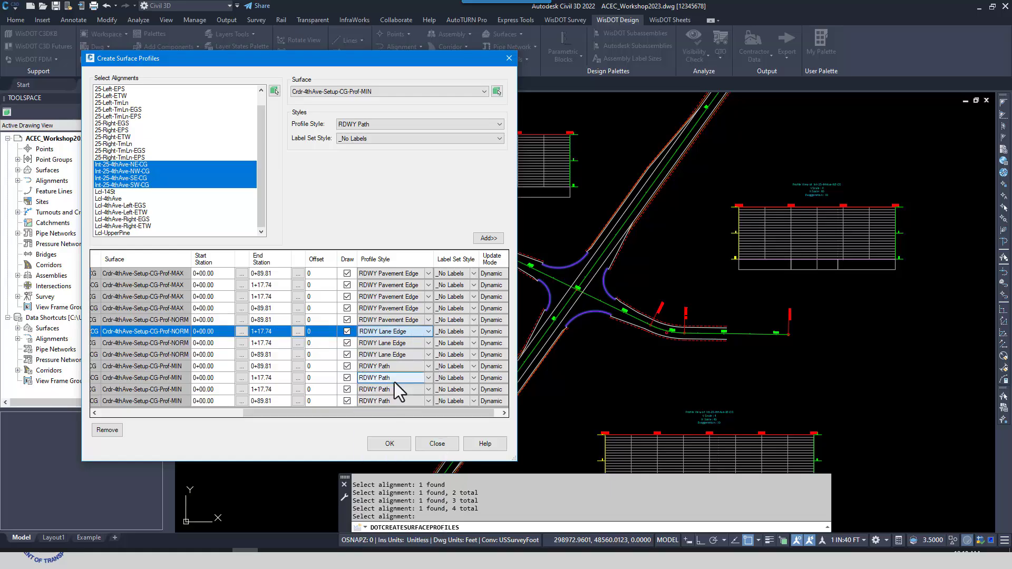
pyautogui.click(428, 321)
pyautogui.click(425, 322)
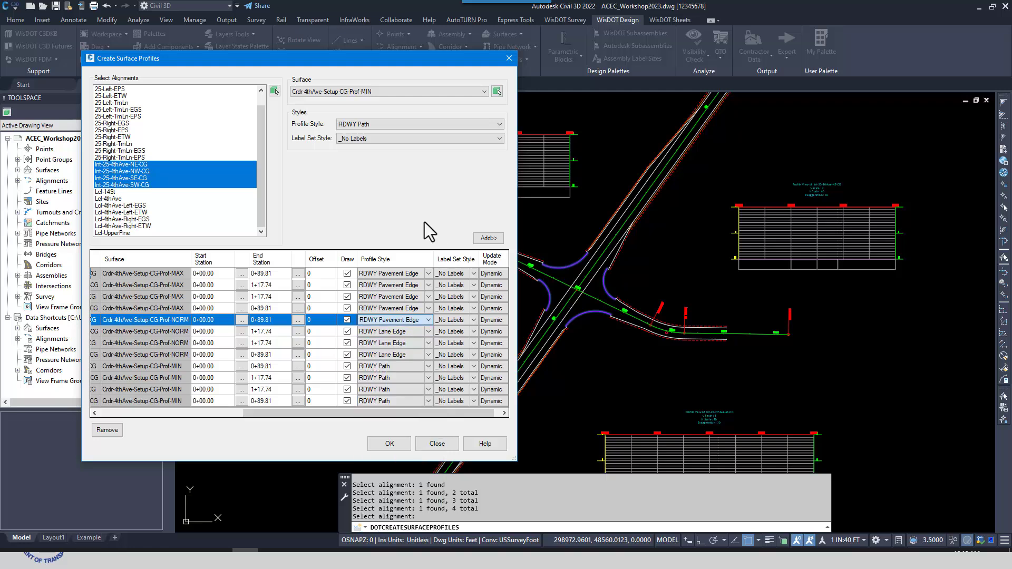
pyautogui.click(428, 320)
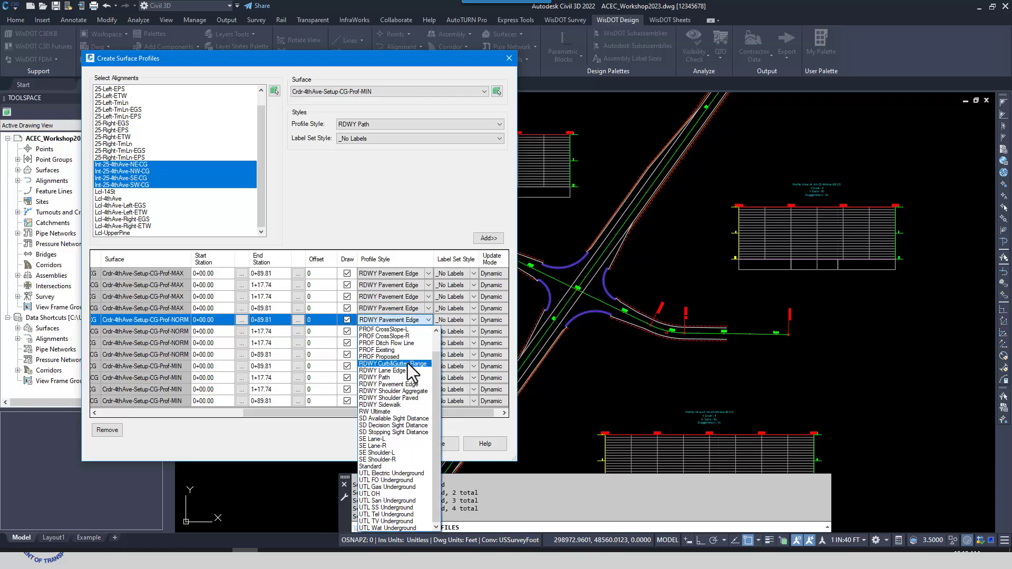
pyautogui.click(406, 371)
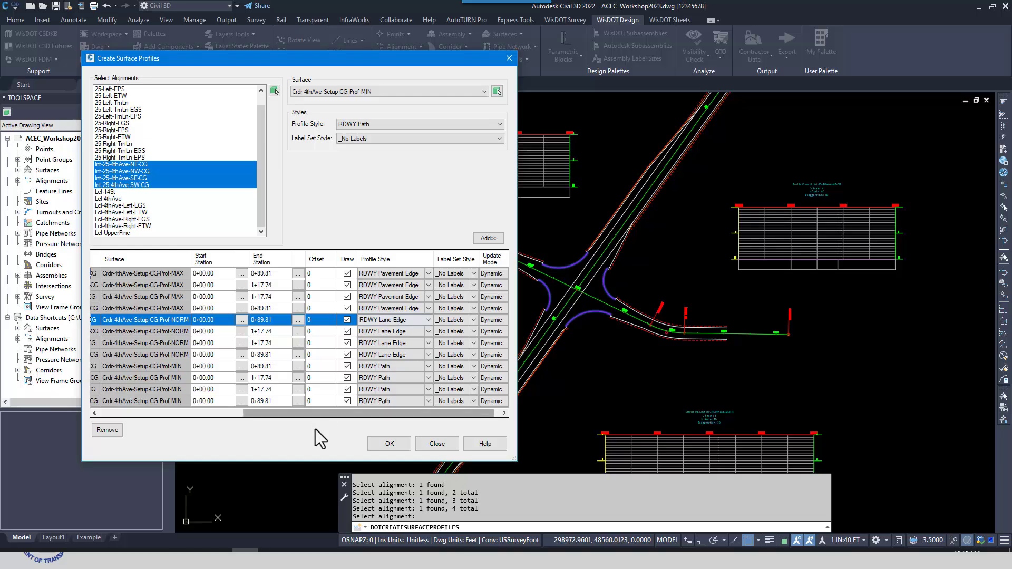
# Check the profile names in the list, create all the listed surface profiles and close the Create Surface Profiles dialog
pyautogui.moveTo(269, 413); pyautogui.dragTo(123, 438)
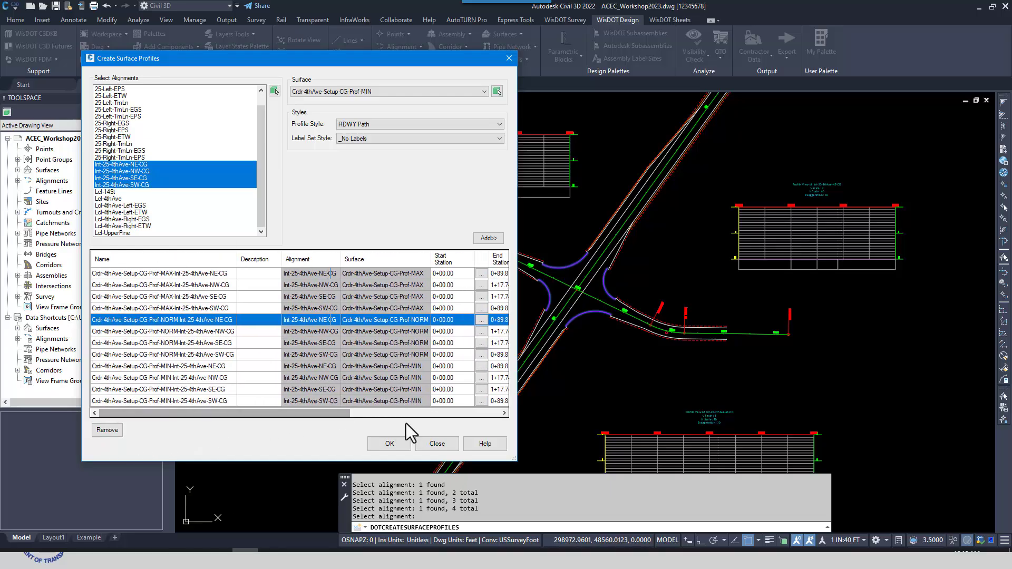
pyautogui.click(388, 441)
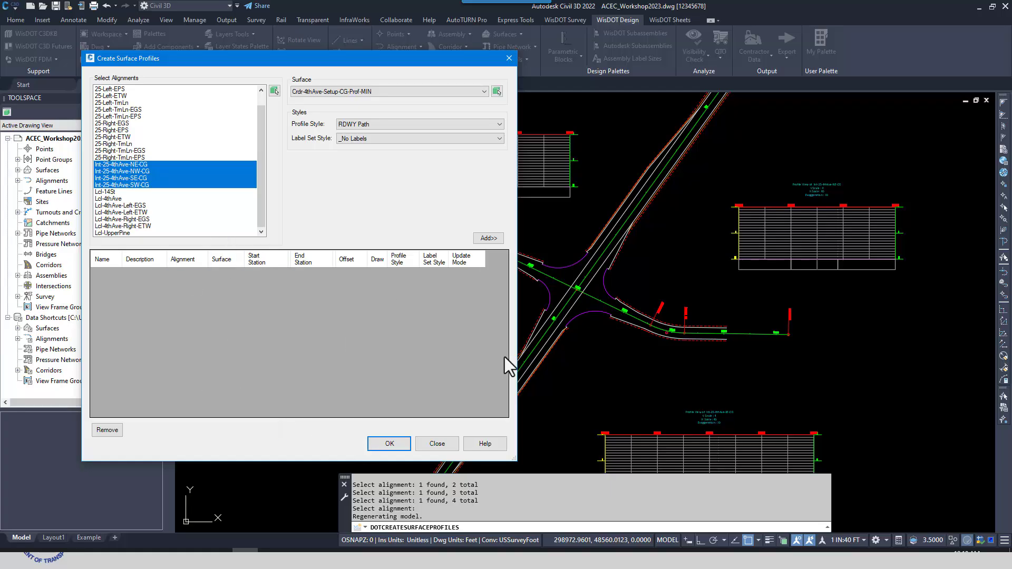
pyautogui.click(437, 443)
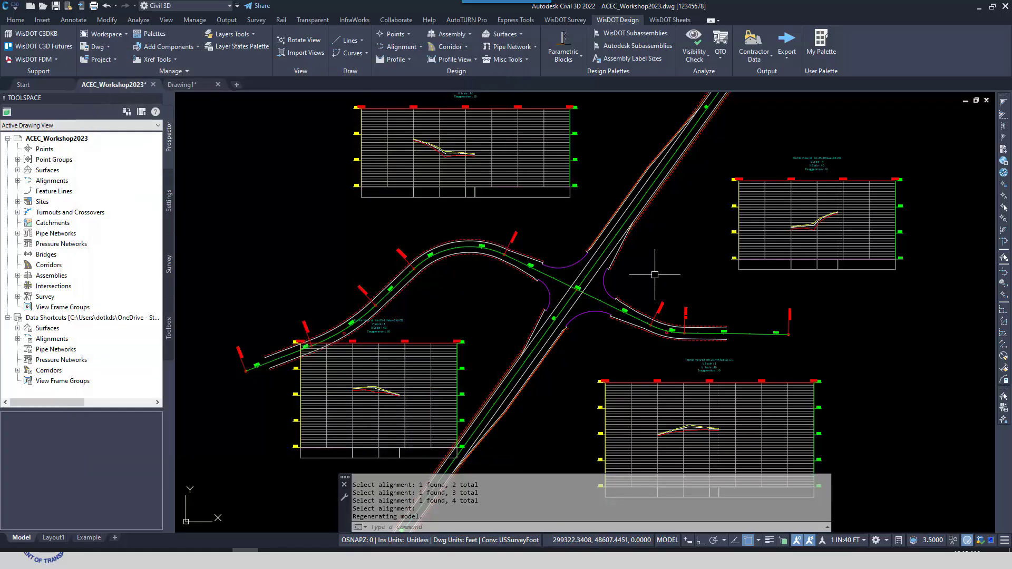
# Examine the MAX, NORM and MIN profile lines in the profile views around the intersection
pyautogui.scroll(2, 758, 272)
pyautogui.scroll(2, 651, 239)
pyautogui.scroll(5, 590, 178)
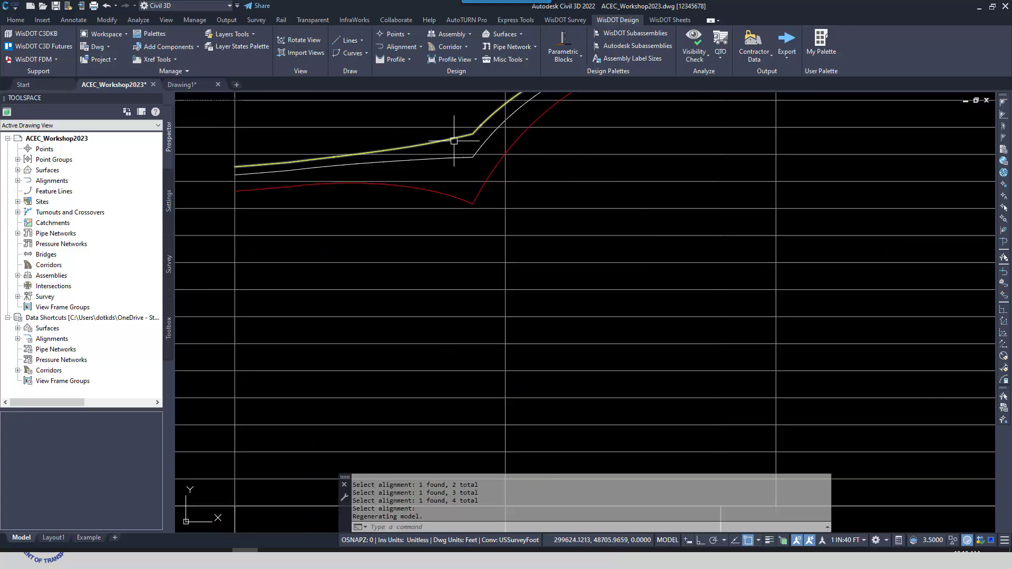
pyautogui.scroll(-8, 614, 271)
pyautogui.moveTo(260, 265); pyautogui.dragTo(555, 186, button='middle')
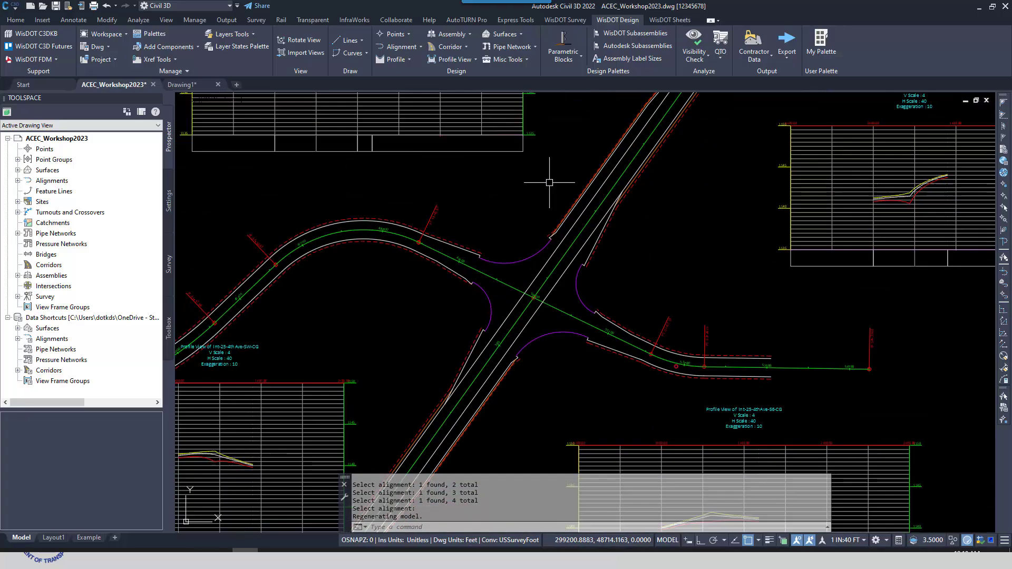
pyautogui.moveTo(376, 403); pyautogui.dragTo(448, 273, button='middle')
pyautogui.scroll(4, 274, 327)
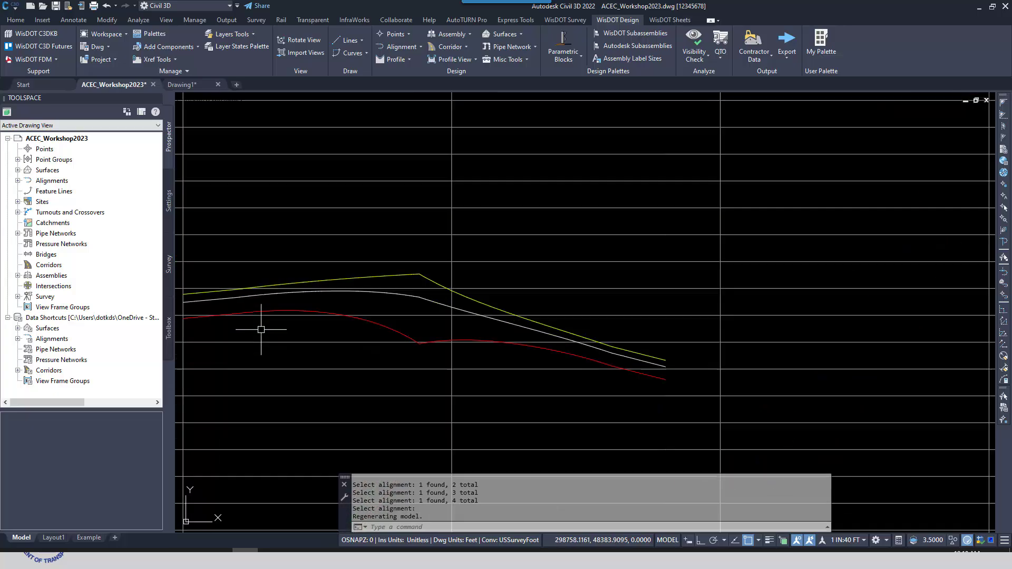
pyautogui.scroll(-8, 260, 330)
pyautogui.scroll(2, 388, 311)
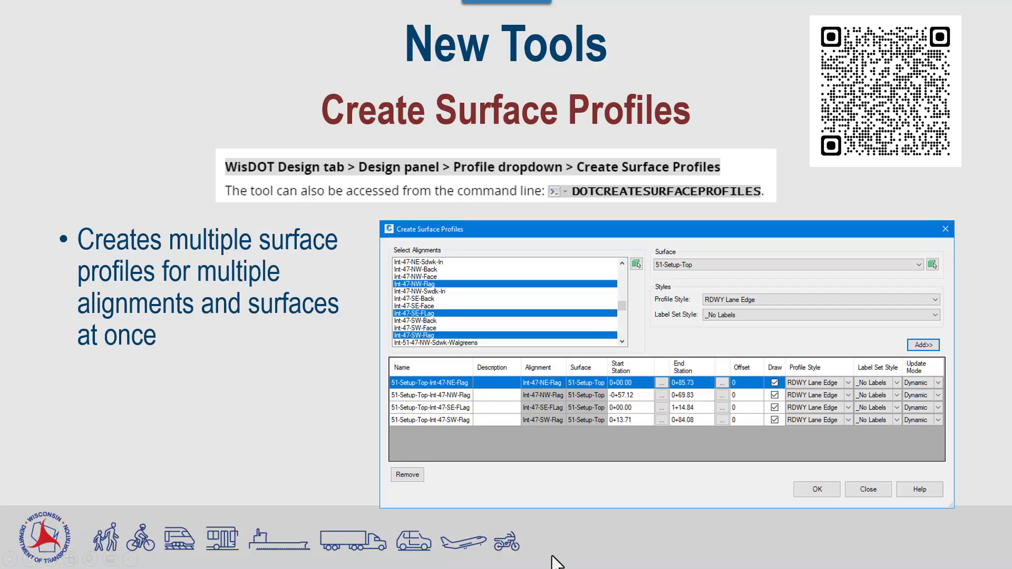
# Switch to the Add/Update Block Mask slide and back to the drawing, and examine the STOP and 25 signs in the 4 - Block Mask view
pyautogui.click(552, 556)
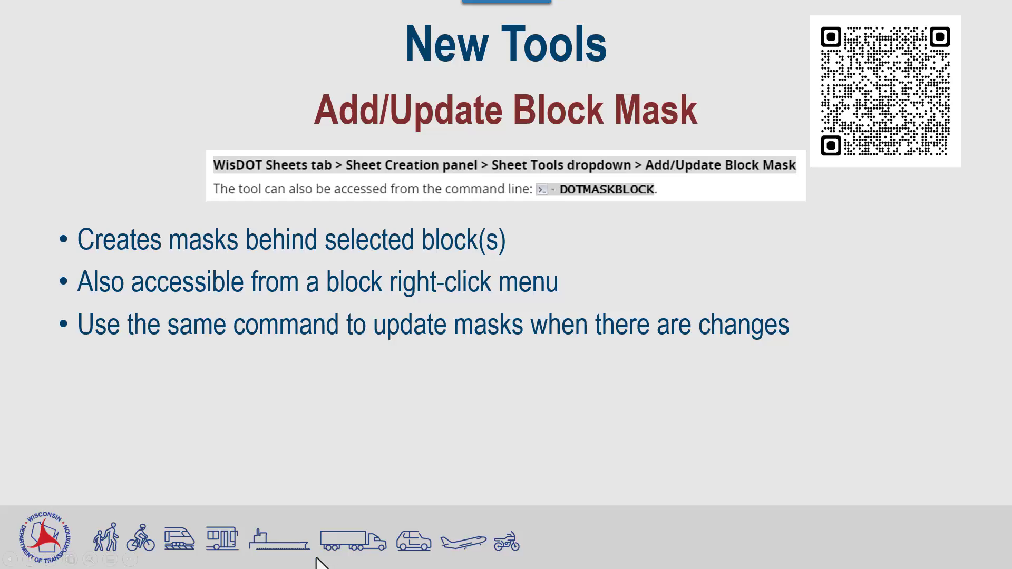
pyautogui.hotkey('alt', 'Tab')
pyautogui.scroll(-2, 649, 327)
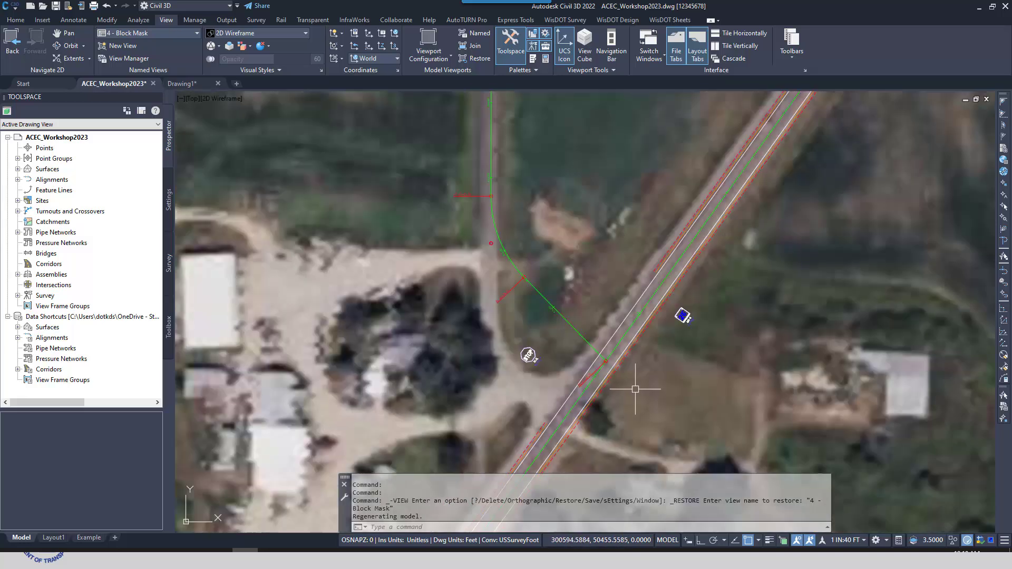
pyautogui.scroll(-2, 635, 389)
pyautogui.scroll(4, 634, 385)
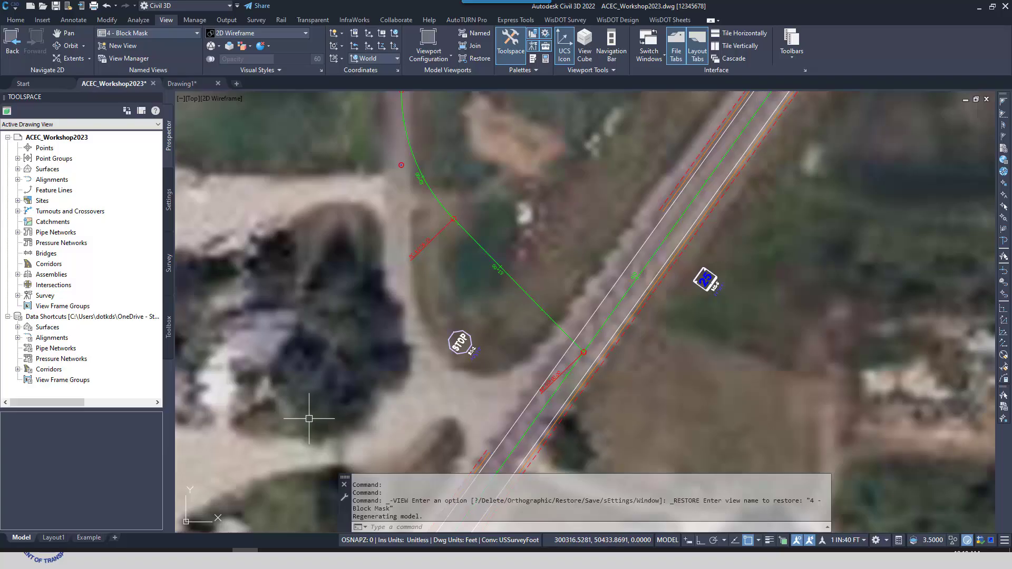
# Open the Example layout and activate its viewport around the STOP and 25 signs
pyautogui.click(89, 537)
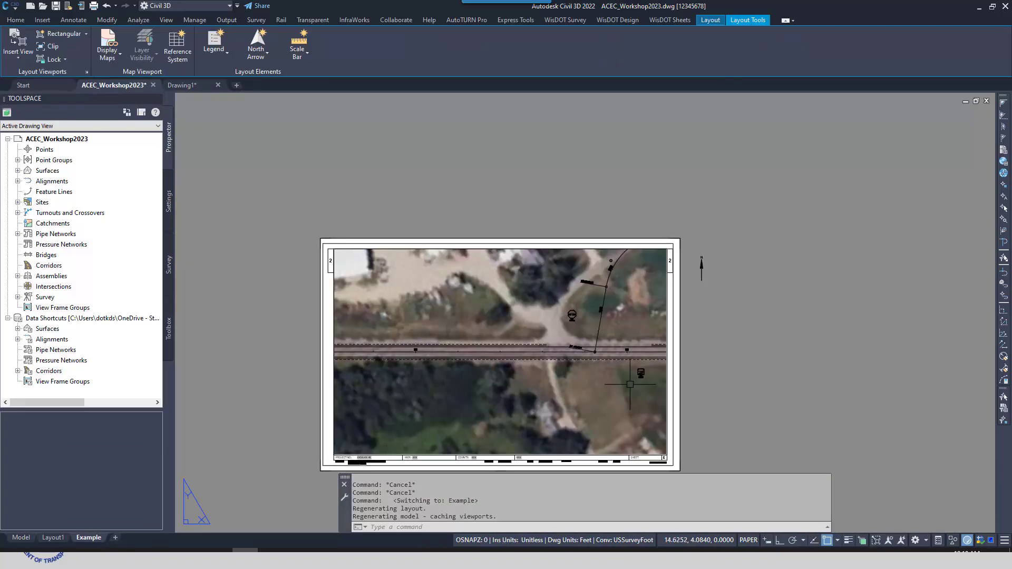
pyautogui.scroll(4, 630, 384)
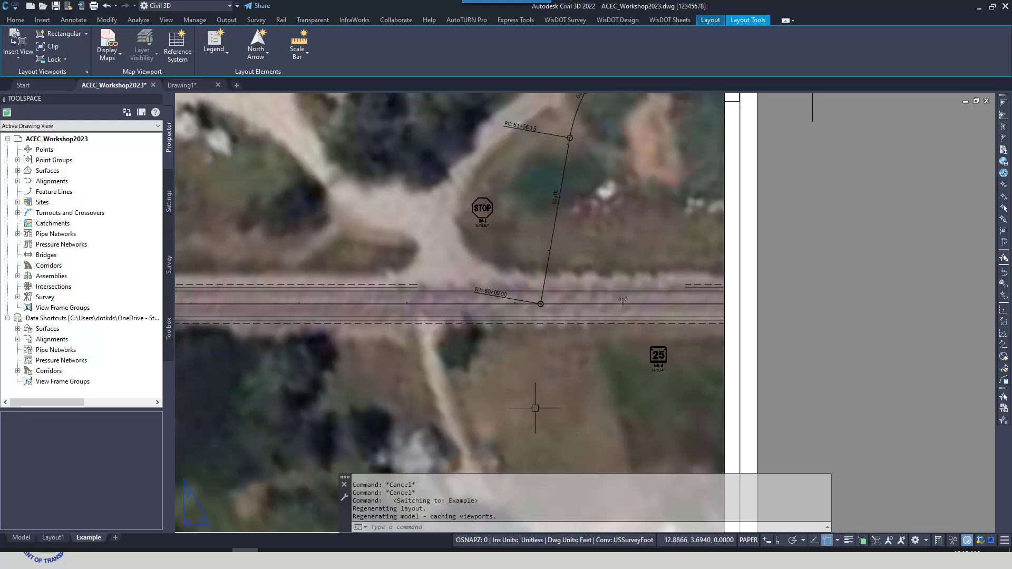
pyautogui.doubleClick(536, 376)
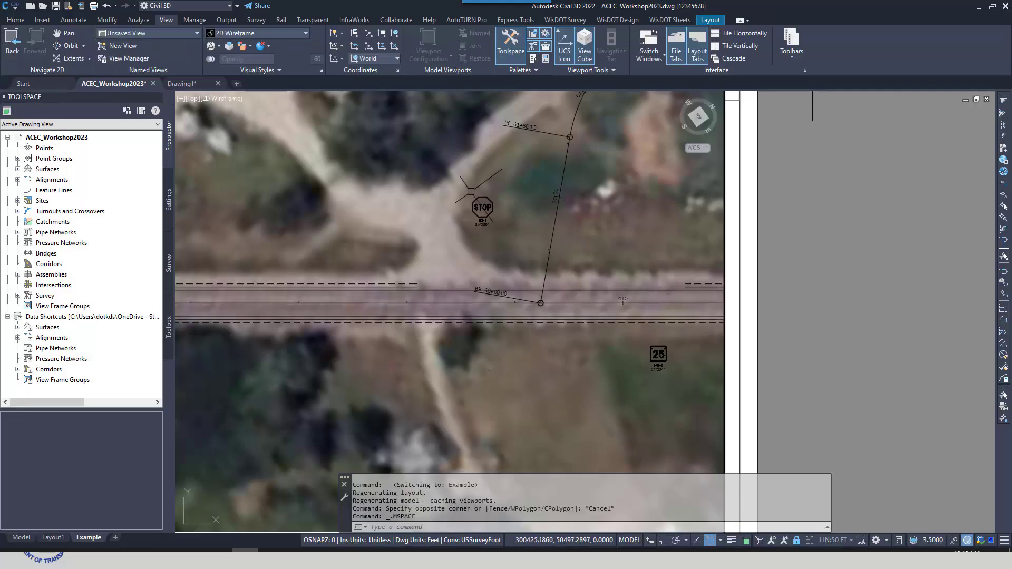
# Add masks behind the STOP and 25 sign blocks with Add/Update mask
pyautogui.click(672, 20)
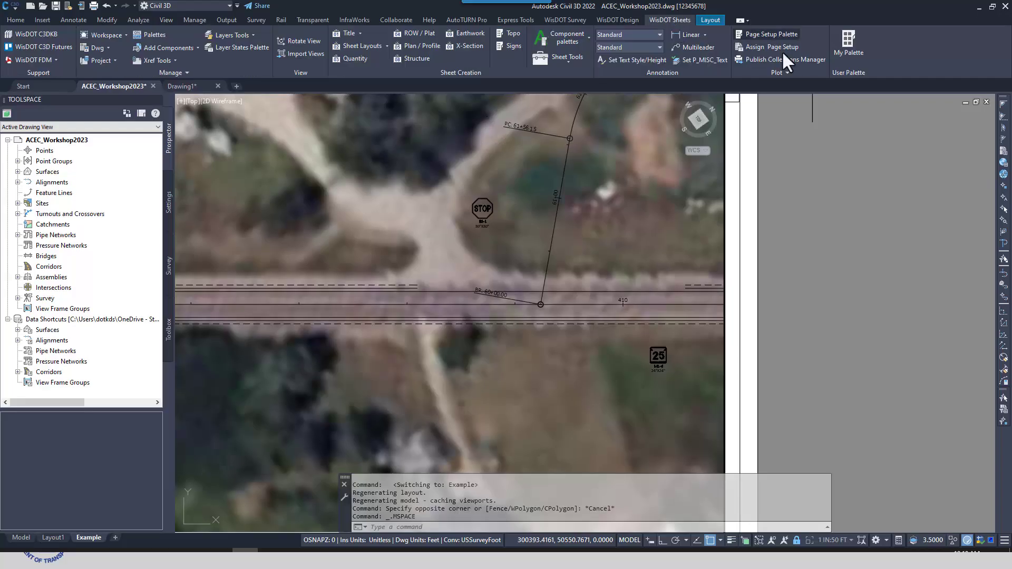
pyautogui.click(566, 62)
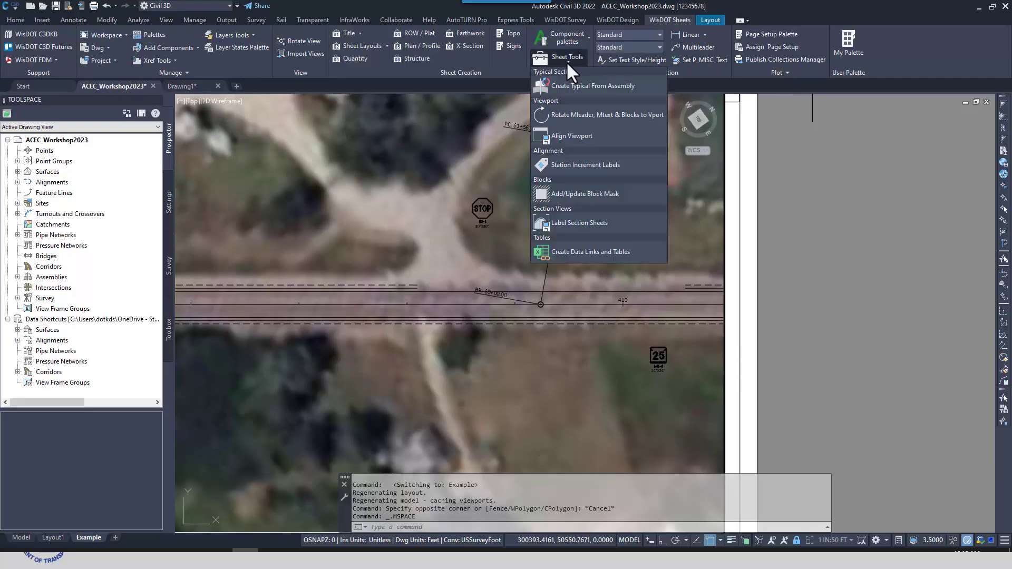
pyautogui.click(599, 194)
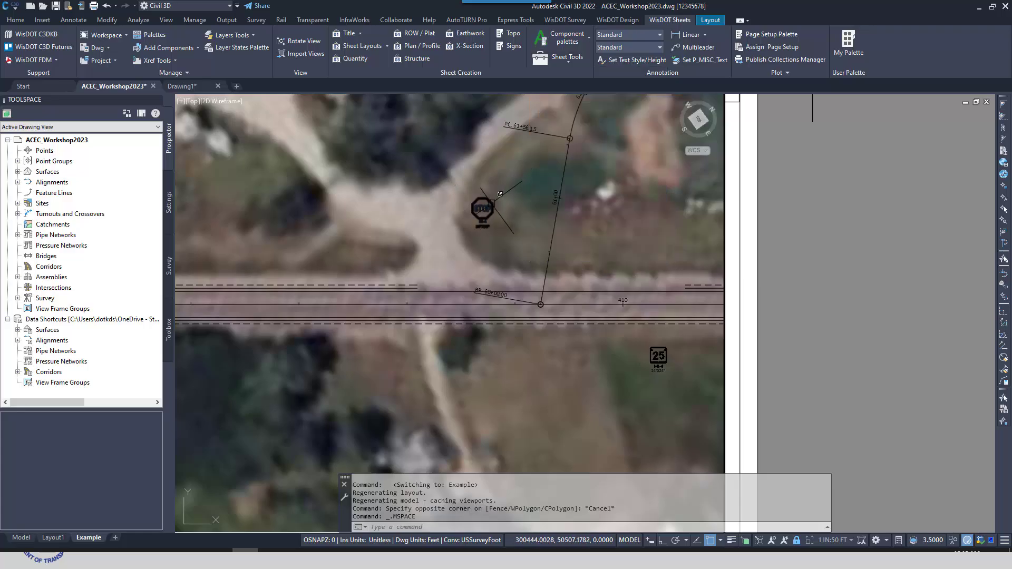
pyautogui.click(483, 208)
pyautogui.click(665, 352)
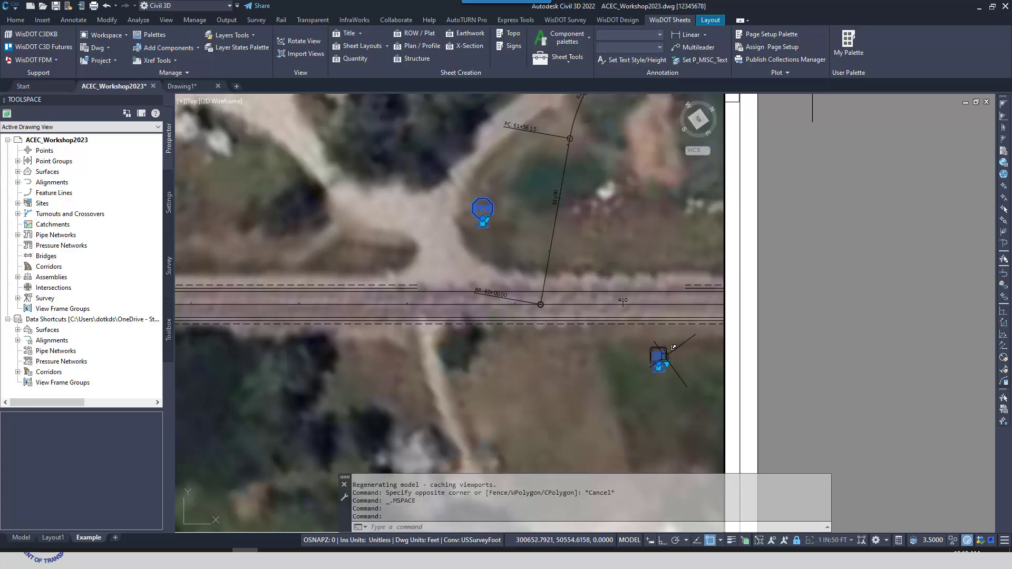
pyautogui.rightClick(369, 169)
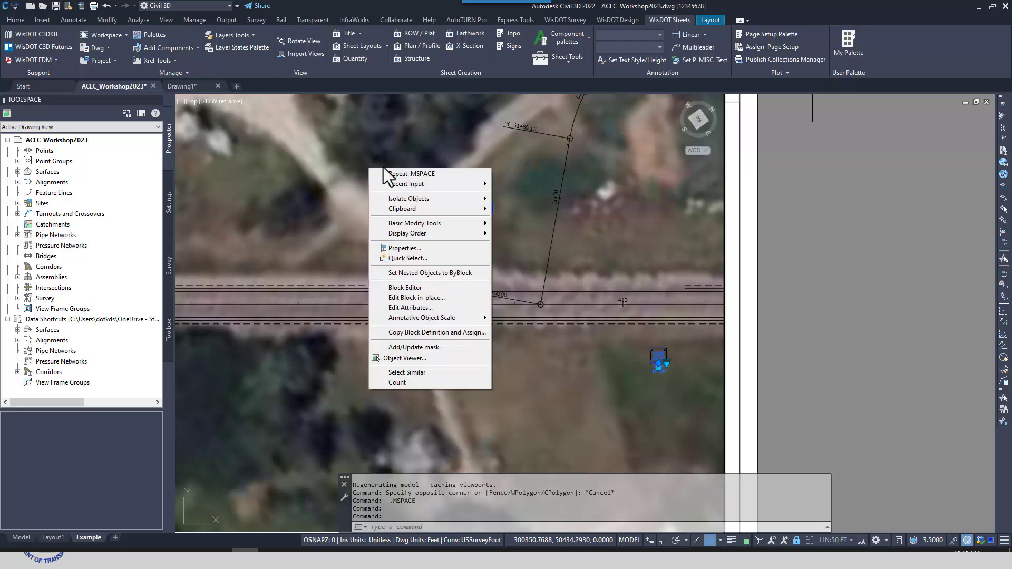
pyautogui.click(422, 348)
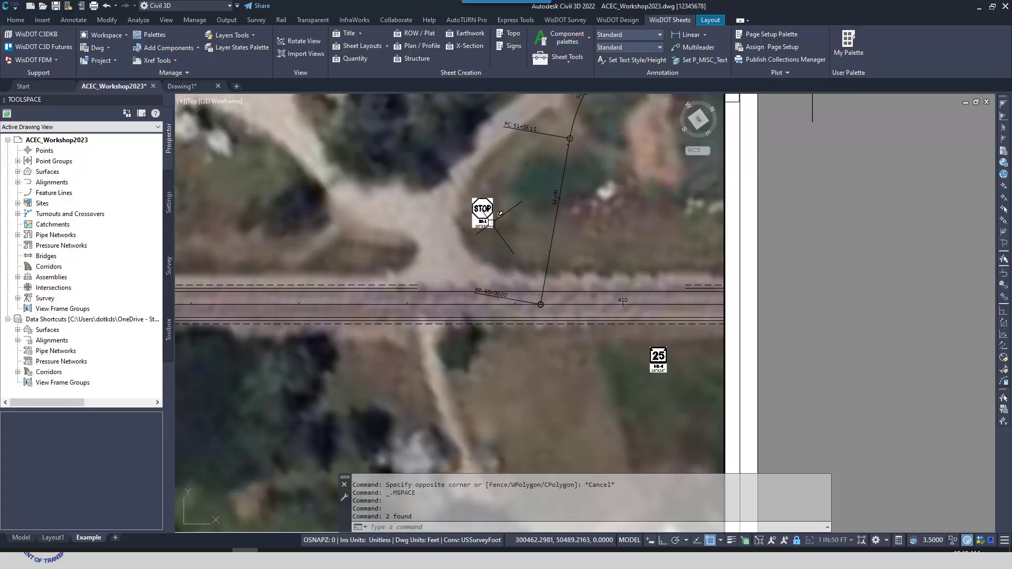
# Move the STOP sign block away from its mask, onto the driveway area to its west on the sheet
pyautogui.scroll(2, 521, 237)
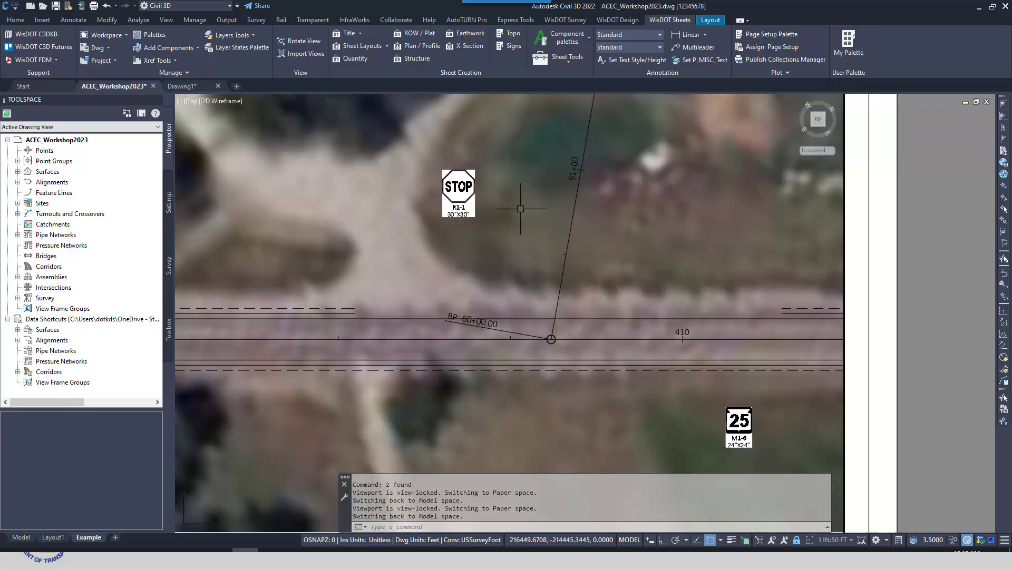
pyautogui.click(457, 198)
pyautogui.click(459, 201)
pyautogui.click(328, 179)
pyautogui.press('Escape')
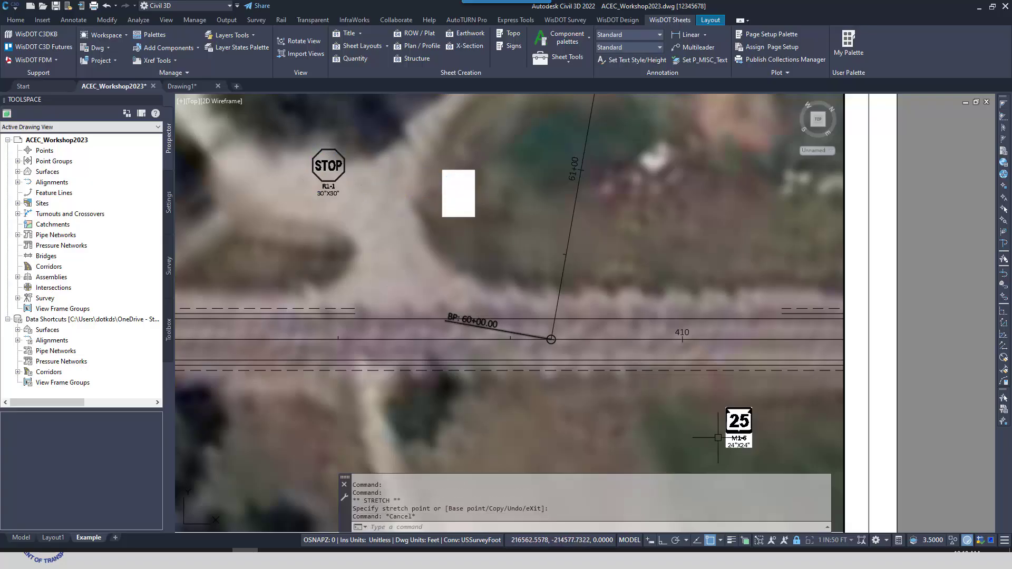
# Move the 25 sign block away from its mask, below the main road near the BP: 60+00.00 label
pyautogui.click(738, 426)
pyautogui.click(738, 433)
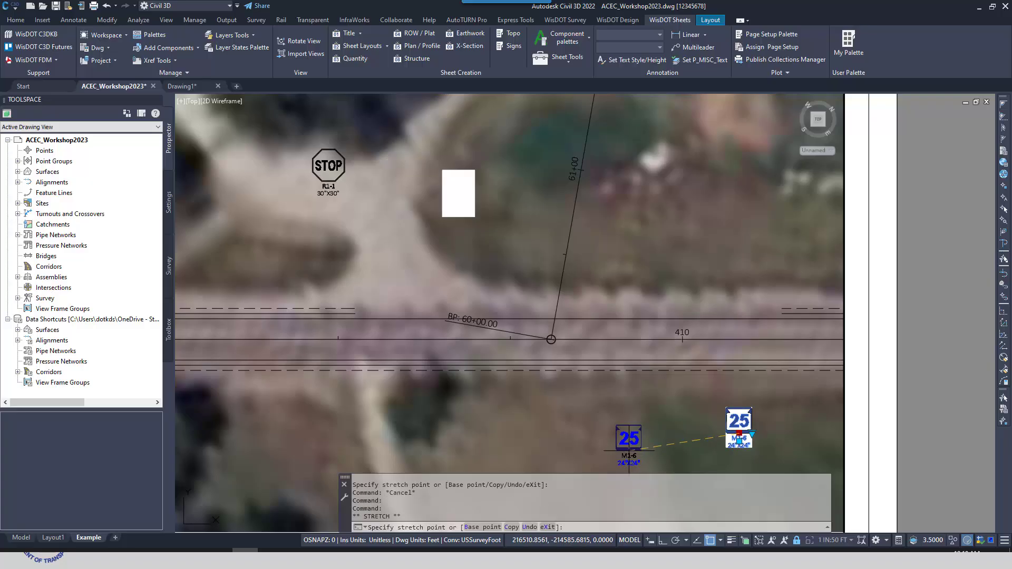
pyautogui.click(628, 451)
pyautogui.press('Escape')
pyautogui.scroll(-2, 542, 285)
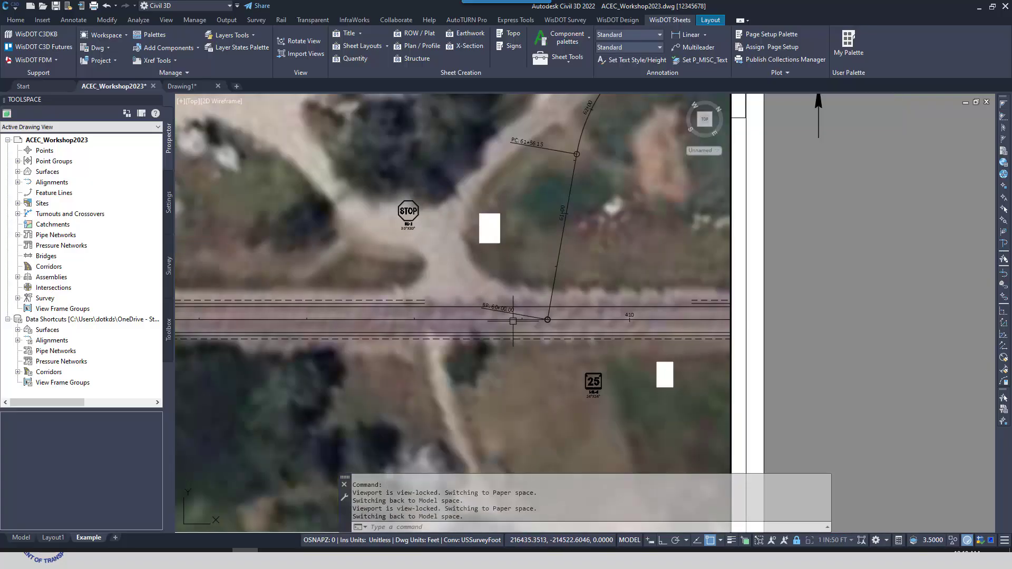
# Update the masks of the moved STOP and 25 sign blocks together
pyautogui.click(408, 212)
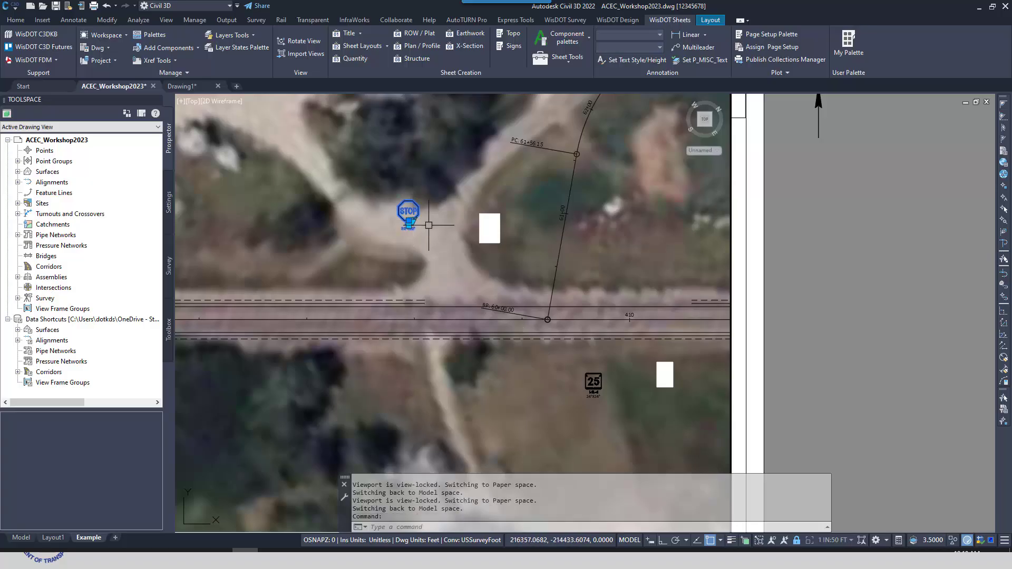
pyautogui.click(593, 382)
pyautogui.rightClick(477, 369)
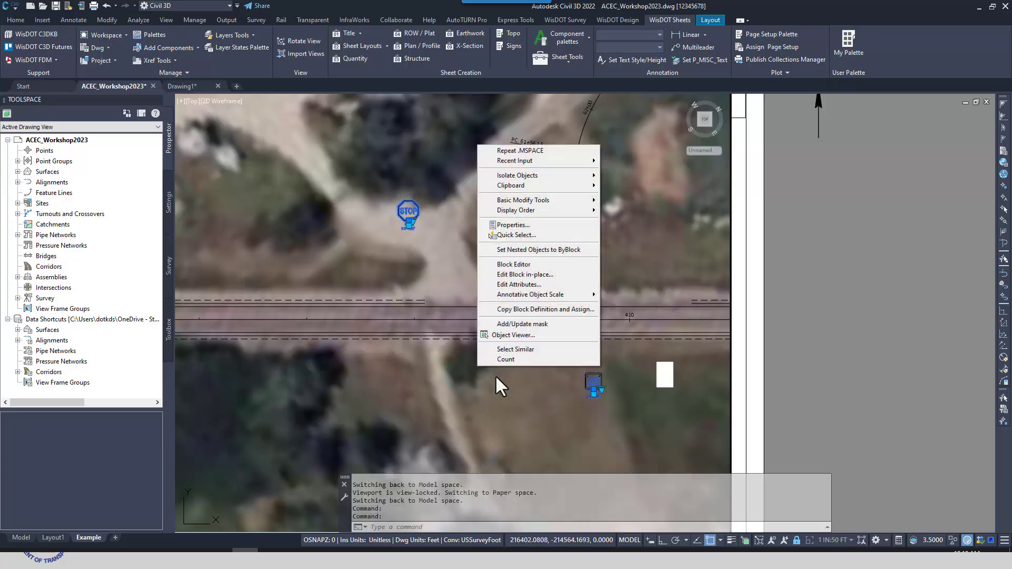
pyautogui.click(534, 325)
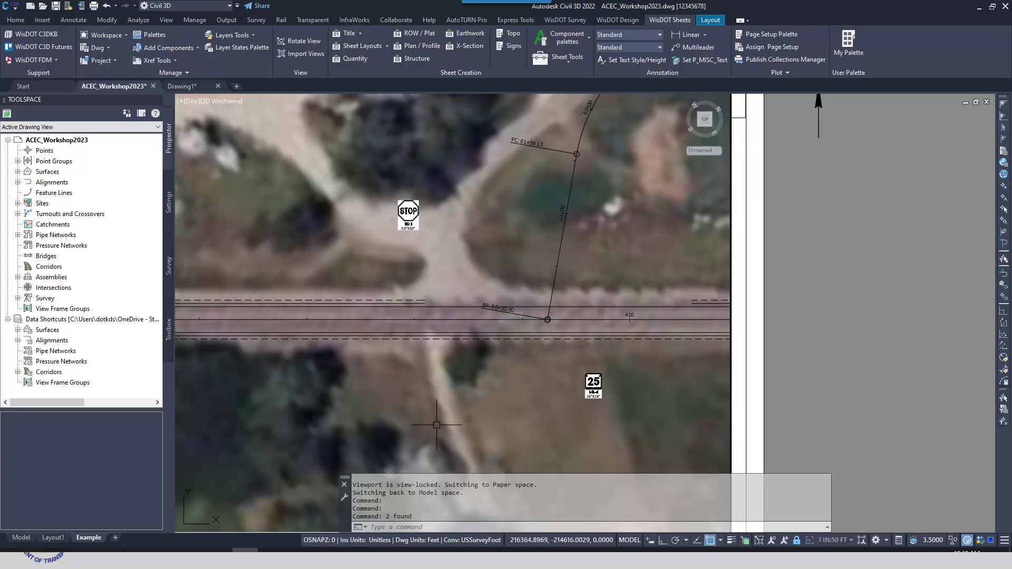
# Set the STOP sign block's visibility state to INSTALL (no size)
pyautogui.scroll(3, 416, 211)
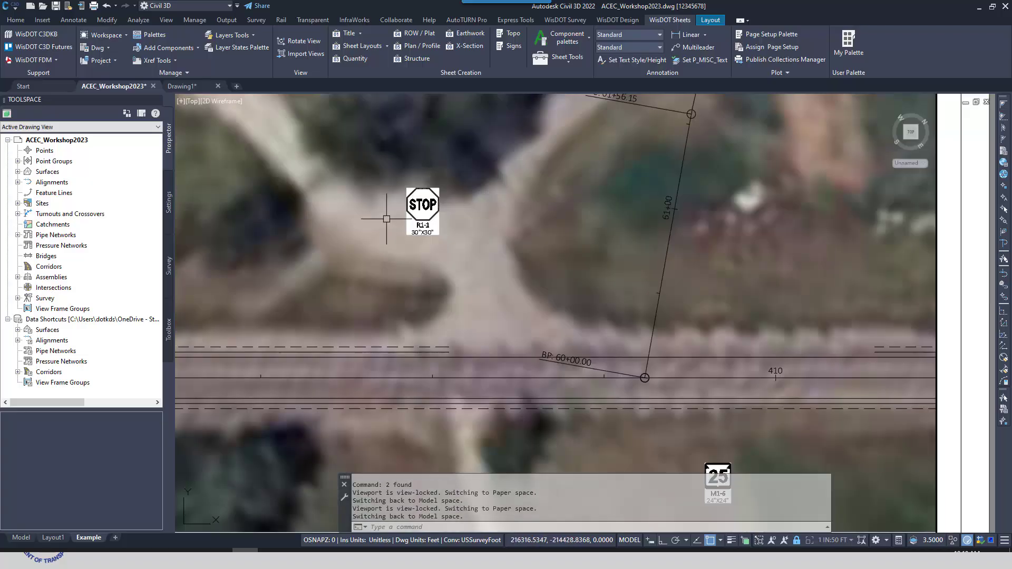
pyautogui.click(447, 207)
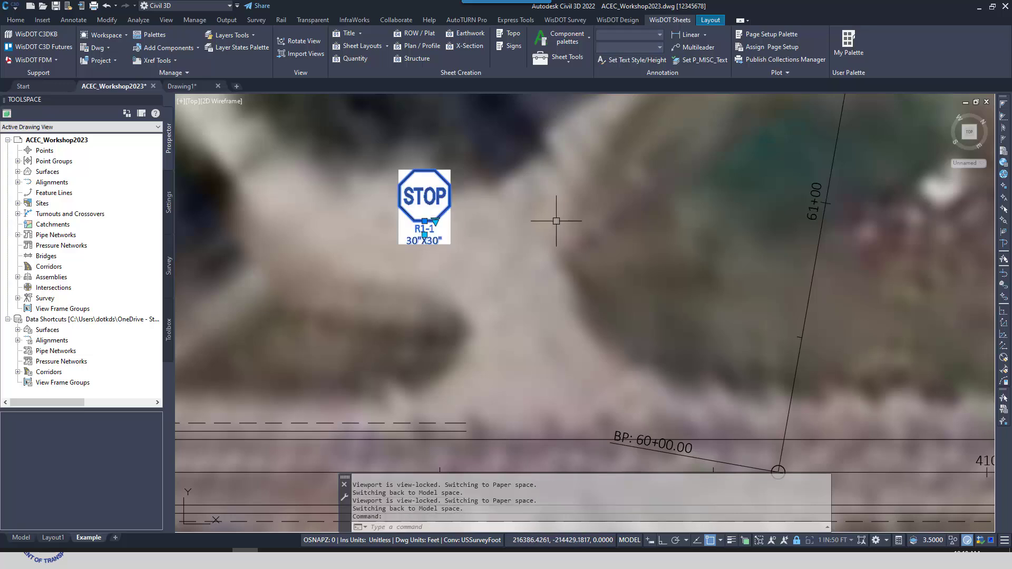
pyautogui.click(435, 221)
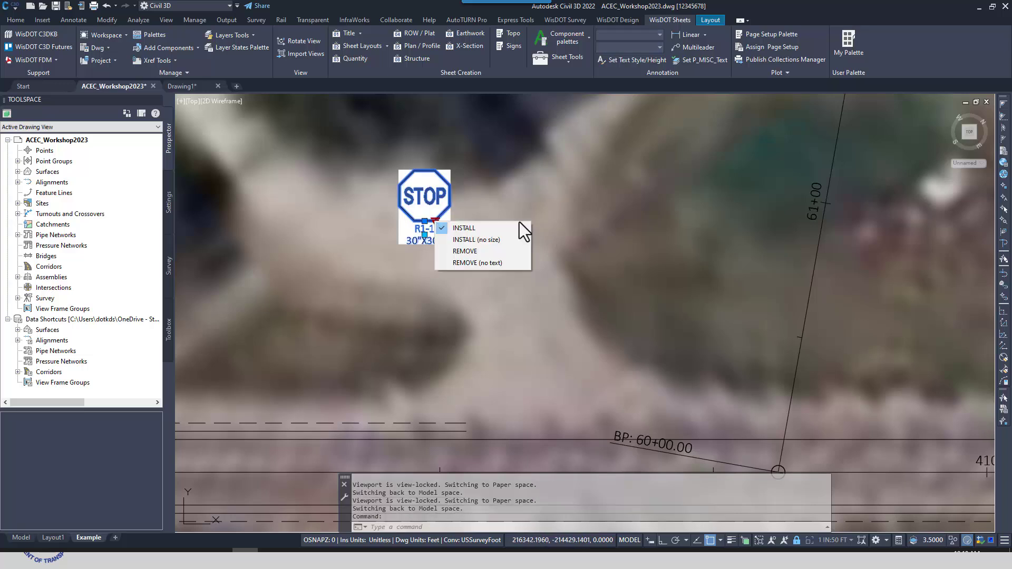
pyautogui.click(490, 242)
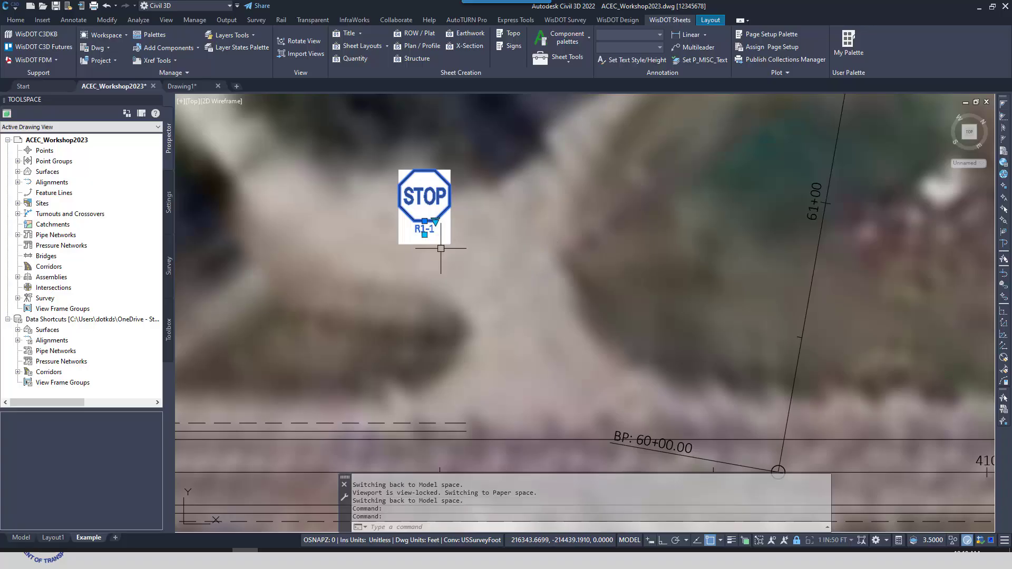
pyautogui.press('Escape')
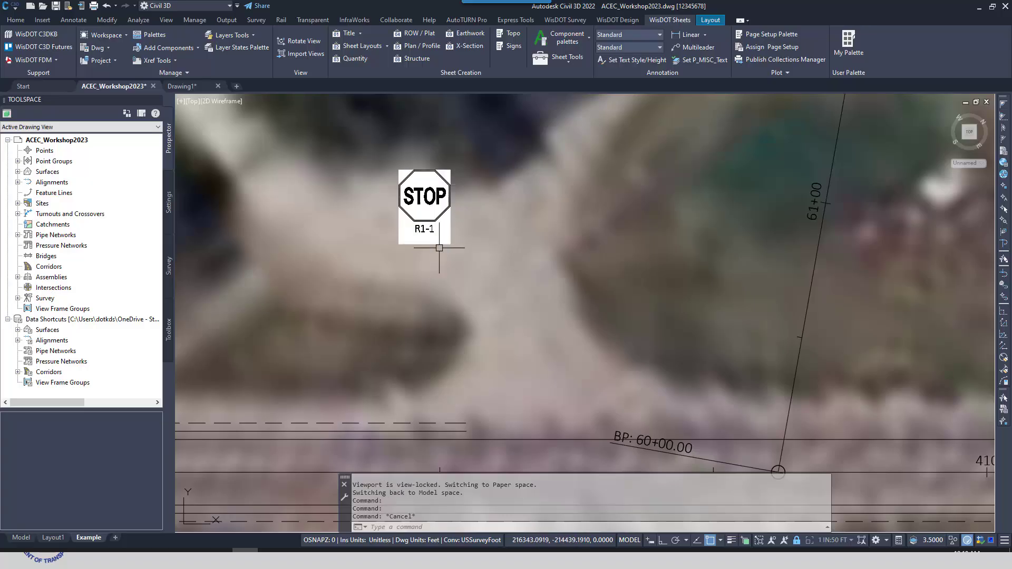
# Update the STOP sign block's mask to fit its R1-1 label without the size text
pyautogui.click(446, 210)
pyautogui.rightClick(485, 200)
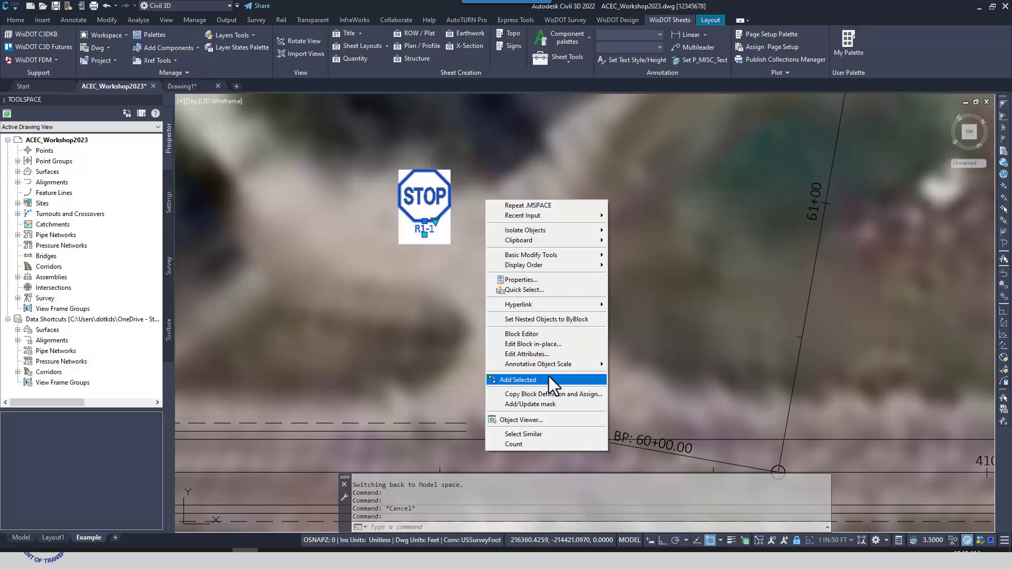
pyautogui.click(543, 404)
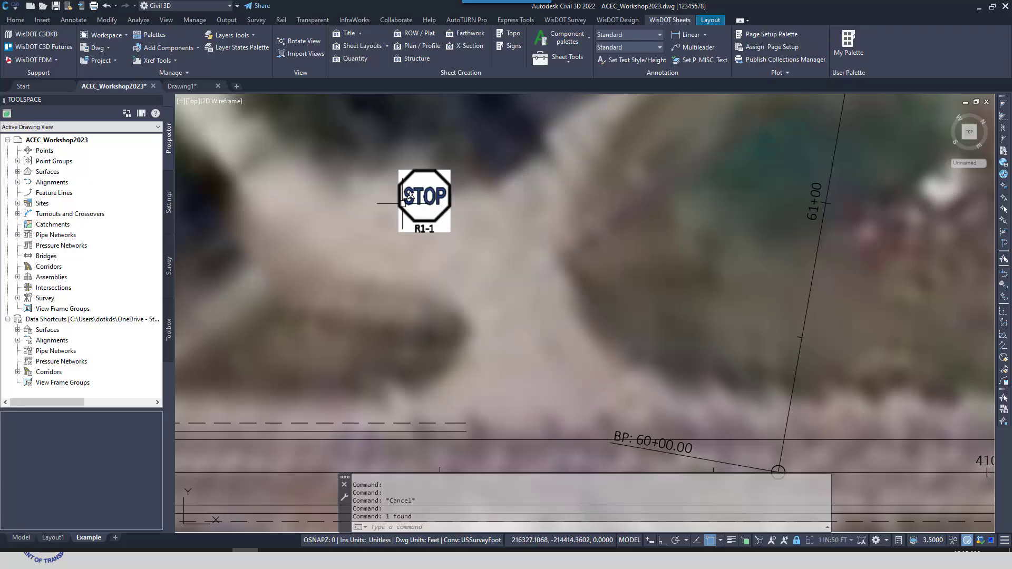
pyautogui.scroll(-3, 604, 390)
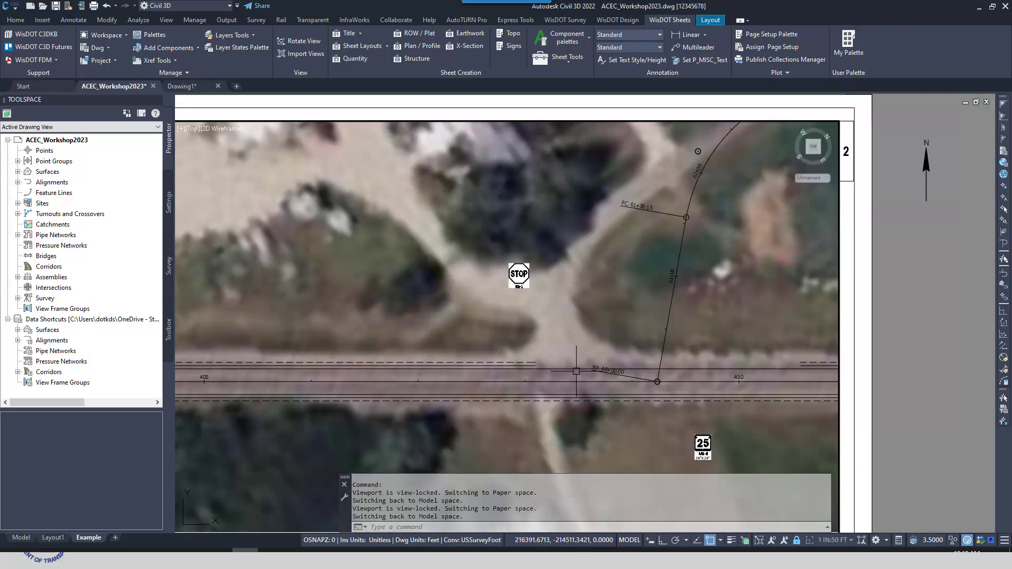
pyautogui.scroll(2, 533, 295)
pyautogui.moveTo(643, 343); pyautogui.dragTo(615, 296, button='middle')
pyautogui.scroll(-3, 612, 304)
pyautogui.press('Escape')
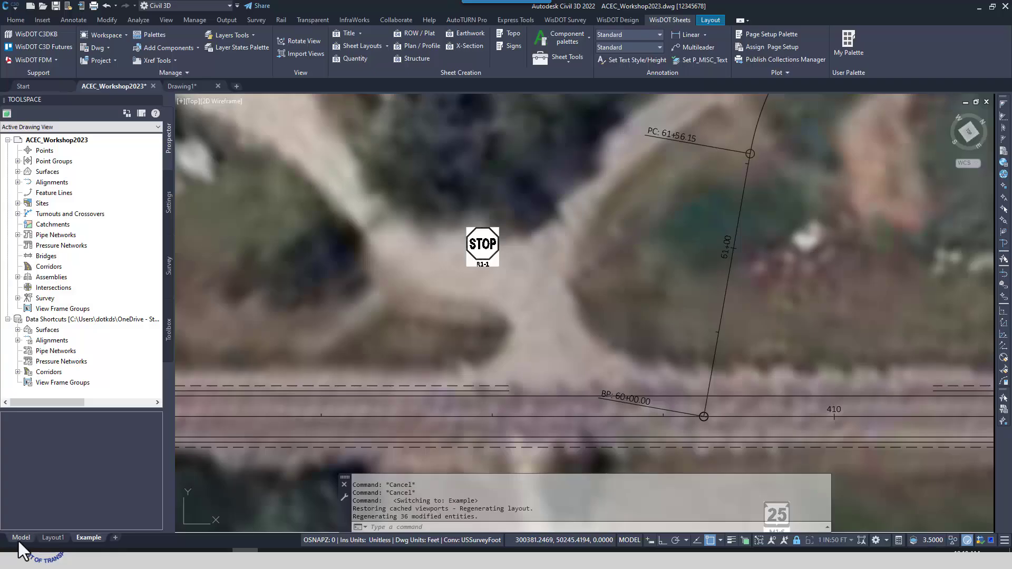
# In model space, create a reference to the data shortcut corridor 25 with the corridor style RDWY Proposed
pyautogui.click(19, 538)
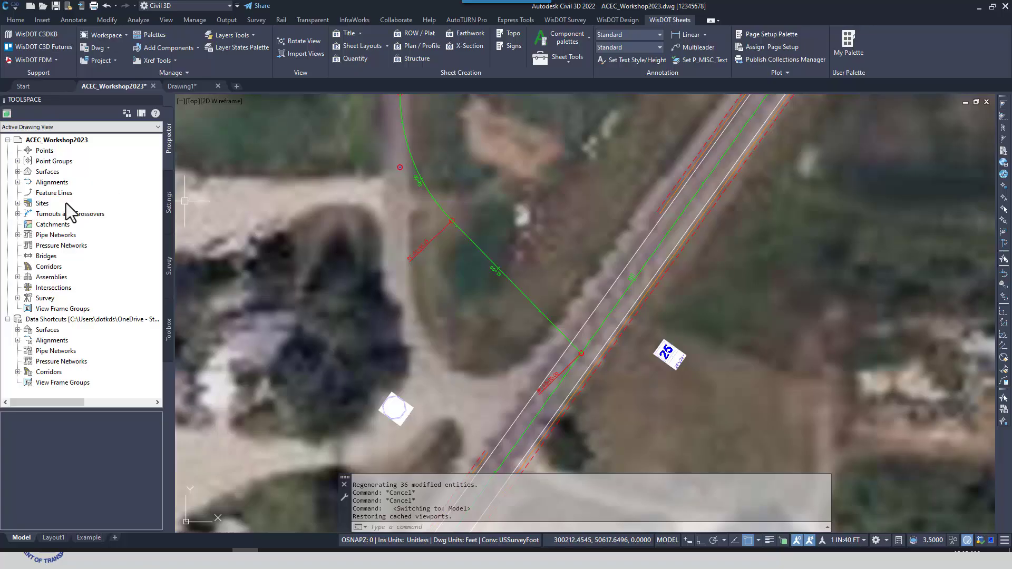
pyautogui.click(17, 372)
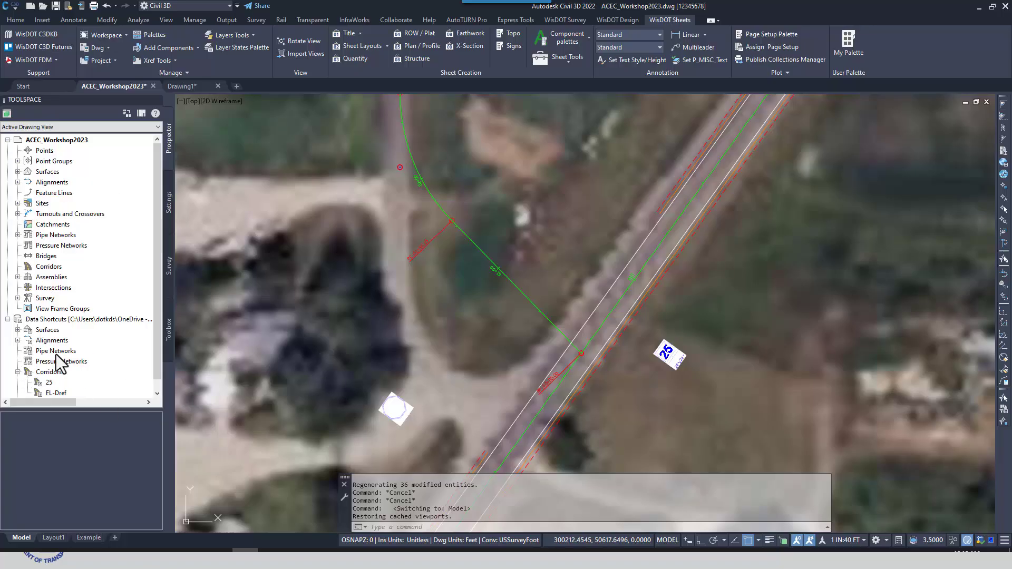
pyautogui.scroll(-1, 59, 364)
pyautogui.click(49, 372)
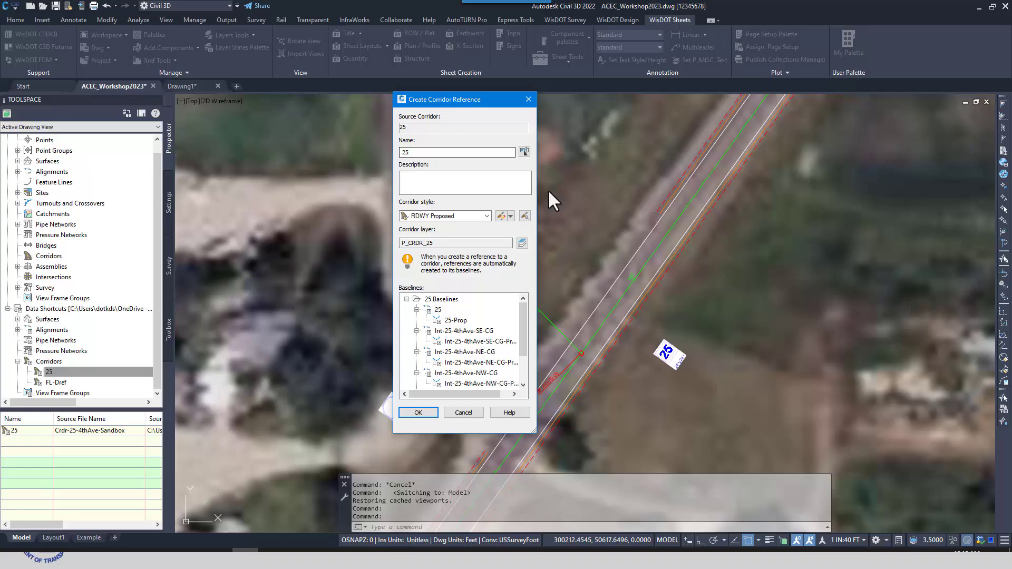
pyautogui.click(422, 414)
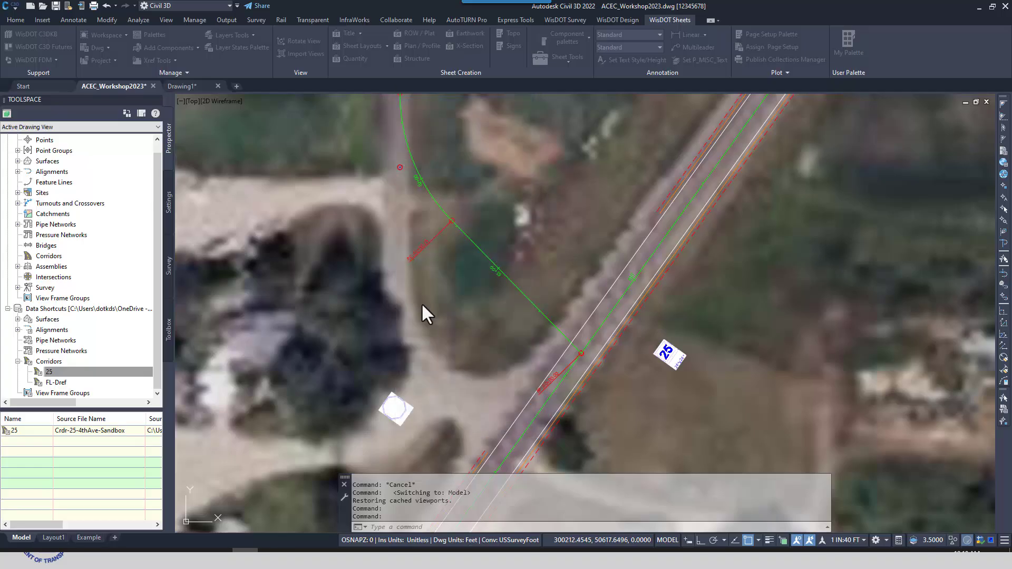
# Examine the baselines of corridor 25 in the drawing's corridor collection, then collapse the collection
pyautogui.click(28, 266)
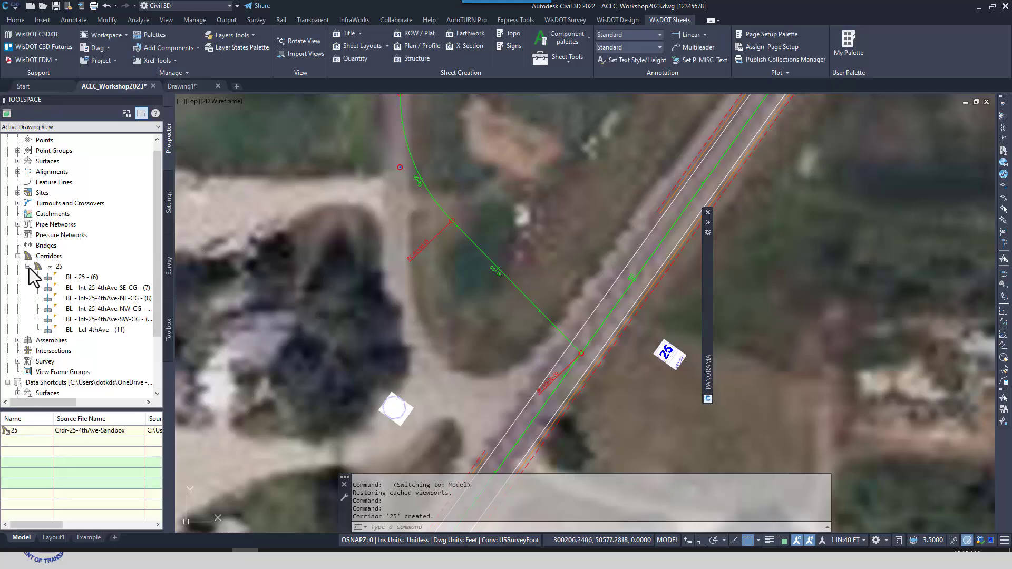
pyautogui.click(28, 267)
pyautogui.click(17, 256)
pyautogui.click(342, 244)
pyautogui.click(320, 268)
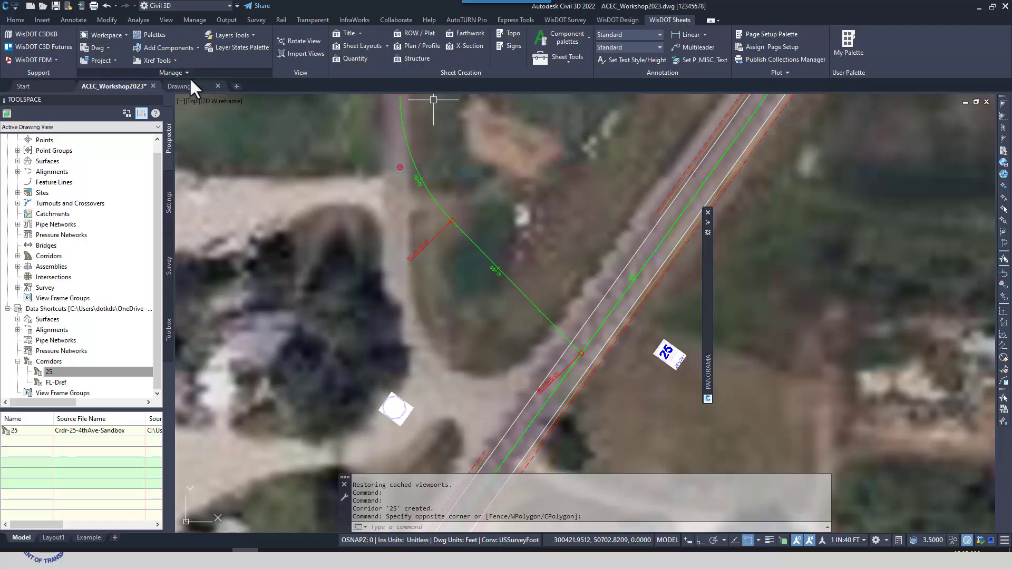
# Start the WisDOT Purge Unused References tool and examine the corridor and alignment references it lists
pyautogui.click(105, 46)
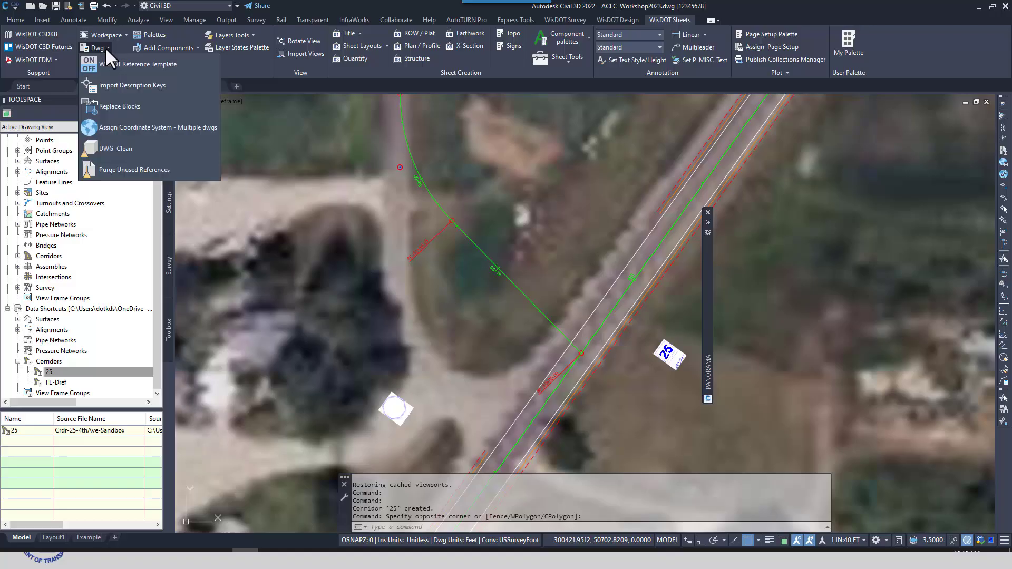
pyautogui.click(127, 172)
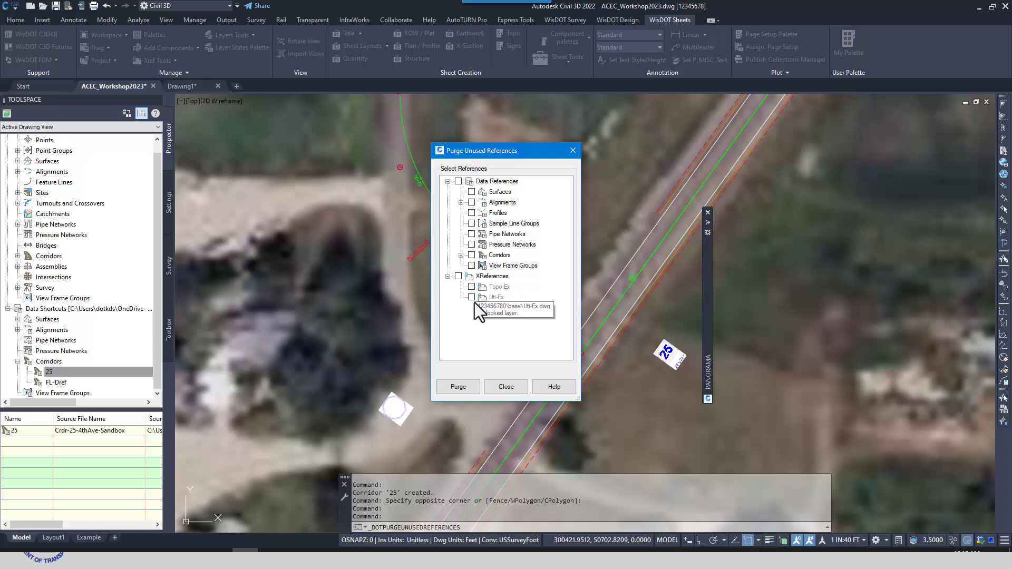
pyautogui.click(461, 255)
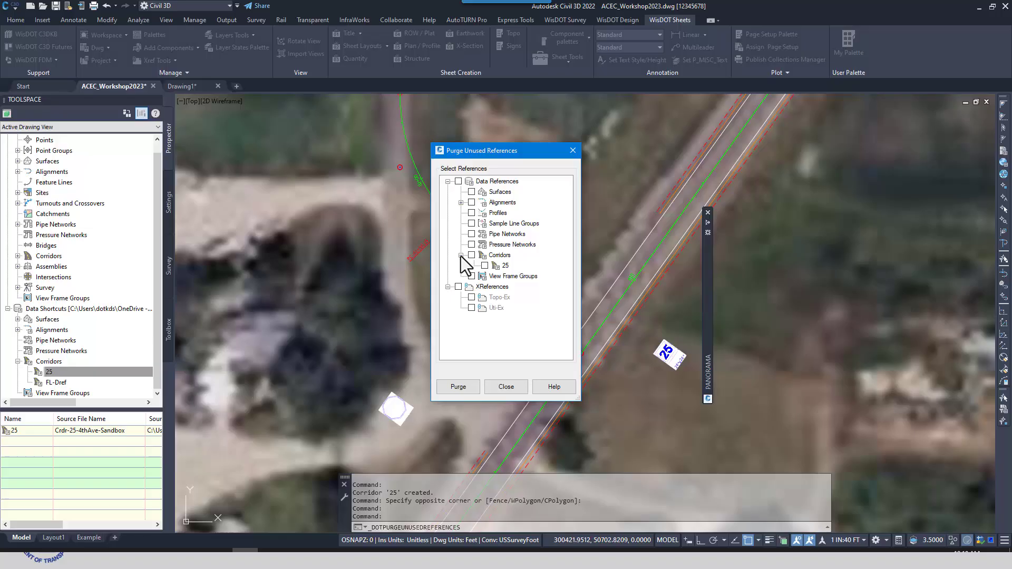
pyautogui.click(461, 202)
pyautogui.scroll(-2, 506, 248)
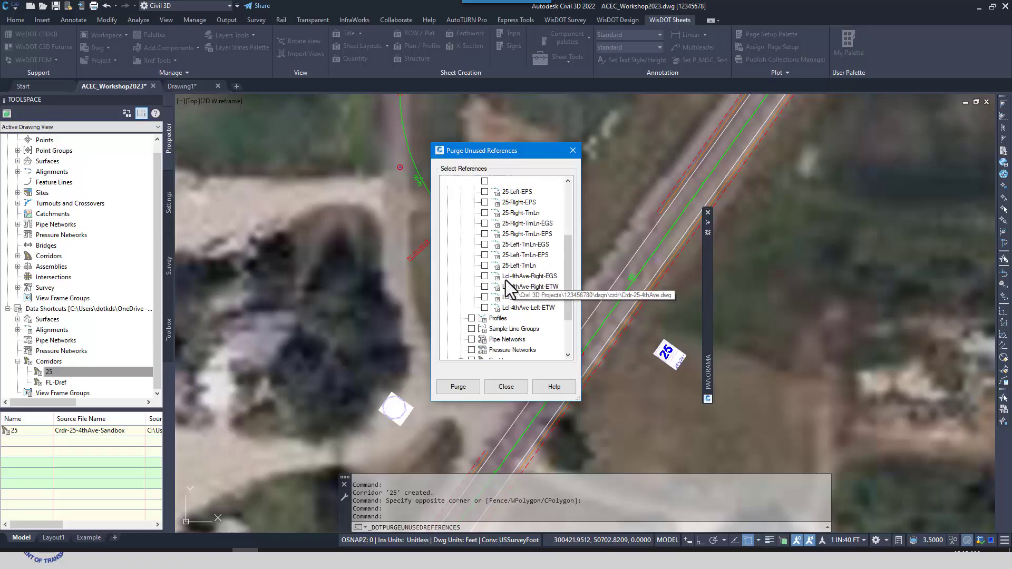
pyautogui.scroll(4, 503, 268)
pyautogui.click(461, 203)
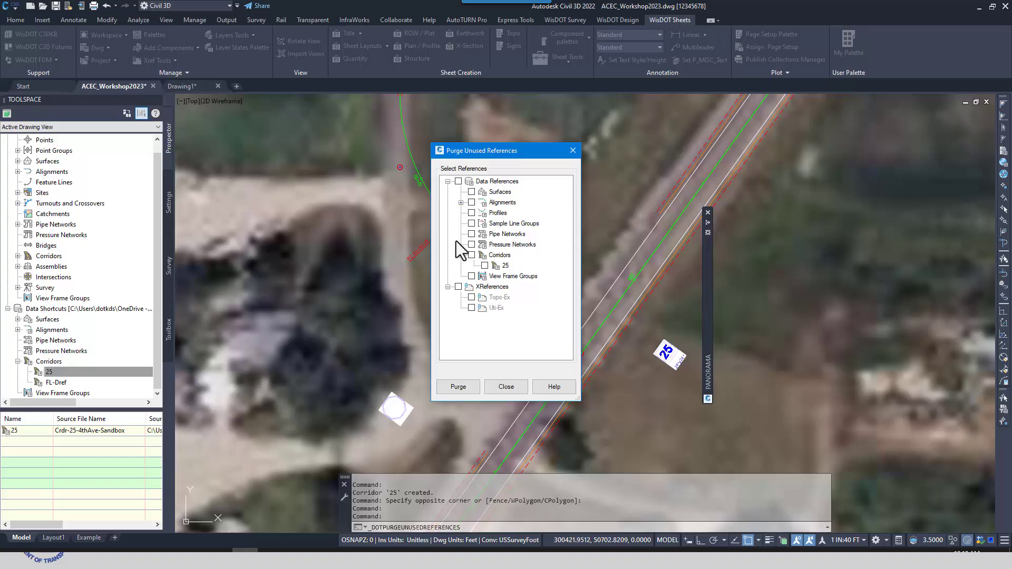
pyautogui.click(460, 203)
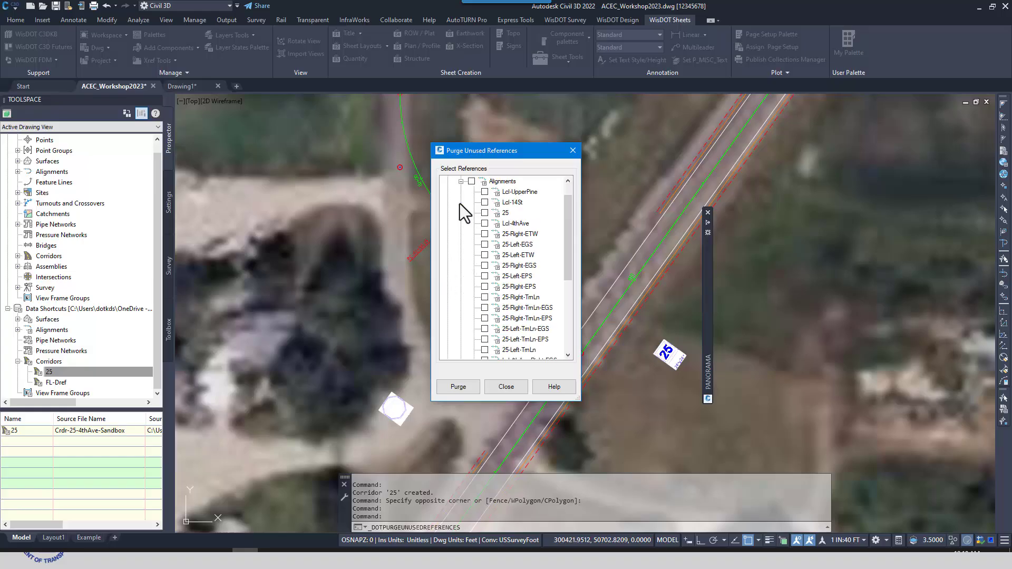
# Purge all unused alignment references and the corridor 25 reference from the drawing
pyautogui.click(471, 182)
pyautogui.click(460, 181)
pyautogui.click(471, 256)
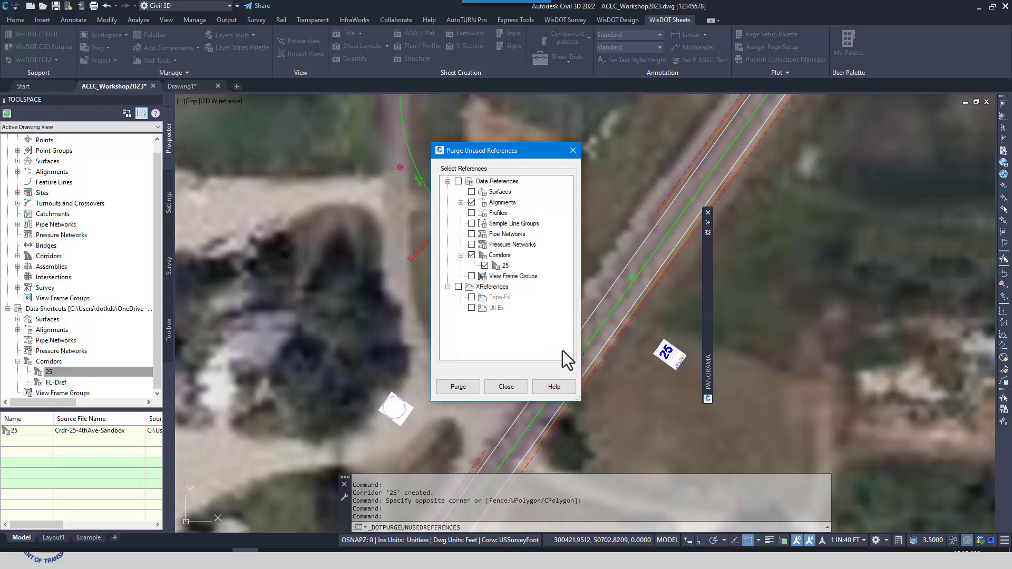
pyautogui.click(458, 386)
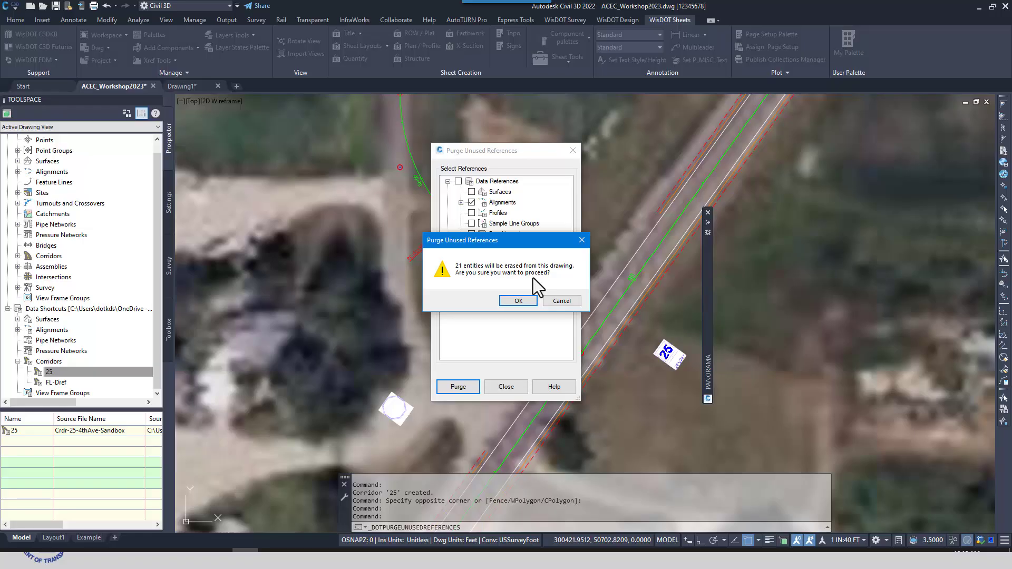
pyautogui.click(517, 302)
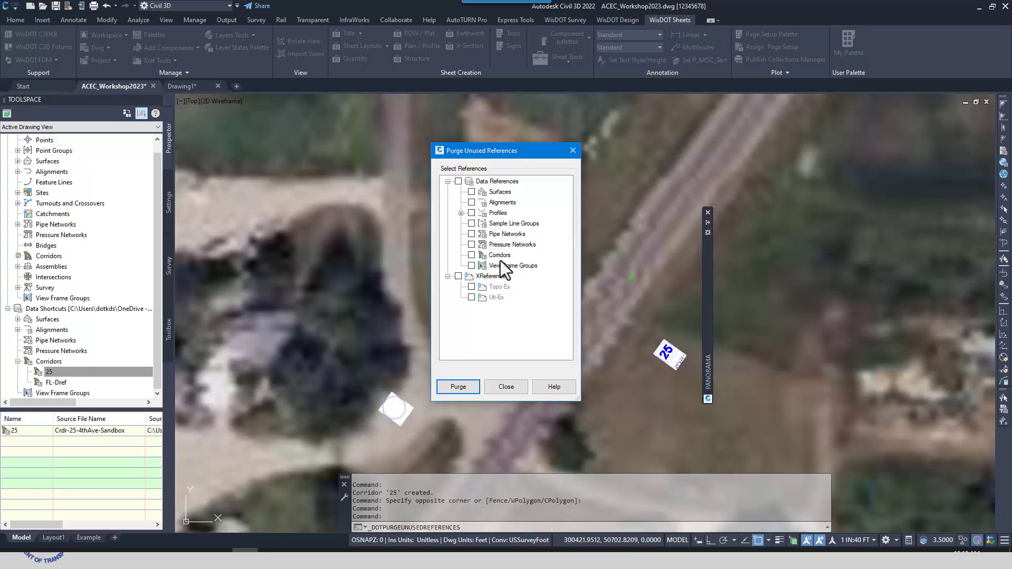
# Purge all unused profile references, including 25-Prop, Lcl-4thAve-Prop and the four Int-25-4thAve profiles
pyautogui.click(460, 213)
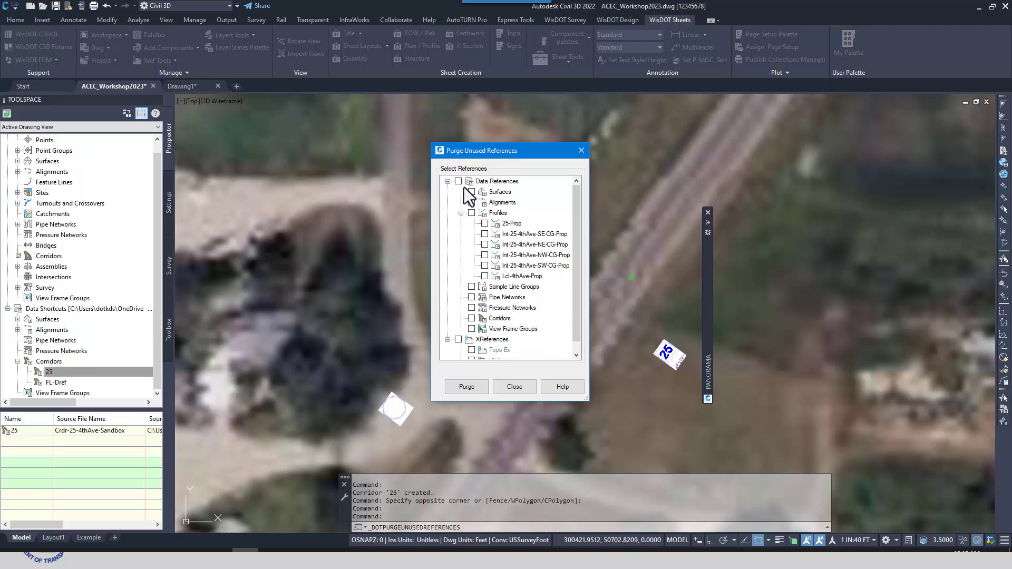
pyautogui.click(472, 213)
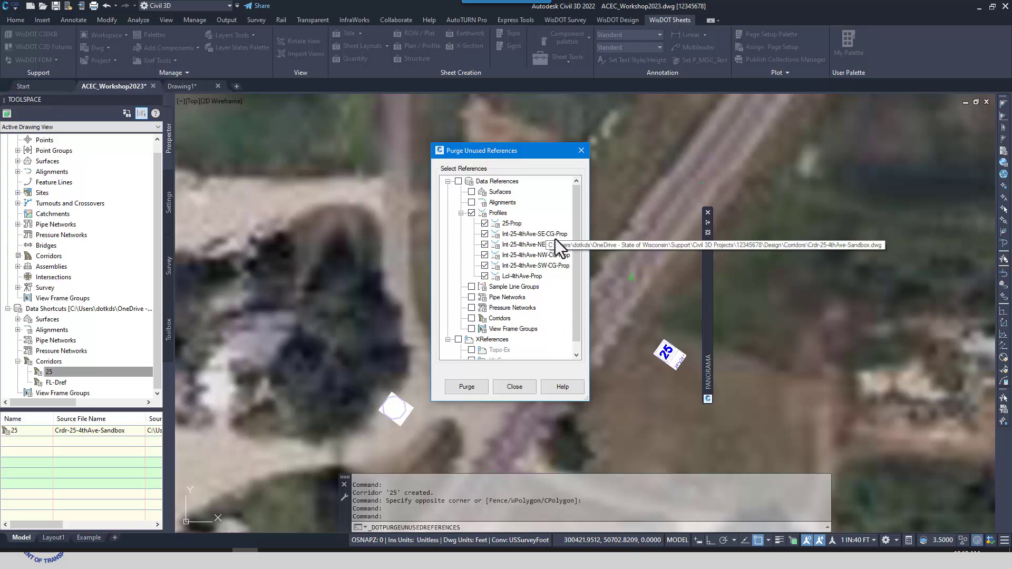
pyautogui.click(471, 391)
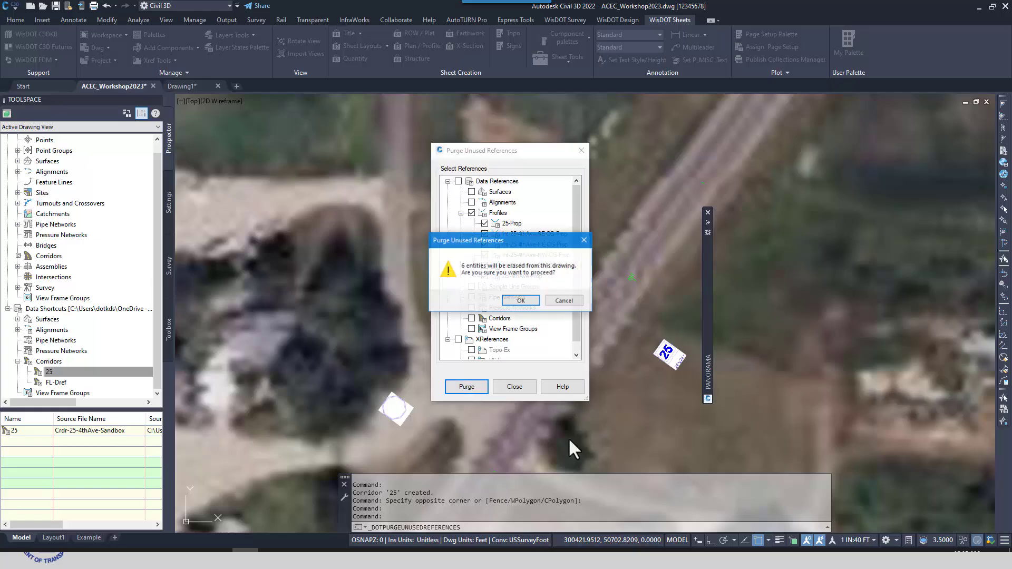
pyautogui.click(526, 301)
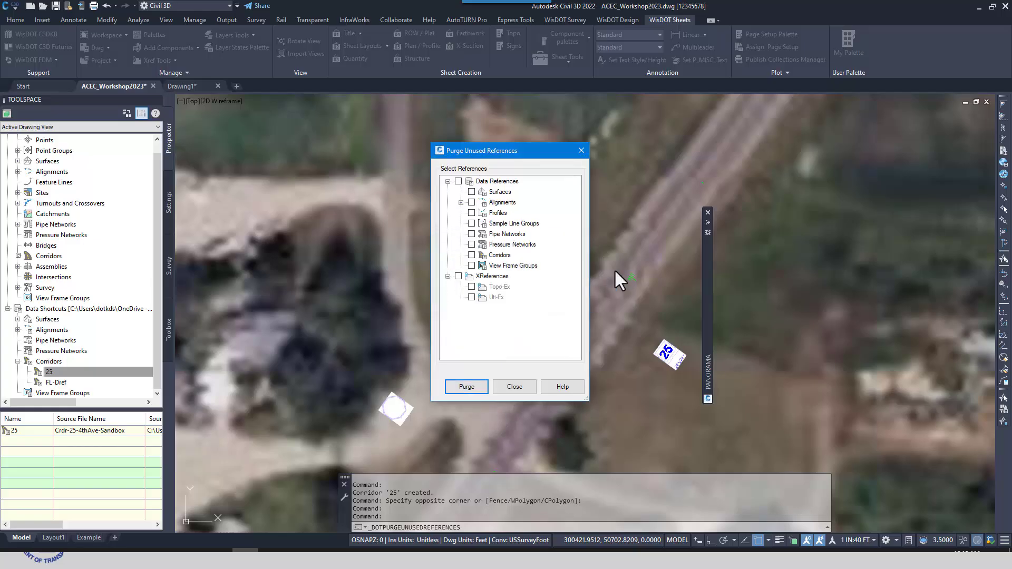
# Purge the remaining unused alignment references, such as 25 (1) and Lcl-4thAve (1), and close the purge tool
pyautogui.click(460, 203)
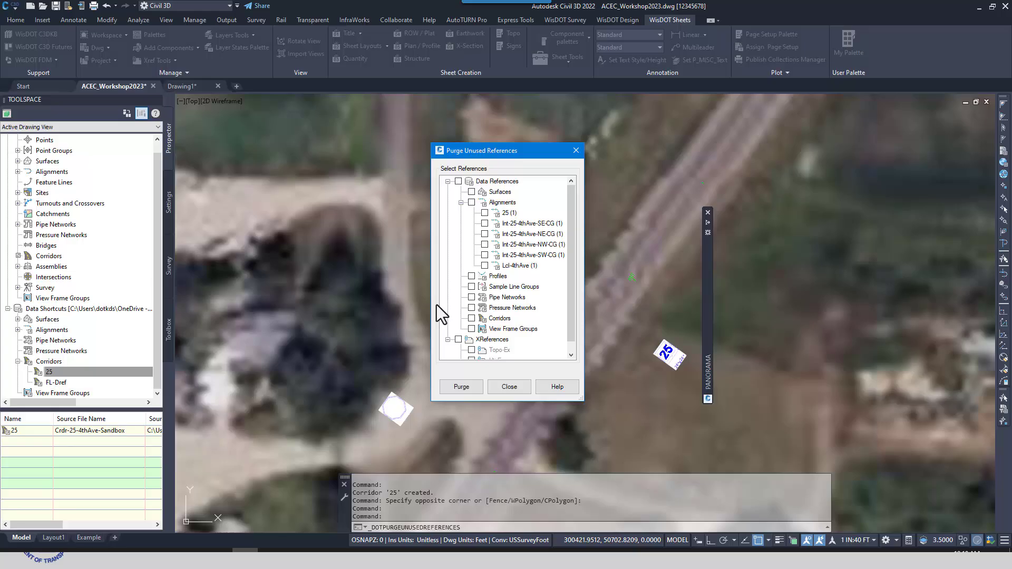
pyautogui.click(471, 202)
pyautogui.click(471, 387)
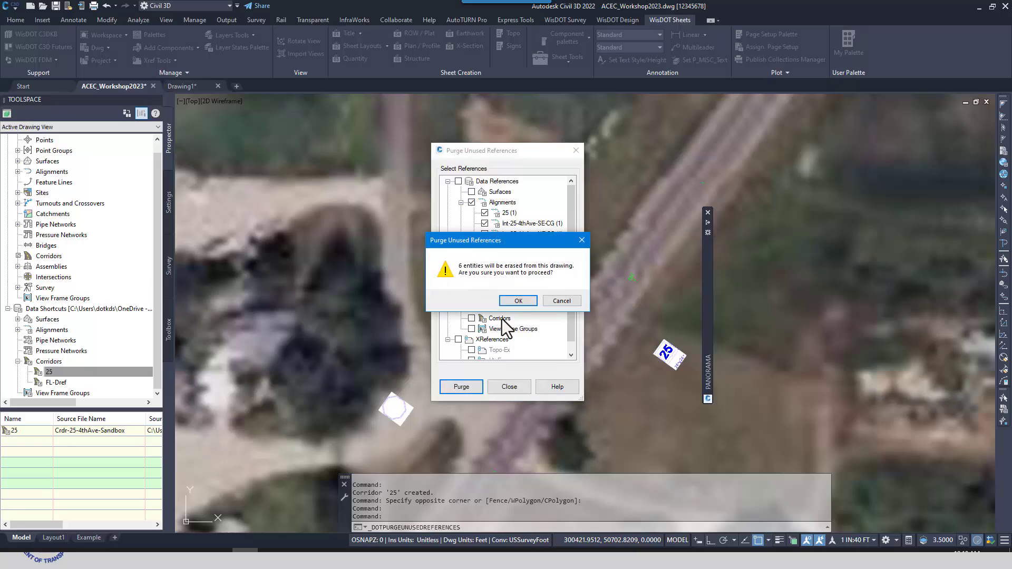
pyautogui.click(518, 301)
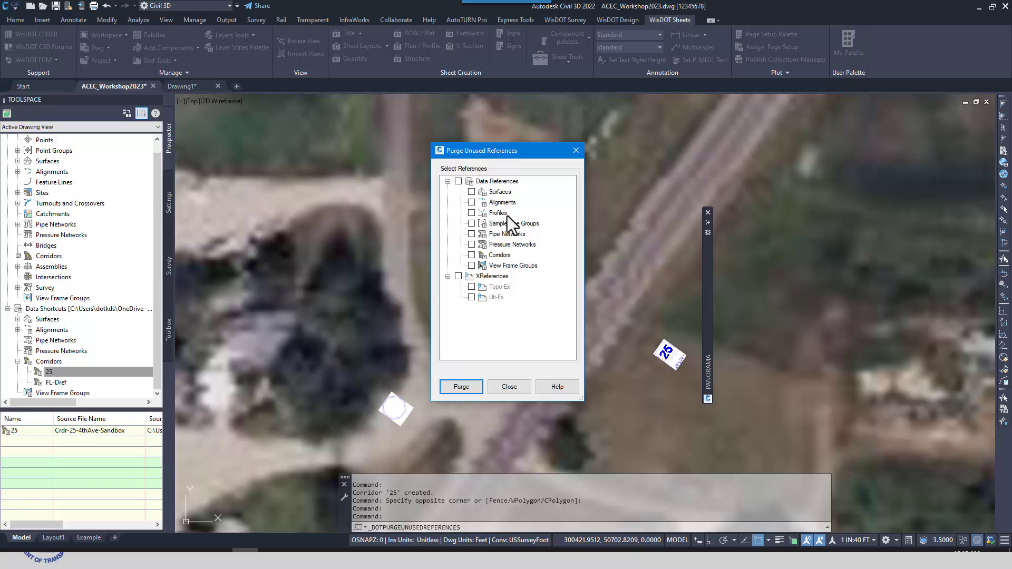
pyautogui.click(508, 387)
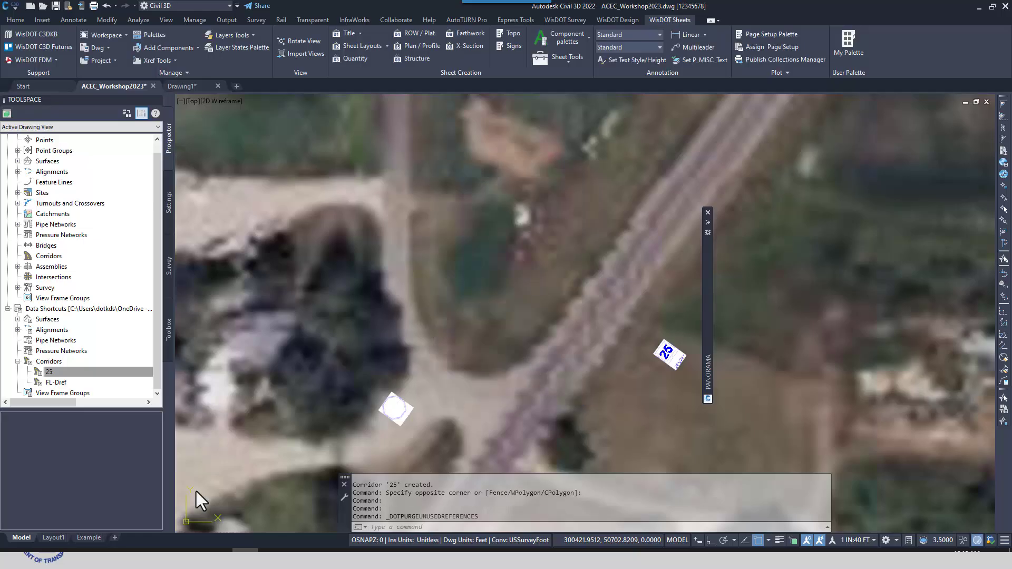
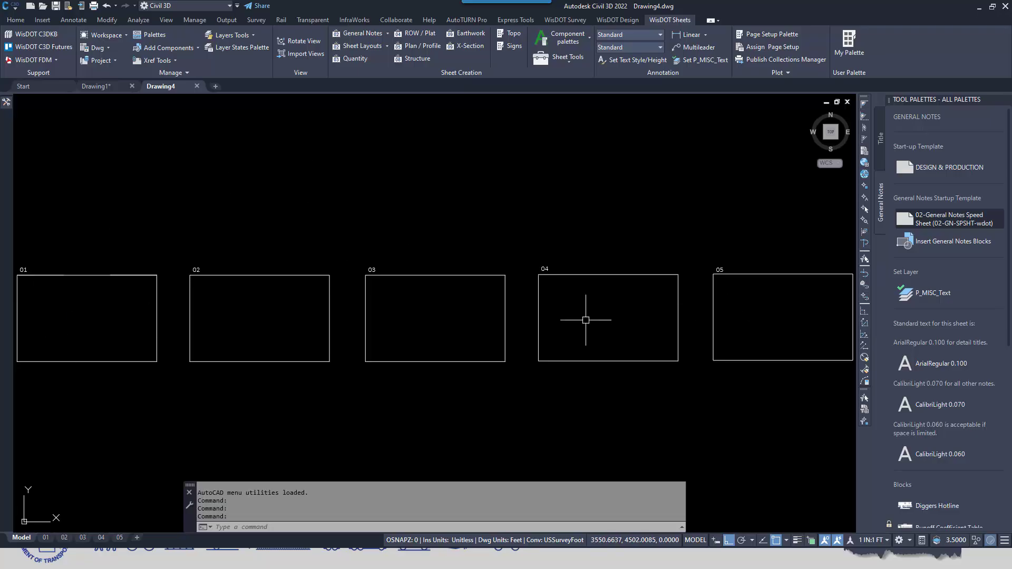
# View the sheet border of layout 01 and return to model space
pyautogui.click(44, 538)
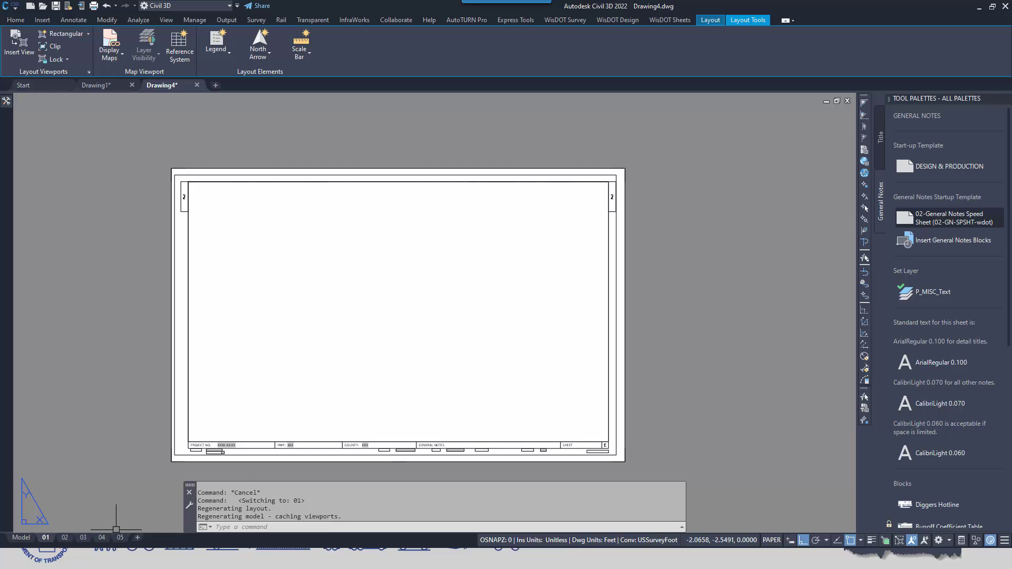
pyautogui.moveTo(23, 541)
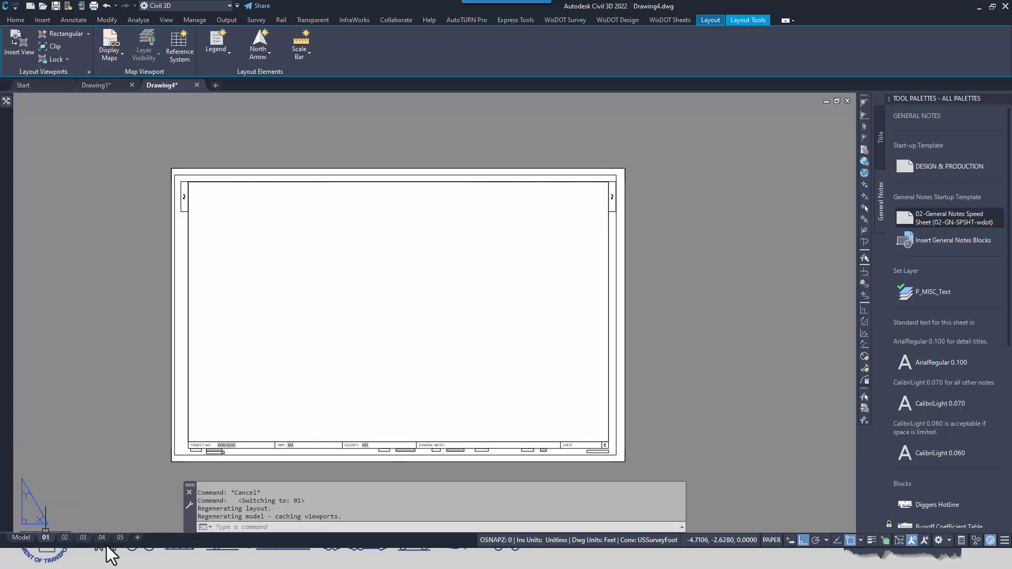
pyautogui.click(21, 538)
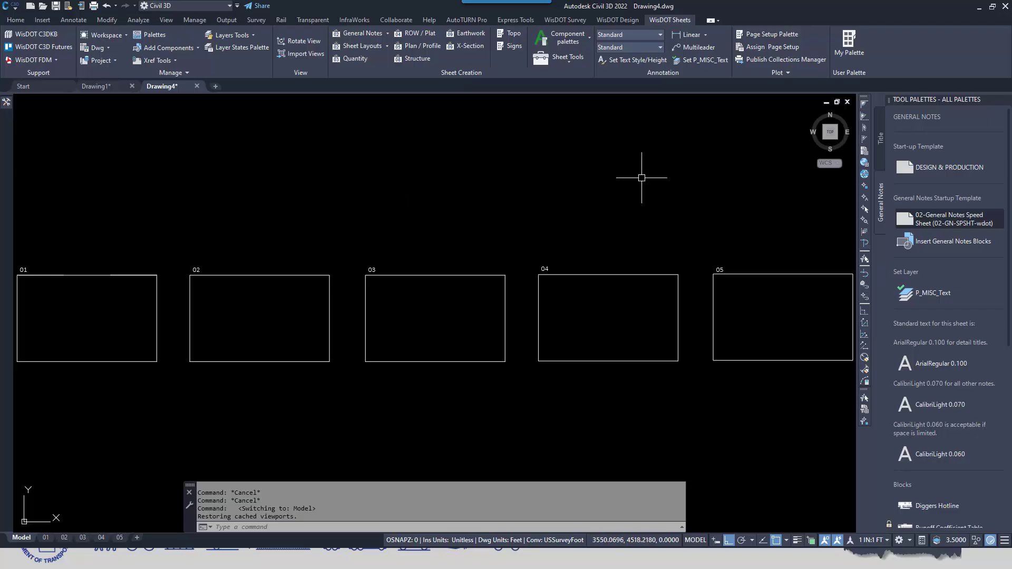
# Insert the standard general notes blocks into the sheet frames and look over the filled frames
pyautogui.click(948, 242)
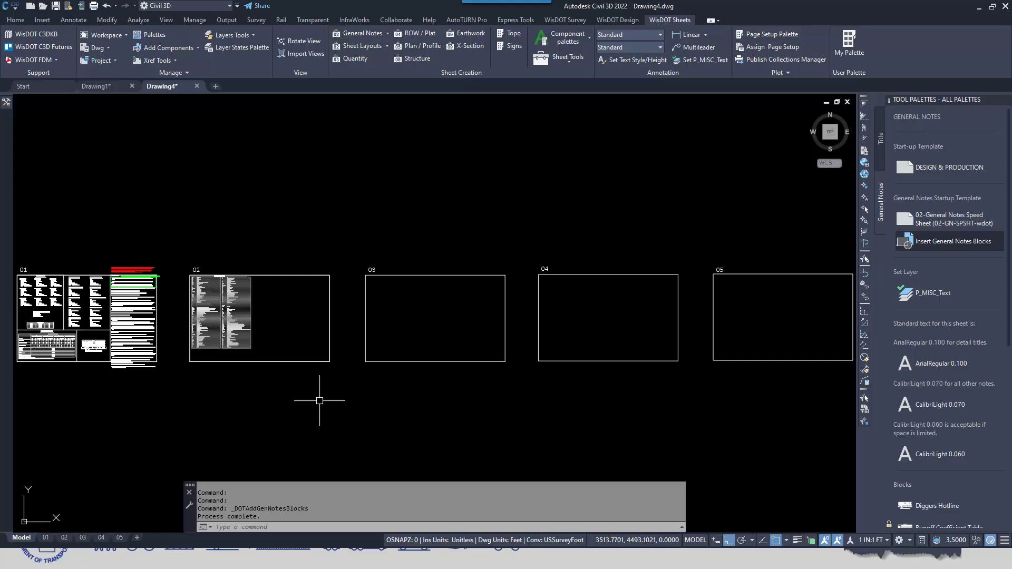
pyautogui.moveTo(135, 413); pyautogui.dragTo(294, 405, button='middle')
pyautogui.scroll(6, 232, 343)
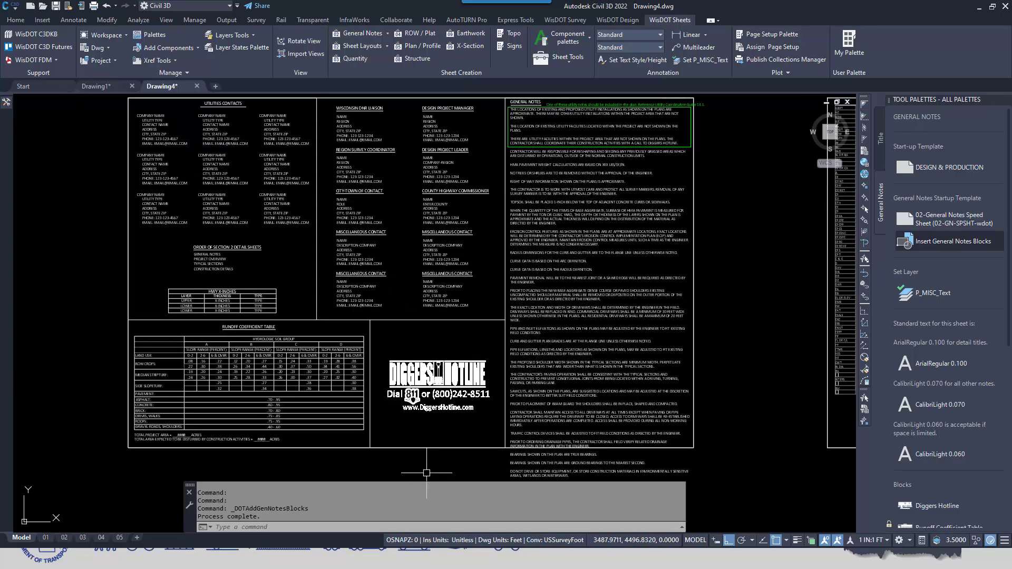
pyautogui.scroll(-6, 730, 294)
pyautogui.moveTo(730, 294); pyautogui.dragTo(509, 289, button='middle')
pyautogui.scroll(-1, 968, 381)
# Look through the available general notes blocks and set the current layer to P_MISC_Text
pyautogui.scroll(-5, 967, 382)
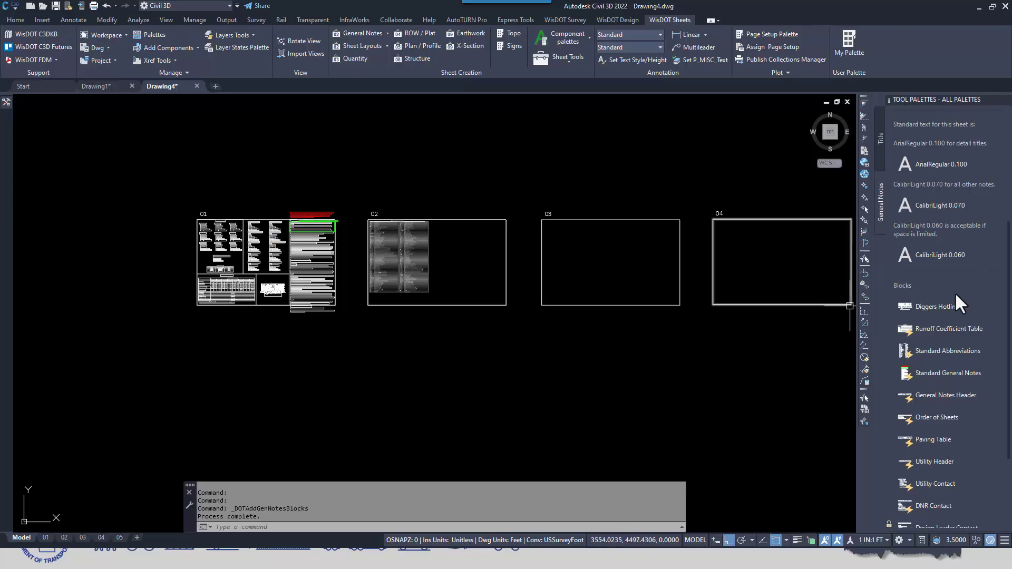
pyautogui.scroll(-4, 953, 350)
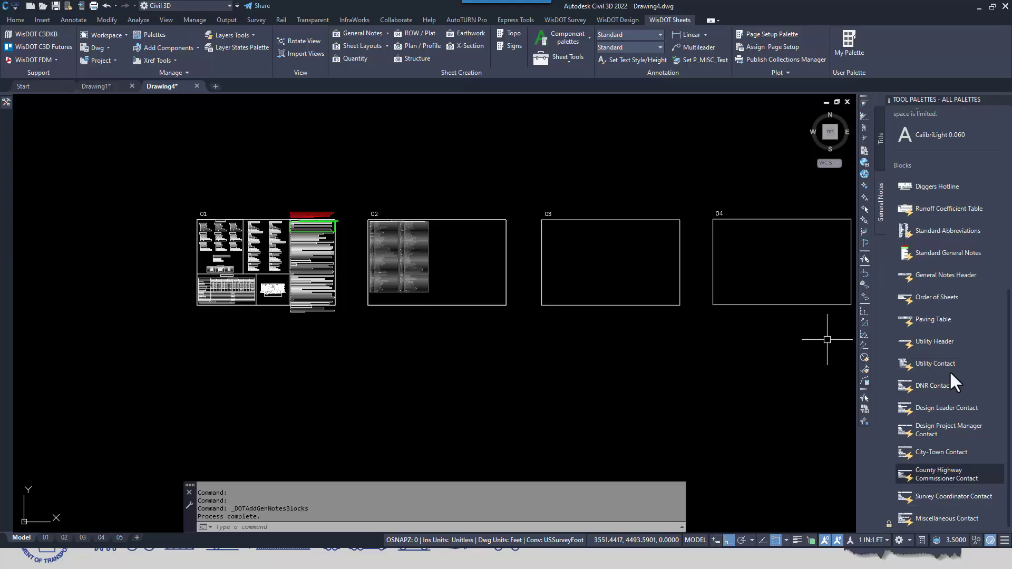
pyautogui.scroll(8, 951, 316)
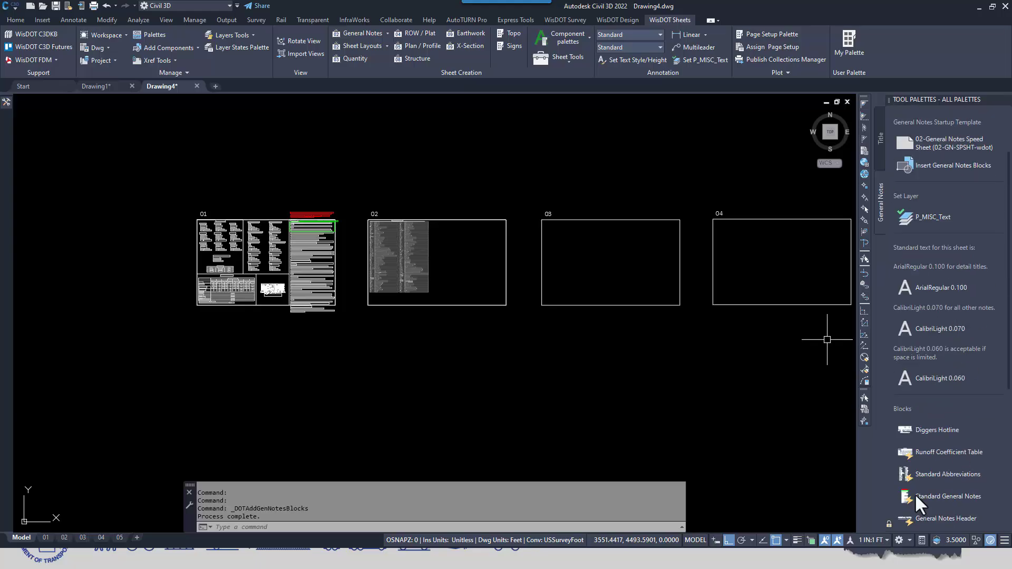
pyautogui.click(932, 217)
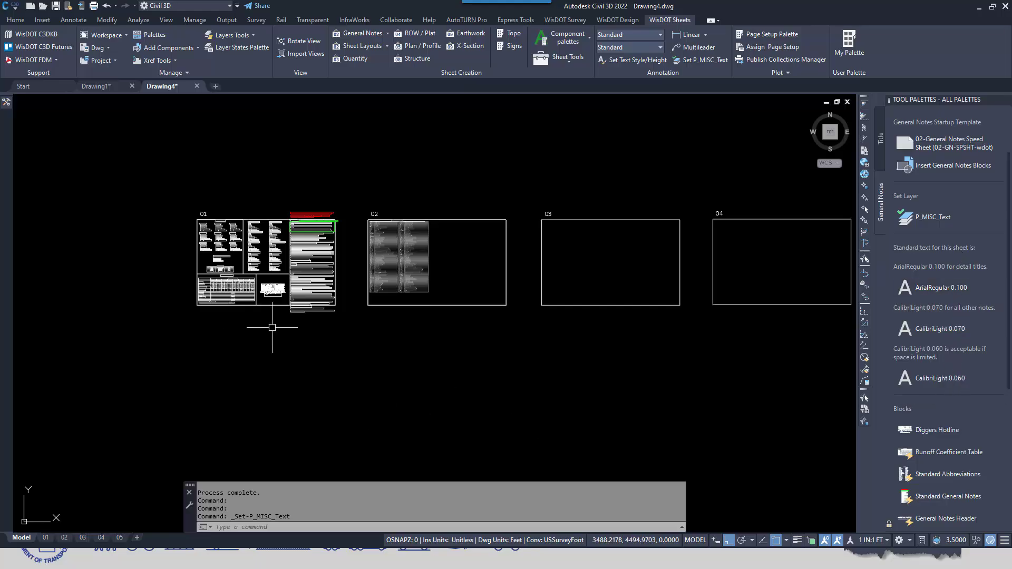
# Examine the utility and agency contact blocks, sheet order list and tables on sheet 01
pyautogui.scroll(4, 237, 244)
pyautogui.scroll(3, 237, 245)
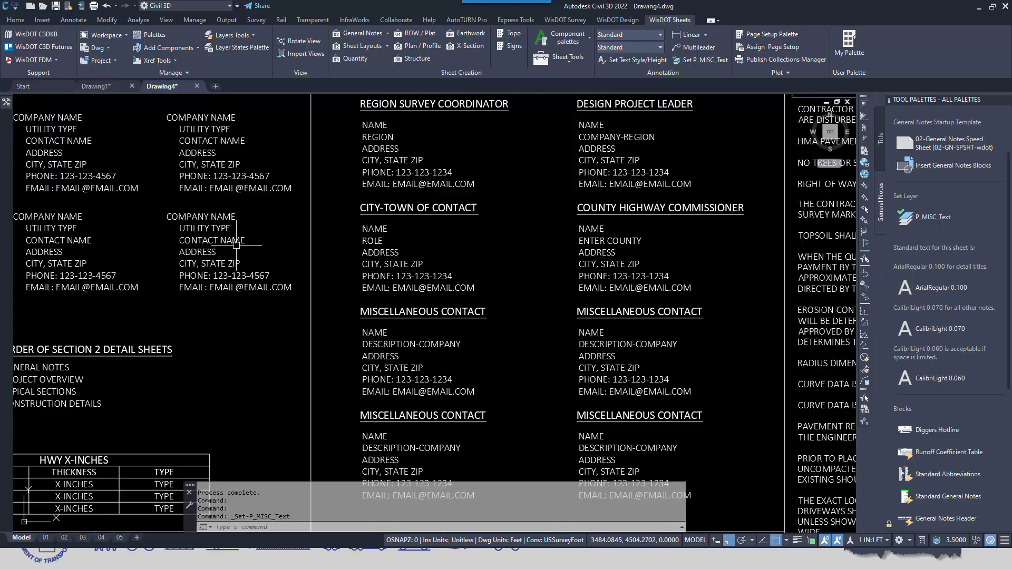
pyautogui.scroll(-1, 248, 322)
pyautogui.scroll(1, 306, 323)
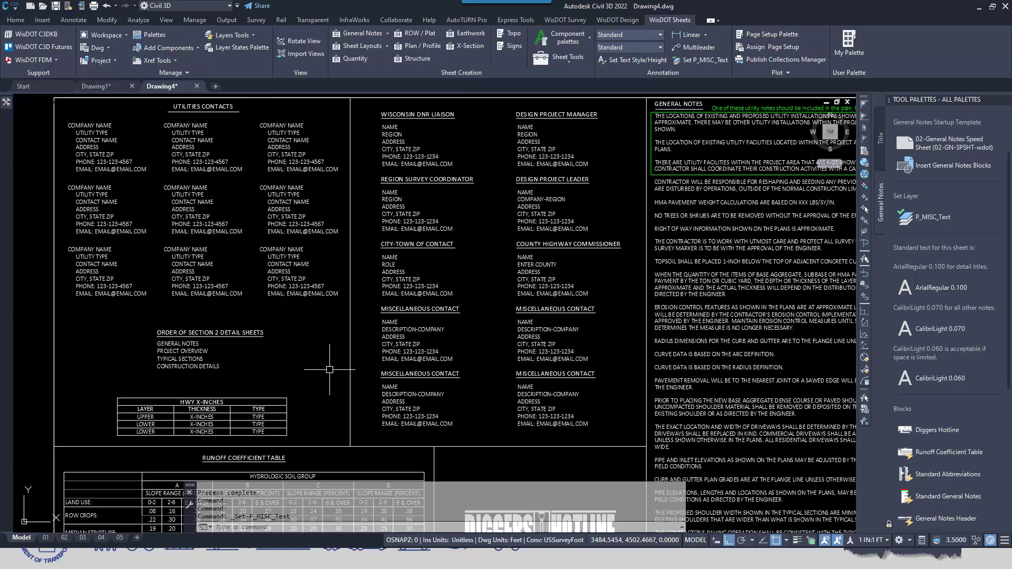
pyautogui.scroll(-2, 314, 362)
pyautogui.scroll(3, 313, 362)
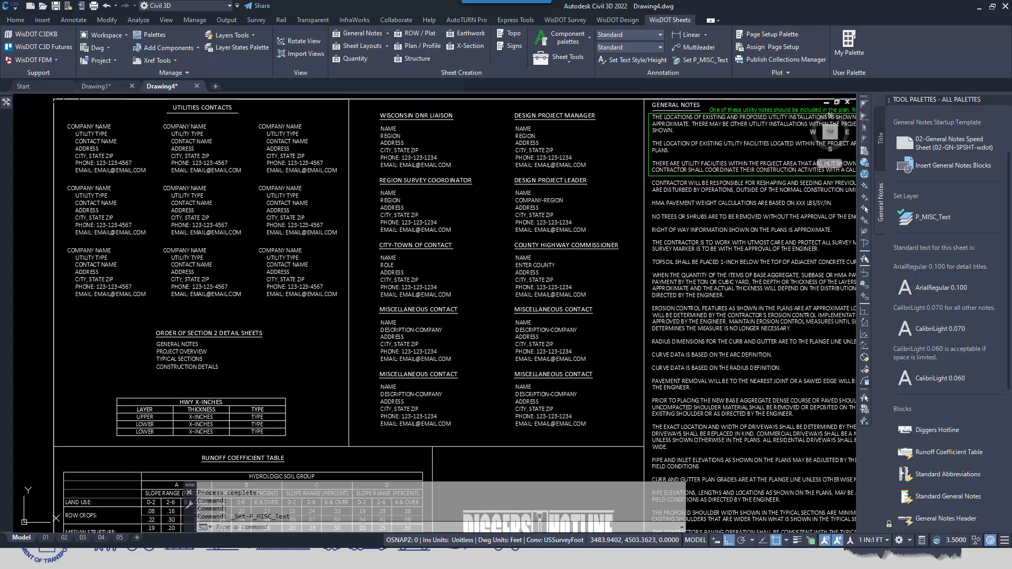
pyautogui.scroll(-1, 310, 360)
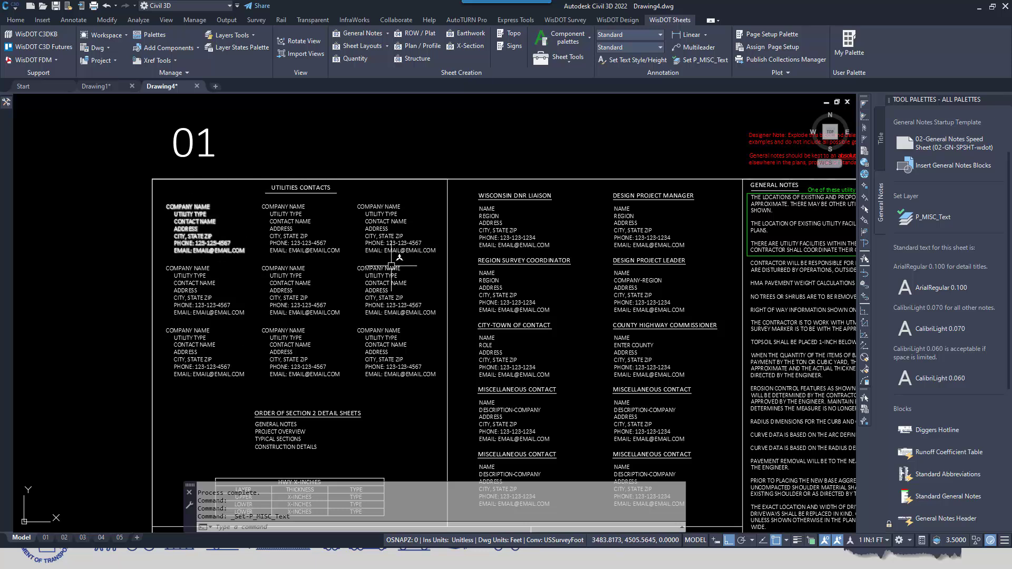
# Set the company name attribute of the first utility contact block on sheet 01 to MDU ELECTRIC
pyautogui.doubleClick(205, 221)
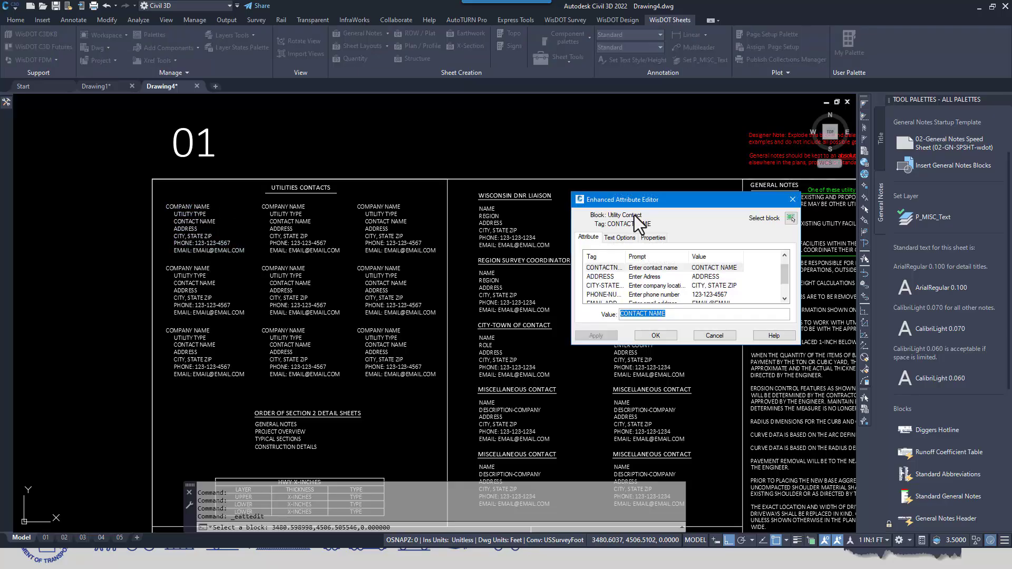
pyautogui.moveTo(695, 201); pyautogui.dragTo(676, 123)
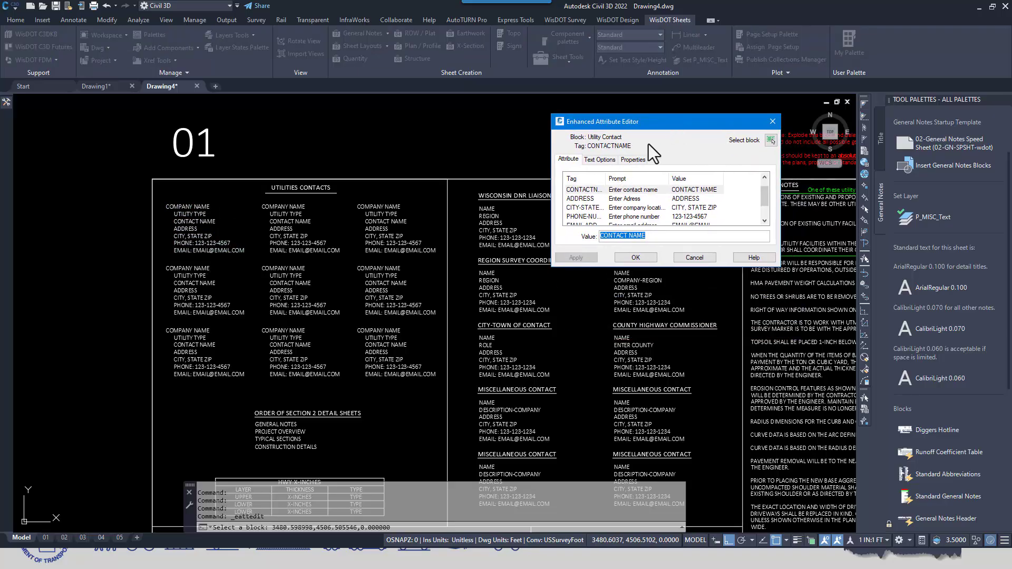
pyautogui.moveTo(780, 266); pyautogui.dragTo(812, 351)
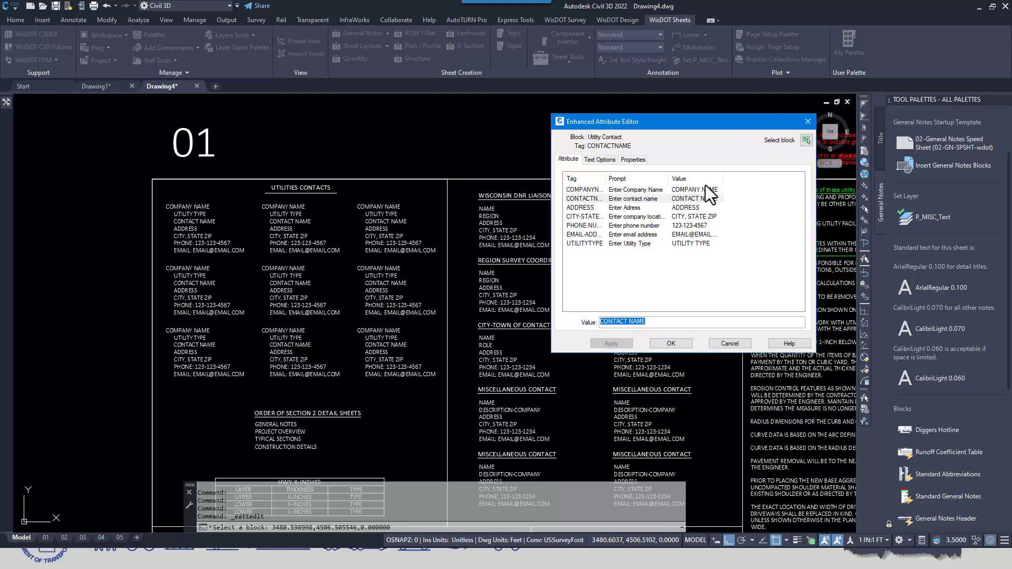
pyautogui.click(619, 188)
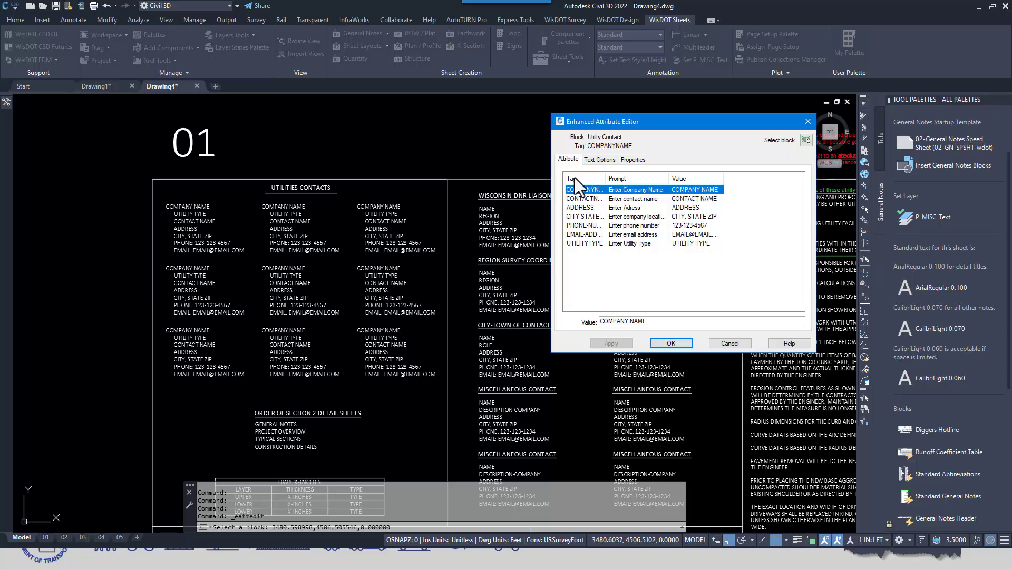
pyautogui.moveTo(647, 319); pyautogui.dragTo(520, 304)
pyautogui.write('MDU')
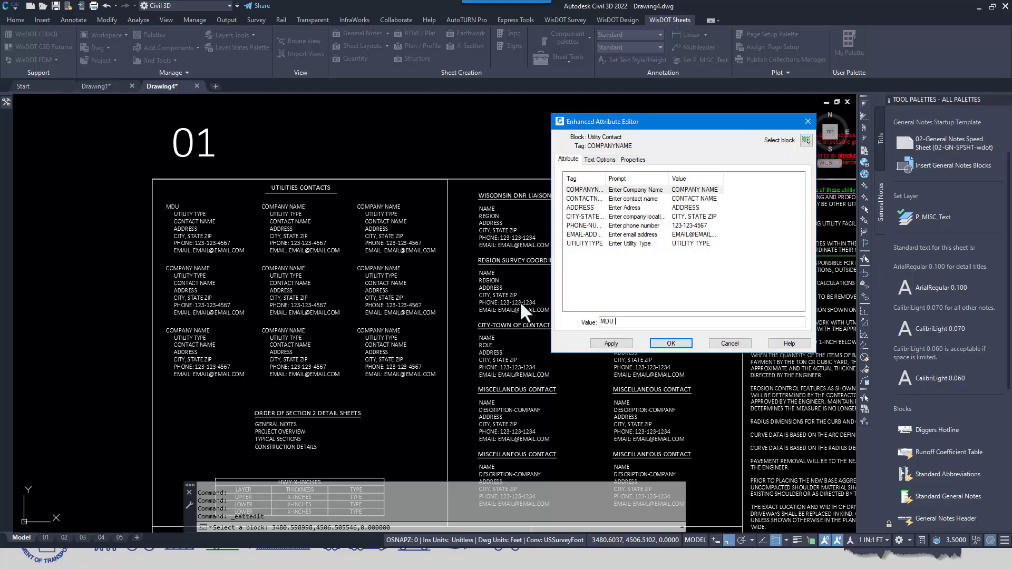
pyautogui.write(' ELECTRIC')
# Enter the contact person's full name in the first utility contact block's contact name attribute
pyautogui.click(584, 199)
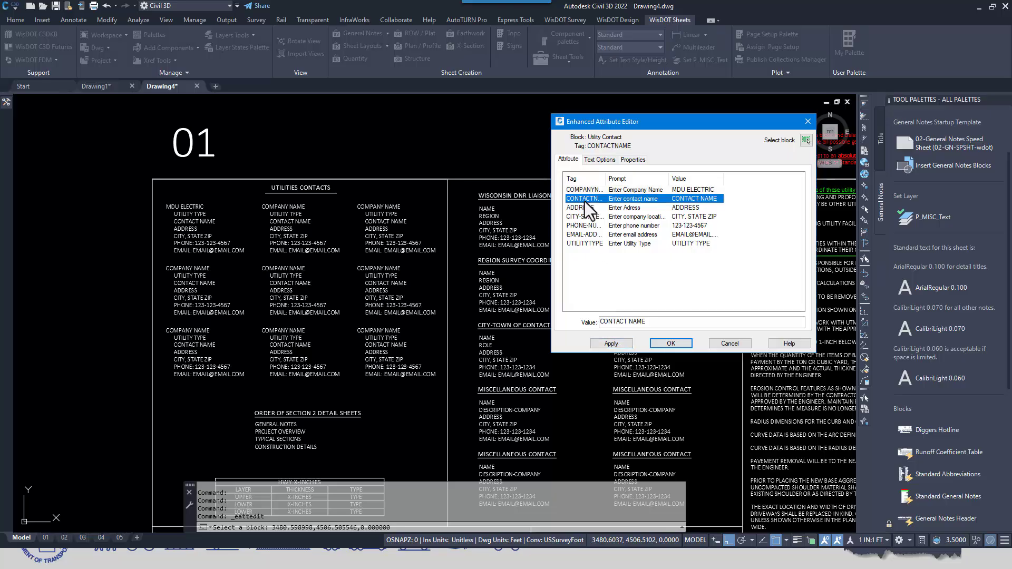
pyautogui.moveTo(647, 322); pyautogui.dragTo(601, 322)
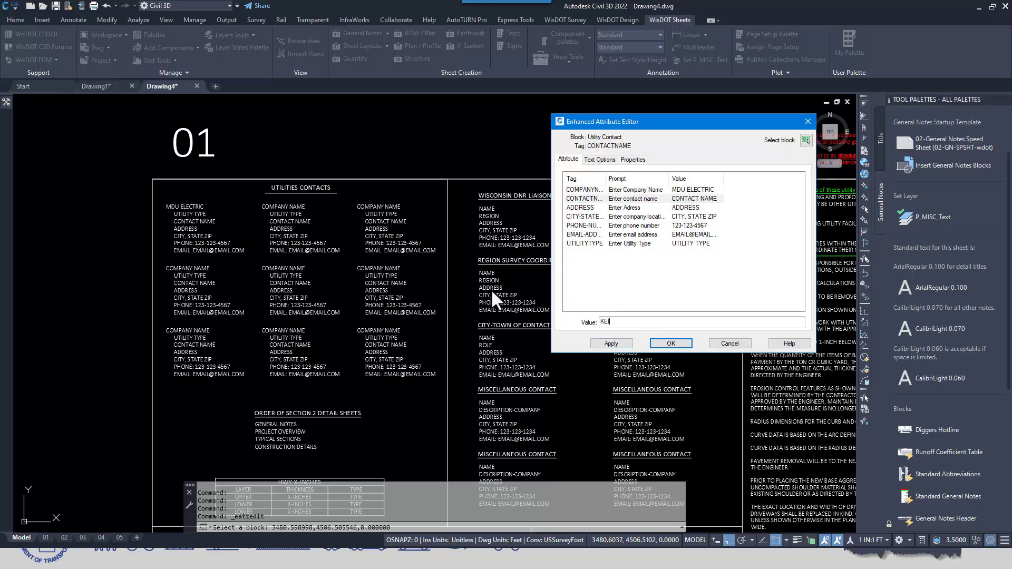
# Fill in the first utility contact block's street address and its city, state and ZIP attributes
pyautogui.click(589, 207)
pyautogui.moveTo(644, 322); pyautogui.dragTo(555, 319)
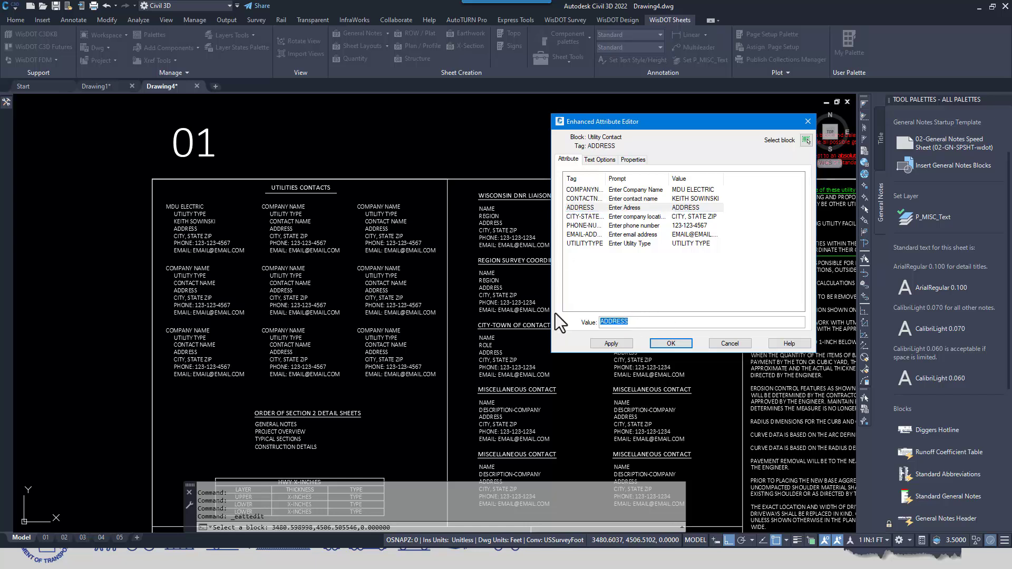
pyautogui.click(580, 215)
pyautogui.moveTo(654, 323); pyautogui.dragTo(550, 311)
pyautogui.write('GREEN BAY, WI 54304')
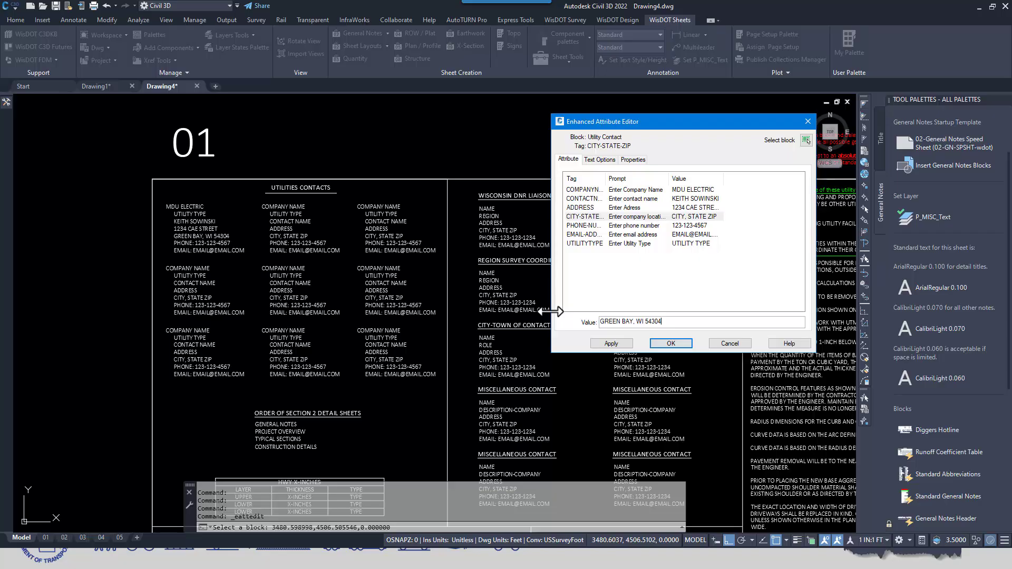
# Check the phone number, e-mail and utility type attributes and apply the edits to the first utility contact block
pyautogui.click(591, 226)
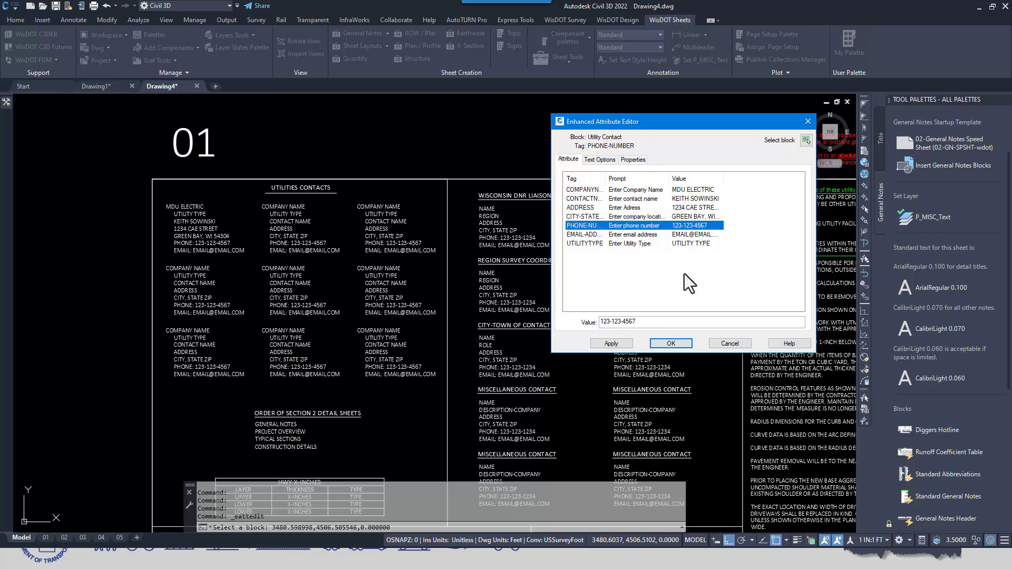
pyautogui.click(585, 234)
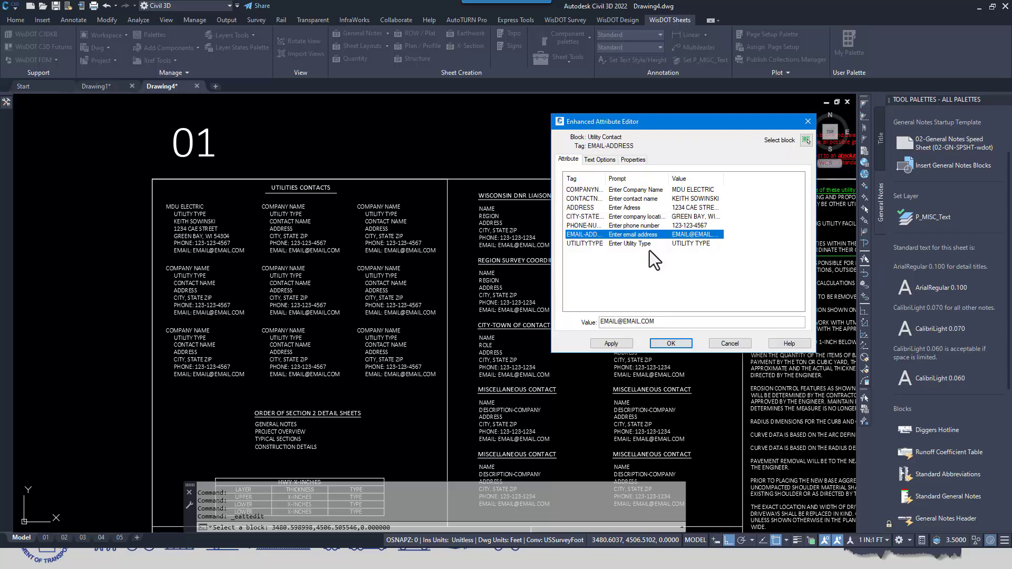
pyautogui.click(591, 243)
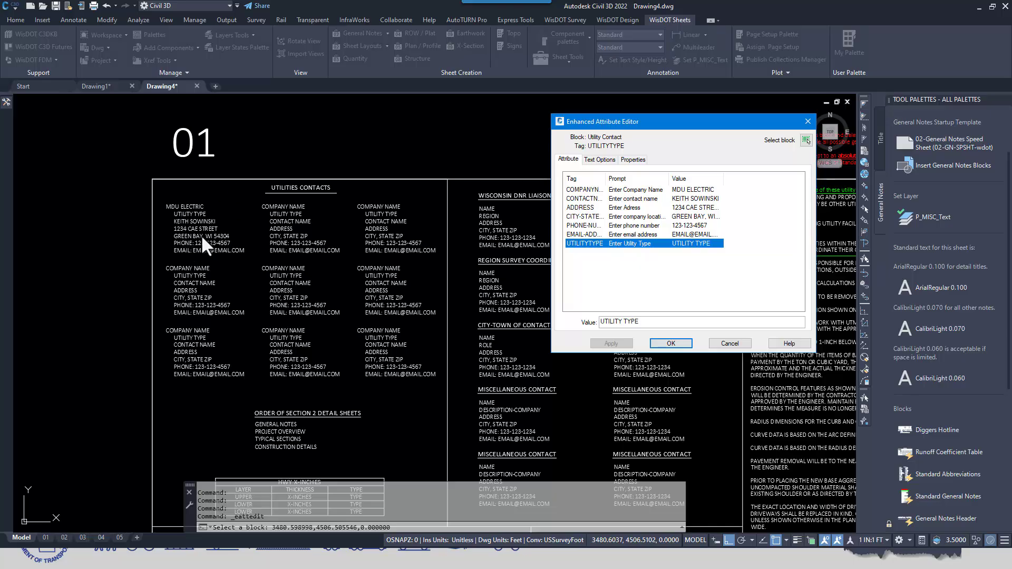
# Switch the attribute editor to the utility contact block directly below the edited one and view its attributes
pyautogui.click(805, 141)
pyautogui.click(193, 279)
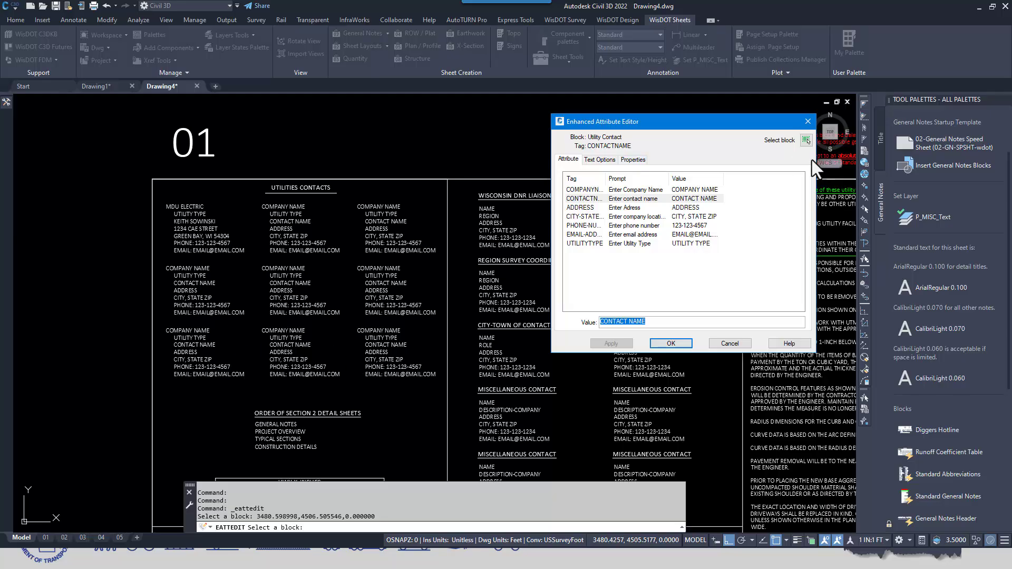
pyautogui.moveTo(709, 124); pyautogui.dragTo(200, 122)
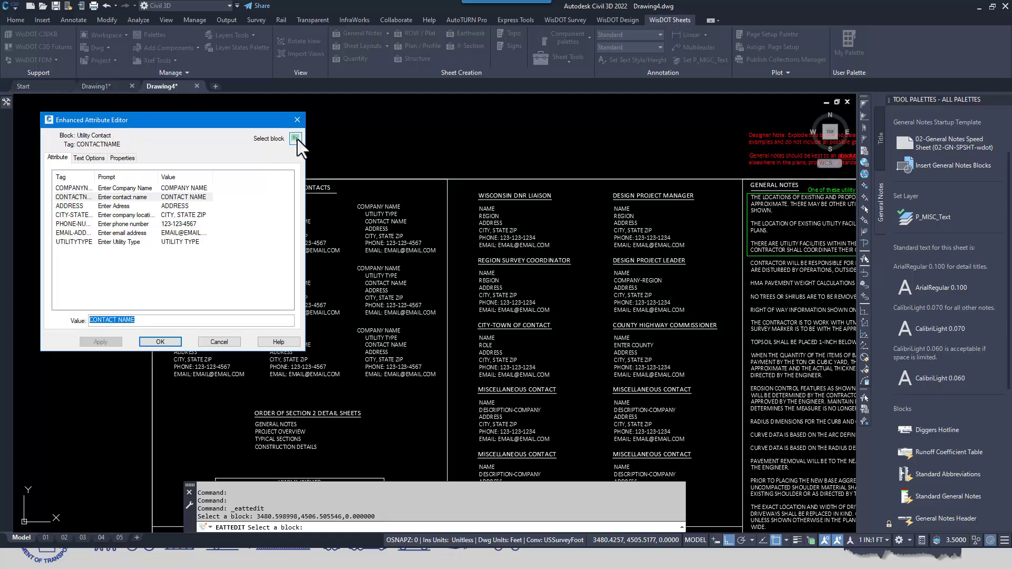
# View the Wisconsin DNR Liaison contact block's attributes and leave the attribute editor without changes
pyautogui.click(296, 138)
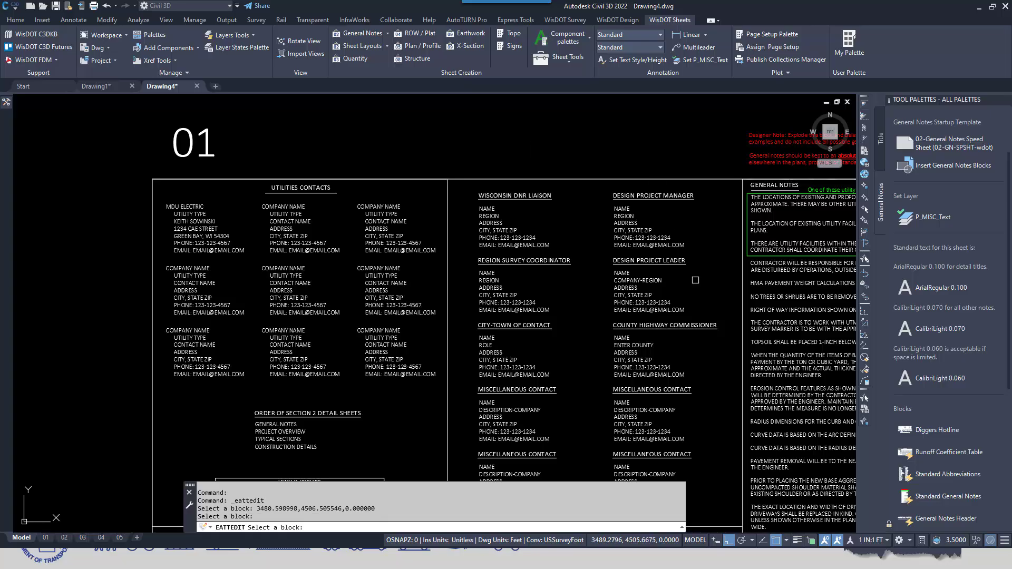
pyautogui.moveTo(600, 321); pyautogui.dragTo(493, 261, button='middle')
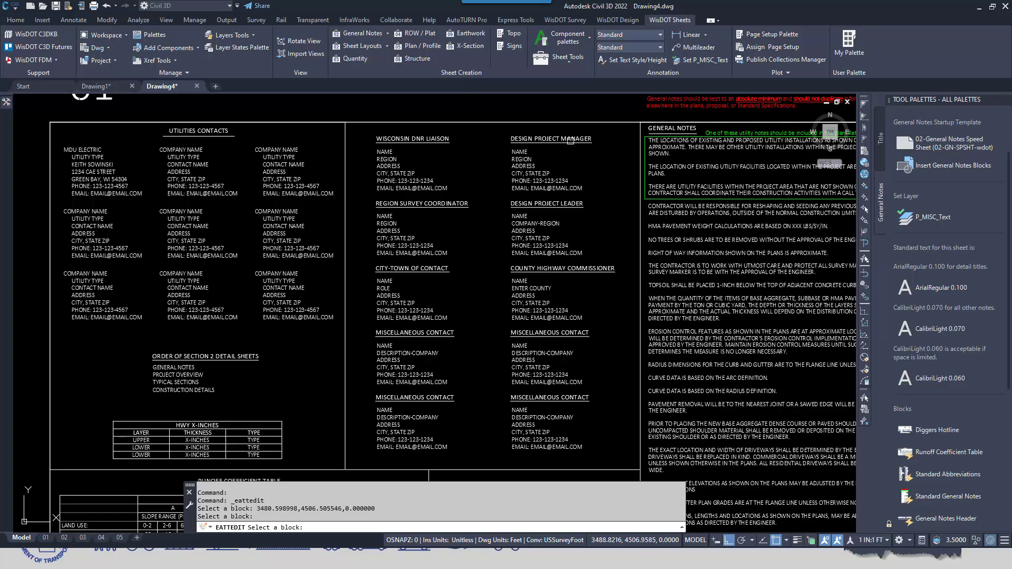
pyautogui.click(388, 168)
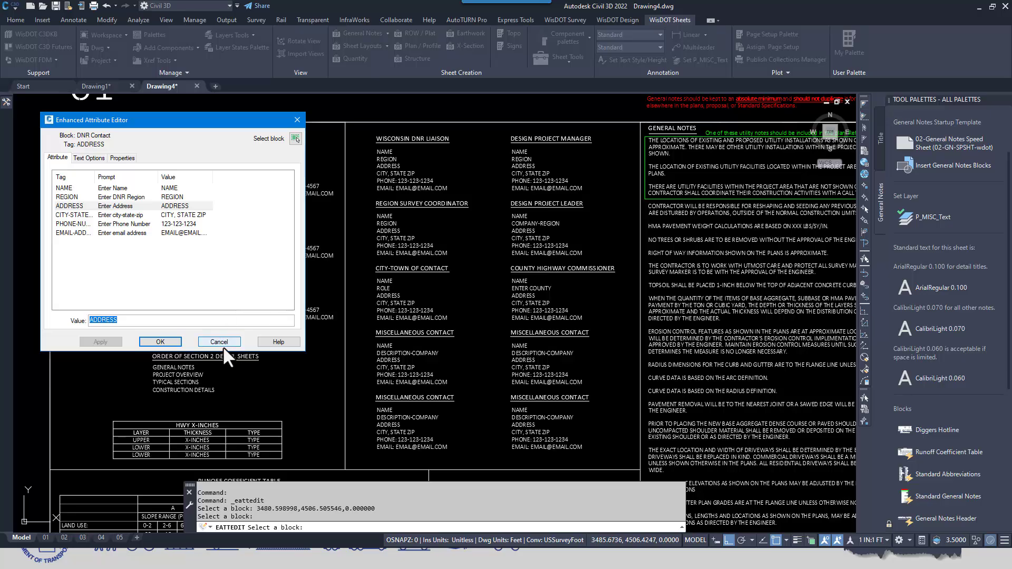
pyautogui.click(218, 343)
# Open the Order of Section 2 Detail Sheets block in the attribute editor and look through its sheet title attributes
pyautogui.moveTo(317, 242); pyautogui.dragTo(450, 264, button='middle')
pyautogui.moveTo(431, 363); pyautogui.dragTo(491, 262, button='middle')
pyautogui.scroll(2, 420, 307)
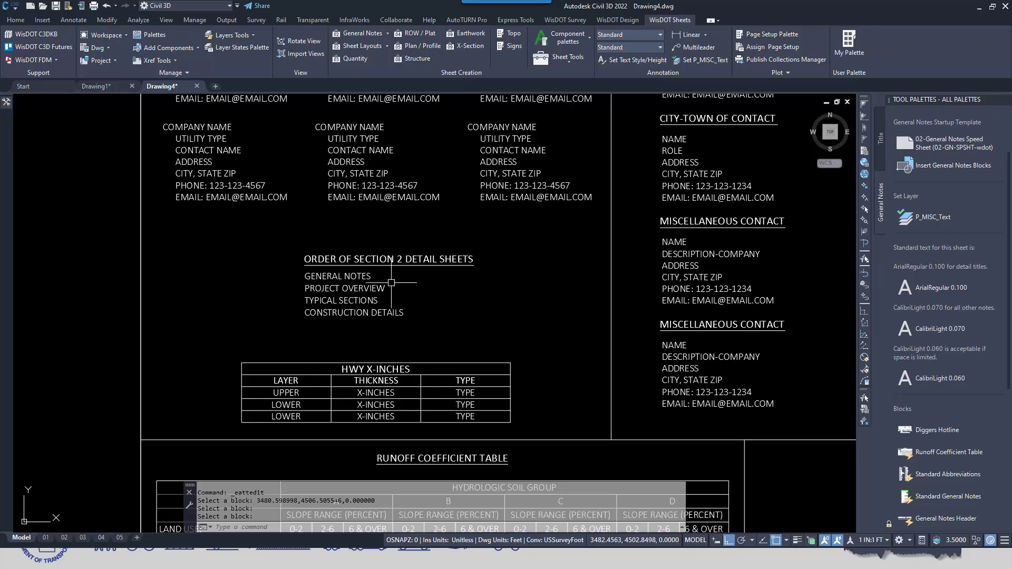
pyautogui.press('Escape')
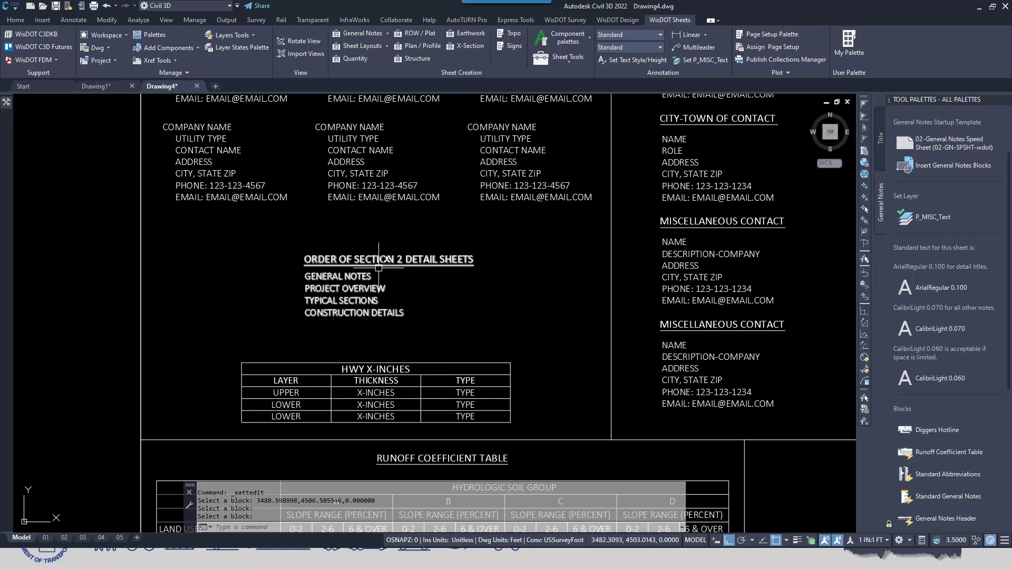
pyautogui.click(366, 260)
pyautogui.doubleClick(356, 260)
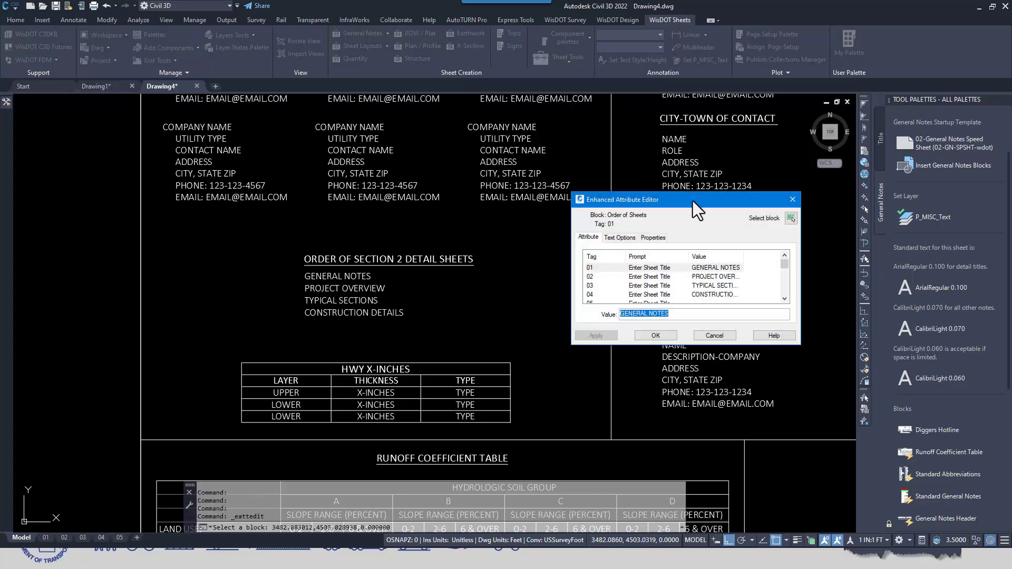
pyautogui.moveTo(693, 200); pyautogui.dragTo(747, 144)
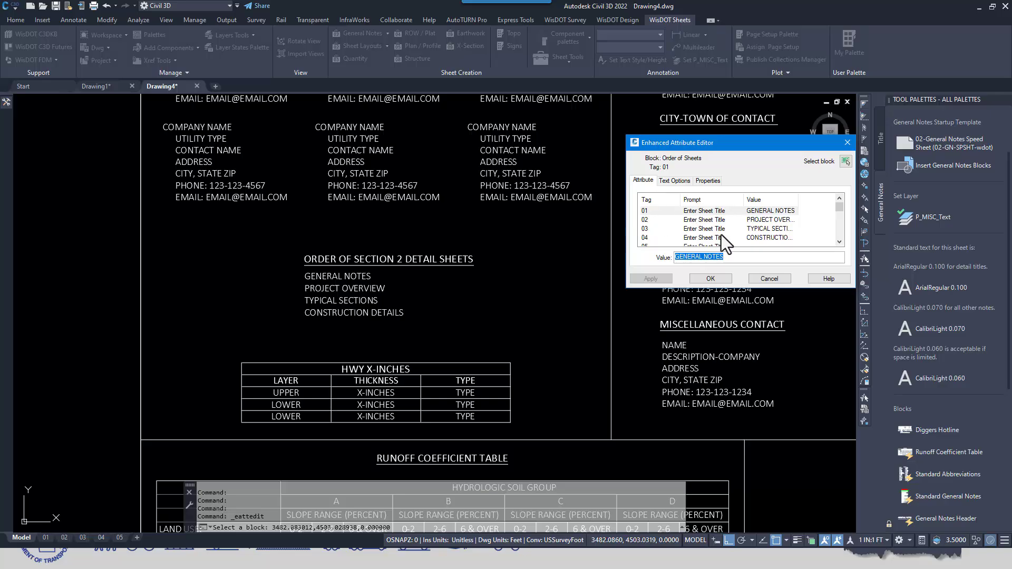
pyautogui.scroll(-1, 748, 226)
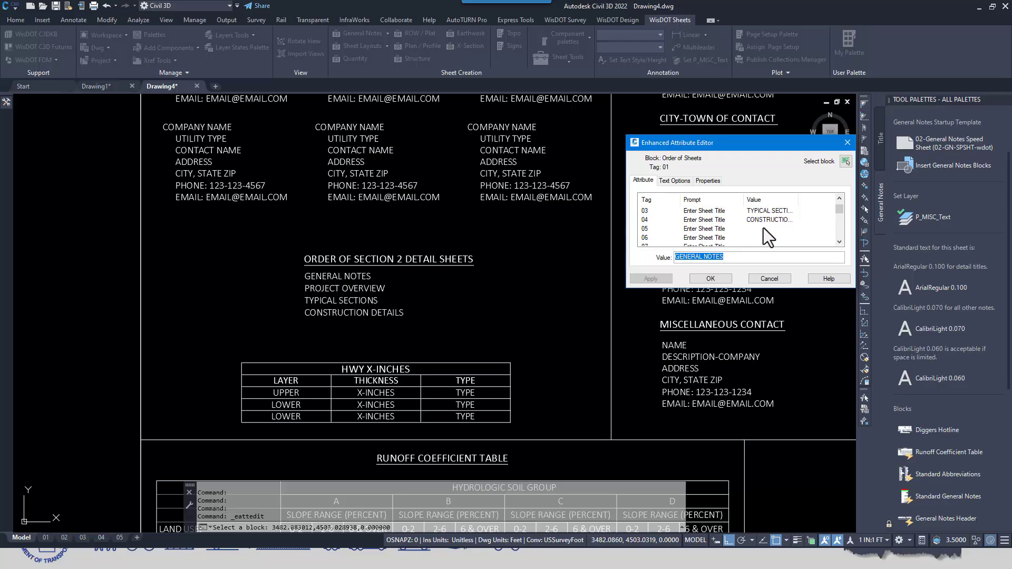
# Enter SOMETHING ELSE as the sheet title for tag 05 of the Order of Section 2 Detail Sheets block
pyautogui.click(690, 228)
pyautogui.click(702, 258)
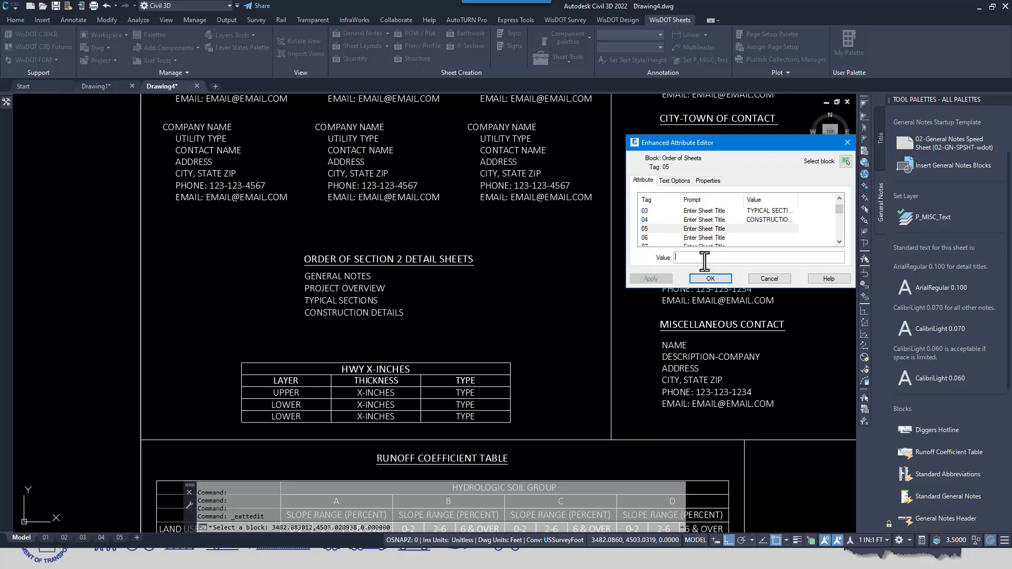
pyautogui.write('SOMETHING ELSE')
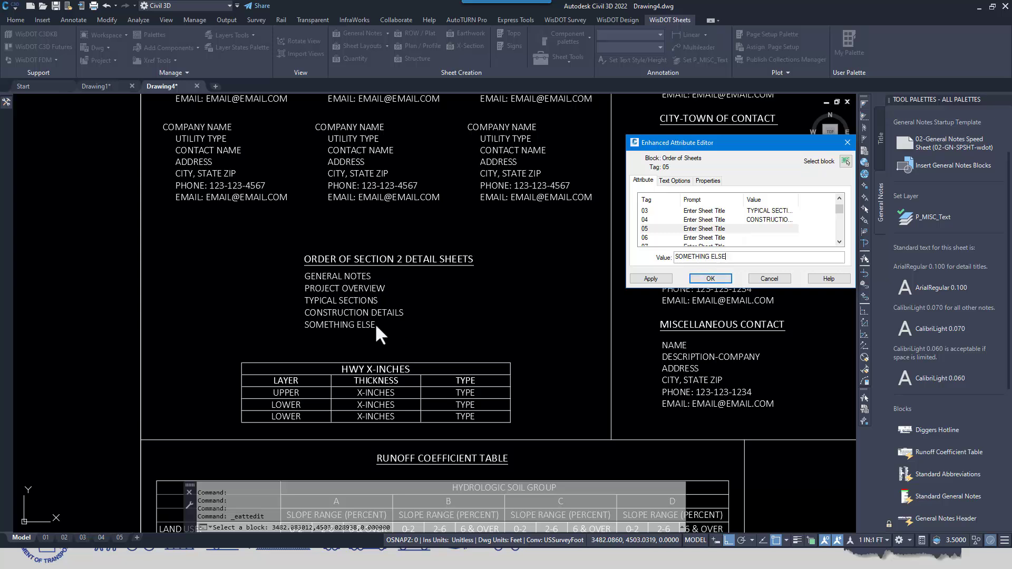
# Clear the tag 05 sheet title and leave the attribute editor without saving changes
pyautogui.moveTo(730, 258); pyautogui.dragTo(616, 258)
pyautogui.press('BackSpace')
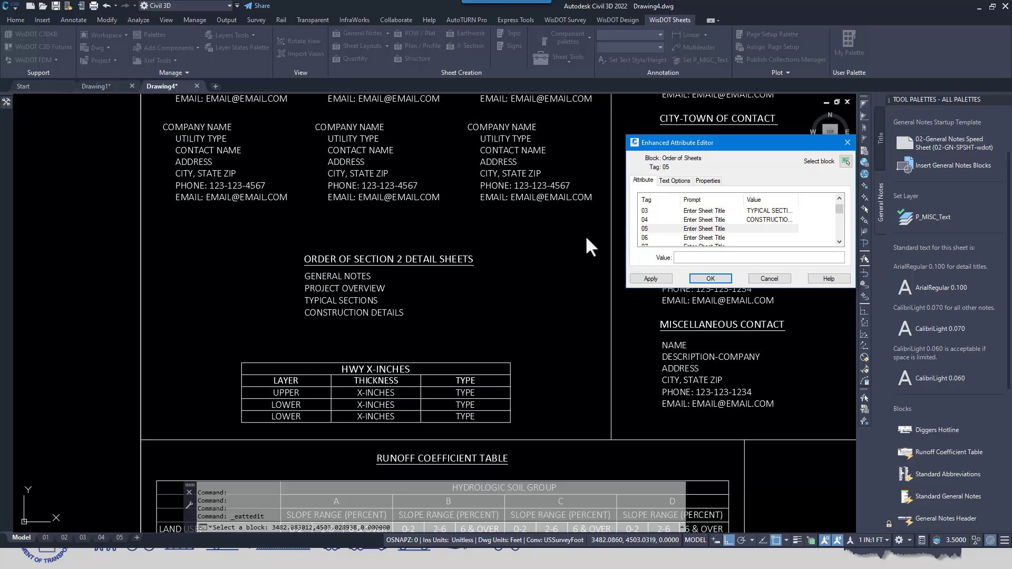
pyautogui.click(770, 279)
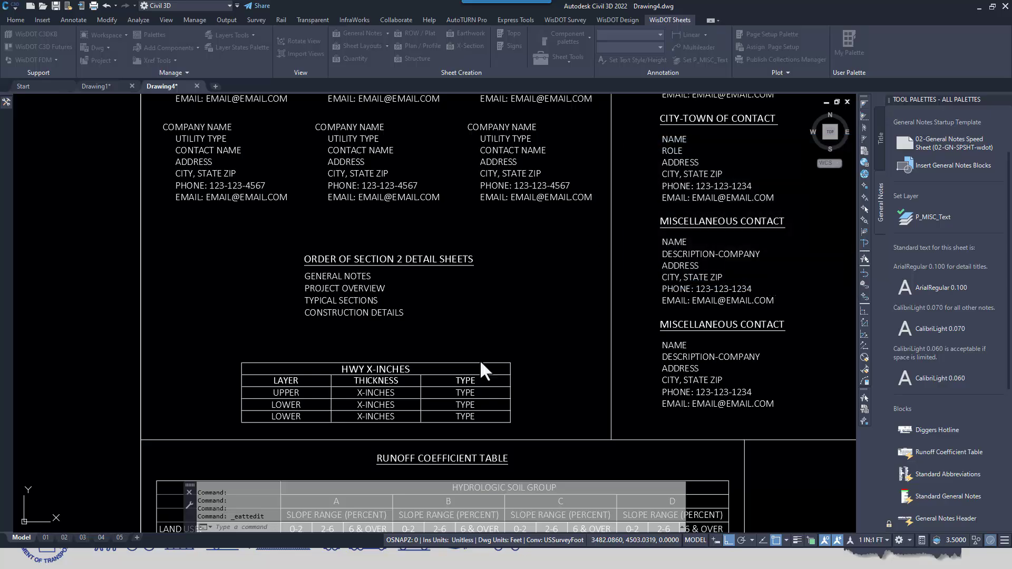
# Switch the HWY X-INCHES paving table to 4 layers and back to 3 layers
pyautogui.moveTo(479, 360); pyautogui.dragTo(462, 287, button='middle')
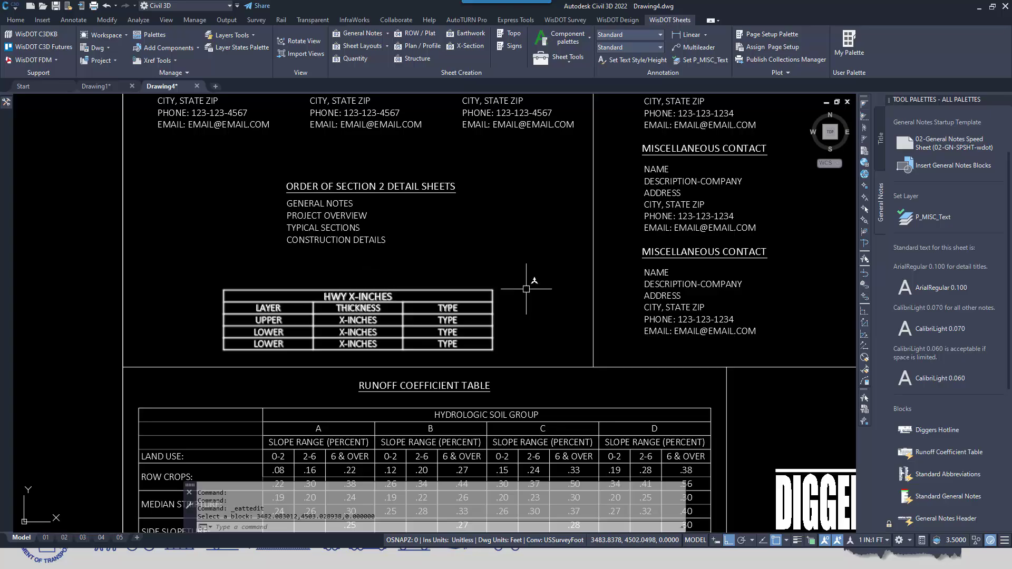
pyautogui.click(373, 297)
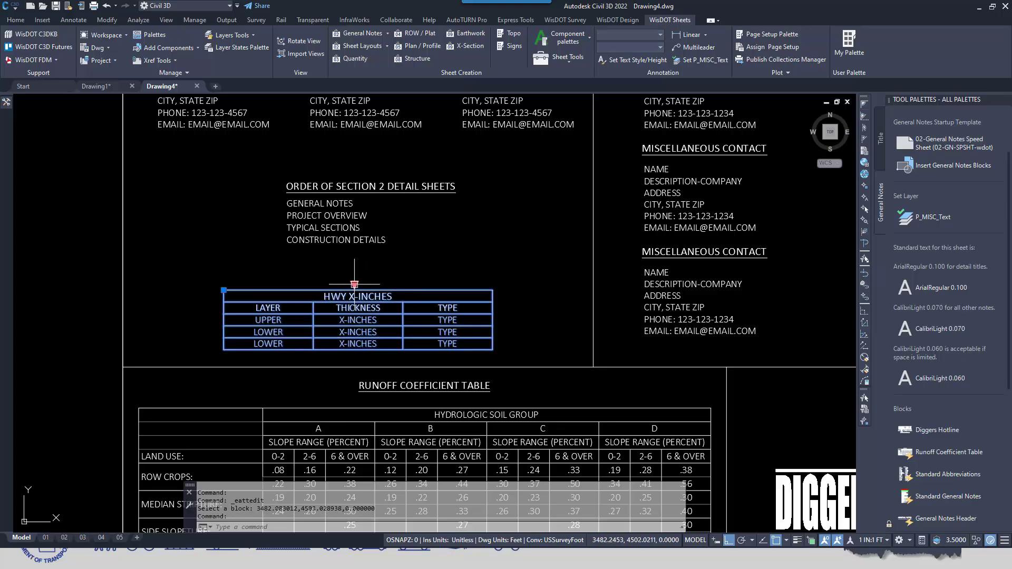
pyautogui.click(354, 284)
pyautogui.click(391, 324)
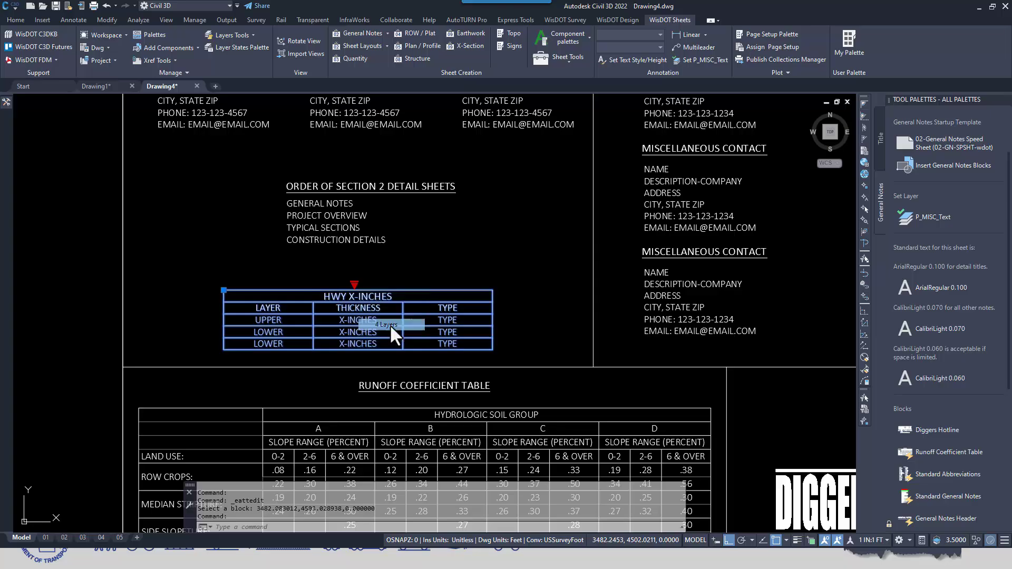
pyautogui.click(354, 285)
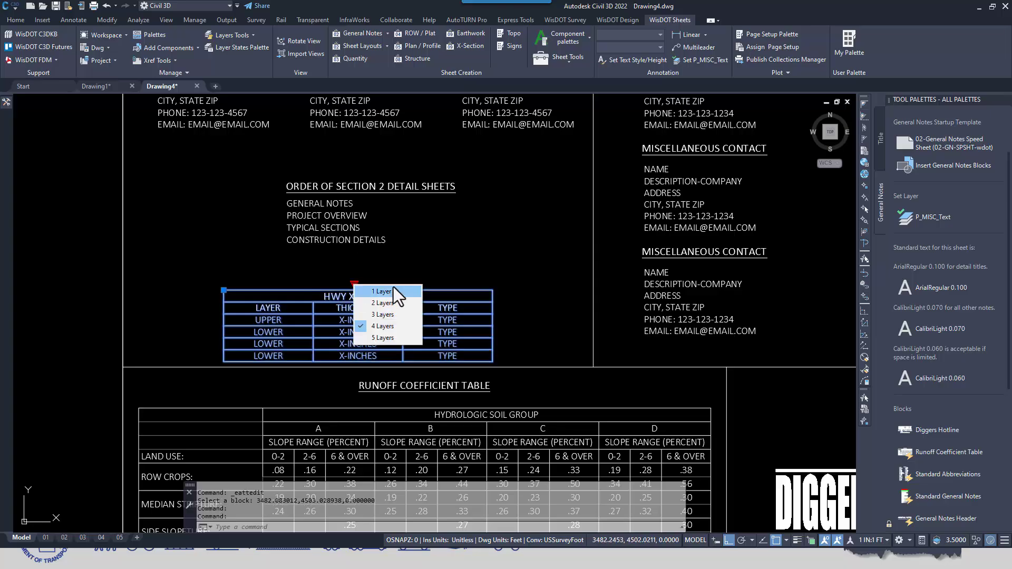
pyautogui.click(388, 313)
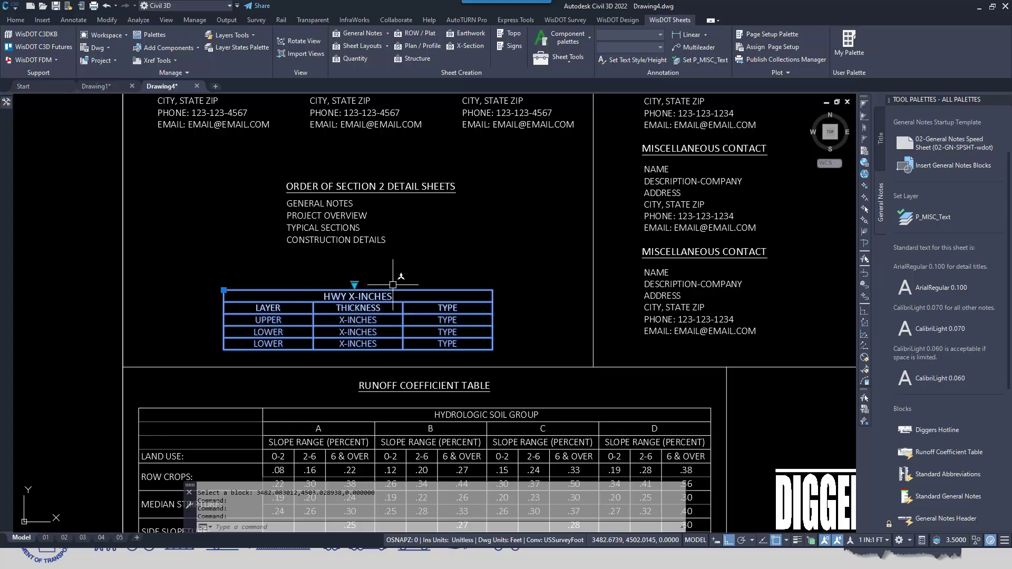
# View the paving table block's title, layer, thickness and pavement type attributes and leave the block without changes
pyautogui.doubleClick(390, 293)
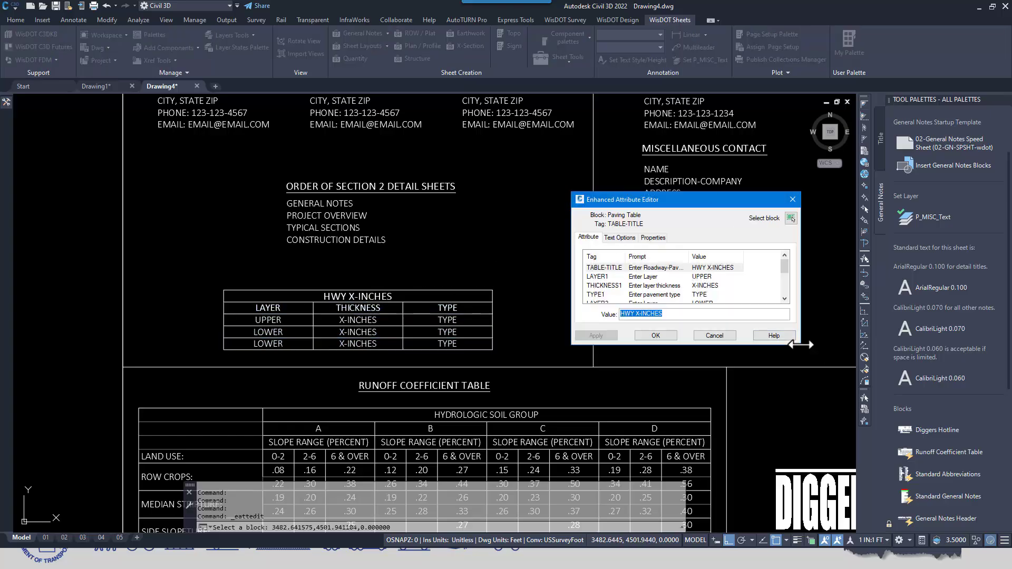
pyautogui.moveTo(800, 345); pyautogui.dragTo(846, 449)
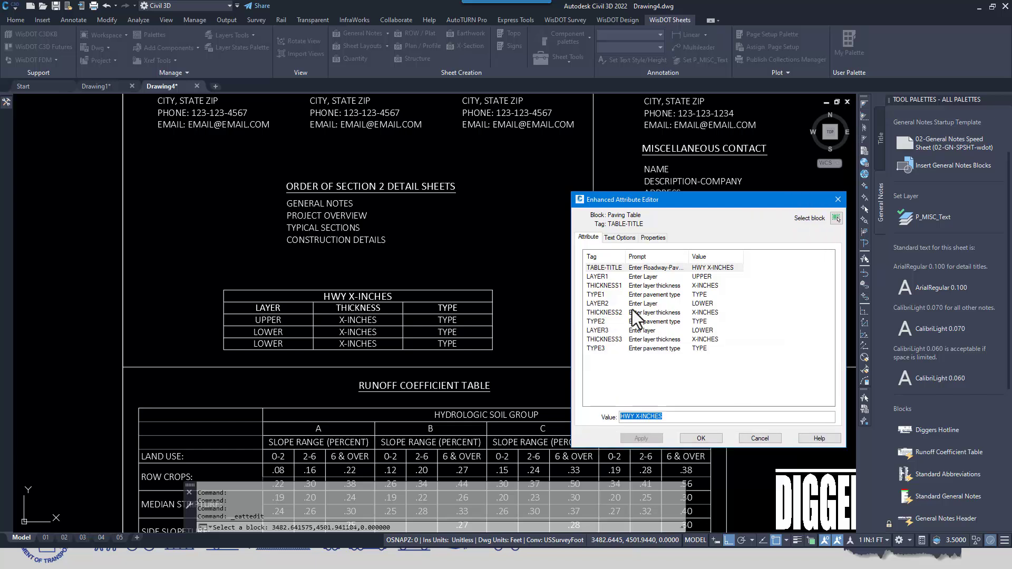
pyautogui.click(595, 277)
pyautogui.click(599, 287)
pyautogui.click(601, 305)
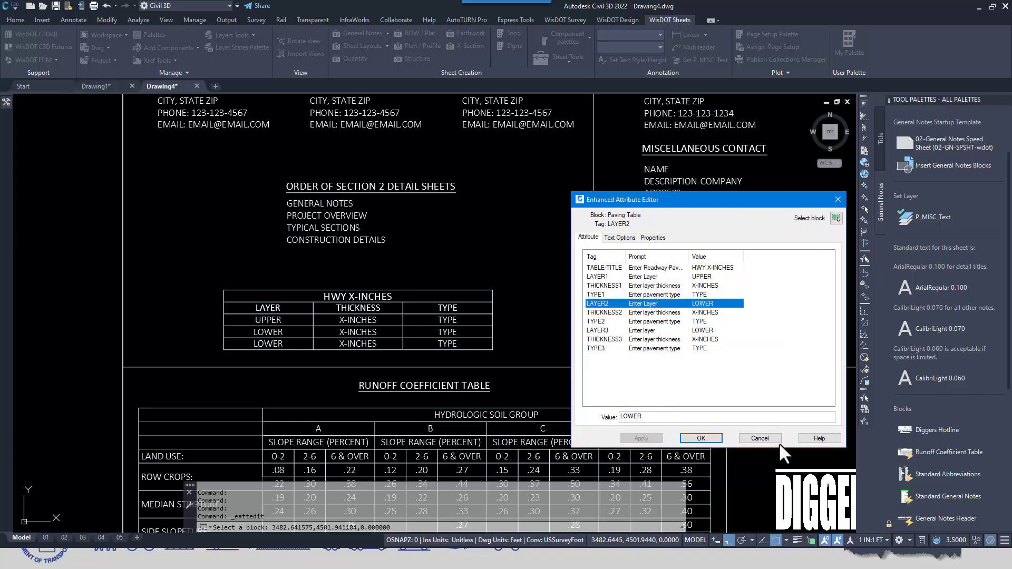
pyautogui.click(769, 437)
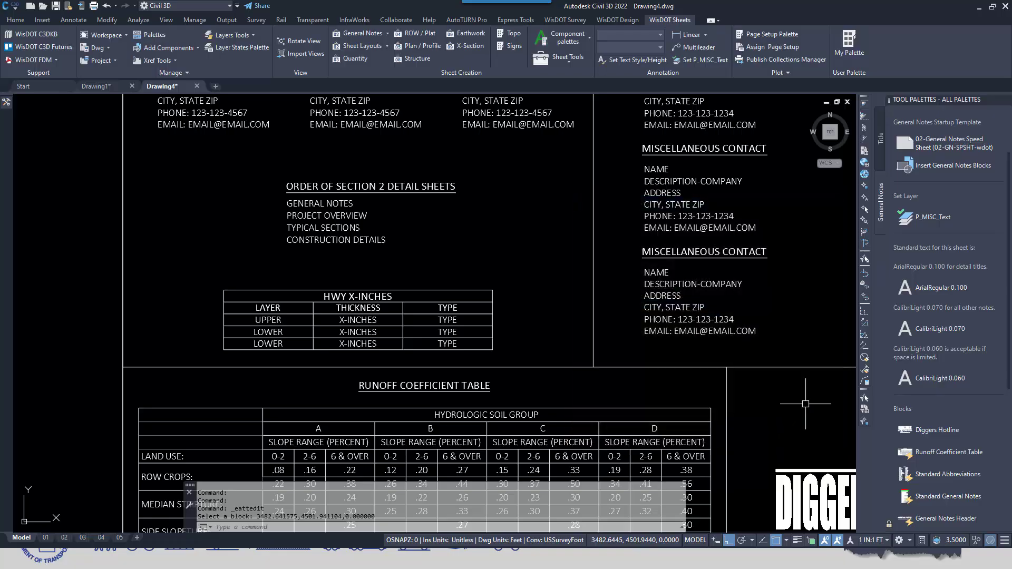
pyautogui.click(339, 290)
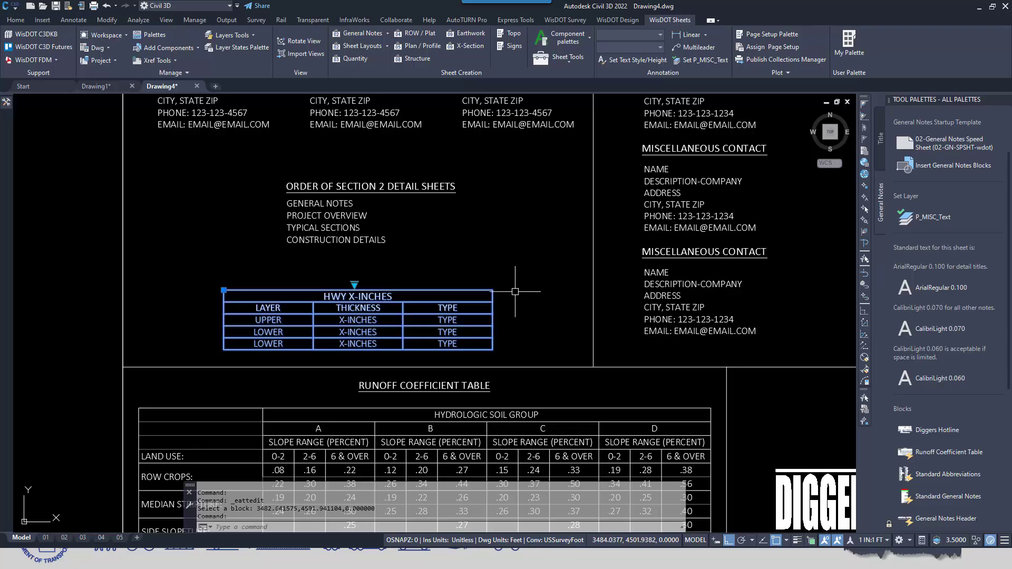
pyautogui.press('Escape')
# View the Runoff Coefficient Table block's total project area and disturbed area attributes and cancel the attribute editor
pyautogui.scroll(-2, 521, 296)
pyautogui.moveTo(523, 295)
pyautogui.mouseDown(button='middle')
pyautogui.moveTo(522, 280)
pyautogui.moveTo(411, 151)
pyautogui.mouseUp(button='middle')
pyautogui.scroll(2, 352, 250)
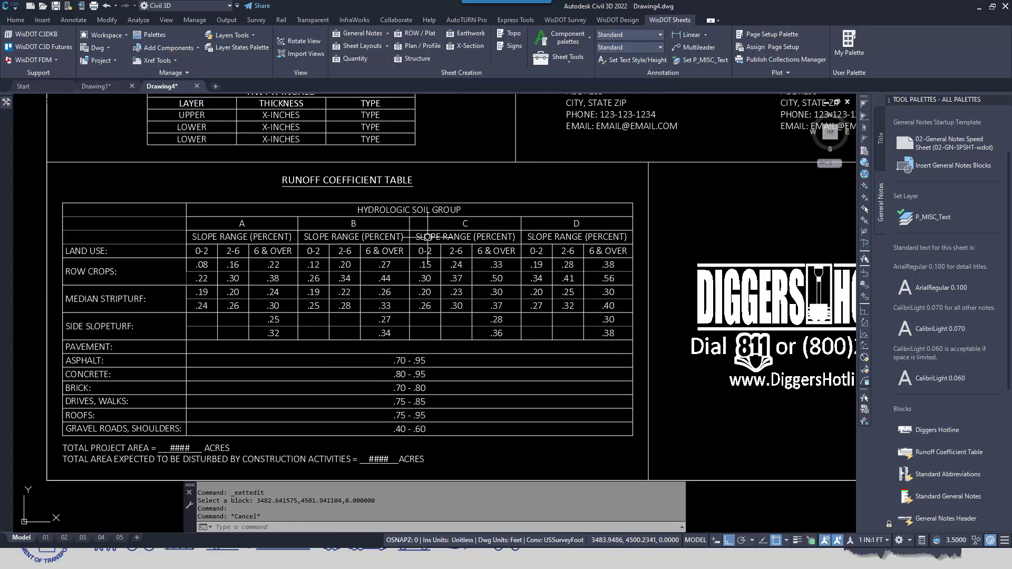
pyautogui.doubleClick(439, 205)
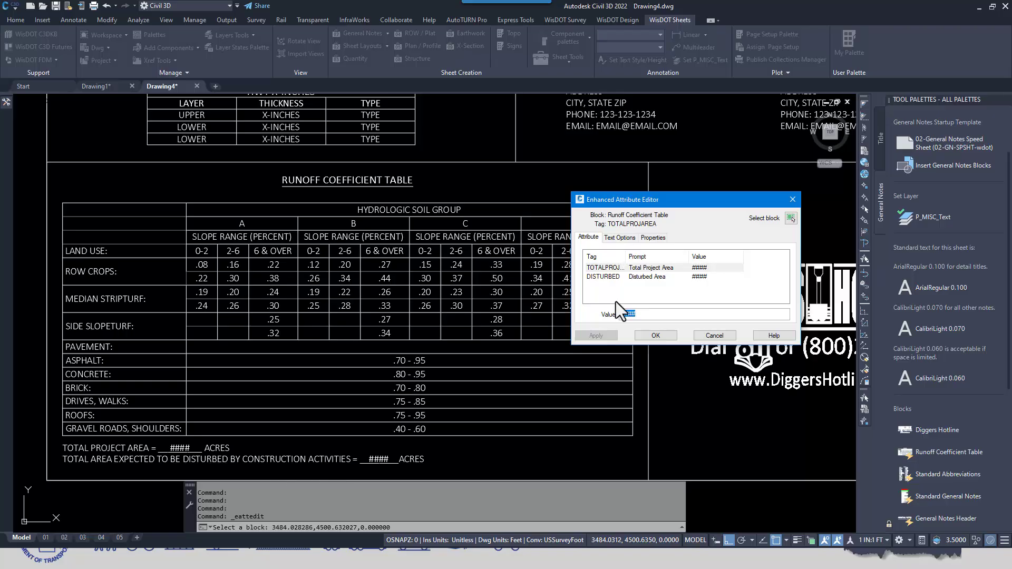
pyautogui.click(647, 270)
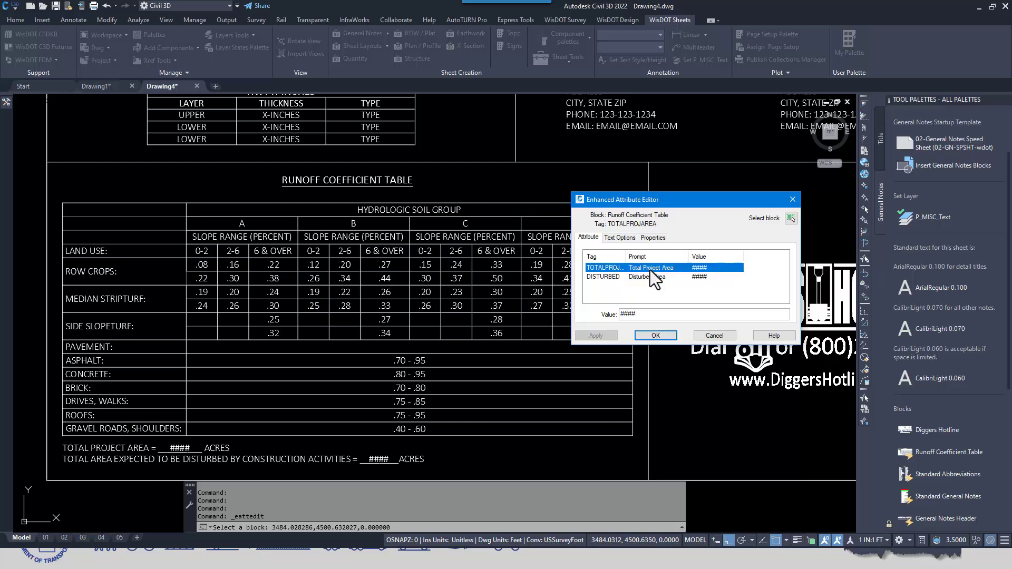
pyautogui.click(720, 332)
# Examine the Diggers Hotline block and the general notes block, including the designer note and the boxed utility notes
pyautogui.scroll(-2, 710, 328)
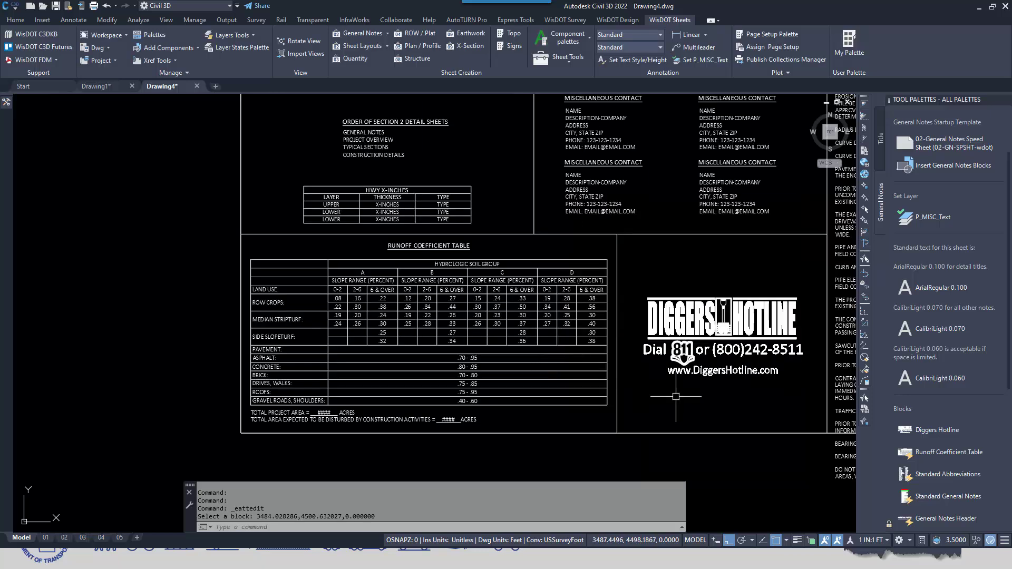
pyautogui.moveTo(676, 396); pyautogui.dragTo(387, 381, button='middle')
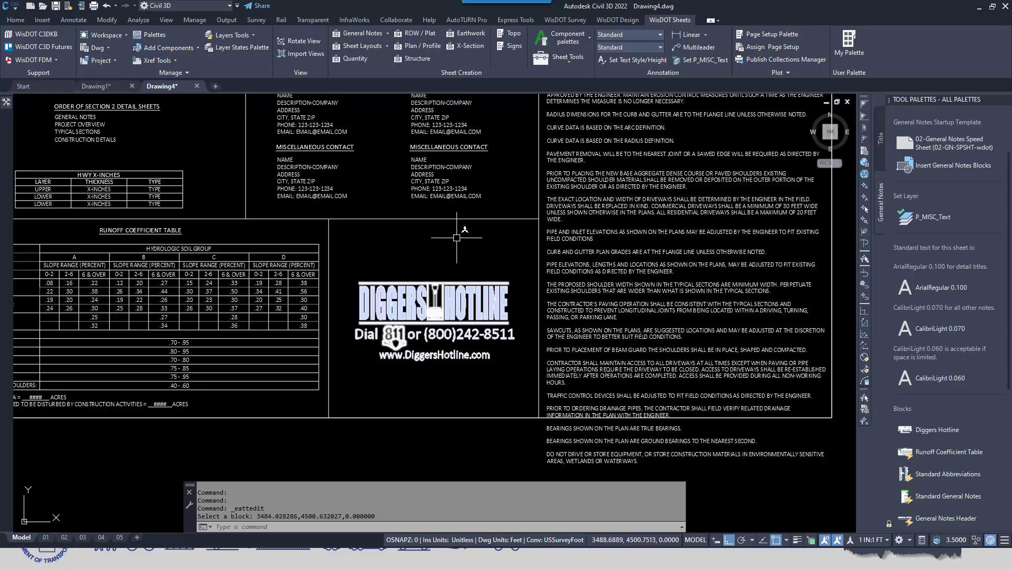
pyautogui.moveTo(468, 226)
pyautogui.mouseDown(button='middle')
pyautogui.moveTo(369, 280)
pyautogui.moveTo(343, 329)
pyautogui.mouseUp(button='middle')
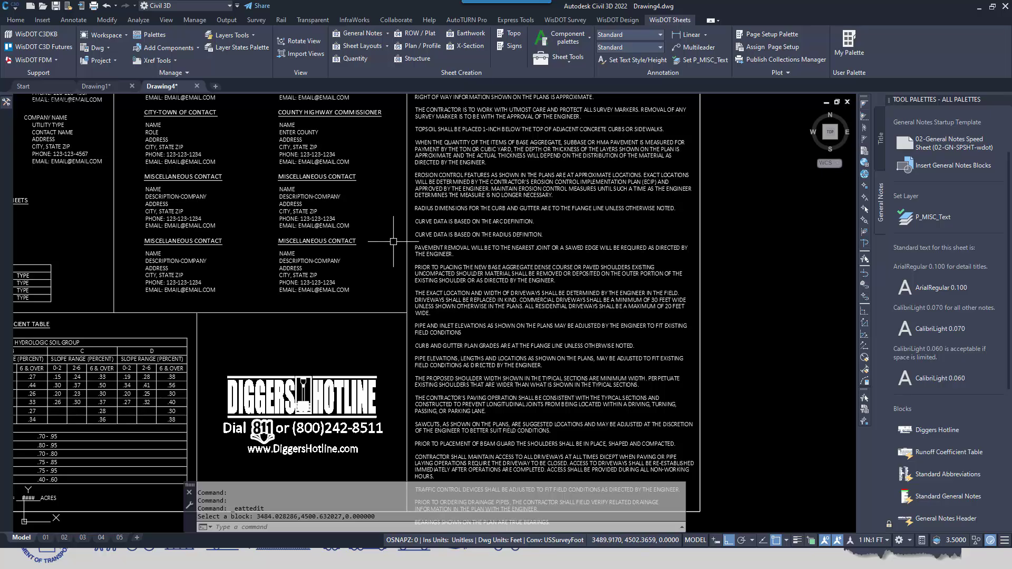
pyautogui.moveTo(398, 234)
pyautogui.mouseDown(button='middle')
pyautogui.moveTo(262, 330)
pyautogui.moveTo(244, 366)
pyautogui.mouseUp(button='middle')
pyautogui.scroll(-2, 534, 344)
pyautogui.moveTo(576, 422); pyautogui.dragTo(542, 269, button='middle')
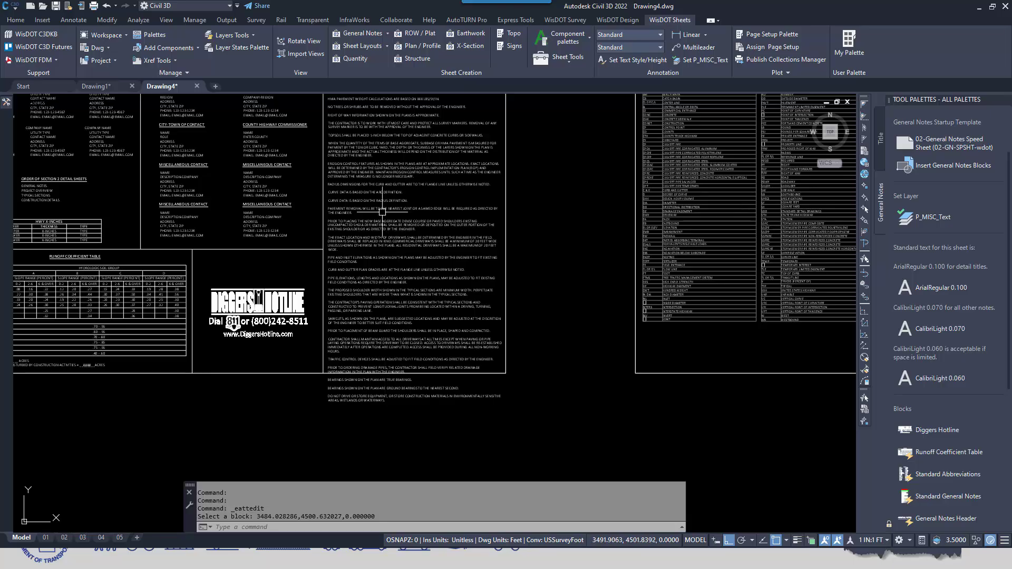
pyautogui.scroll(2, 350, 351)
pyautogui.scroll(2, 346, 340)
pyautogui.moveTo(545, 157); pyautogui.dragTo(512, 386, button='middle')
pyautogui.moveTo(494, 143); pyautogui.dragTo(489, 280, button='middle')
pyautogui.moveTo(485, 178); pyautogui.dragTo(488, 328, button='middle')
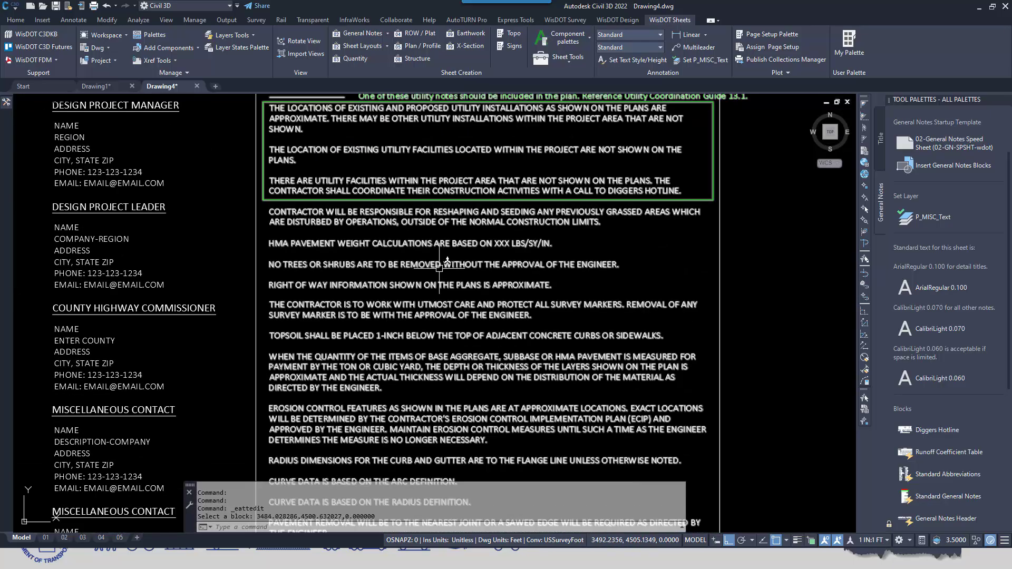
pyautogui.scroll(-2, 444, 268)
pyautogui.scroll(2, 443, 240)
pyautogui.moveTo(727, 245); pyautogui.dragTo(758, 336, button='middle')
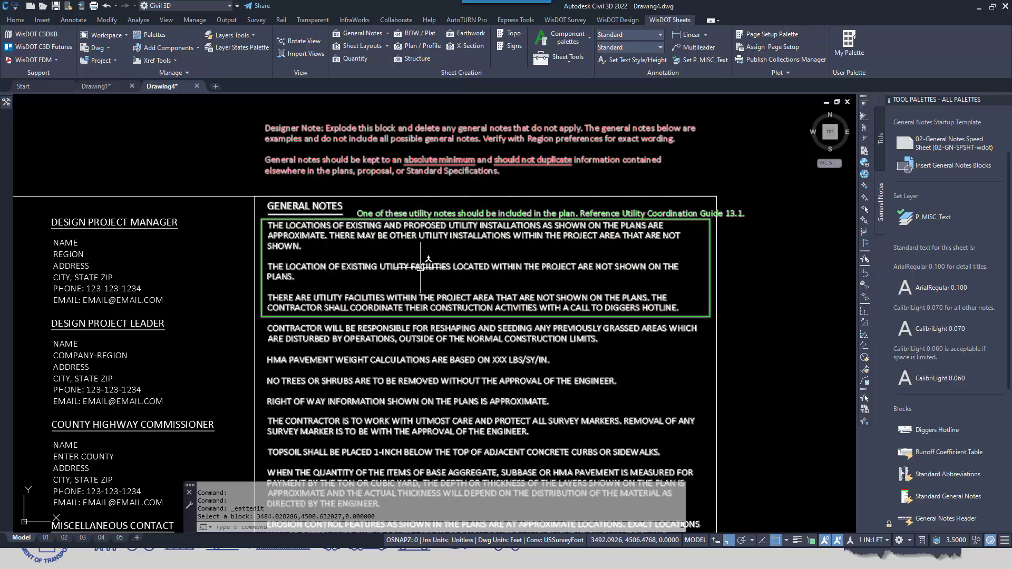
# Explode the general notes block and open the boxed utility notes in the text editor, leaving their wording unchanged
pyautogui.click(309, 226)
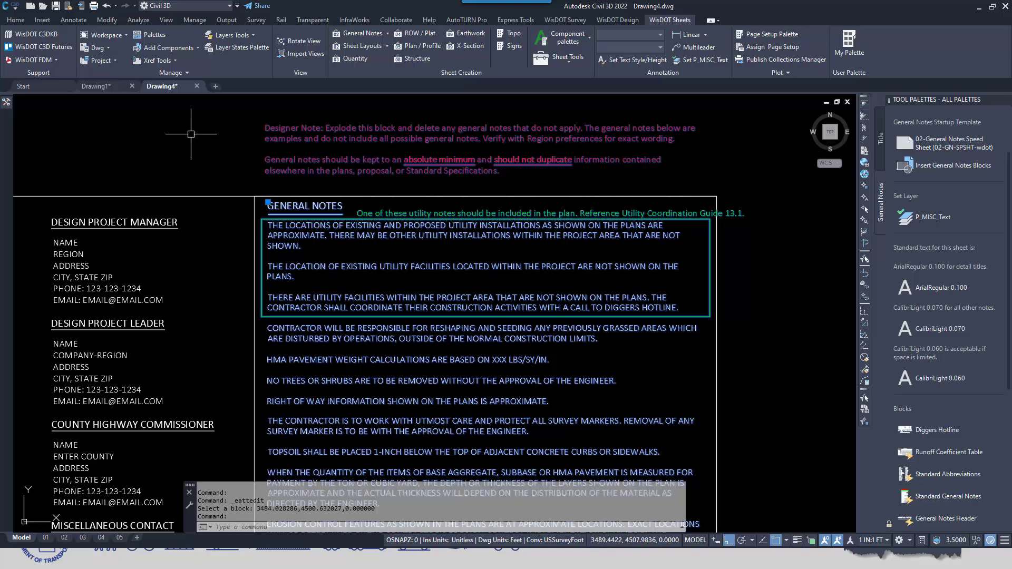
pyautogui.write('EX')
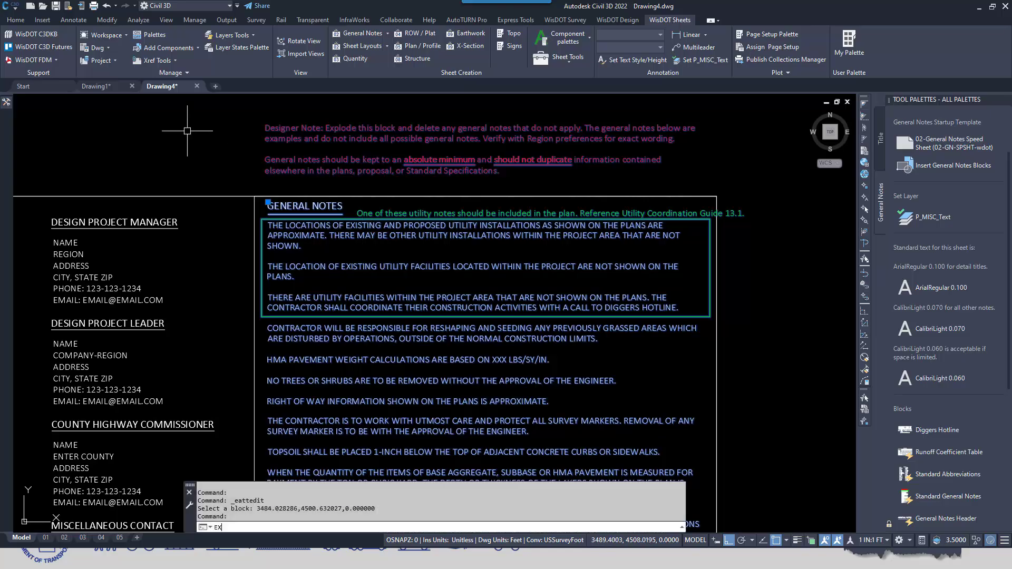
pyautogui.write('PLOD')
pyautogui.press('Return')
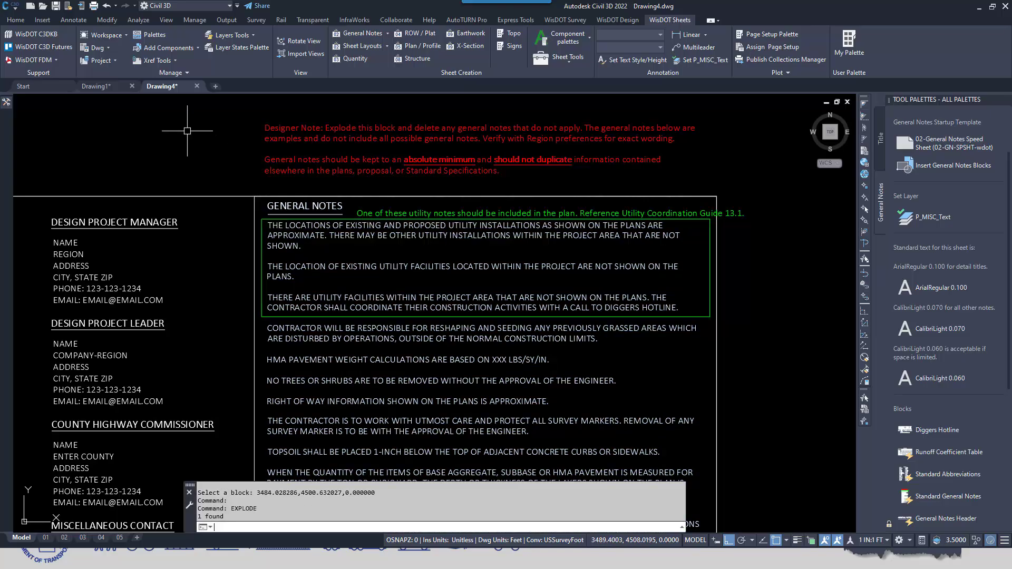
pyautogui.doubleClick(478, 266)
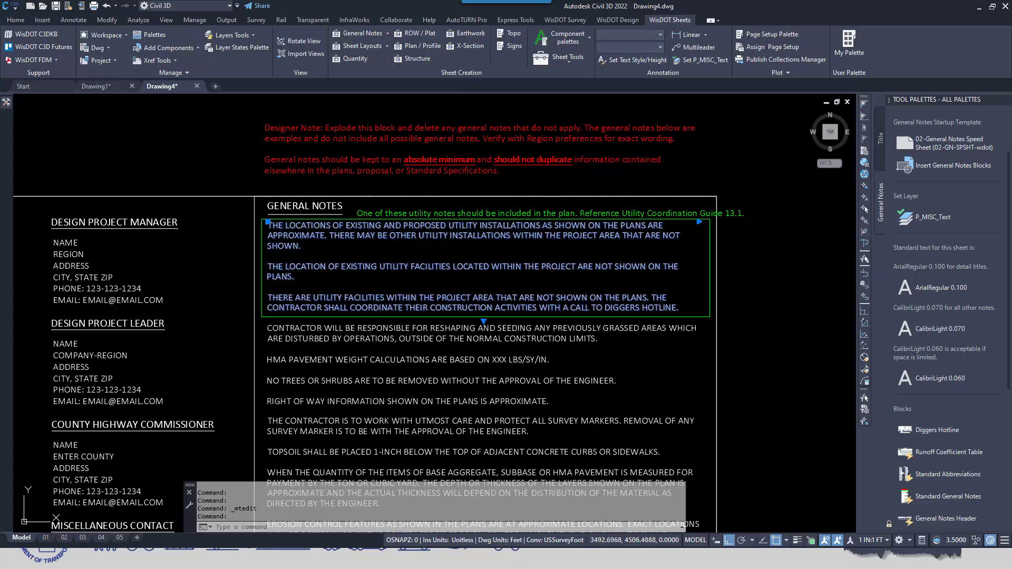
pyautogui.click(741, 287)
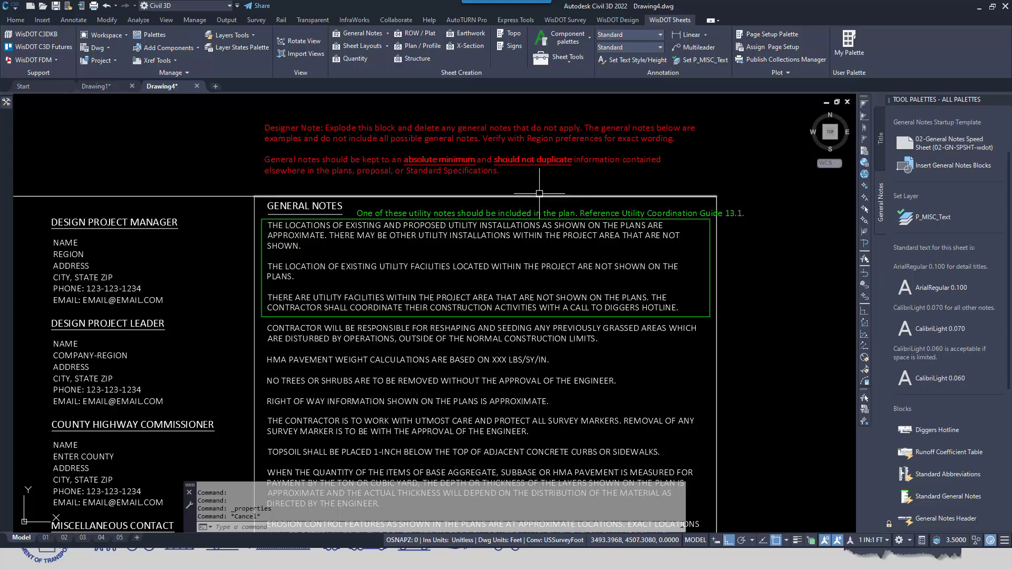
# View the properties of the green utility coordination note above the boxed notes to check its layer
pyautogui.click(665, 214)
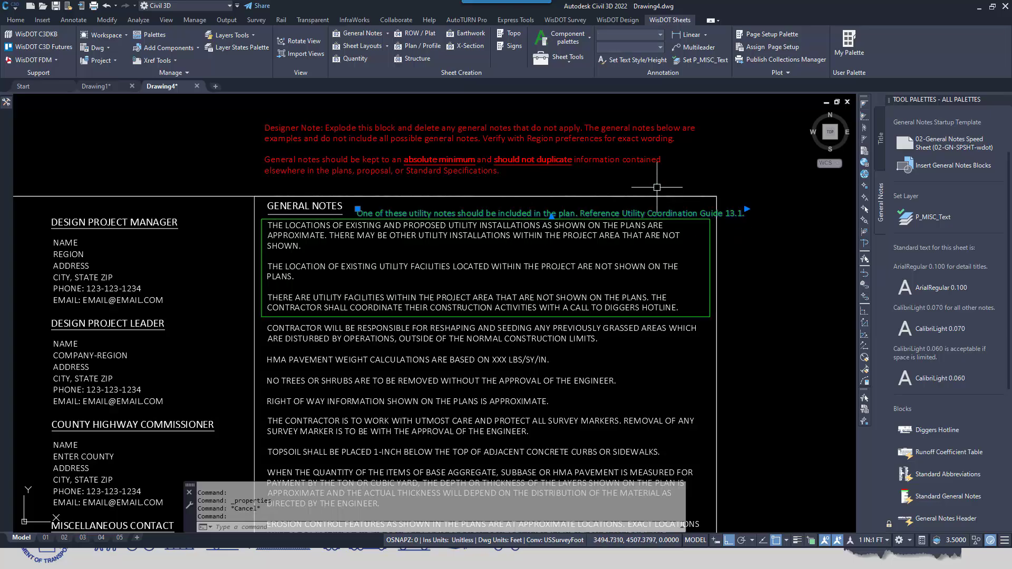
pyautogui.rightClick(659, 190)
pyautogui.click(707, 269)
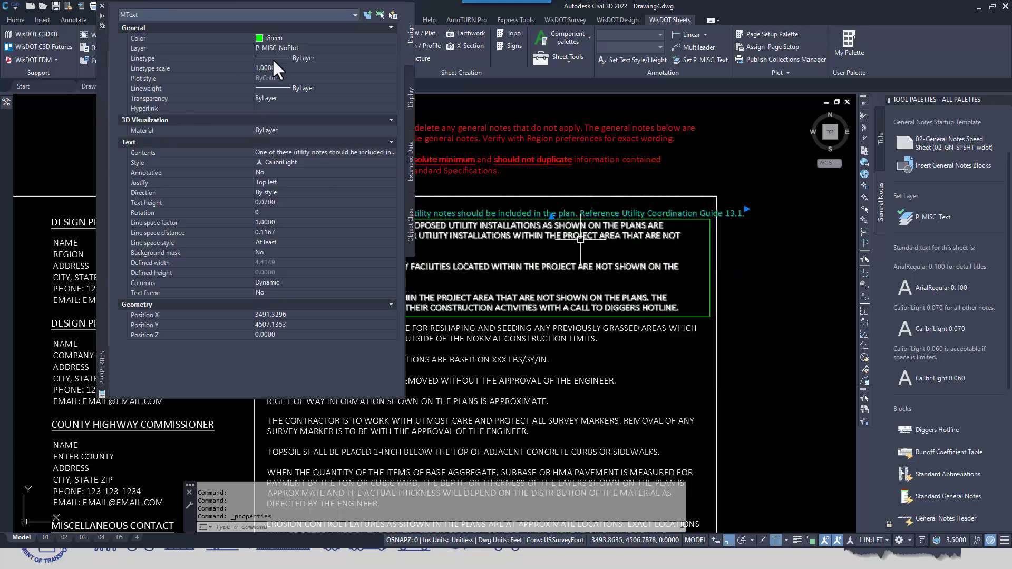
# Close the utility note's properties and review the general notes below the green box in the text editor, highlighting the two curve data notes
pyautogui.click(100, 5)
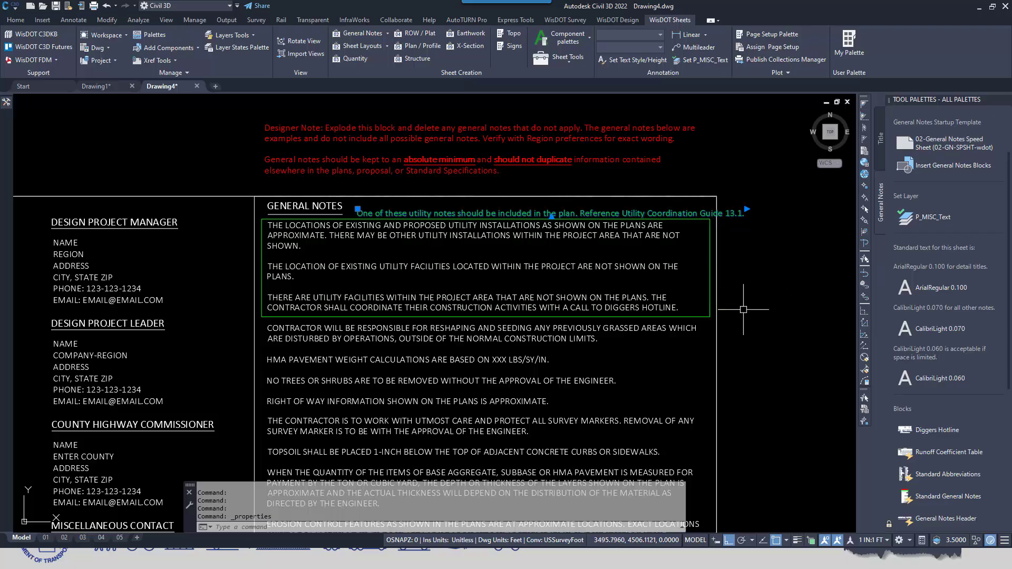
pyautogui.press('Escape')
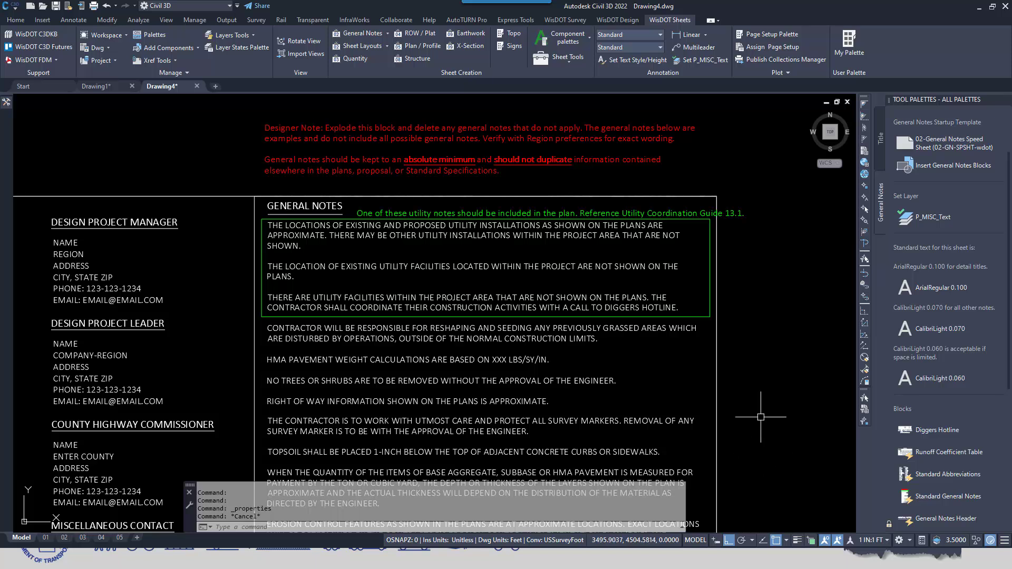
pyautogui.moveTo(762, 469); pyautogui.dragTo(763, 273, button='middle')
pyautogui.scroll(-2, 680, 276)
pyautogui.click(445, 234)
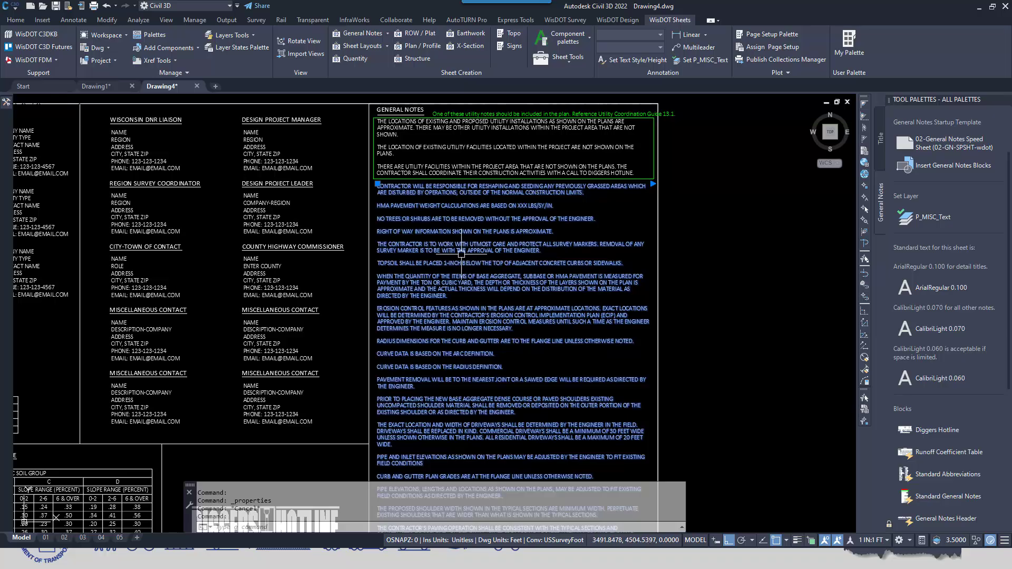
pyautogui.doubleClick(410, 299)
pyautogui.scroll(-10, 410, 299)
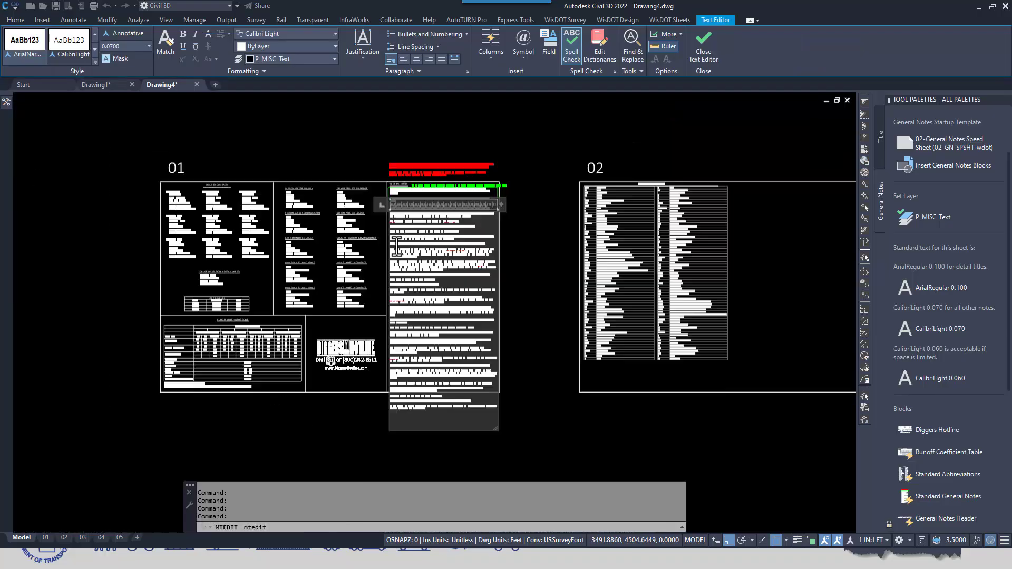
pyautogui.scroll(10, 443, 311)
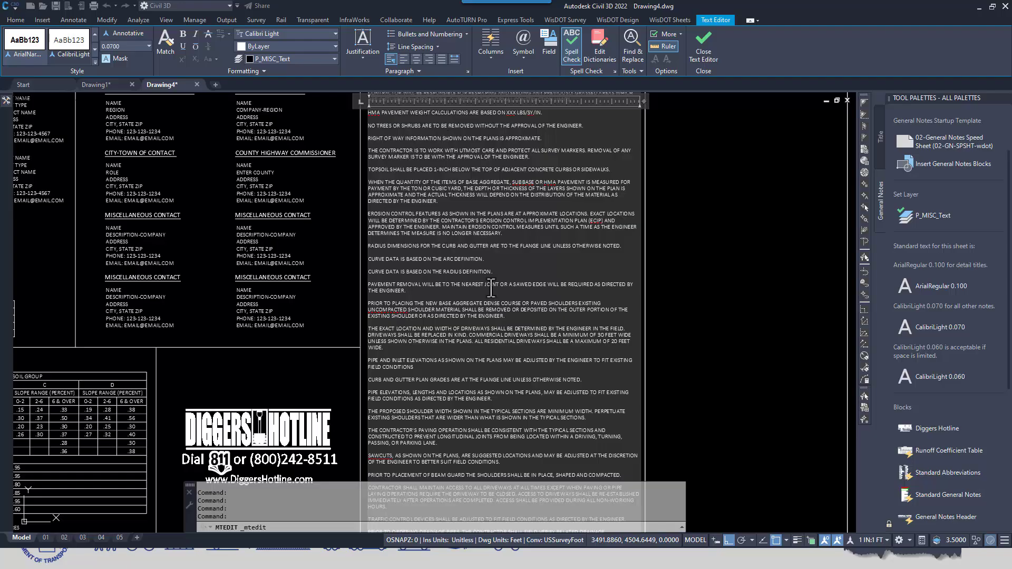
pyautogui.moveTo(466, 271); pyautogui.dragTo(371, 257)
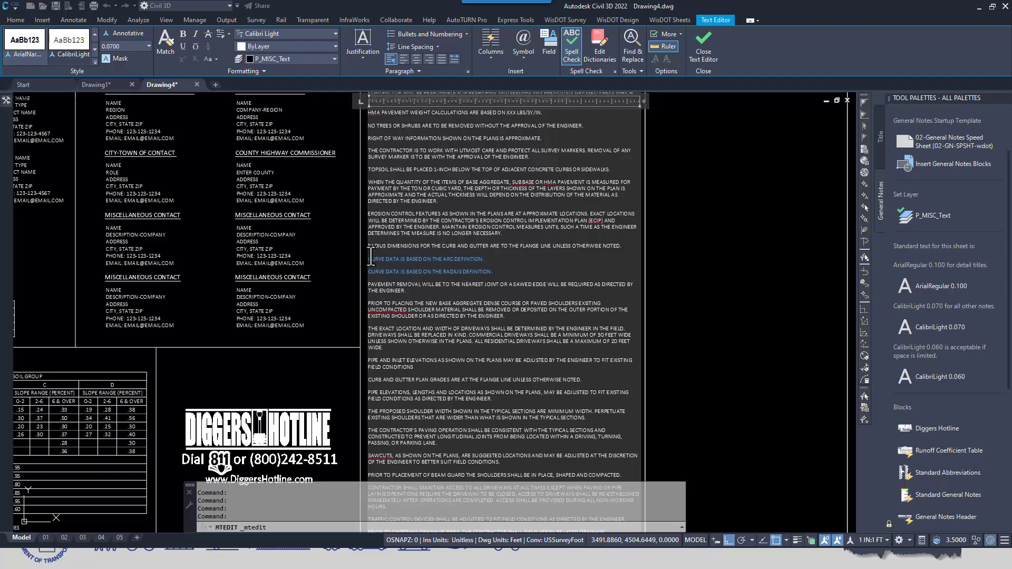
pyautogui.click(704, 313)
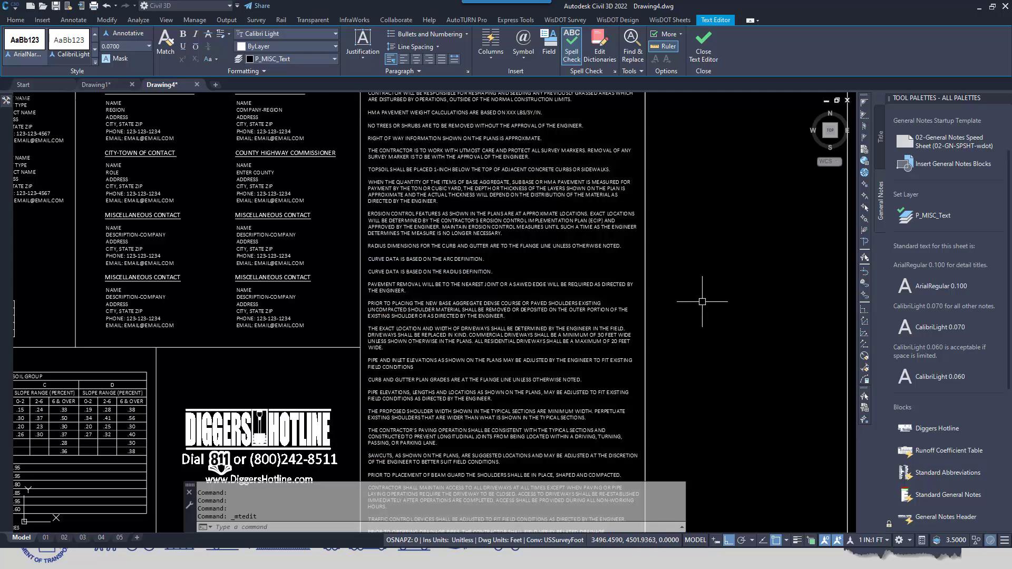
# Explode the Standard Abbreviations block on sheet 02
pyautogui.scroll(-2, 703, 311)
pyautogui.moveTo(703, 311); pyautogui.dragTo(466, 271, button='middle')
pyautogui.moveTo(625, 226); pyautogui.dragTo(530, 234, button='middle')
pyautogui.scroll(2, 530, 234)
pyautogui.moveTo(766, 240)
pyautogui.mouseDown(button='middle')
pyautogui.moveTo(621, 283)
pyautogui.moveTo(621, 294)
pyautogui.mouseUp(button='middle')
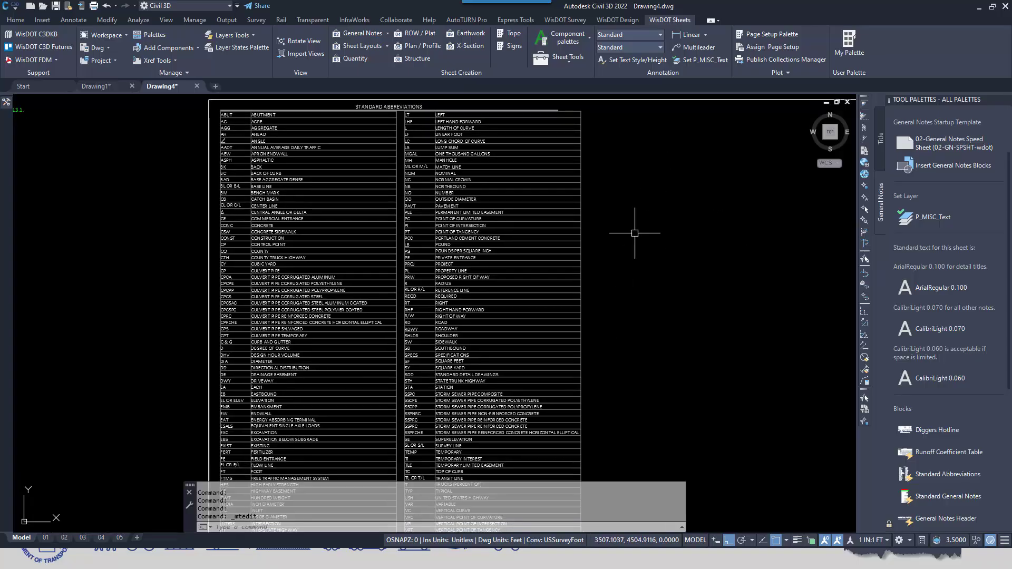
pyautogui.click(527, 159)
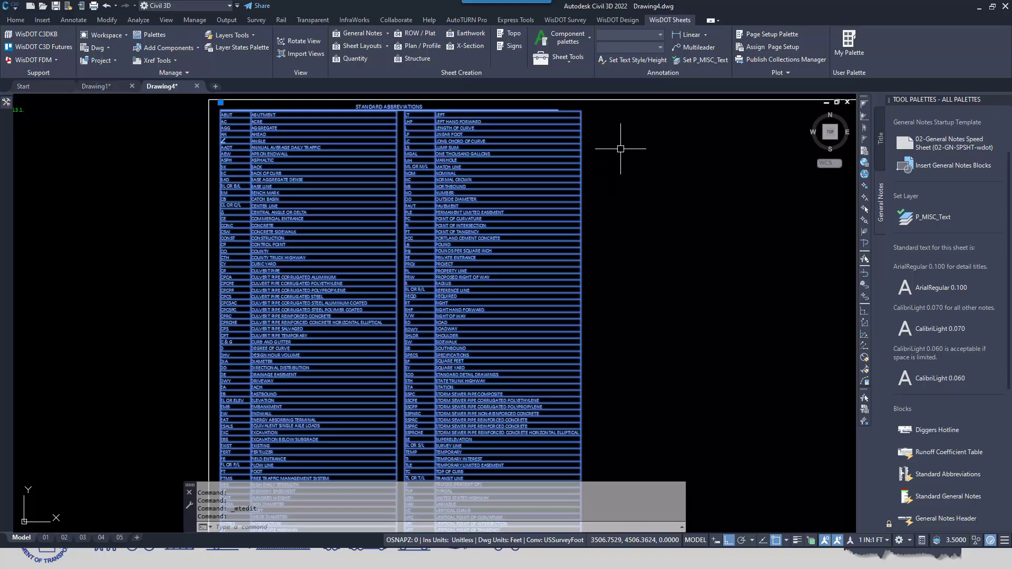
pyautogui.write('EXPLO')
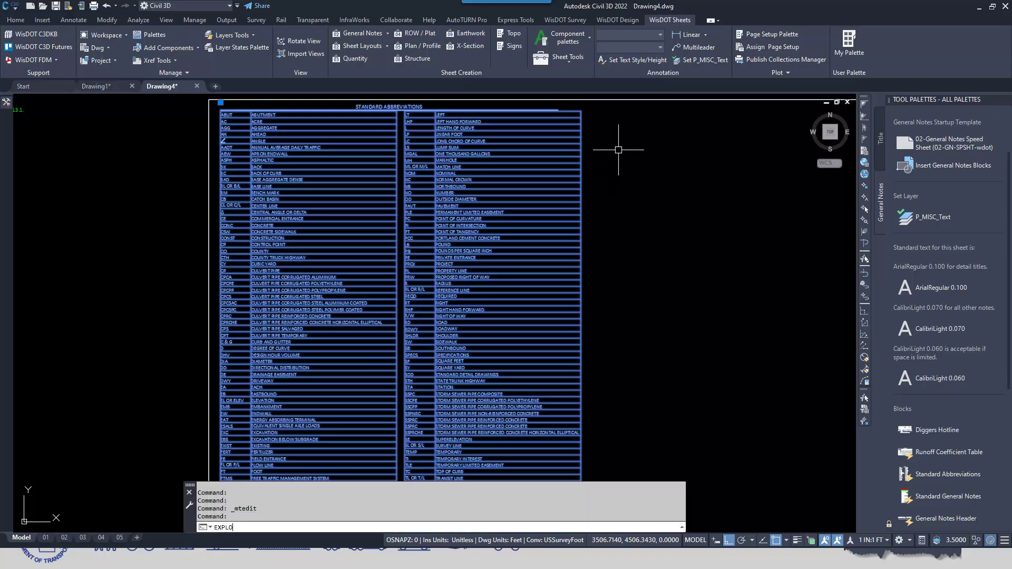
pyautogui.write('DE')
pyautogui.press('Return')
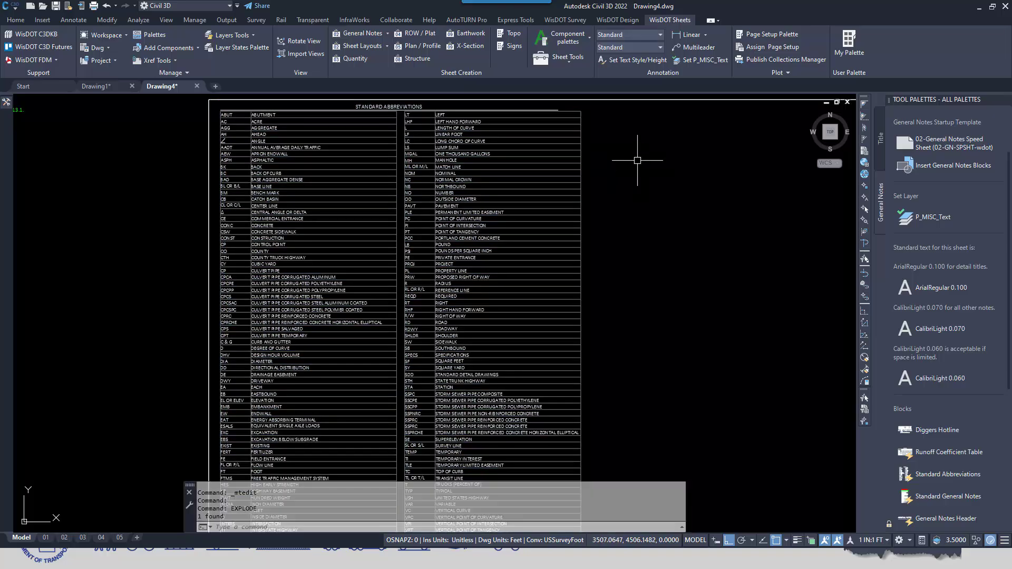
# Select the exploded abbreviations table to inspect its rows and columns, and clear the selection
pyautogui.click(470, 169)
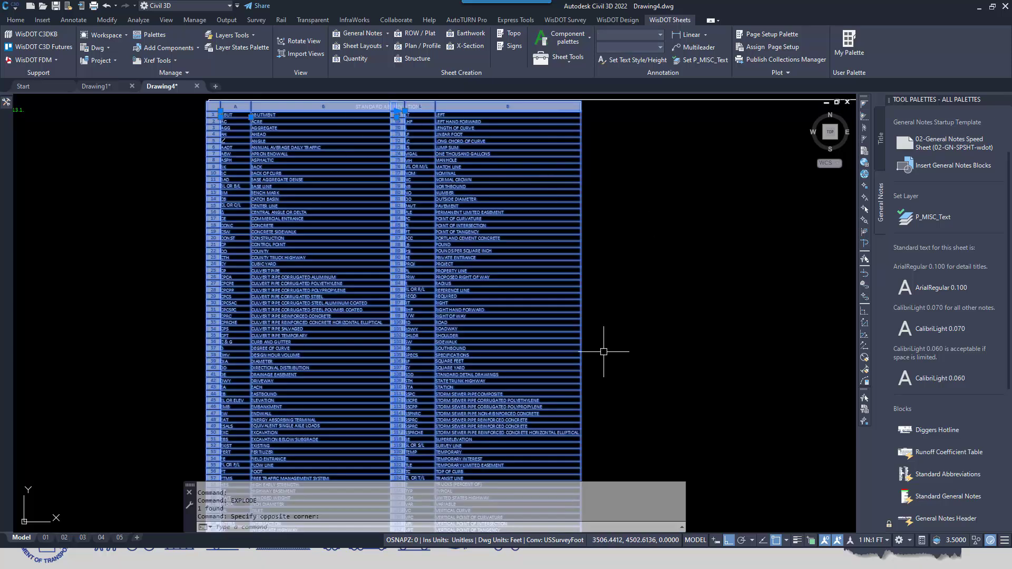
pyautogui.scroll(-2, 552, 359)
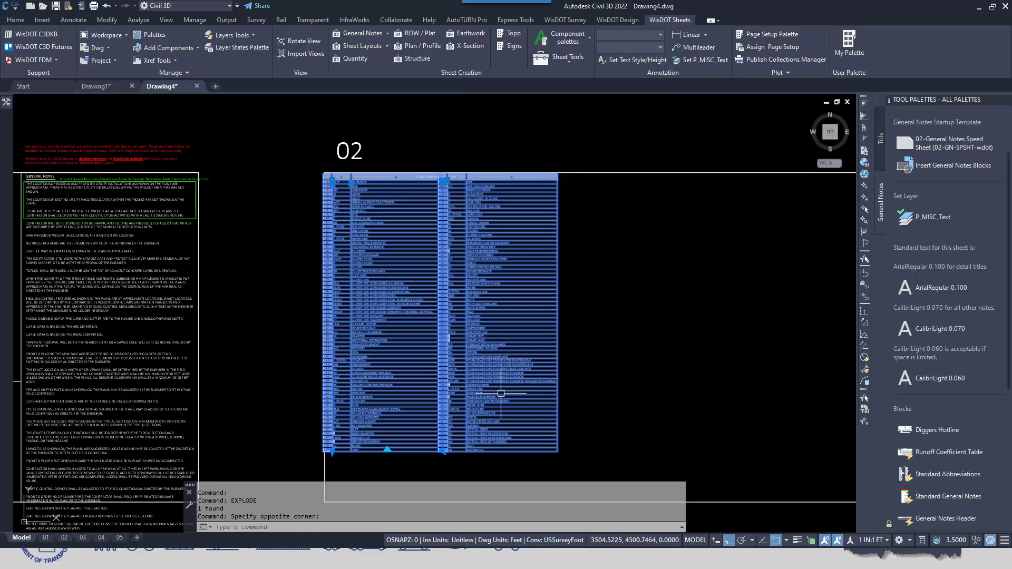
pyautogui.scroll(2, 384, 217)
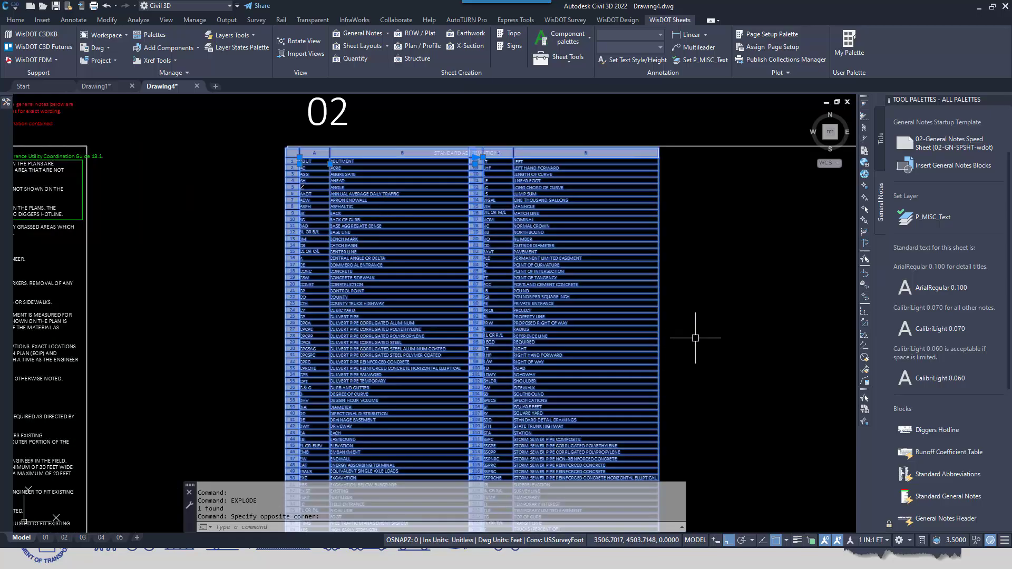
pyautogui.press('Escape')
# Examine the blocks available for general notes and compare them with the contact blocks on sheet 01 and the space on sheet 02
pyautogui.scroll(-3, 707, 329)
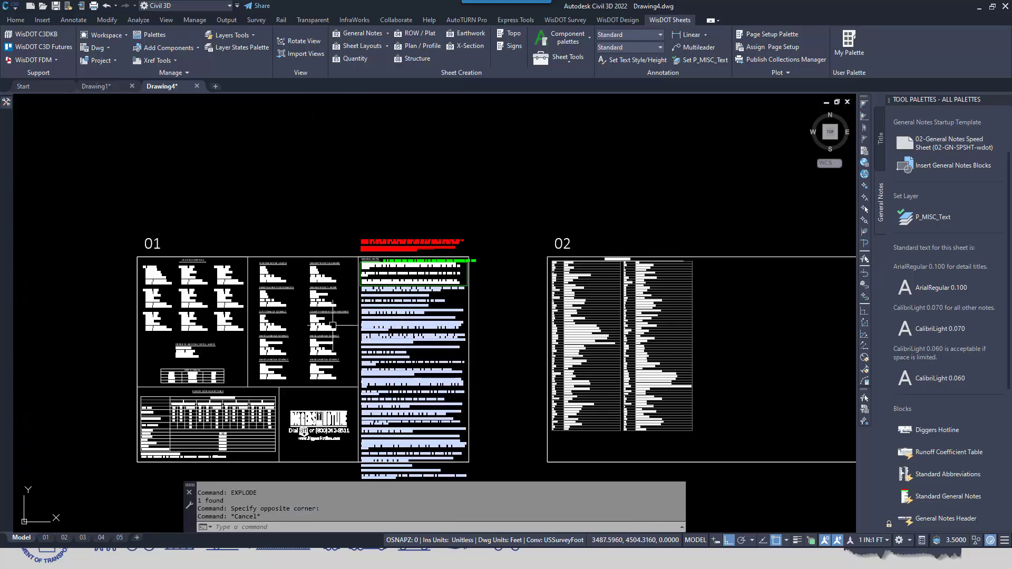
pyautogui.scroll(-10, 960, 426)
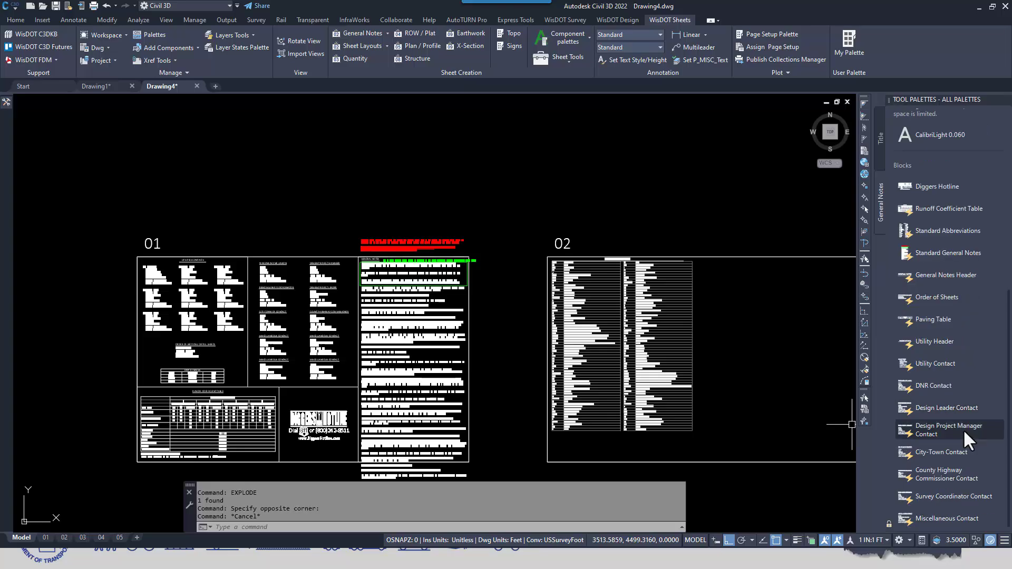
pyautogui.scroll(5, 963, 429)
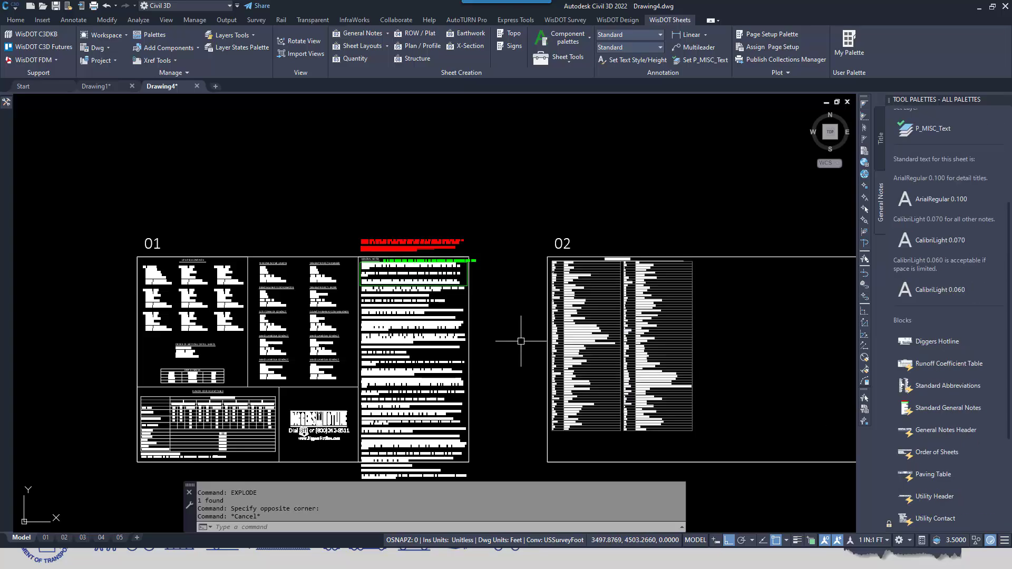
pyautogui.scroll(6, 268, 323)
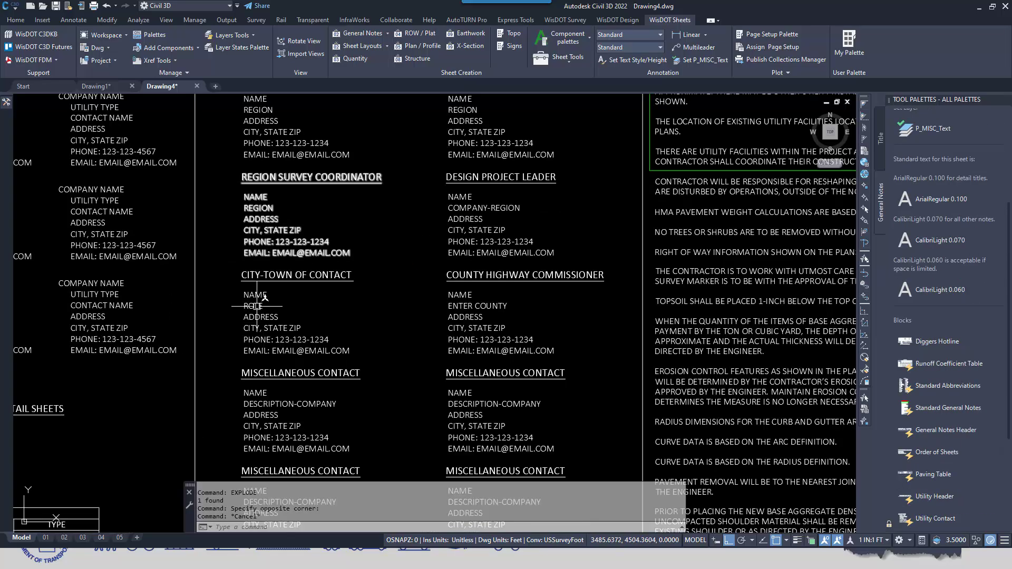
pyautogui.scroll(-2, 467, 340)
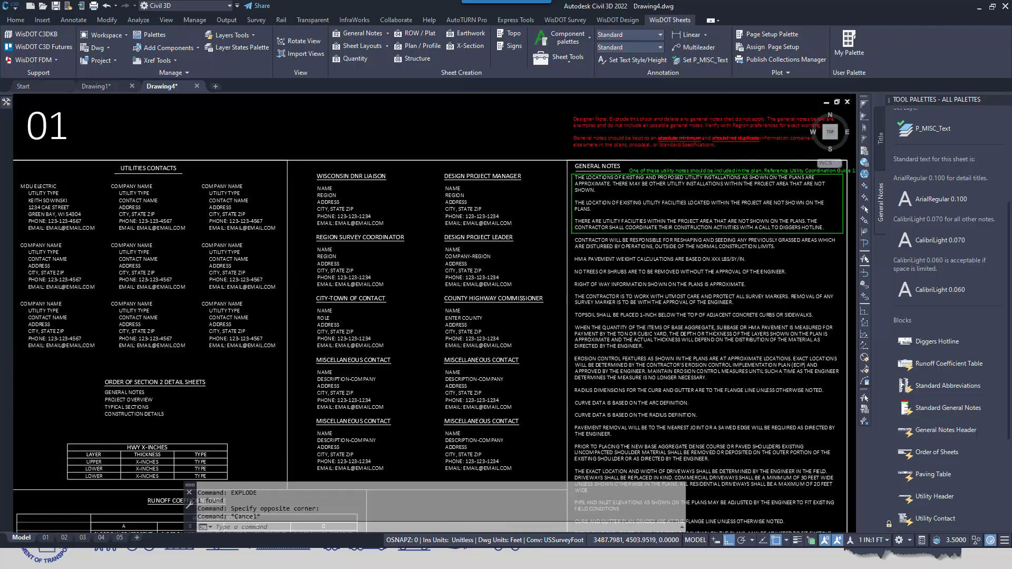
pyautogui.scroll(-1, 441, 338)
pyautogui.scroll(3, 422, 321)
pyautogui.scroll(-2, 416, 319)
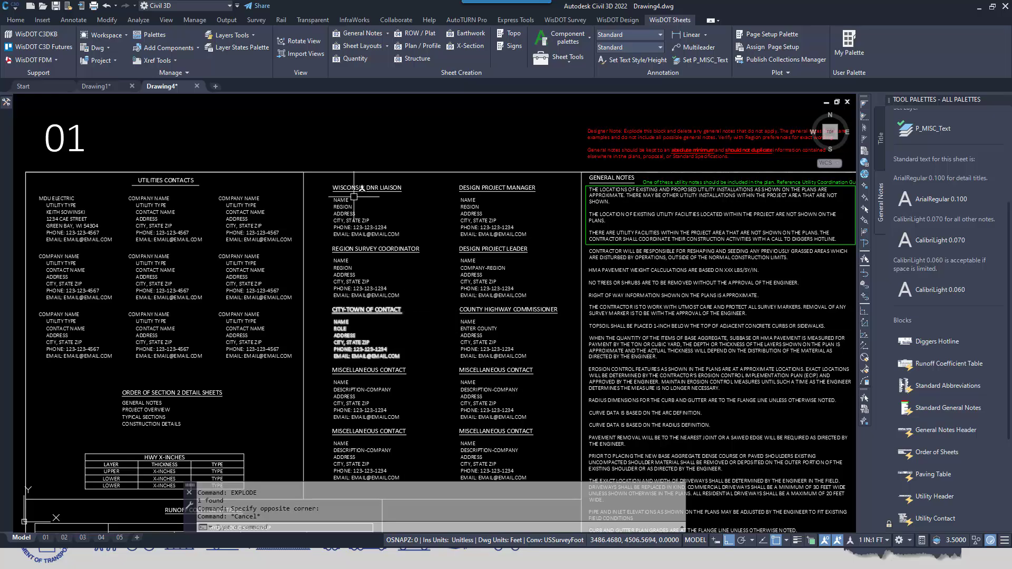
pyautogui.moveTo(569, 381); pyautogui.dragTo(406, 339, button='middle')
pyautogui.scroll(-2, 422, 345)
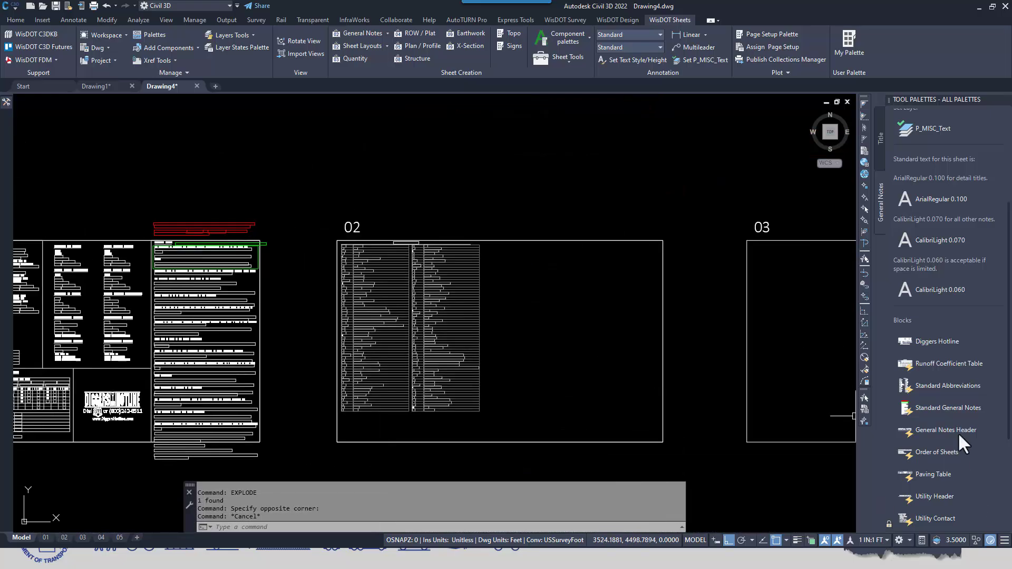
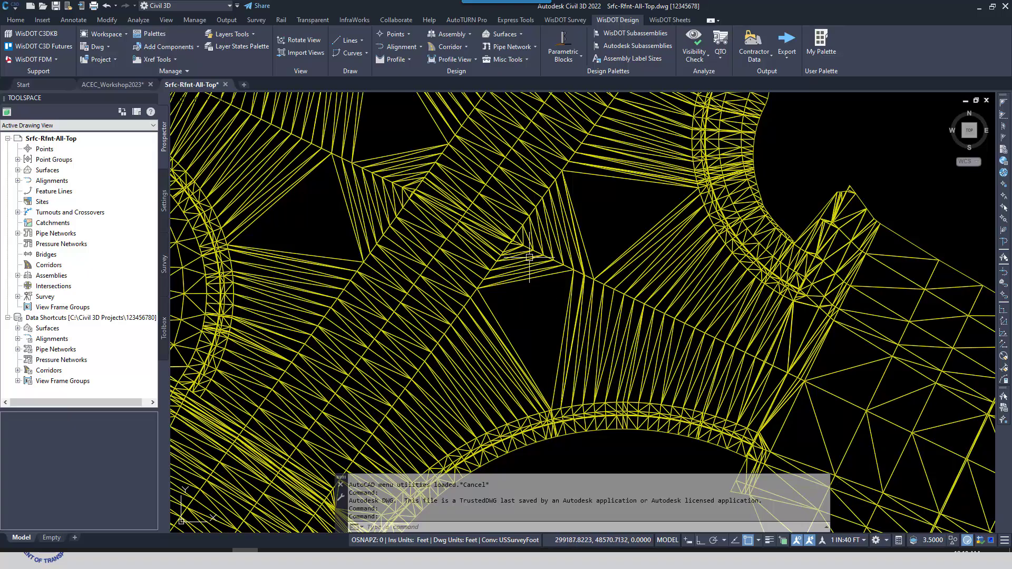
# Draw a line across the southern triangulation gap, from the curb return to the corner where the road lines meet at the intersection
pyautogui.moveTo(526, 290); pyautogui.dragTo(531, 346, button='middle')
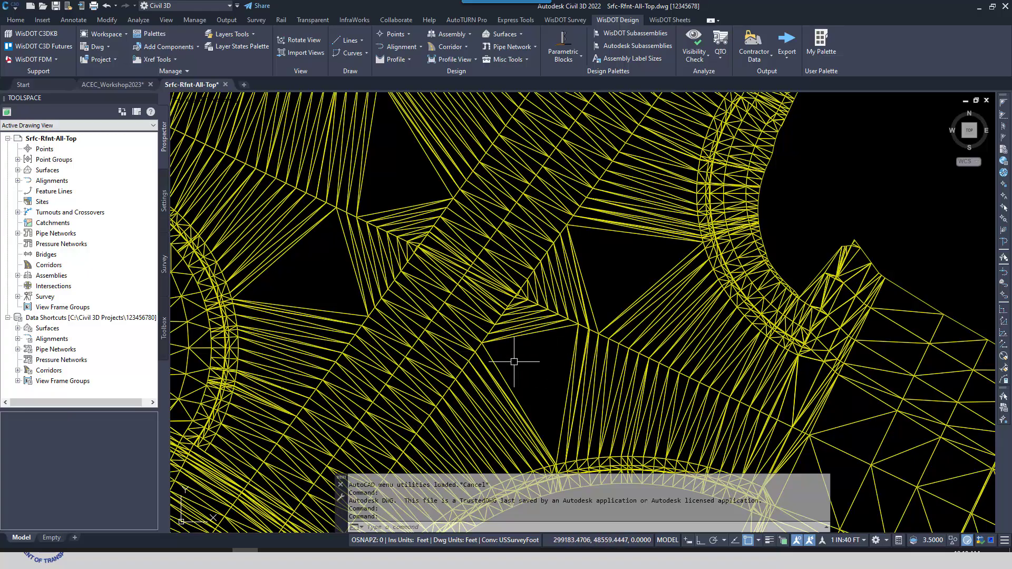
pyautogui.moveTo(563, 377)
pyautogui.mouseDown(button='middle')
pyautogui.moveTo(527, 371)
pyautogui.moveTo(513, 327)
pyautogui.mouseUp(button='middle')
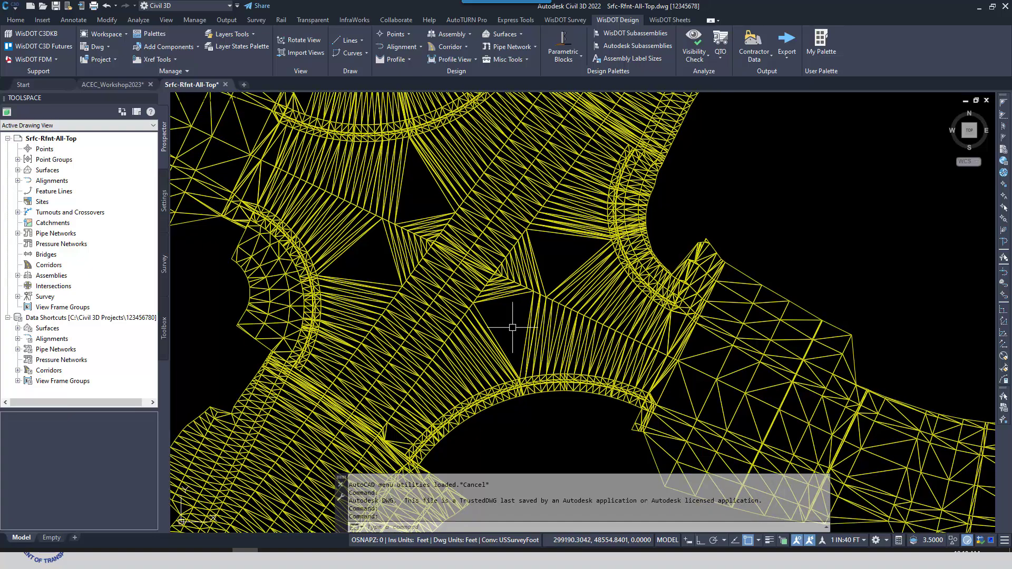
pyautogui.scroll(2, 513, 328)
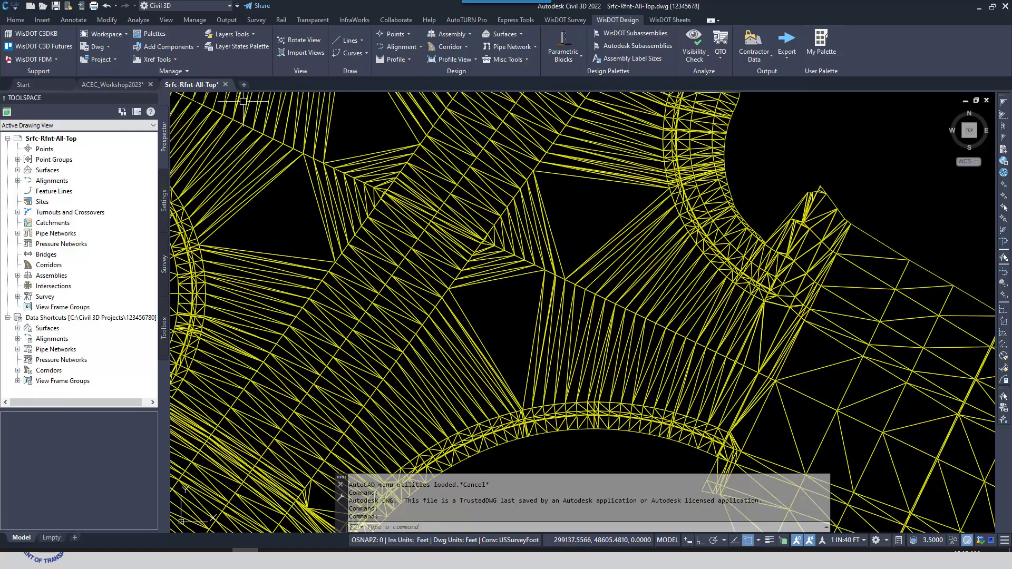
pyautogui.click(16, 20)
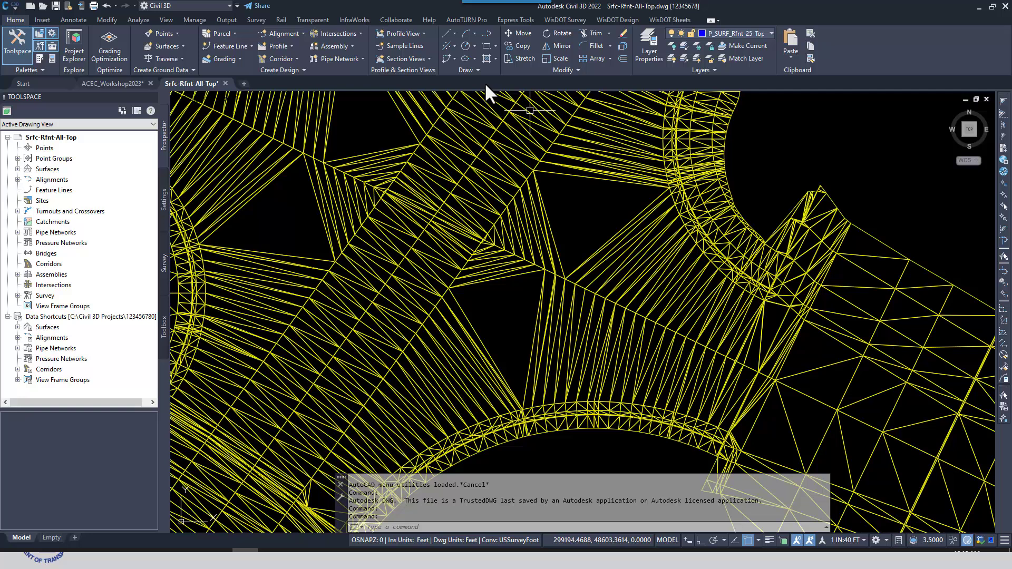
pyautogui.click(454, 33)
pyautogui.click(460, 47)
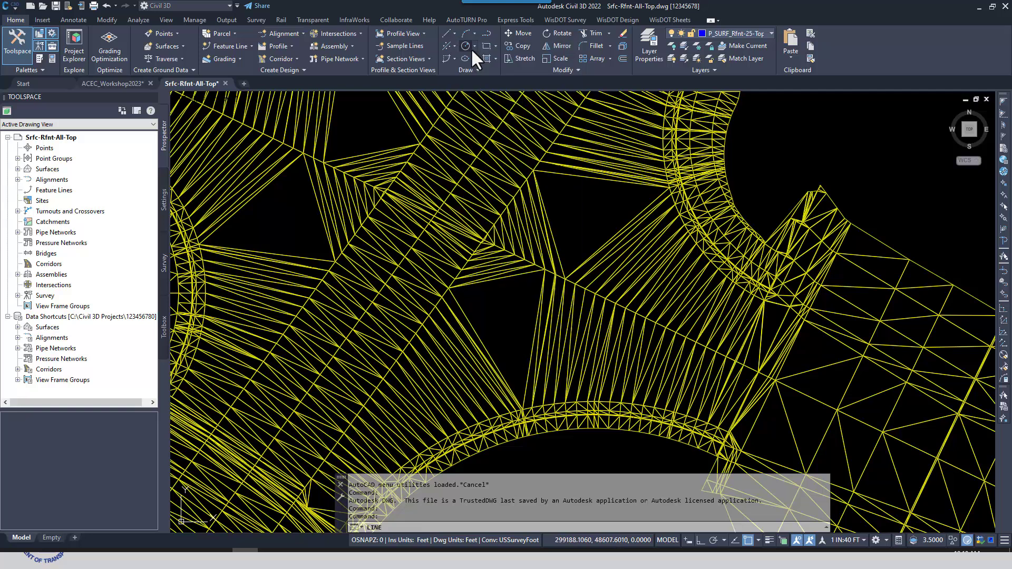
pyautogui.click(522, 393)
pyautogui.scroll(3, 509, 261)
pyautogui.scroll(2, 506, 257)
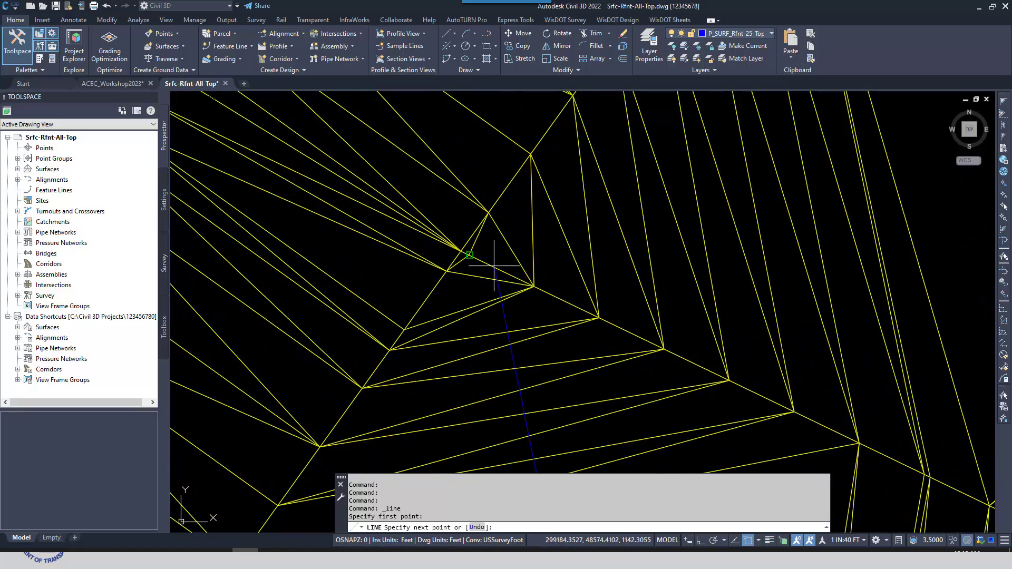
pyautogui.click(461, 251)
pyautogui.press('Return')
pyautogui.scroll(-4, 532, 305)
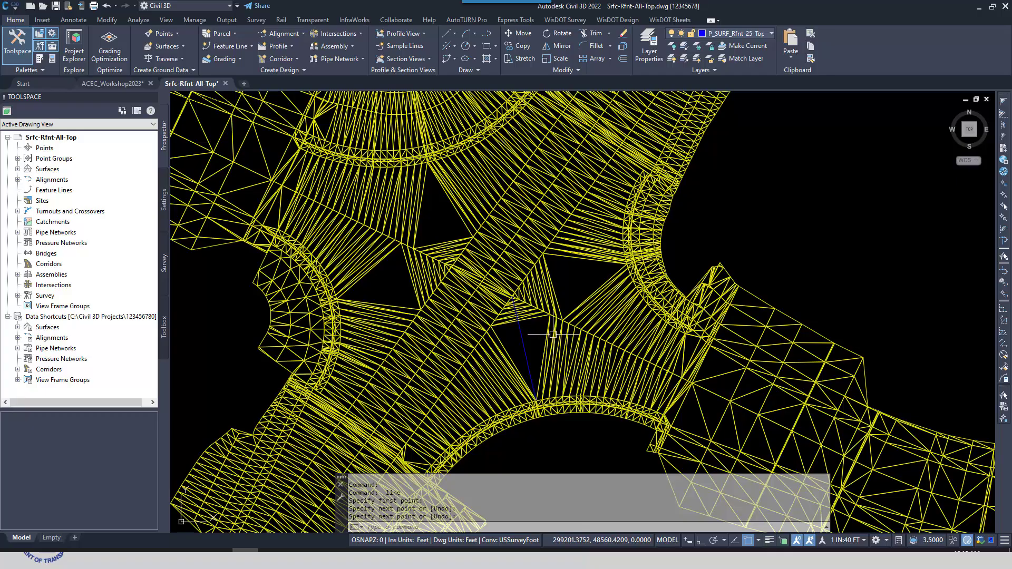
# Add the drawn line to the Rfnt-25-Top surface as a Standard breakline, keeping the default weeding and supplementing factors
pyautogui.click(548, 333)
pyautogui.click(195, 52)
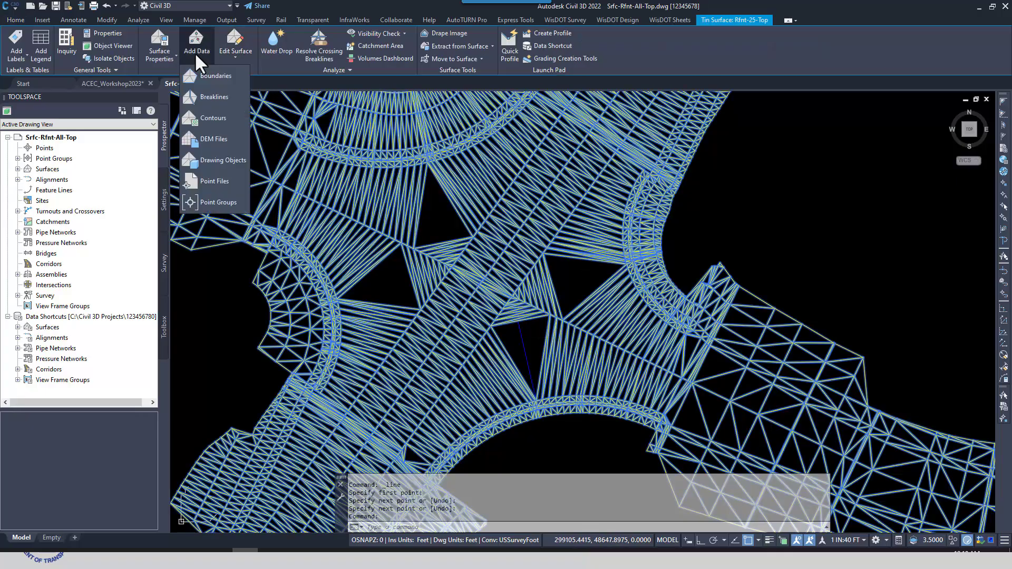
pyautogui.click(217, 96)
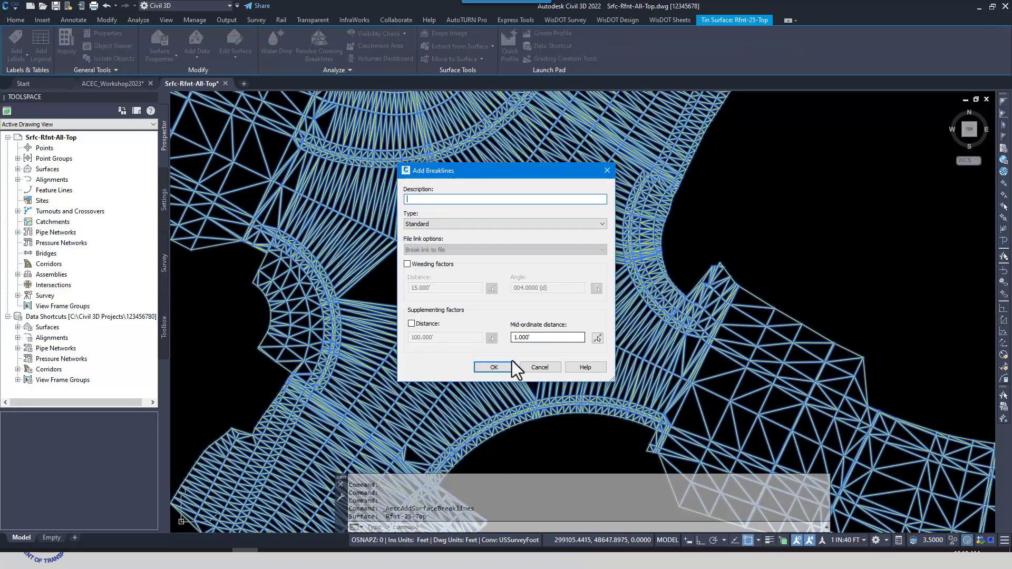
pyautogui.click(500, 367)
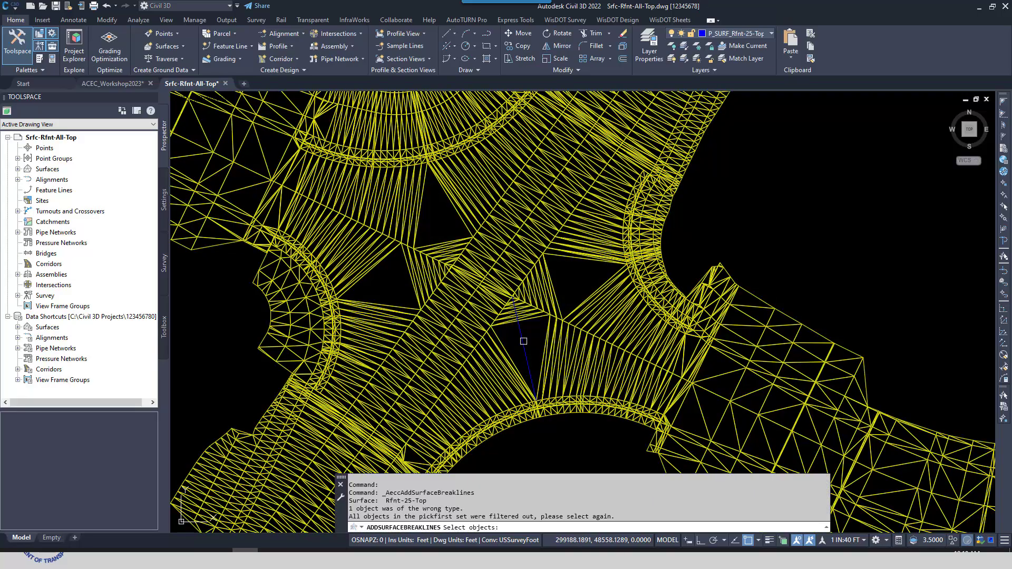
pyautogui.click(697, 254)
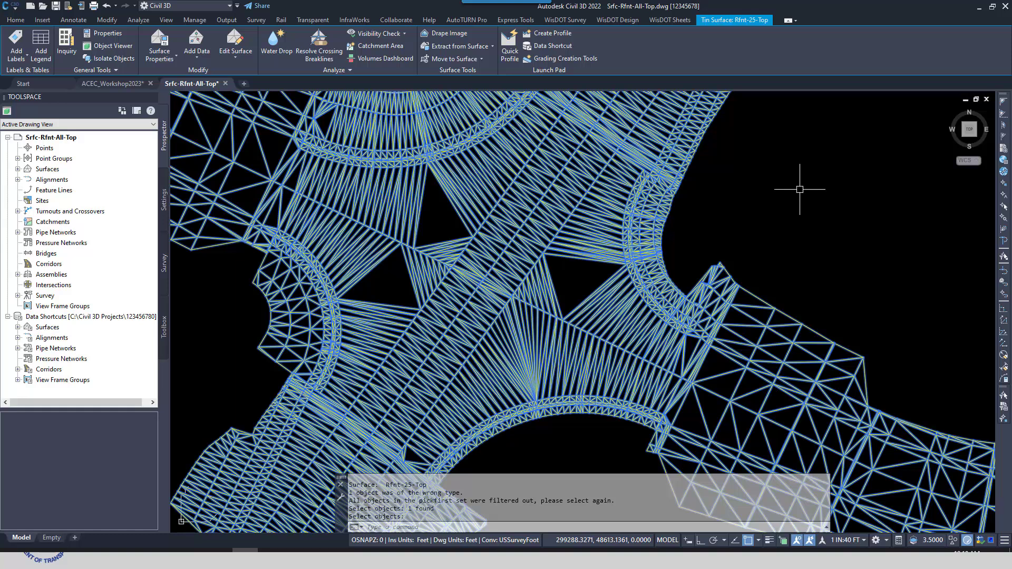
pyautogui.moveTo(539, 388)
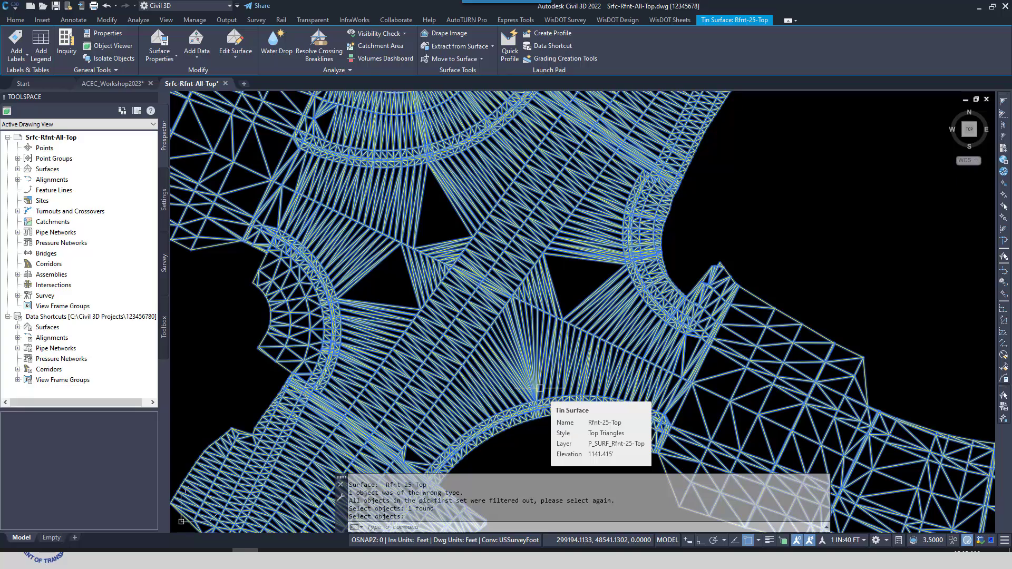
# Clear the surface selection and undo the added breakline together with its source line
pyautogui.press('Escape')
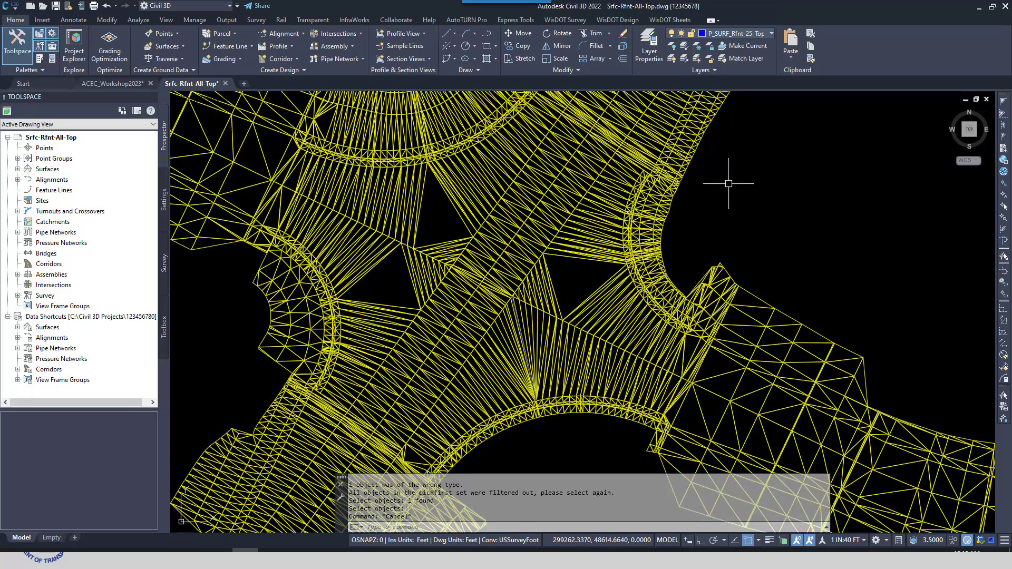
pyautogui.click(115, 6)
pyautogui.click(121, 55)
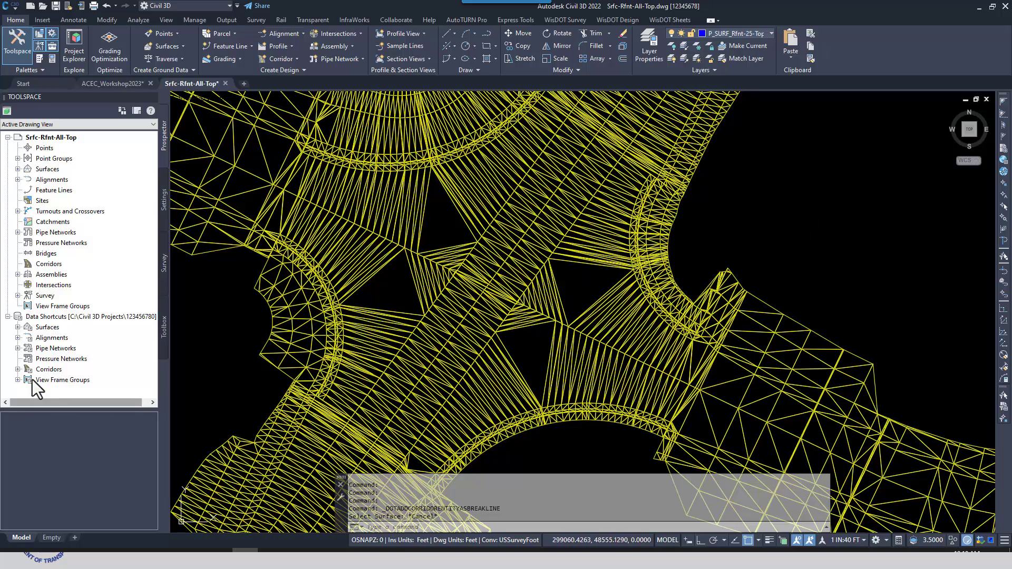
# Create a reference to corridor 25 in the drawing from the project's data shortcuts, using the default settings
pyautogui.click(18, 369)
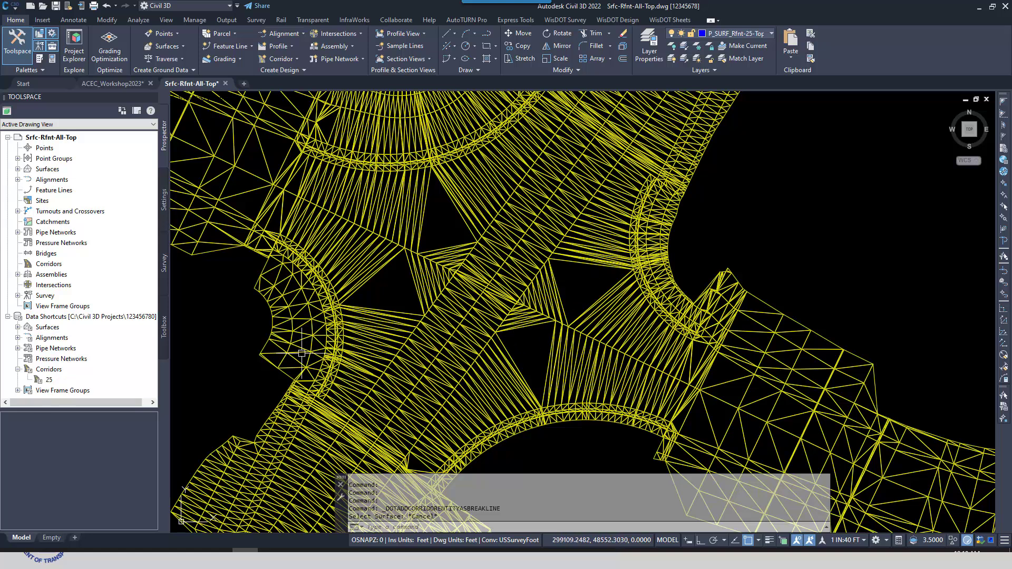
pyautogui.moveTo(39, 382); pyautogui.dragTo(214, 338)
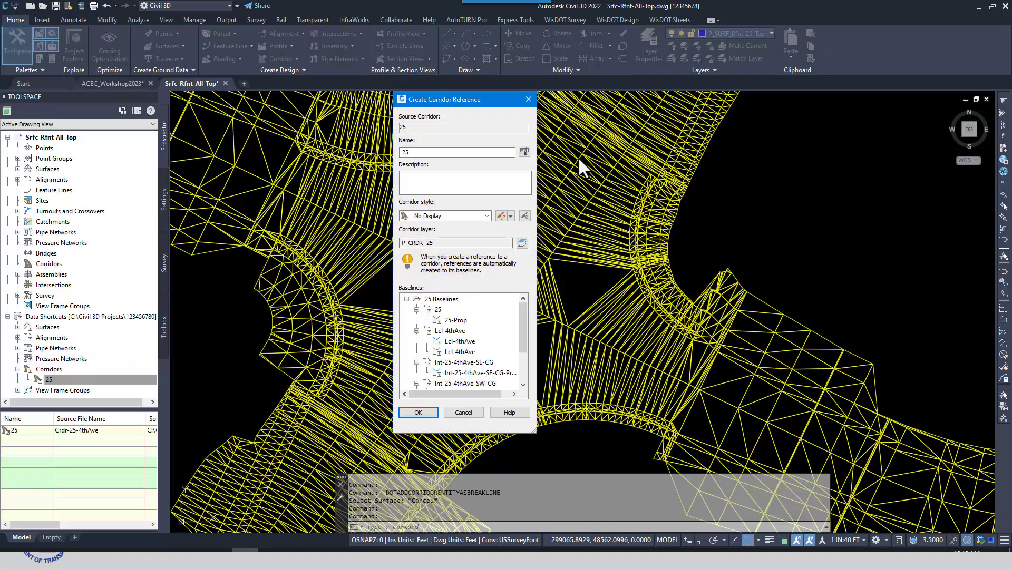
pyautogui.click(418, 413)
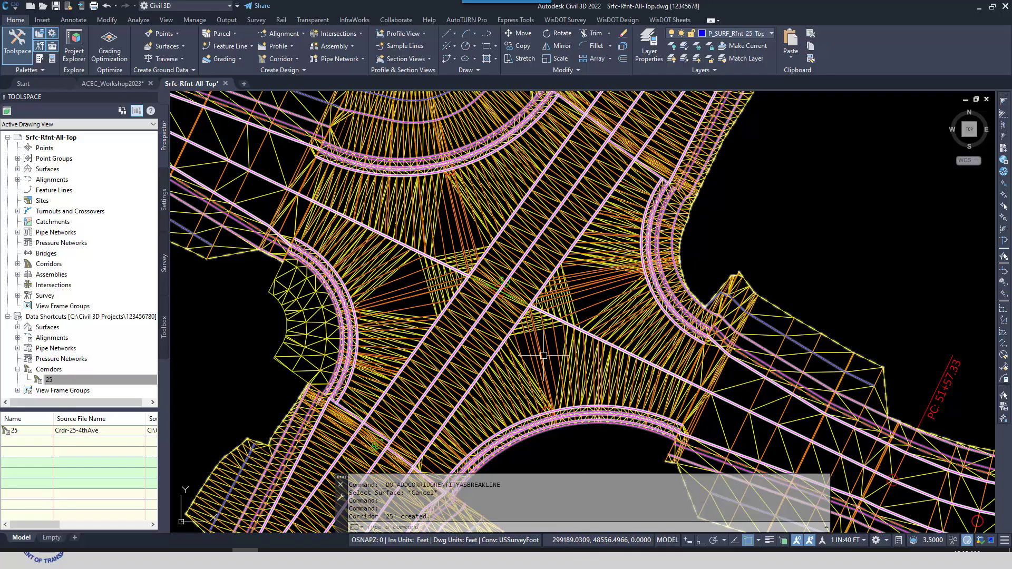
# Run Add Corridor Entity as Breakline on the Rfnt-25-Top surface, using a corridor line that spans the intersection's southern gap
pyautogui.scroll(2, 542, 357)
pyautogui.scroll(2, 543, 355)
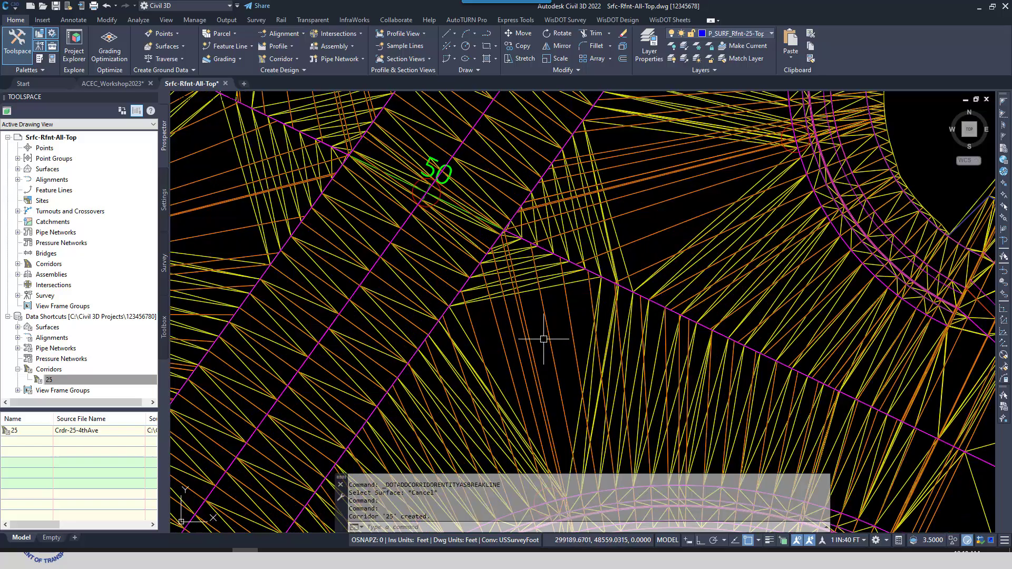
pyautogui.moveTo(543, 339)
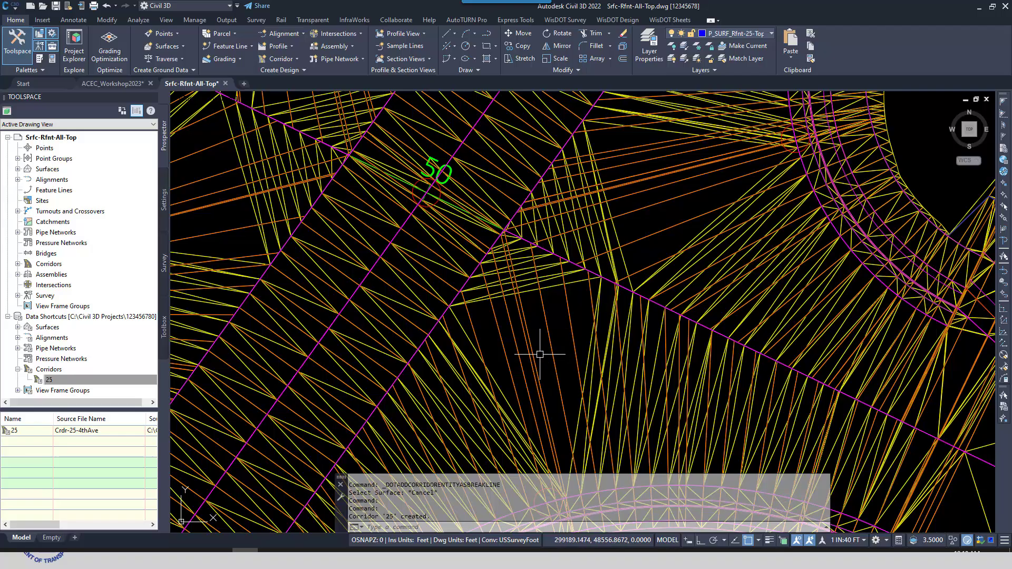
pyautogui.moveTo(547, 363); pyautogui.dragTo(545, 352, button='middle')
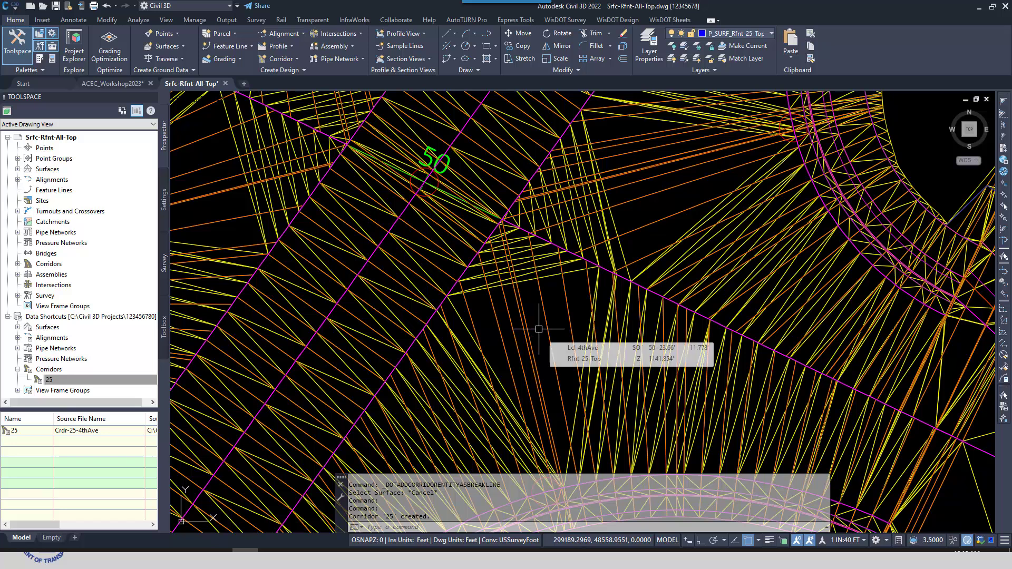
pyautogui.scroll(-3, 560, 358)
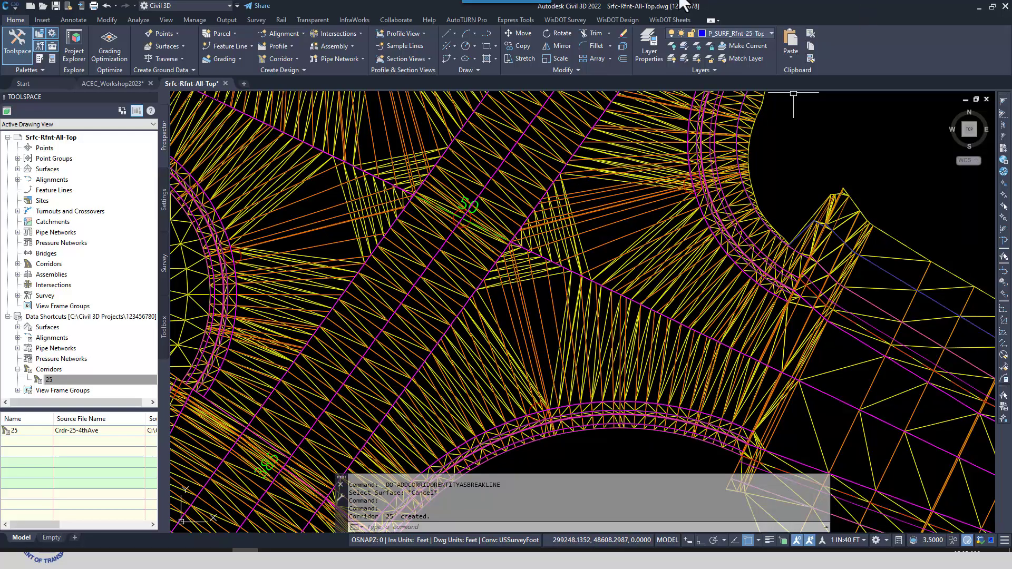
pyautogui.click(616, 20)
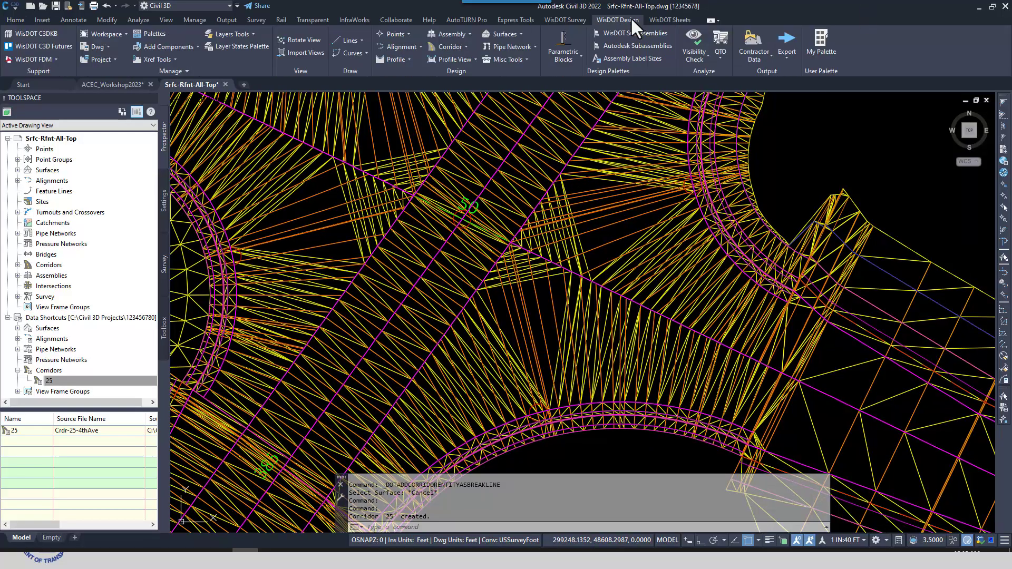
pyautogui.click(520, 33)
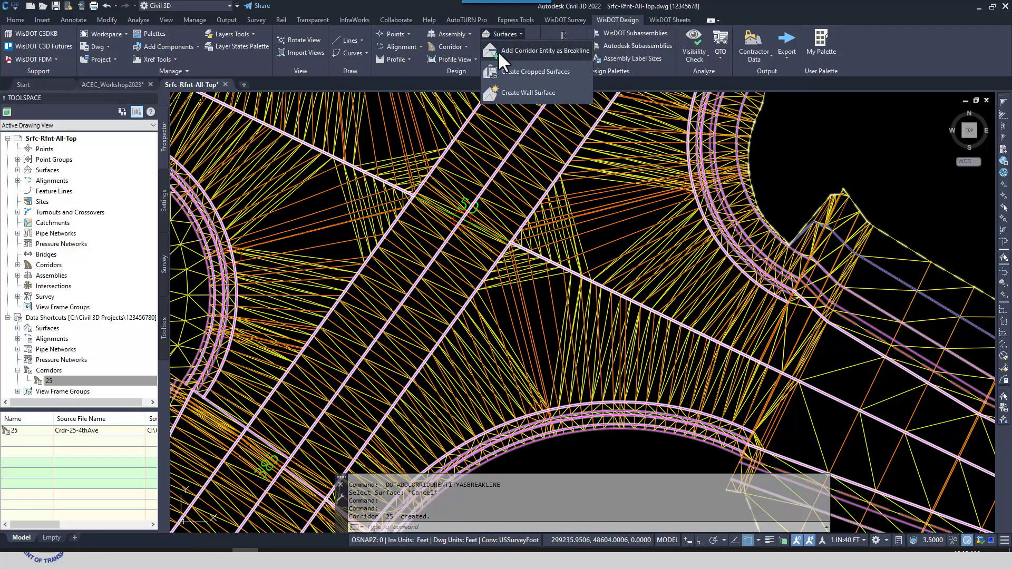
pyautogui.click(556, 51)
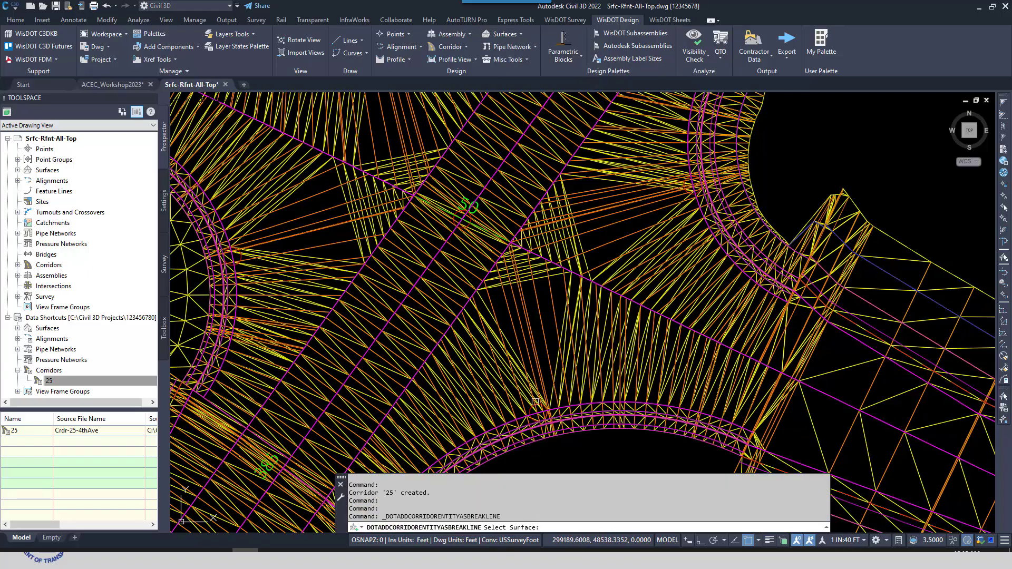
pyautogui.click(563, 320)
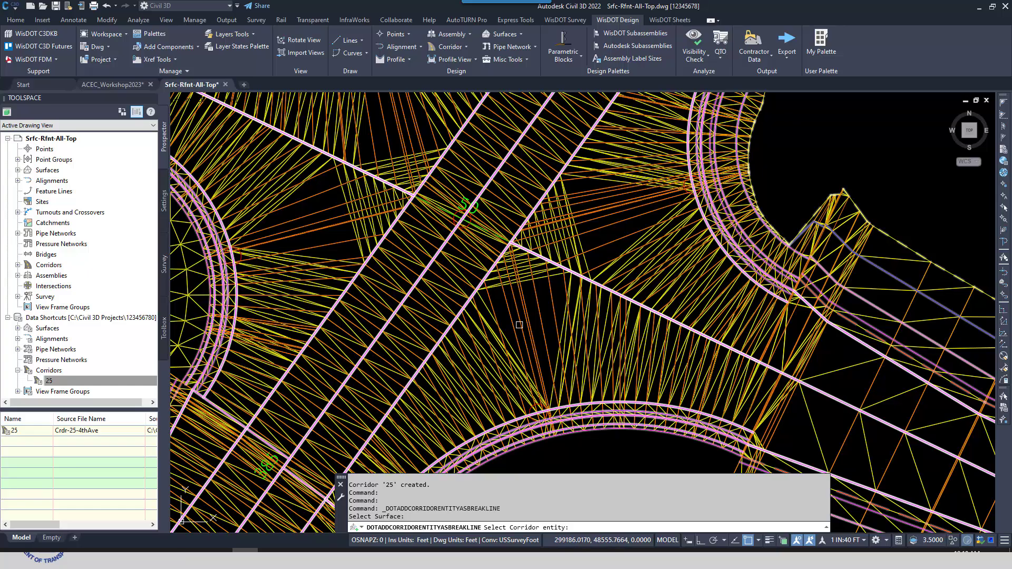
pyautogui.scroll(2, 518, 329)
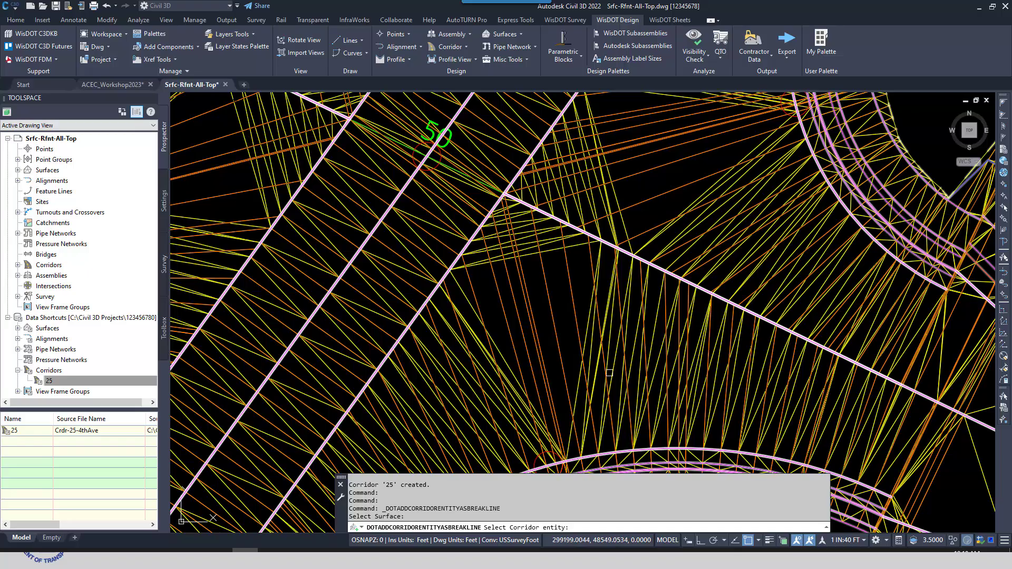
pyautogui.scroll(2, 537, 324)
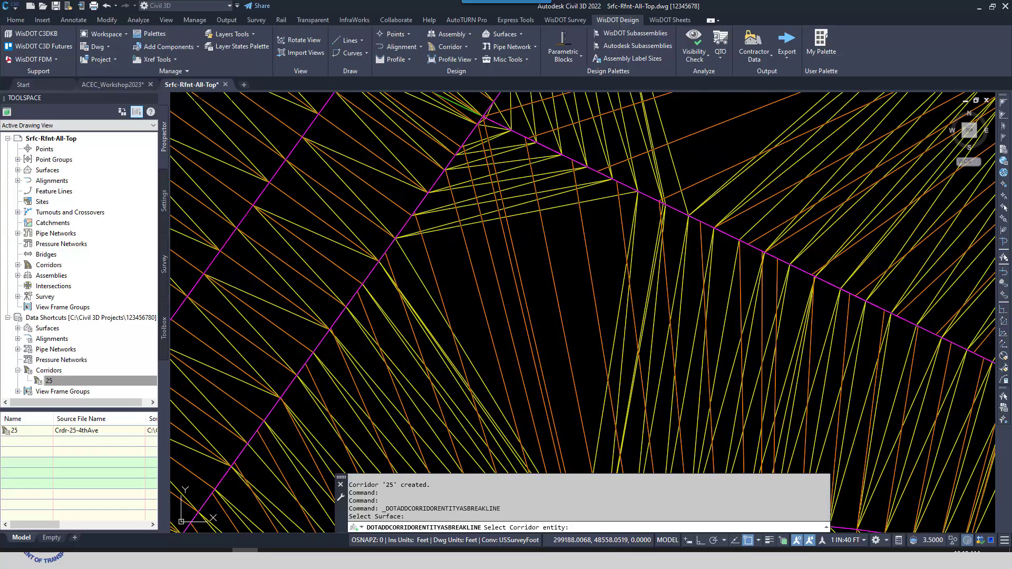
pyautogui.click(581, 393)
# Add corridor lines across the eastern, northern and western gaps of the intersection as surface breaklines, and finish the command
pyautogui.scroll(-3, 529, 325)
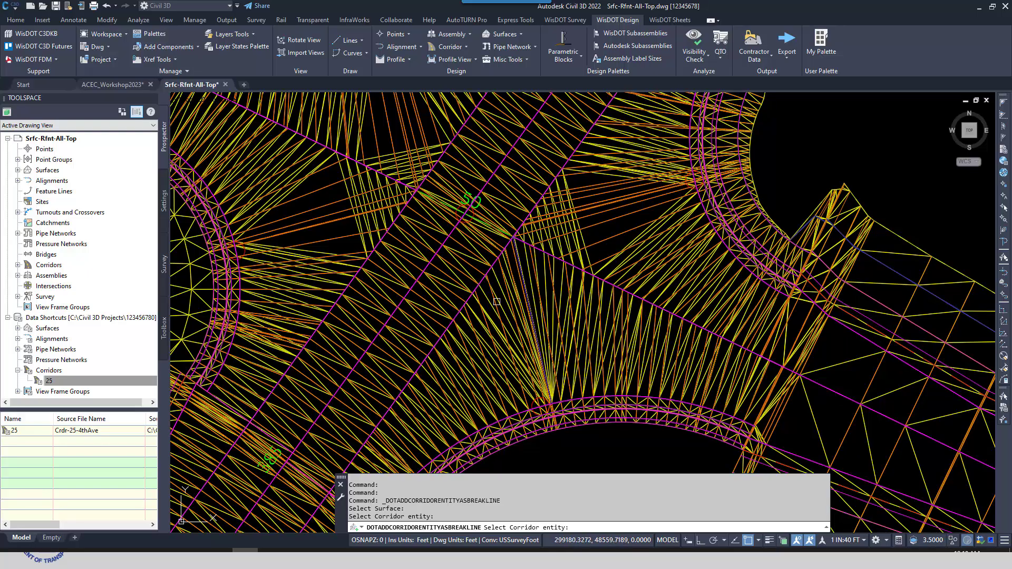
pyautogui.scroll(2, 599, 238)
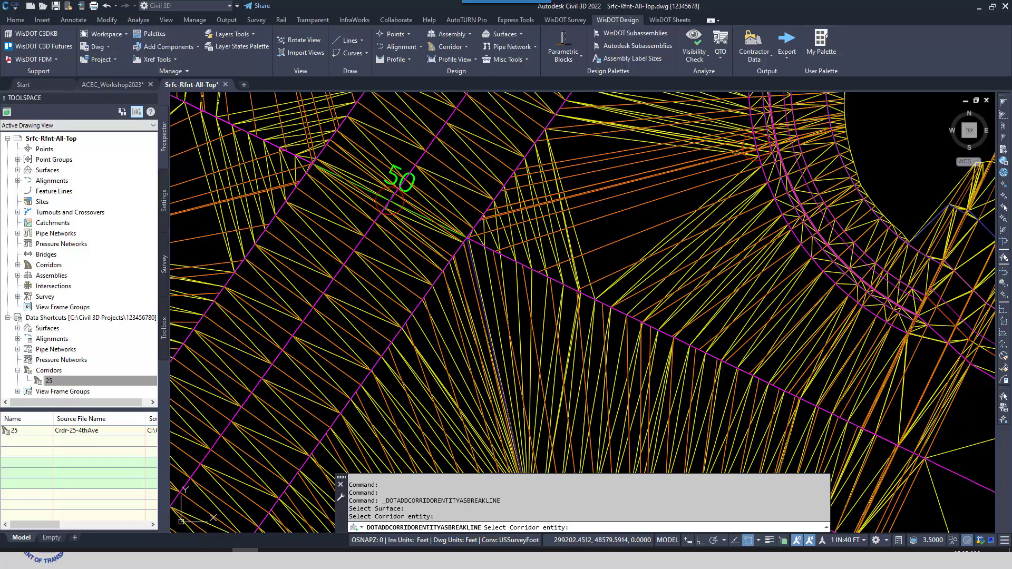
pyautogui.click(530, 313)
pyautogui.moveTo(345, 207); pyautogui.dragTo(451, 365, button='middle')
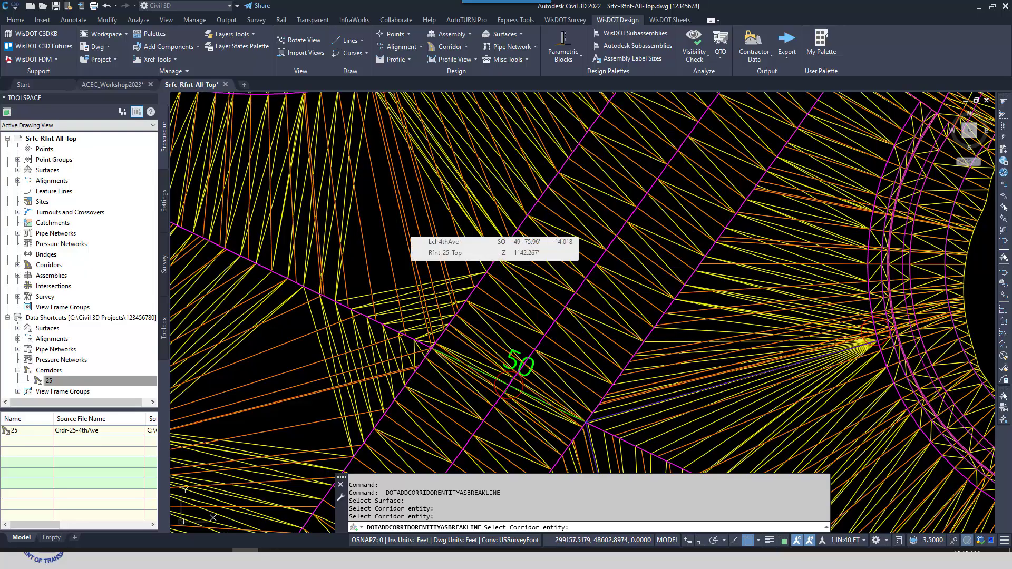
pyautogui.click(401, 221)
pyautogui.moveTo(305, 401); pyautogui.dragTo(454, 224, button='middle')
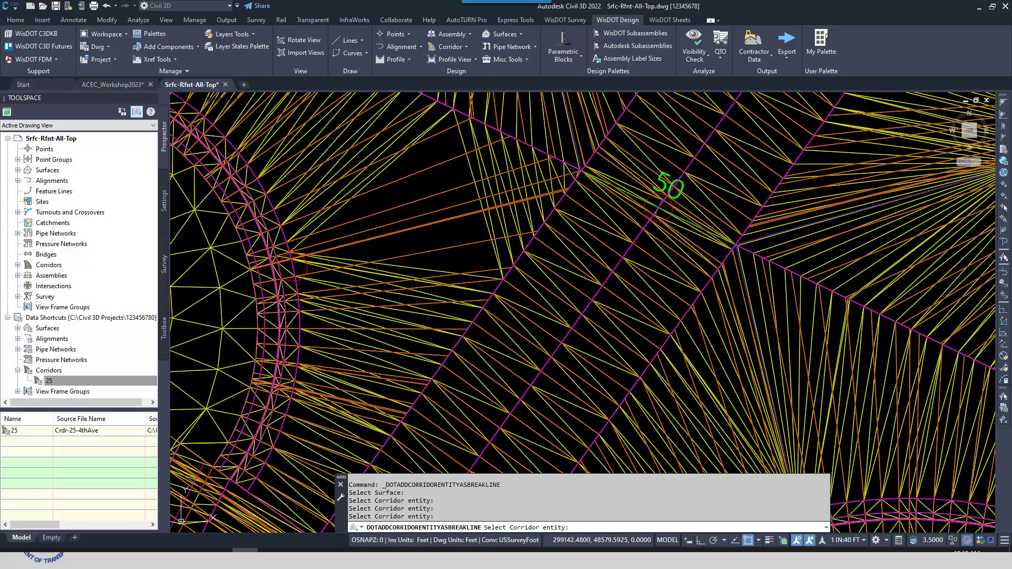
pyautogui.click(444, 208)
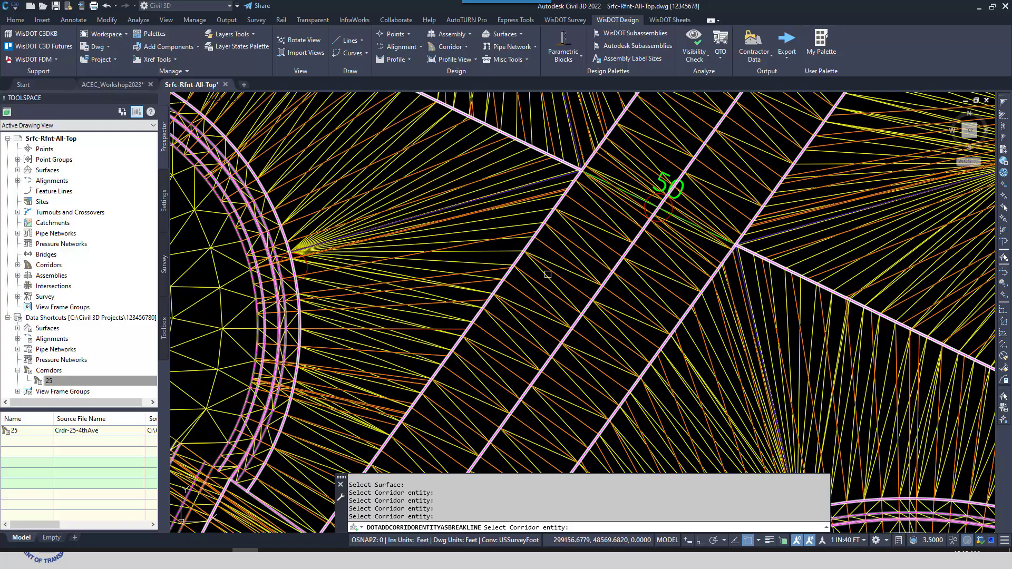
pyautogui.press('Return')
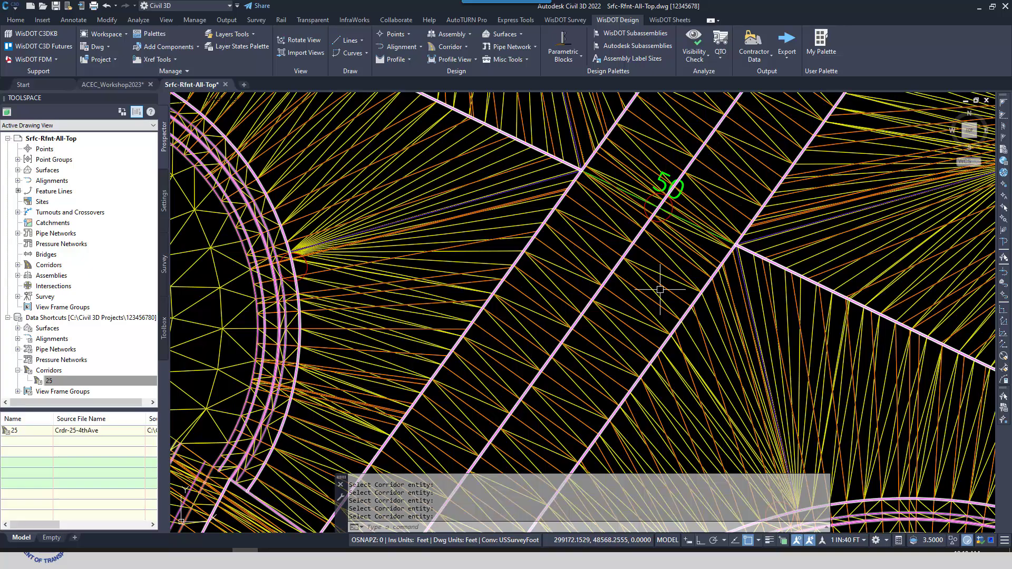
pyautogui.scroll(-4, 652, 289)
pyautogui.moveTo(757, 322); pyautogui.dragTo(593, 322, button='middle')
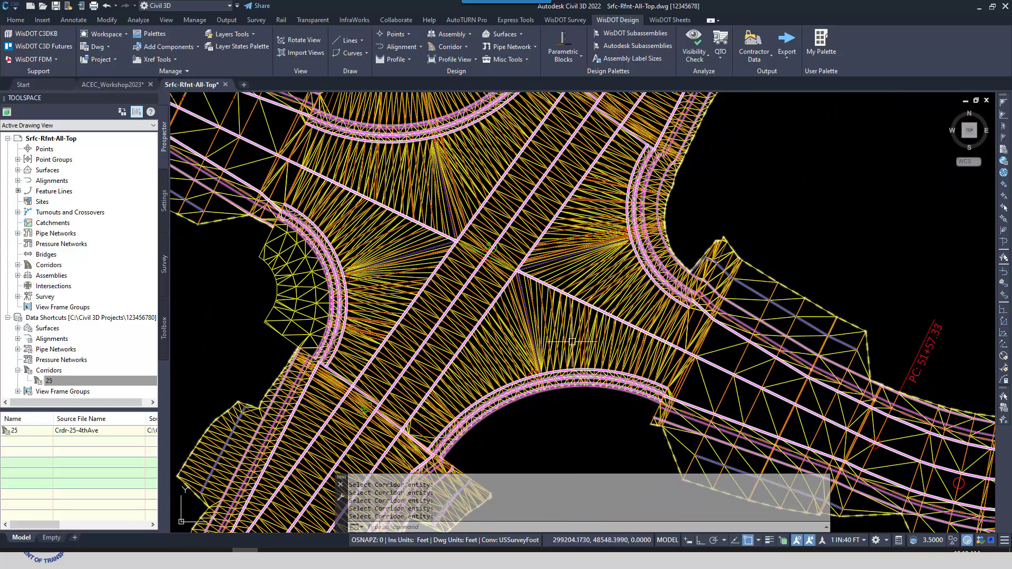
pyautogui.scroll(1, 532, 297)
pyautogui.scroll(1, 527, 291)
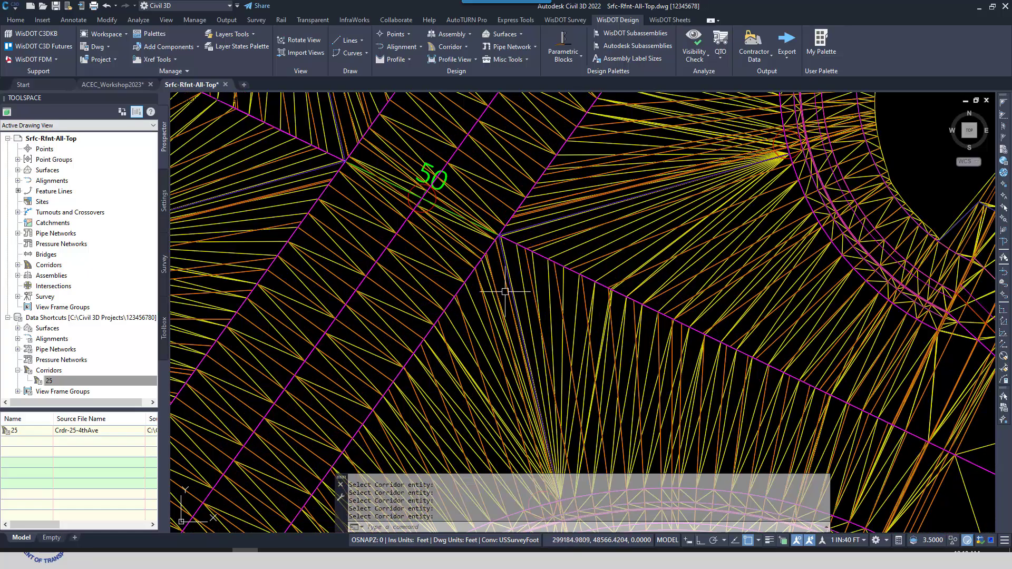
# Review the elevations of the southern gap's breakline relative to Crdr-25-Top in the Elevation Editor, and close the editor and event viewer
pyautogui.click(510, 287)
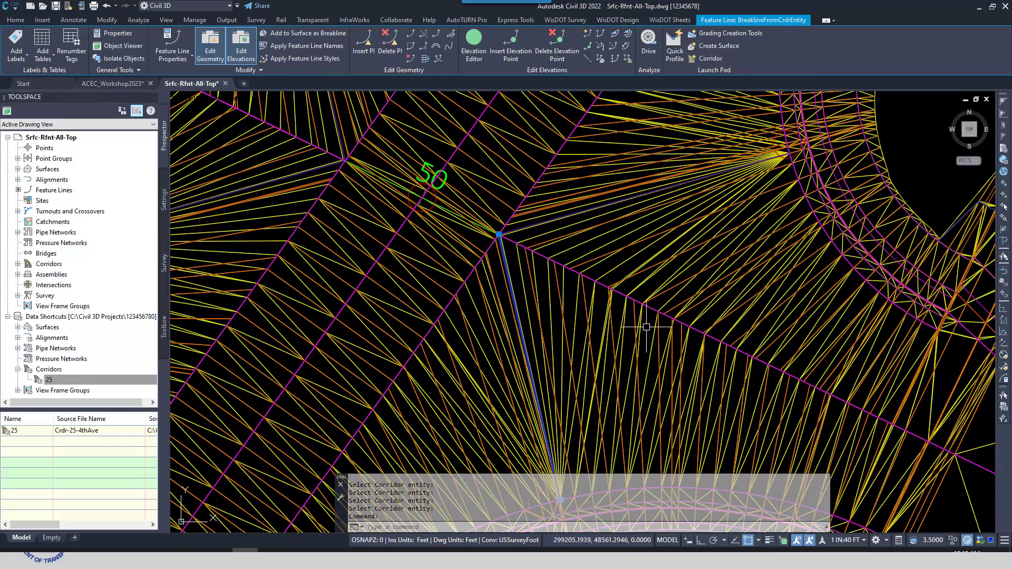
pyautogui.moveTo(627, 369); pyautogui.dragTo(597, 302, button='middle')
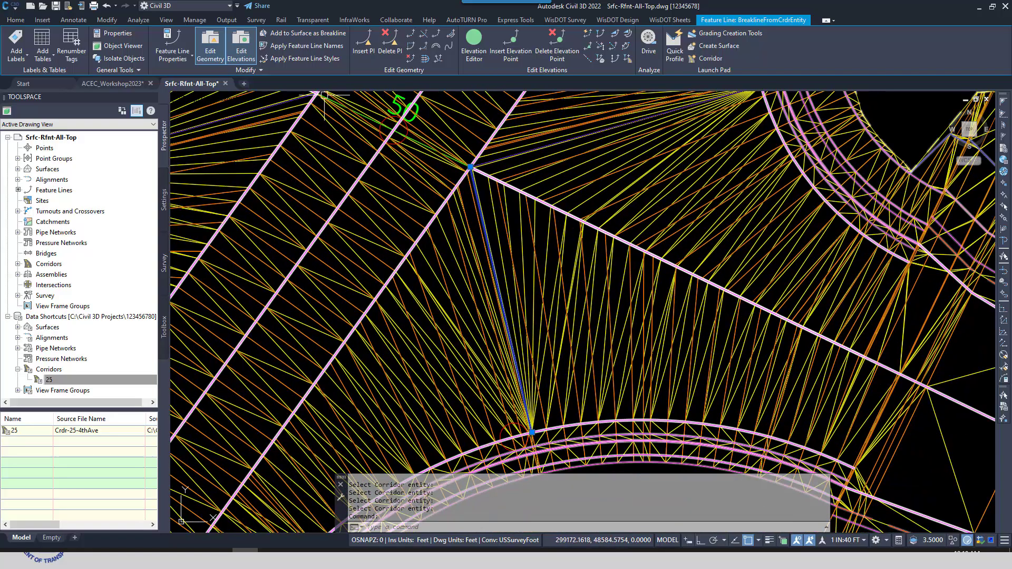
pyautogui.click(478, 45)
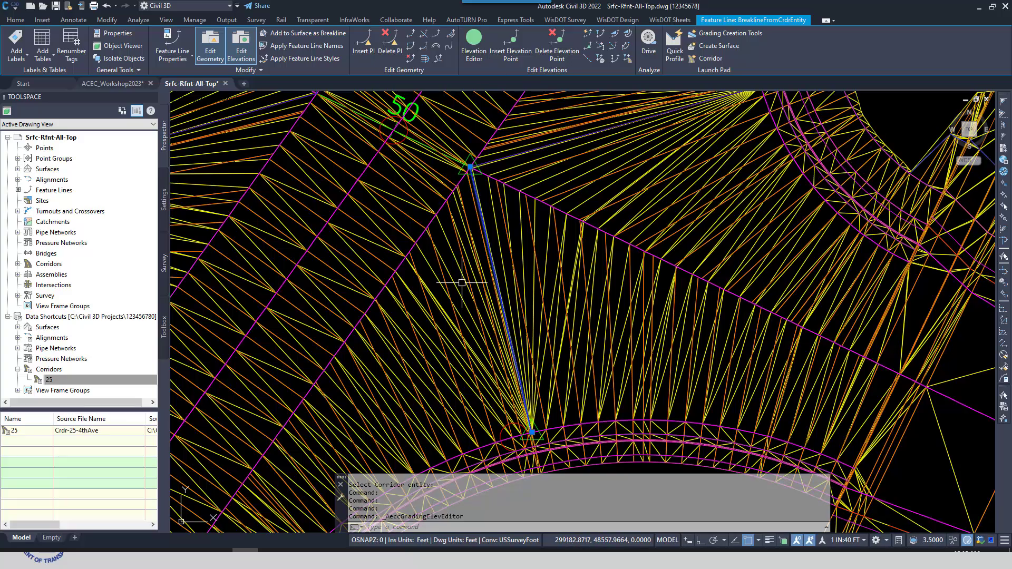
pyautogui.click(407, 136)
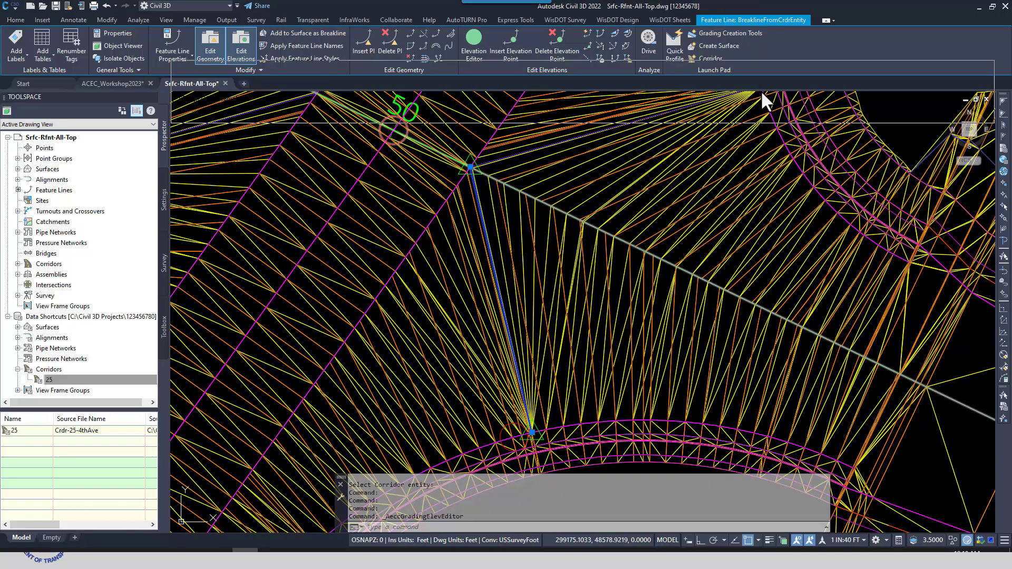
pyautogui.moveTo(849, 238); pyautogui.dragTo(929, 248)
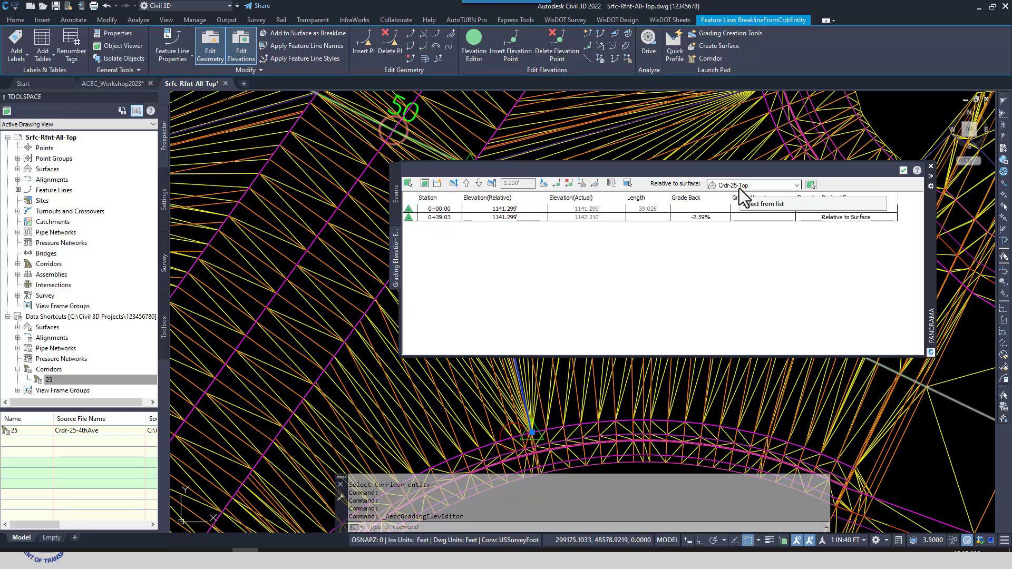
pyautogui.click(903, 170)
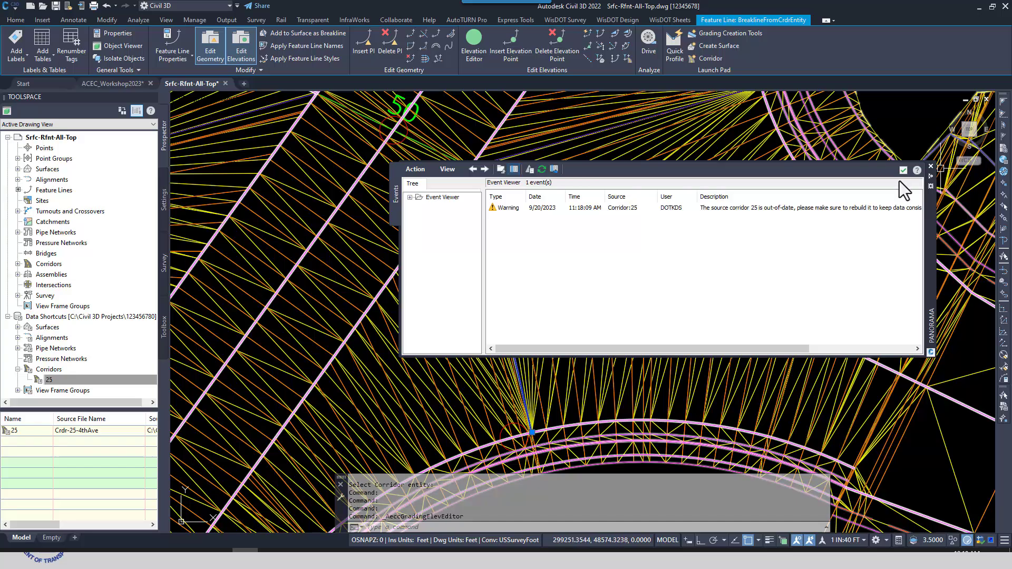
pyautogui.click(901, 171)
# Expand the drawing's surfaces, highlight Crdr-25-Top and Rfnt-25-Top in turn, inspect the intersection triangulation, and clear the breakline selection
pyautogui.click(17, 169)
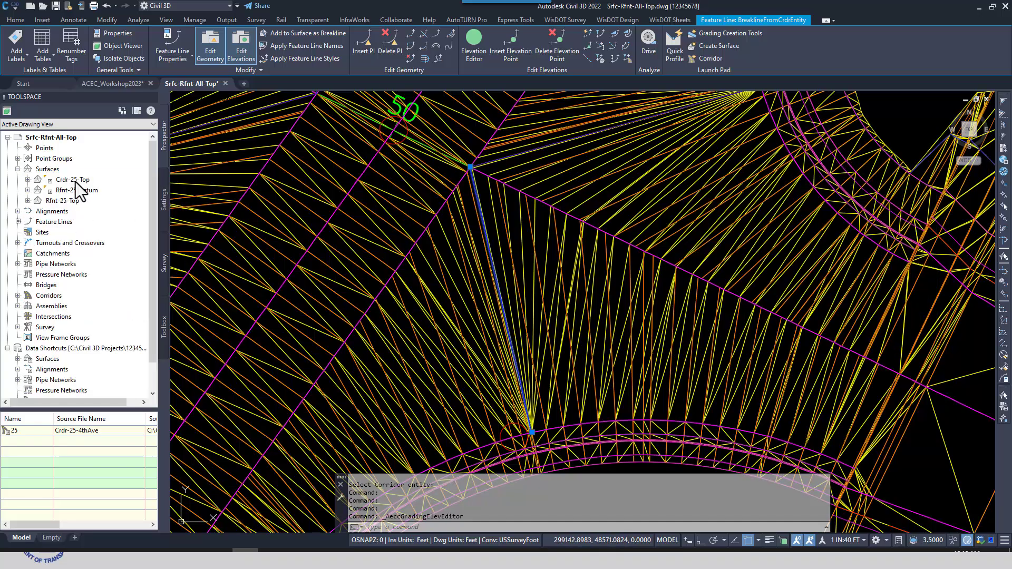
pyautogui.click(75, 181)
pyautogui.click(68, 181)
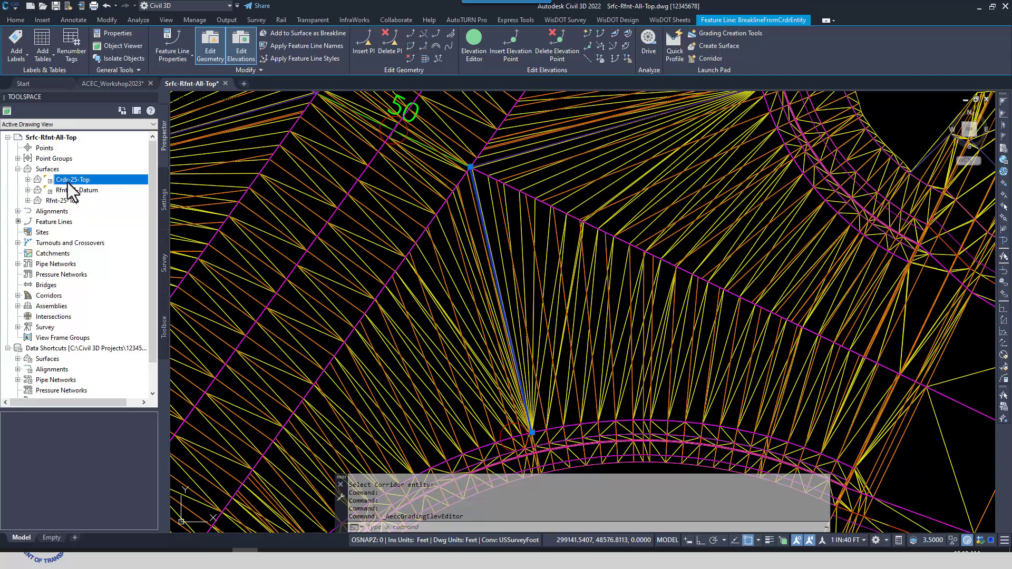
pyautogui.click(58, 201)
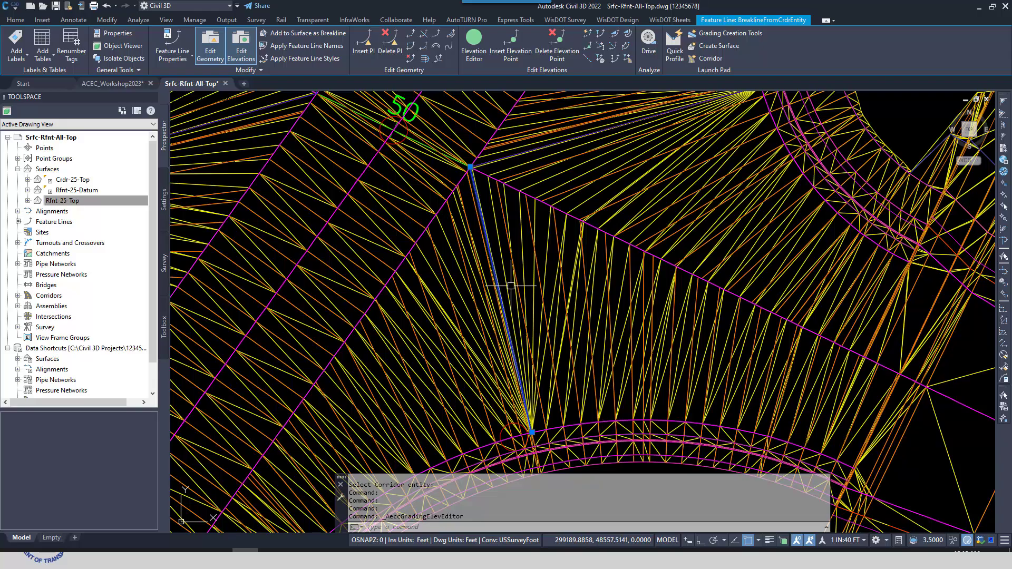
pyautogui.click(111, 201)
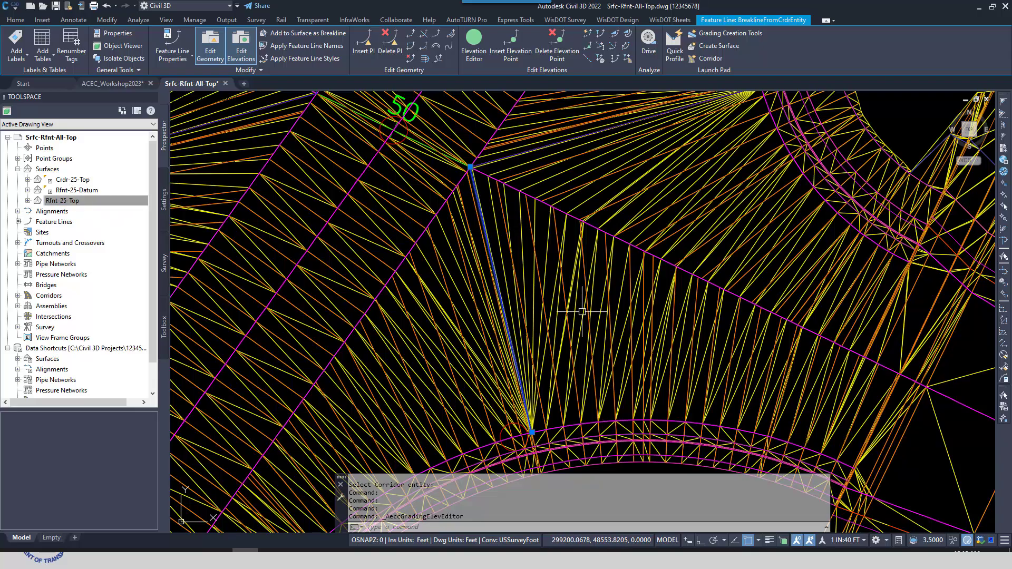
pyautogui.moveTo(581, 312)
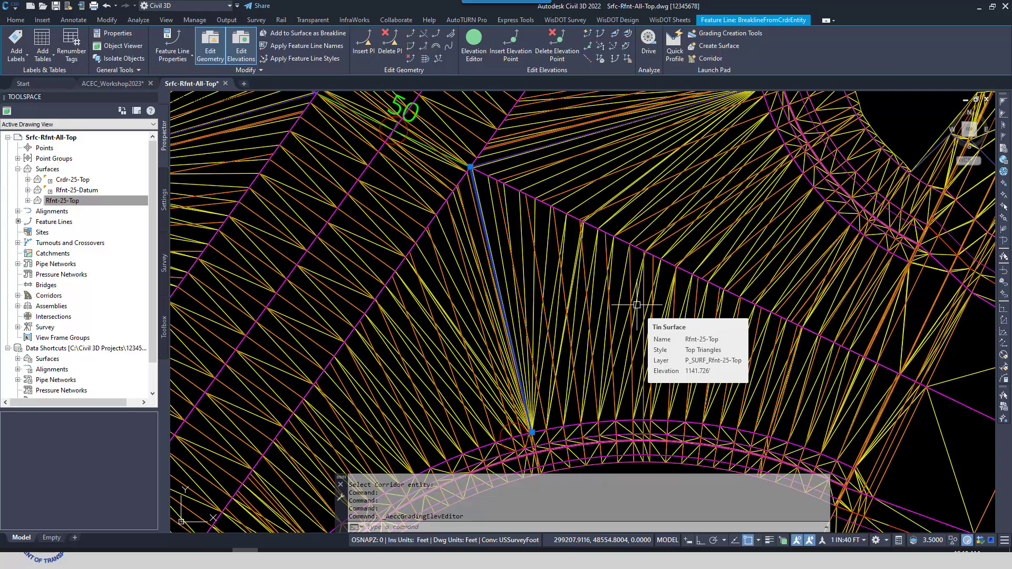
pyautogui.scroll(-5, 562, 323)
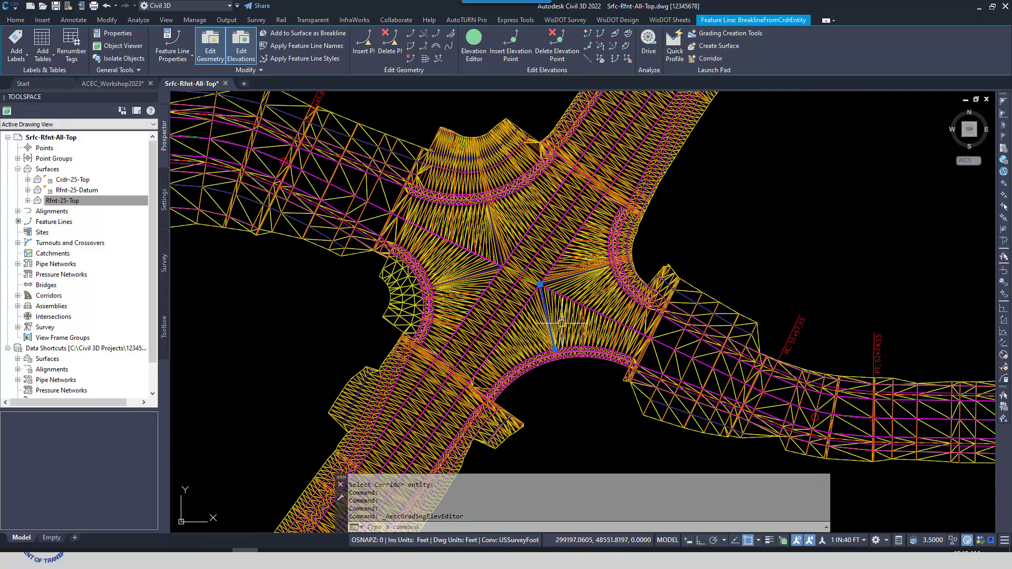
pyautogui.press('Escape')
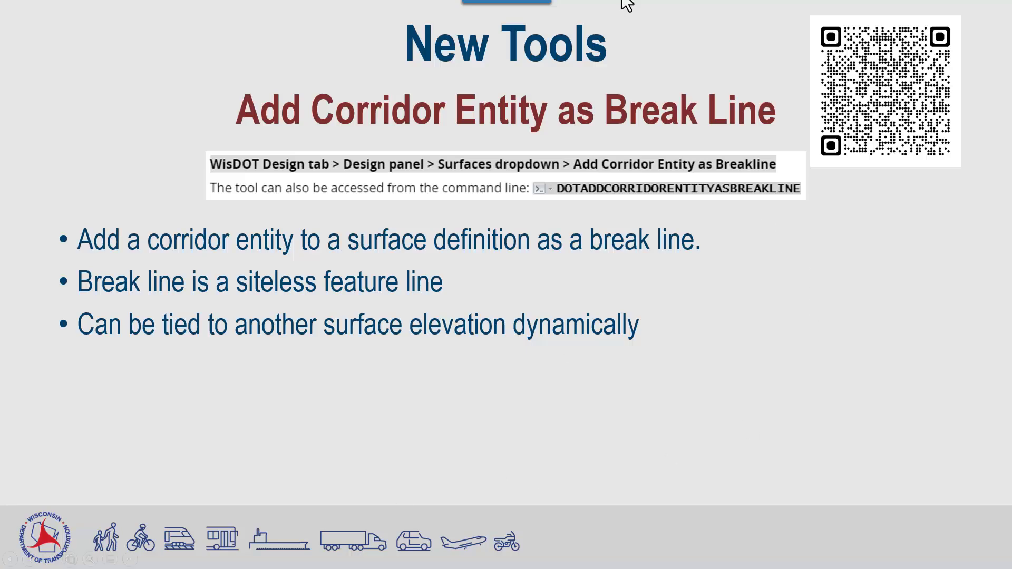
pyautogui.press('Right')
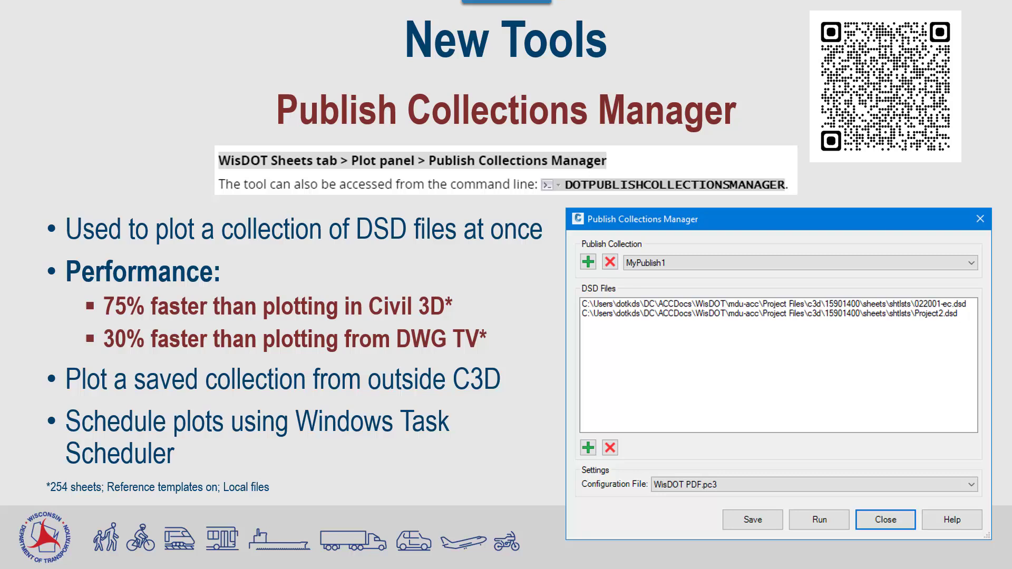
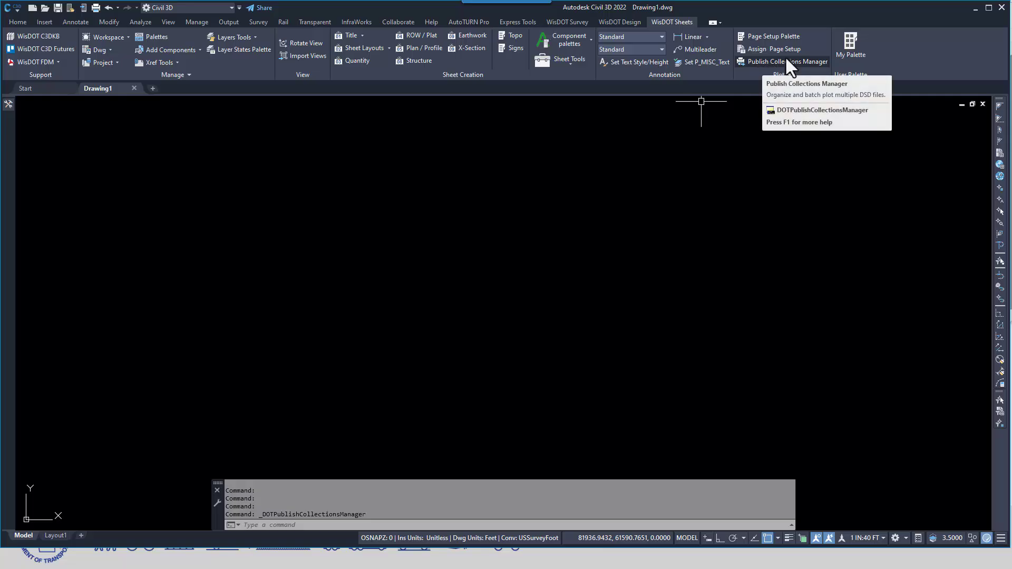
# Narrow the Civil 3D window to make room for Notepad++ and File Explorer, and open the Publish Collections Manager
pyautogui.moveTo(1010, 28); pyautogui.dragTo(598, 40)
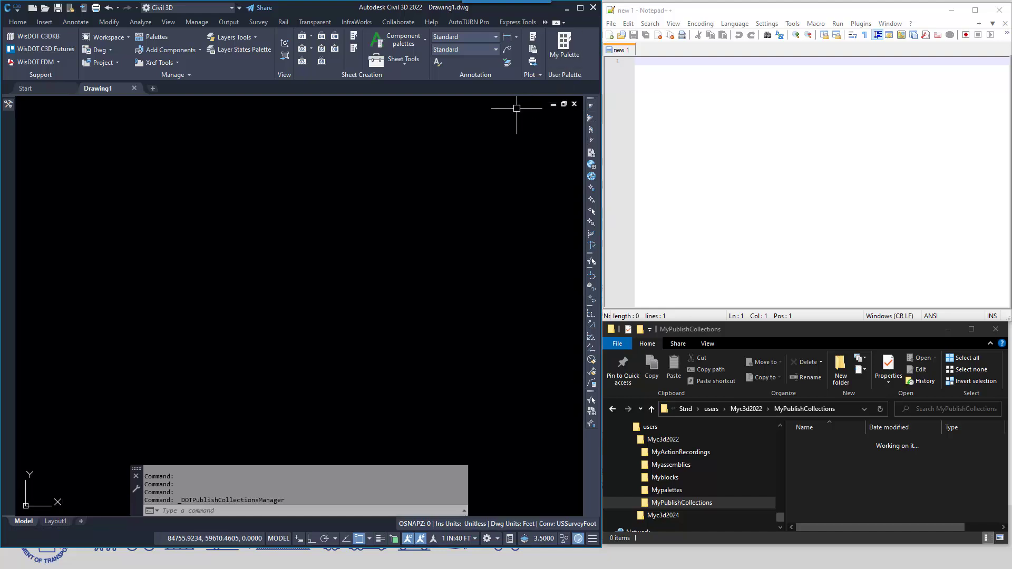
pyautogui.click(532, 61)
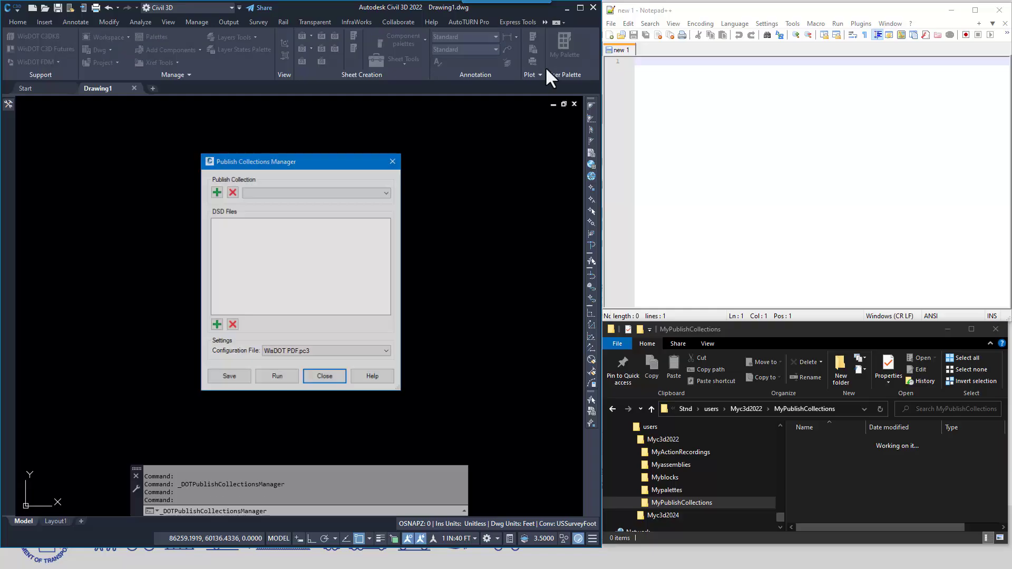
pyautogui.moveTo(299, 163); pyautogui.dragTo(304, 153)
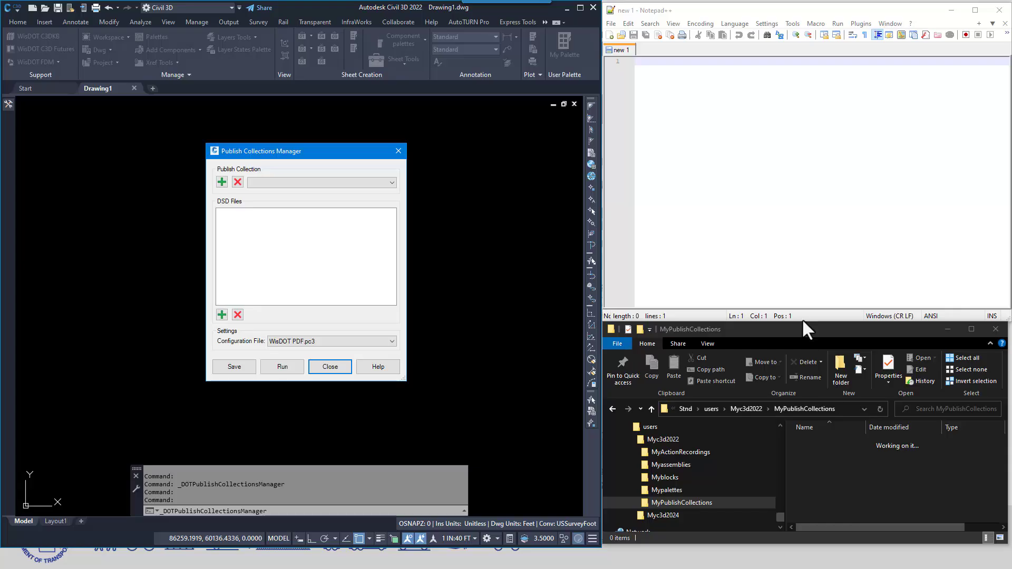
# Switch to File Explorer, trace the folder path under WisDOT\Stnd\users\Myc3d2022, and open the MyPublishCollections folder
pyautogui.scroll(2, 685, 491)
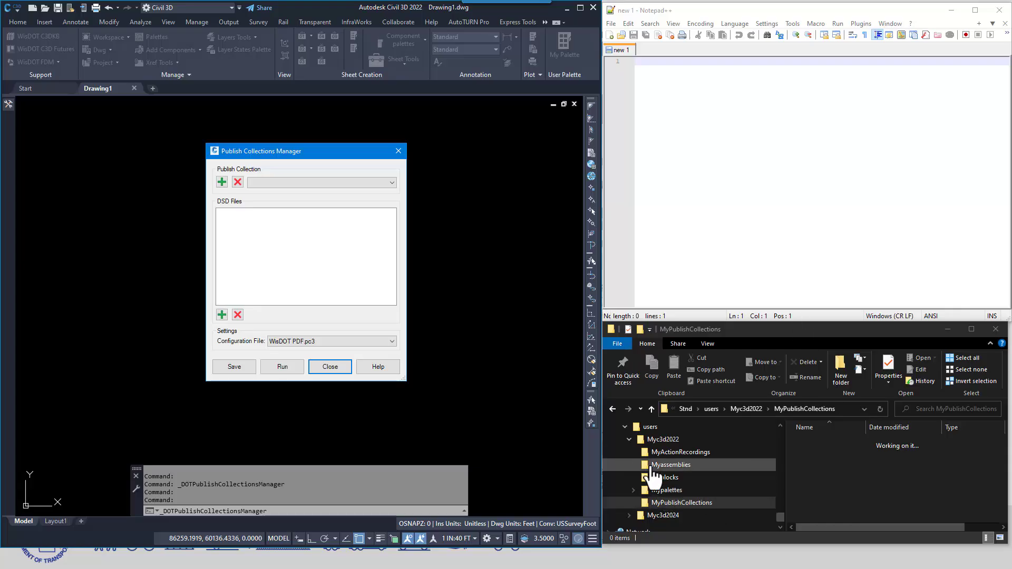
pyautogui.scroll(3, 680, 486)
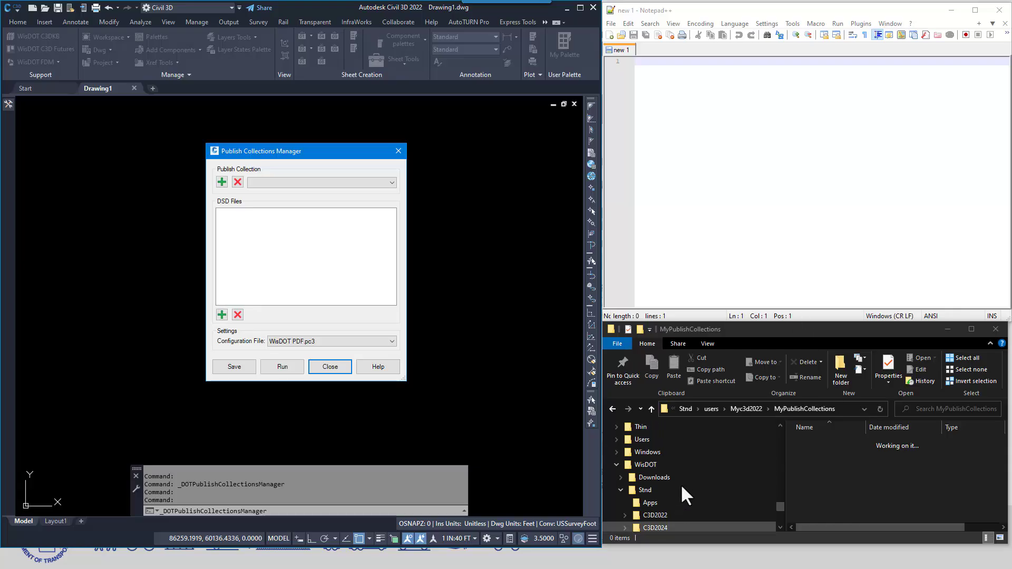
pyautogui.scroll(-3, 639, 479)
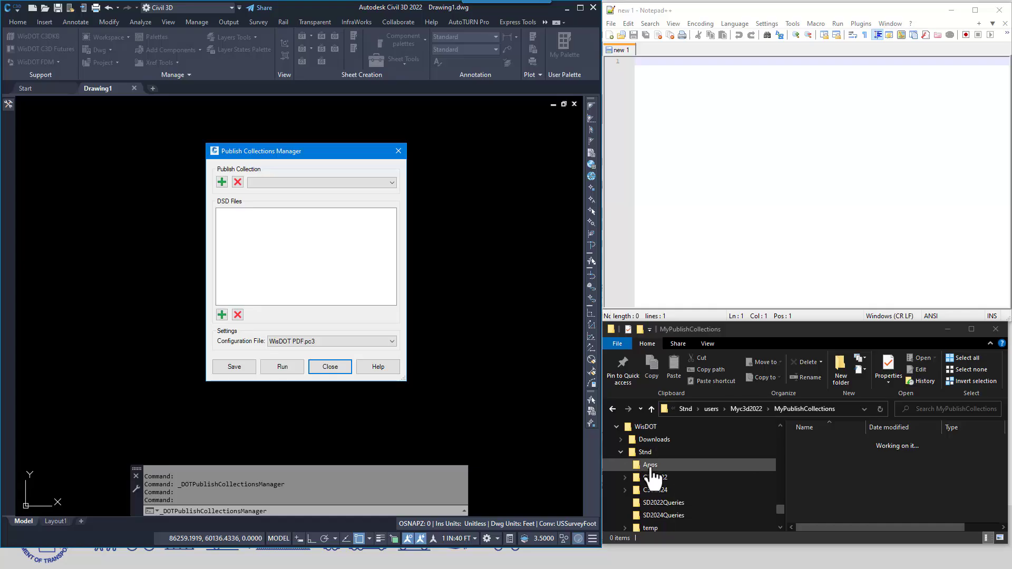
pyautogui.scroll(-1, 664, 468)
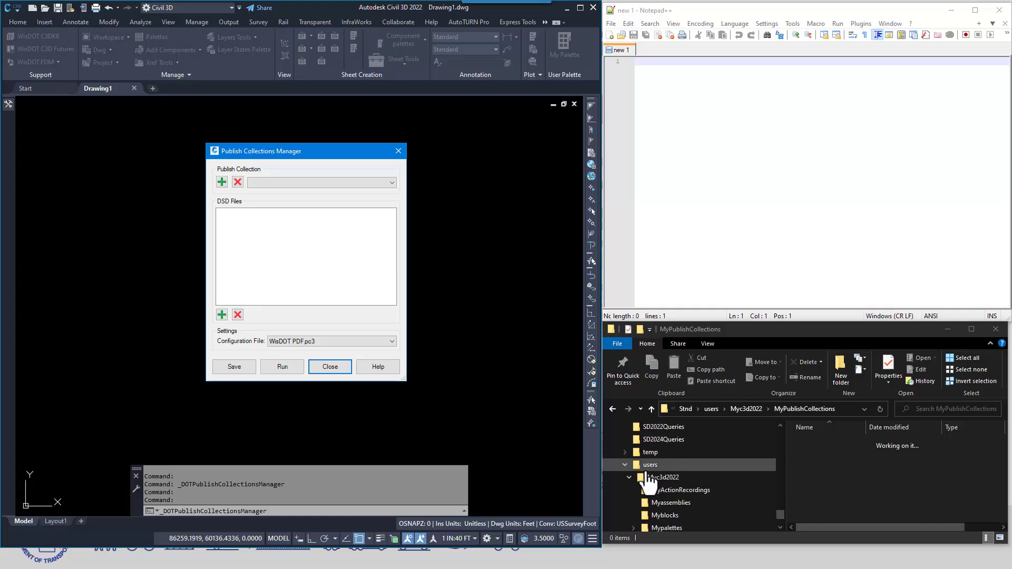
pyautogui.scroll(-1, 681, 470)
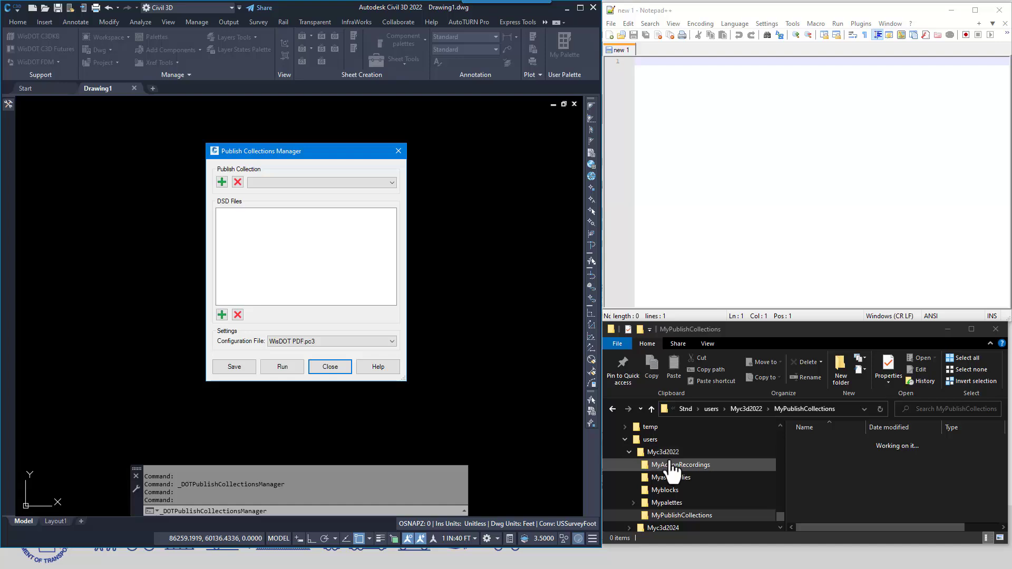
pyautogui.scroll(-1, 660, 461)
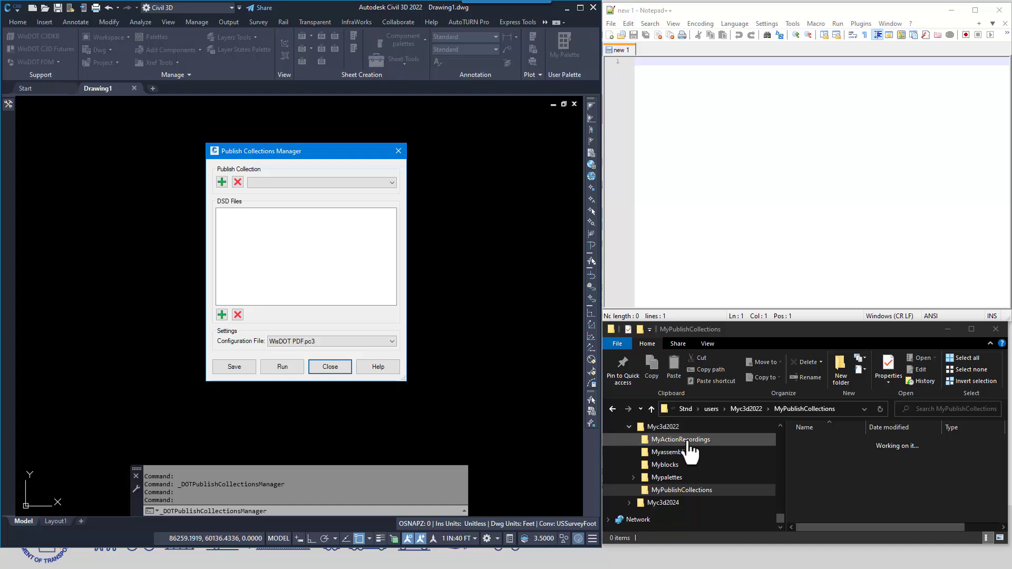
pyautogui.click(646, 491)
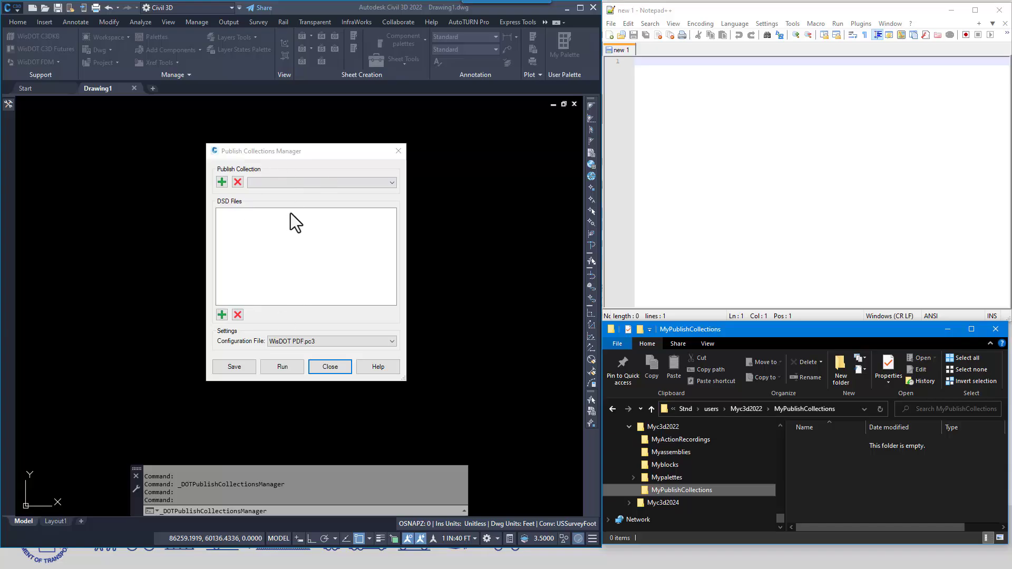
# Close the Publish Collections Manager and examine the sheet-list options in Civil 3D's standard Publish dialog, leaving without publishing
pyautogui.click(302, 151)
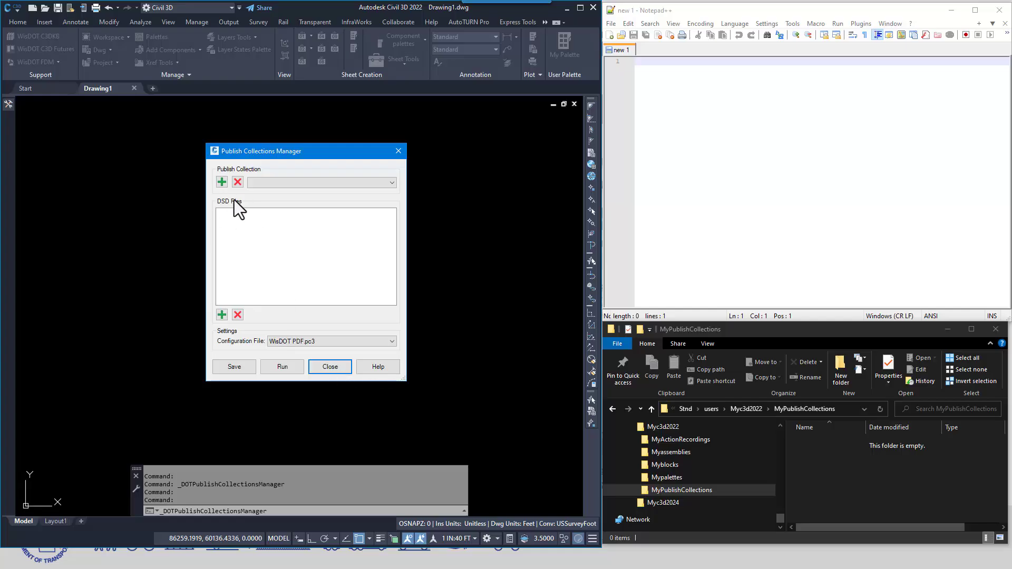
pyautogui.click(333, 369)
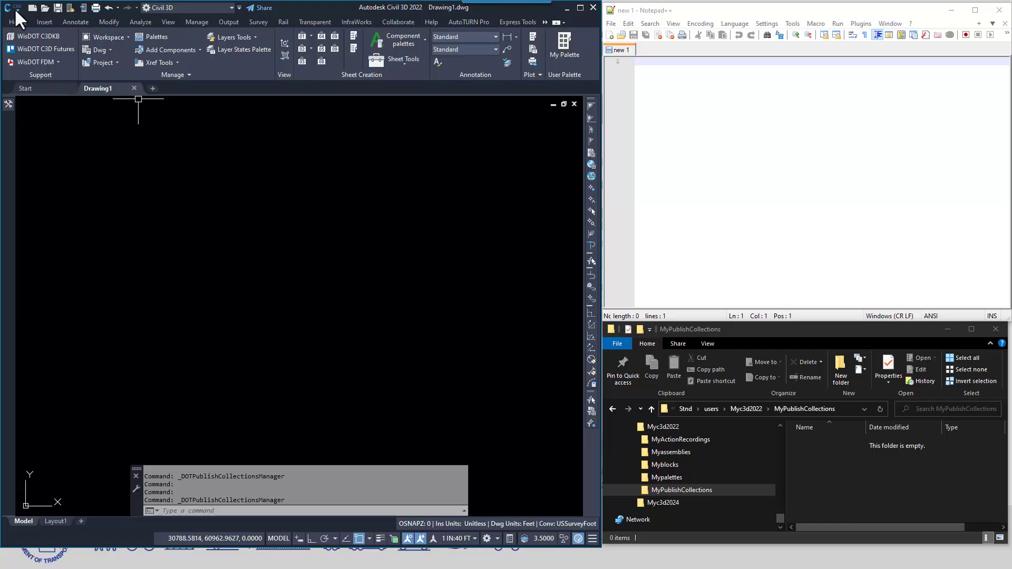
pyautogui.click(14, 8)
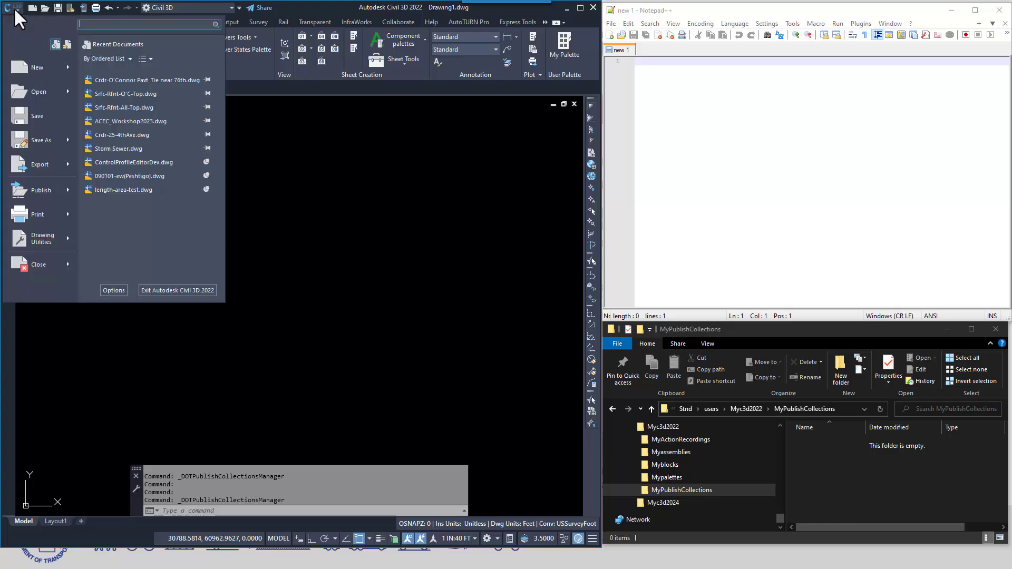
pyautogui.click(46, 189)
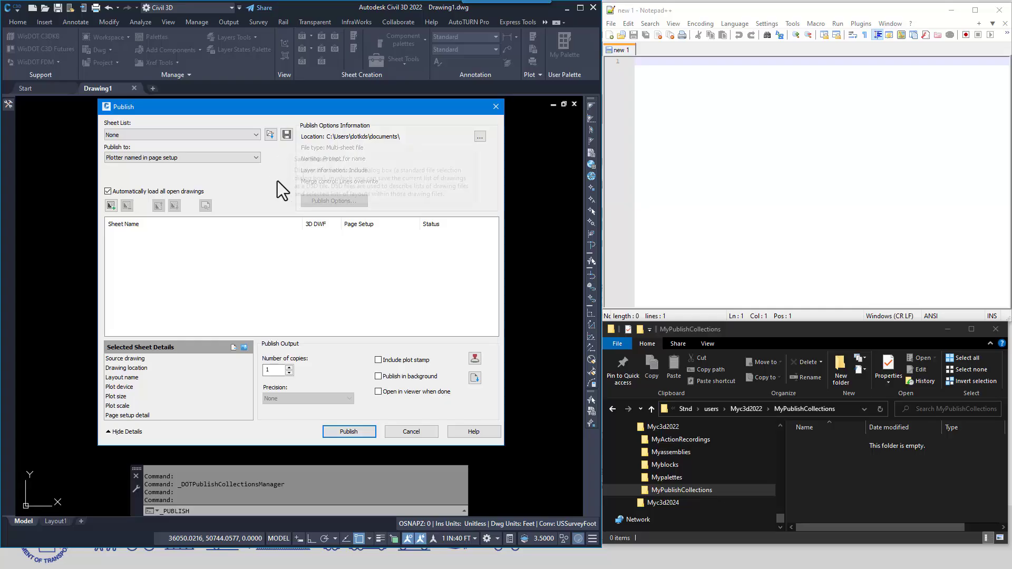
pyautogui.click(411, 432)
# Reopen the Publish Collections Manager and create a publish collection named MyPublish1
pyautogui.click(533, 62)
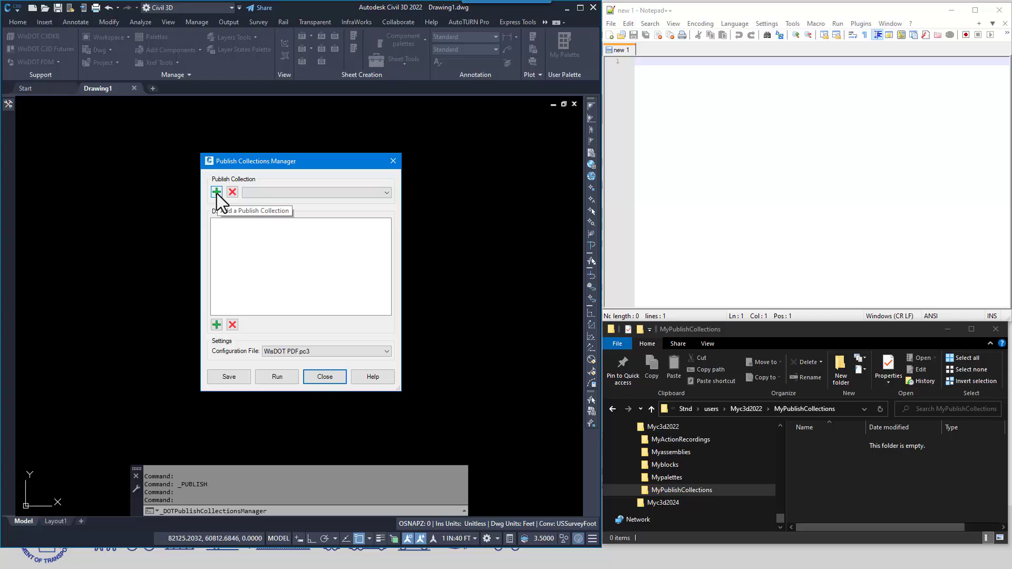
pyautogui.click(216, 192)
pyautogui.click(276, 272)
pyautogui.write('MyPublish')
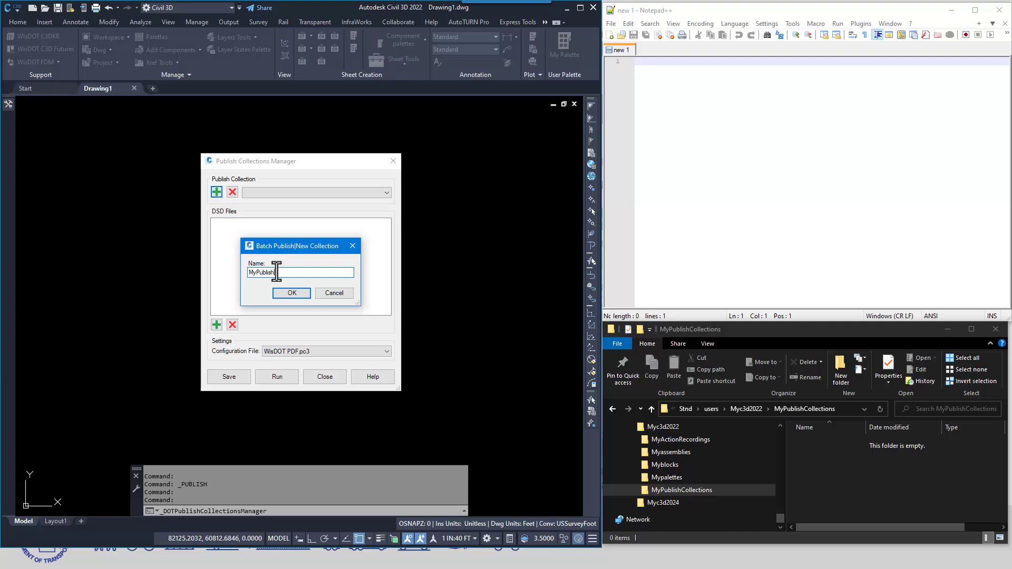
pyautogui.write('1')
pyautogui.click(291, 293)
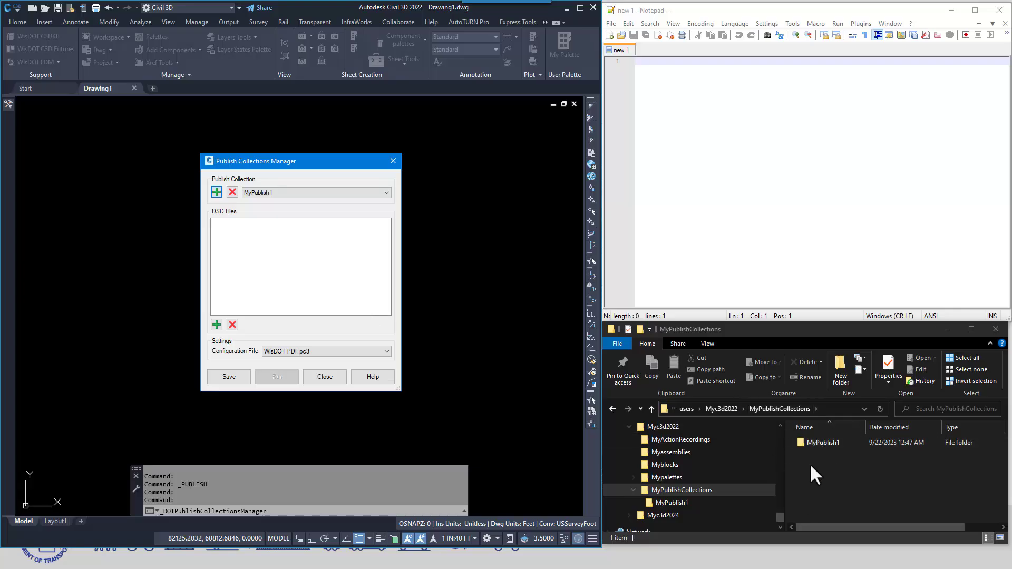
# Open the MyPublish1 folder in File Explorer and load its DSDPublish.xml file into Notepad++
pyautogui.doubleClick(801, 442)
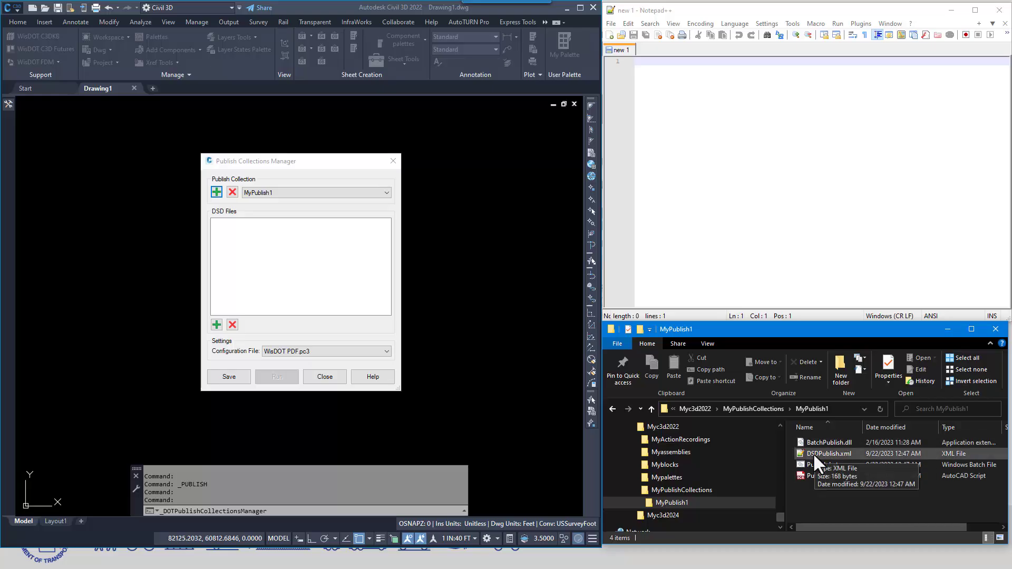
pyautogui.moveTo(832, 452); pyautogui.dragTo(780, 153)
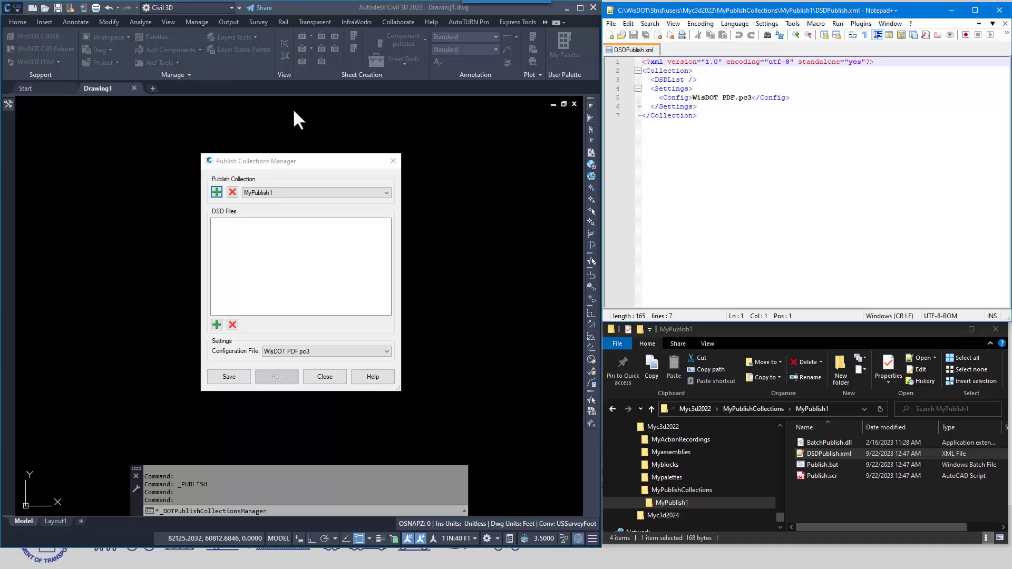
# Start adding DSD files to MyPublish1 and browse Autodesk Docs to WisDOT, mdu-acc, Project Files, c3d, 15901400, sheets, shtlsts
pyautogui.click(286, 160)
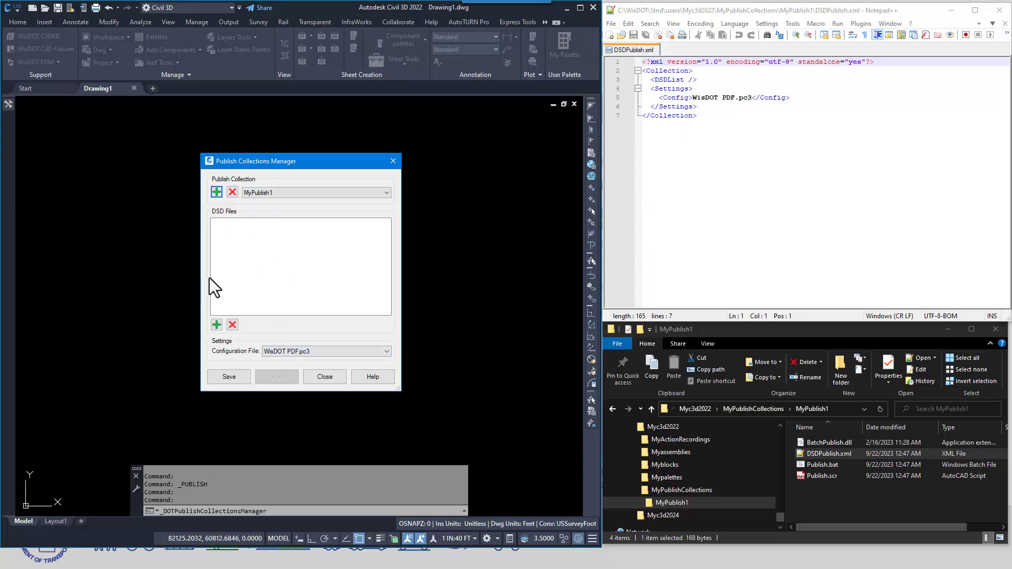
pyautogui.click(216, 324)
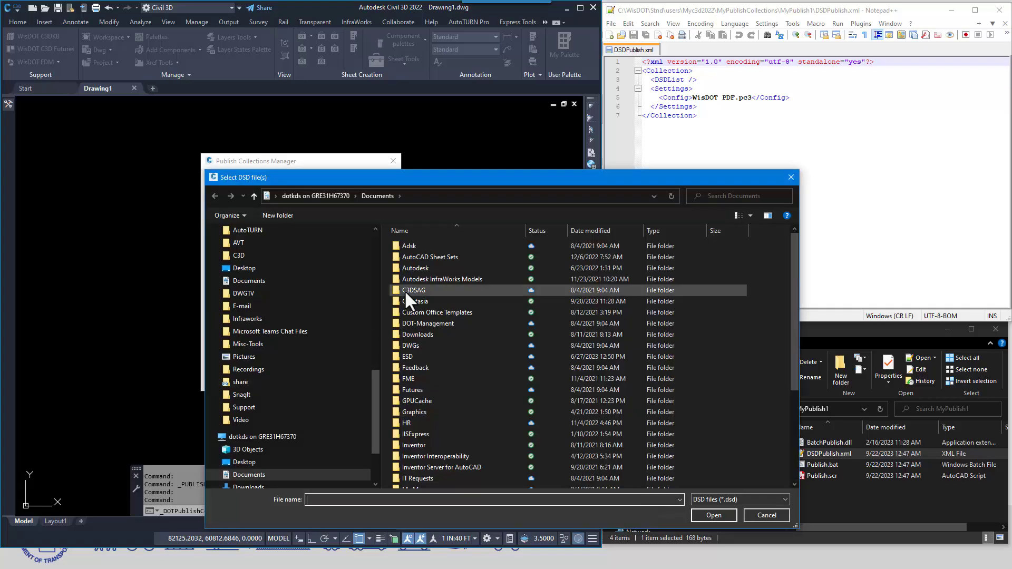
pyautogui.moveTo(343, 336); pyautogui.dragTo(352, 177)
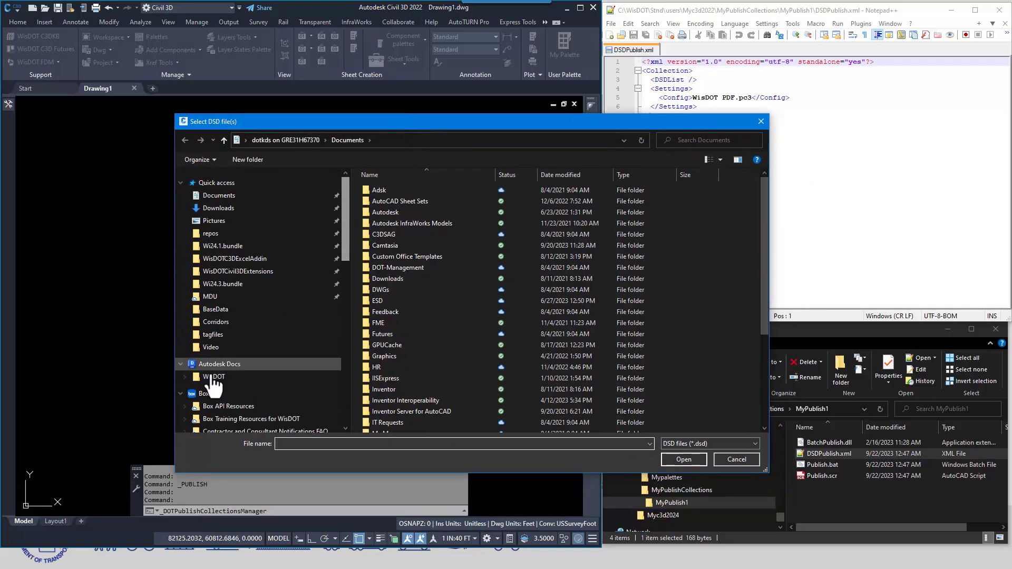
pyautogui.click(185, 376)
pyautogui.click(189, 402)
pyautogui.click(194, 414)
pyautogui.scroll(-1, 223, 359)
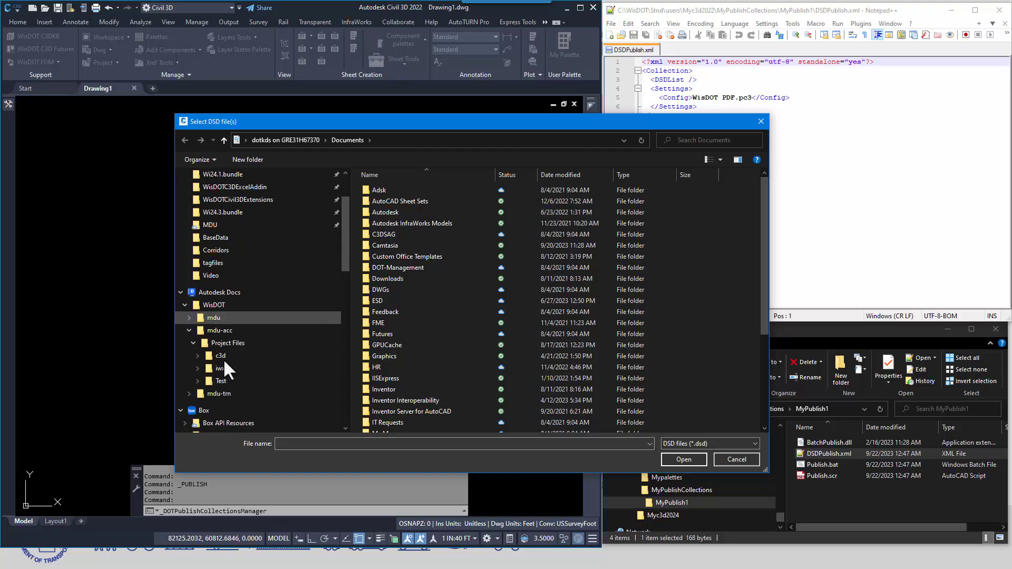
pyautogui.doubleClick(229, 355)
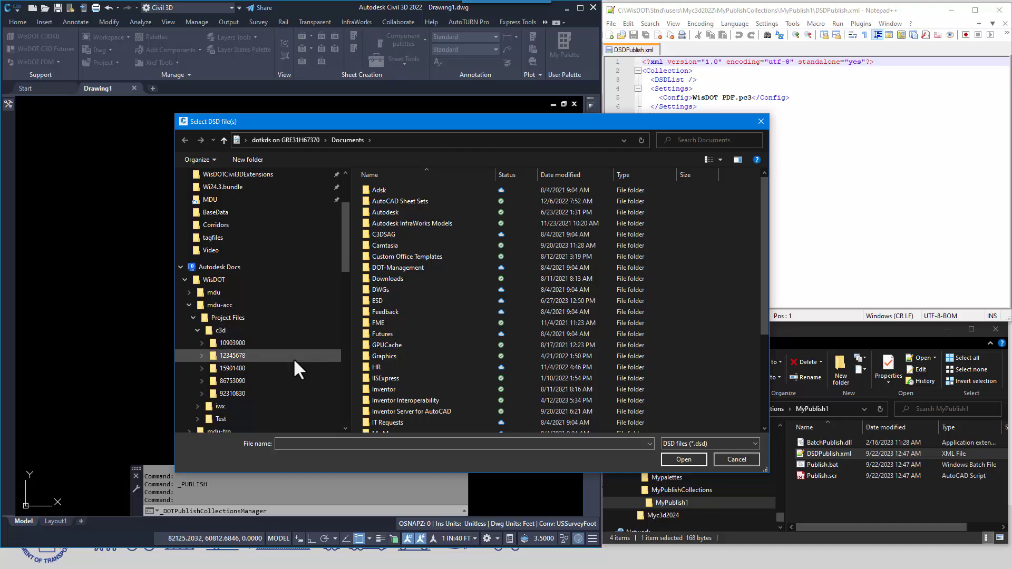
pyautogui.click(201, 367)
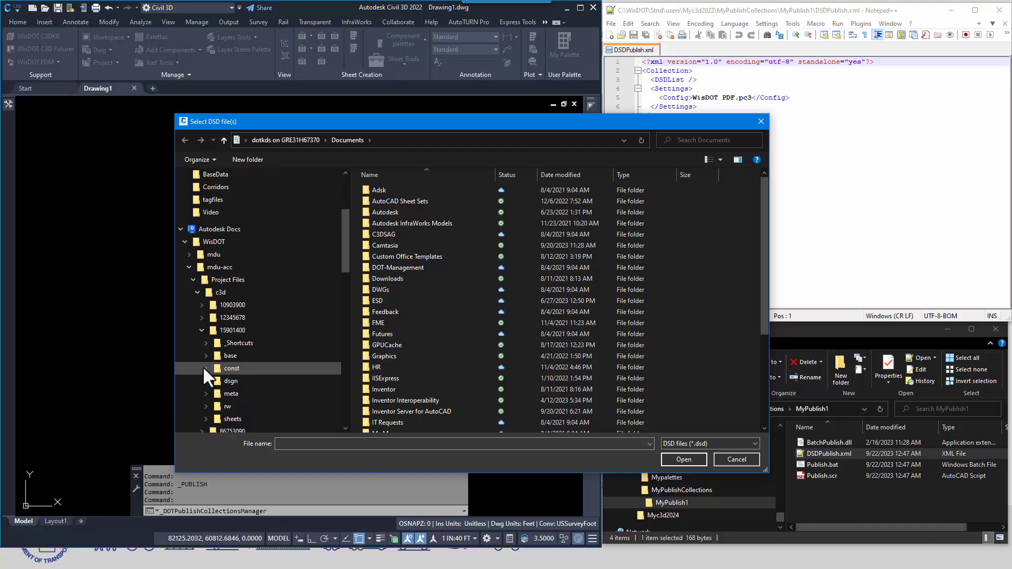
pyautogui.click(207, 418)
pyautogui.click(232, 406)
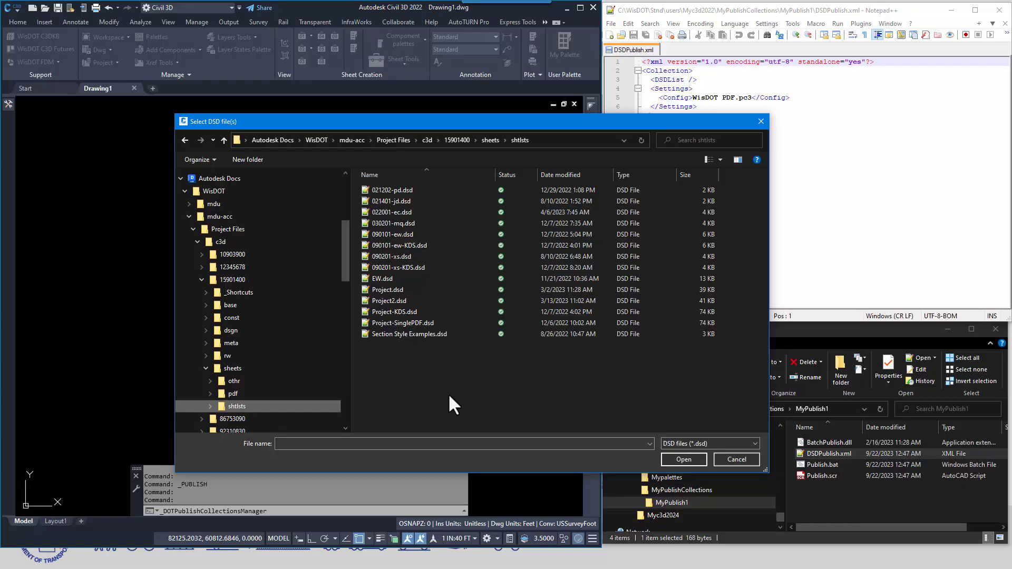
# Add every DSD file from 021202-pd.dsd through Section Style Examples.dsd to the collection, and enlarge the manager to show the whole list
pyautogui.click(393, 190)
pyautogui.keyDown('shift'); pyautogui.click(425, 334); pyautogui.keyUp('shift')
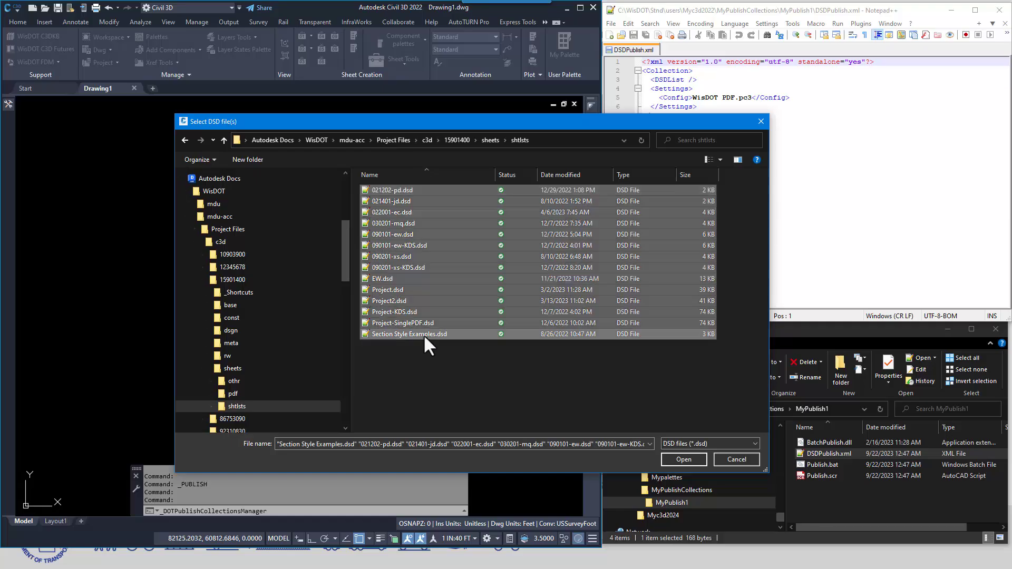
pyautogui.click(681, 460)
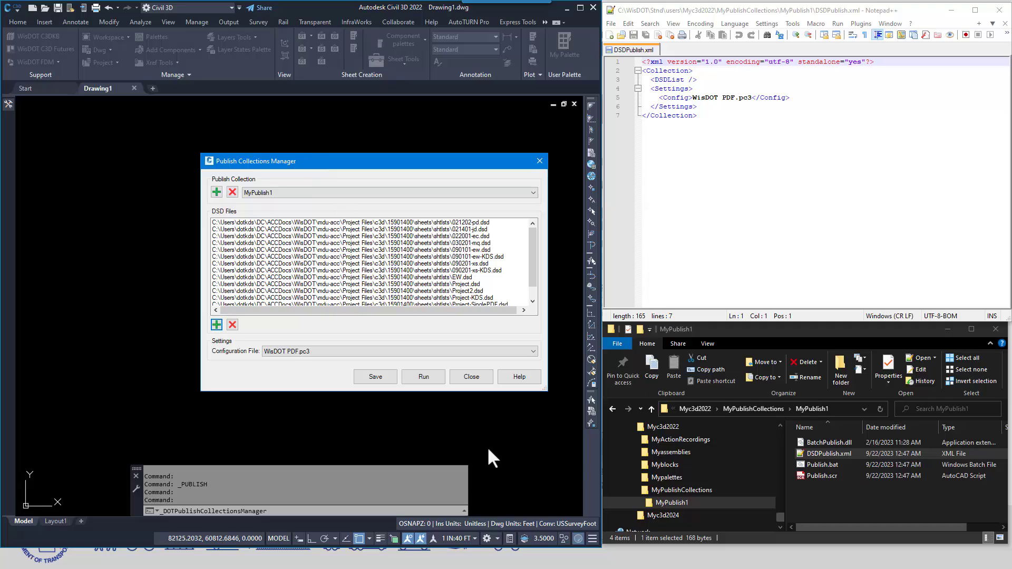
pyautogui.moveTo(546, 388); pyautogui.dragTo(554, 441)
# Save the MyPublish1 collection and reload DSDPublish.xml in Notepad++ to inspect its list of DSD files
pyautogui.click(800, 164)
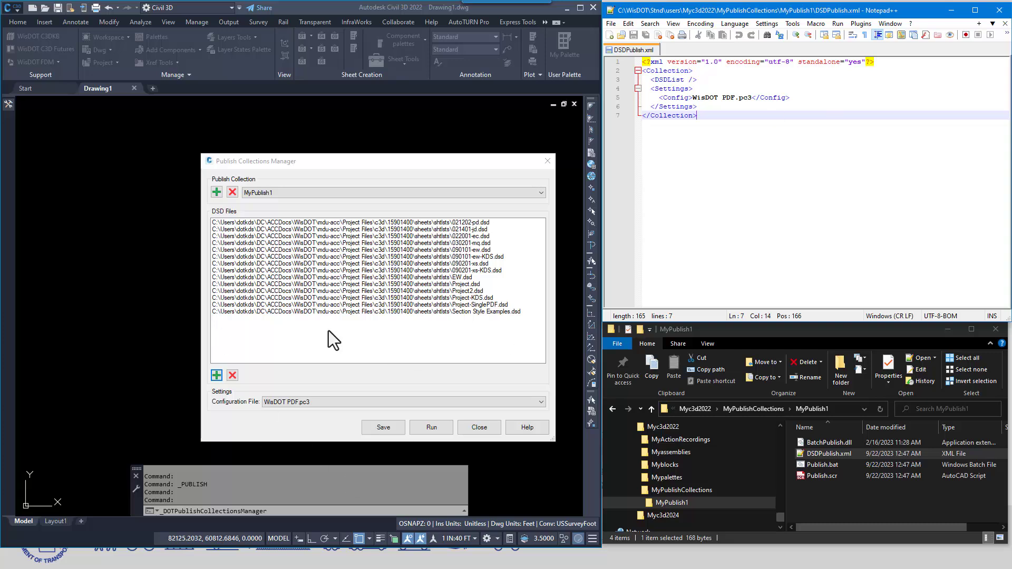
pyautogui.click(385, 428)
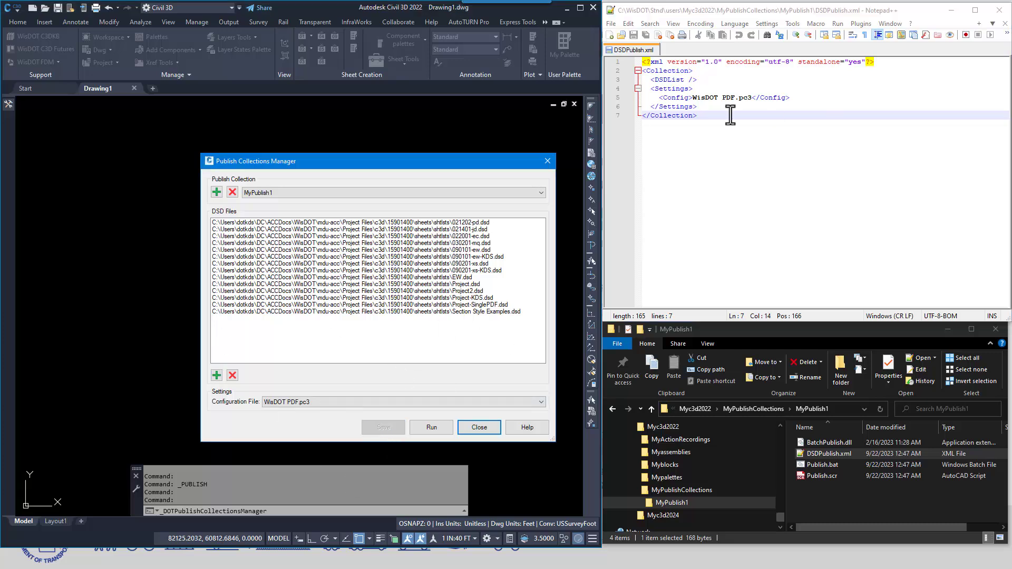
pyautogui.click(777, 174)
pyautogui.click(544, 323)
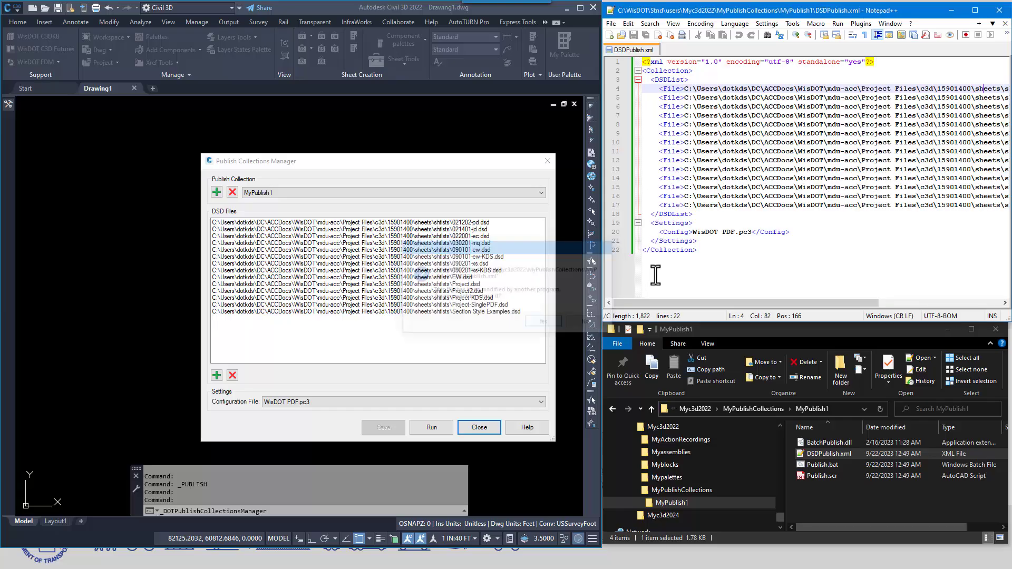
pyautogui.moveTo(744, 305); pyautogui.dragTo(677, 308)
# Remove the seven DSD files from 021202-pd.dsd through 090201-xs.dsd from the MyPublish1 collection
pyautogui.moveTo(336, 164); pyautogui.dragTo(319, 149)
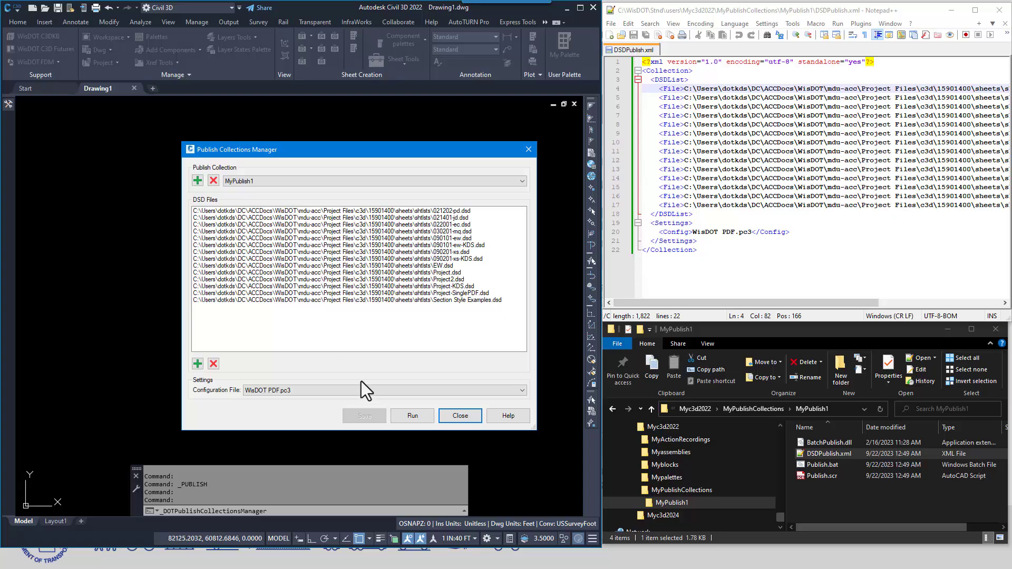
pyautogui.click(447, 211)
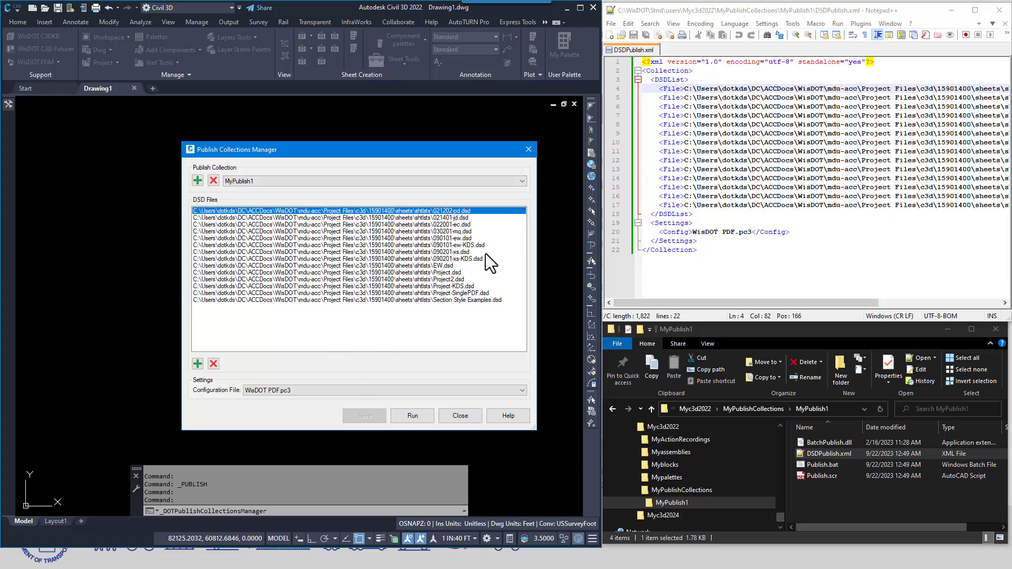
pyautogui.keyDown('shift'); pyautogui.click(463, 252); pyautogui.keyUp('shift')
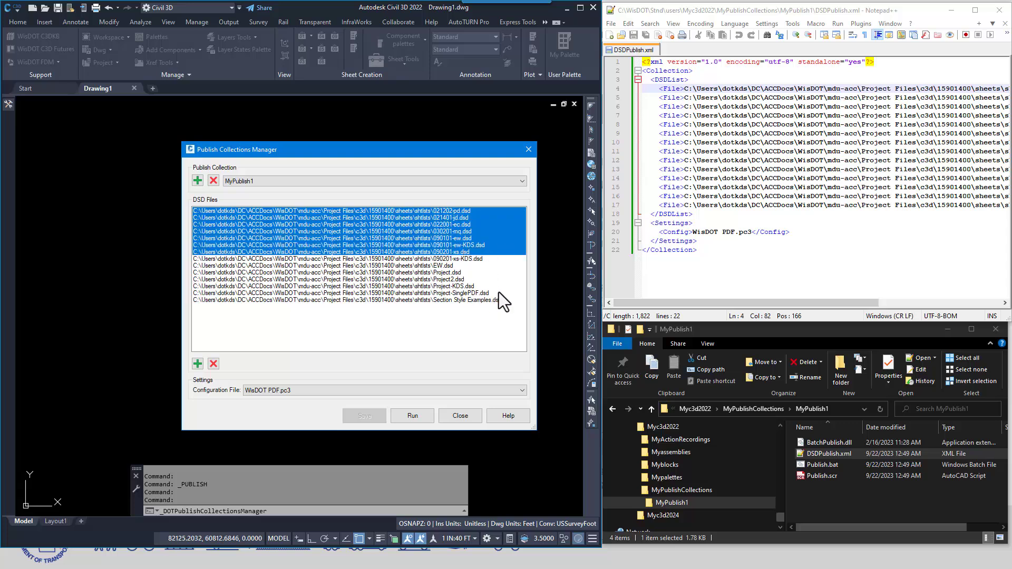
pyautogui.click(214, 364)
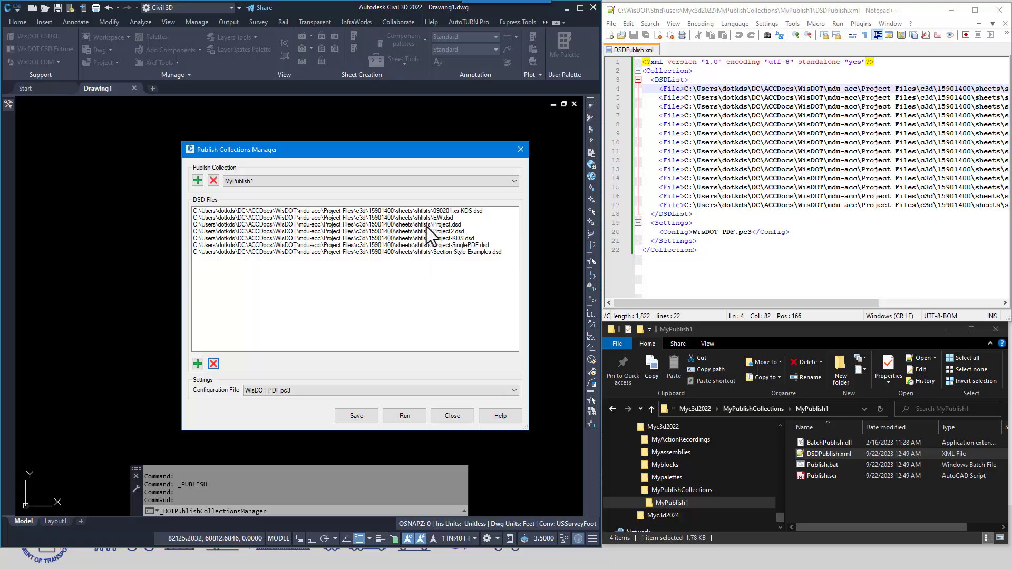
# Remove the DSD files from EW.dsd through Section Style Examples.dsd from MyPublish1 and save the collection
pyautogui.click(438, 217)
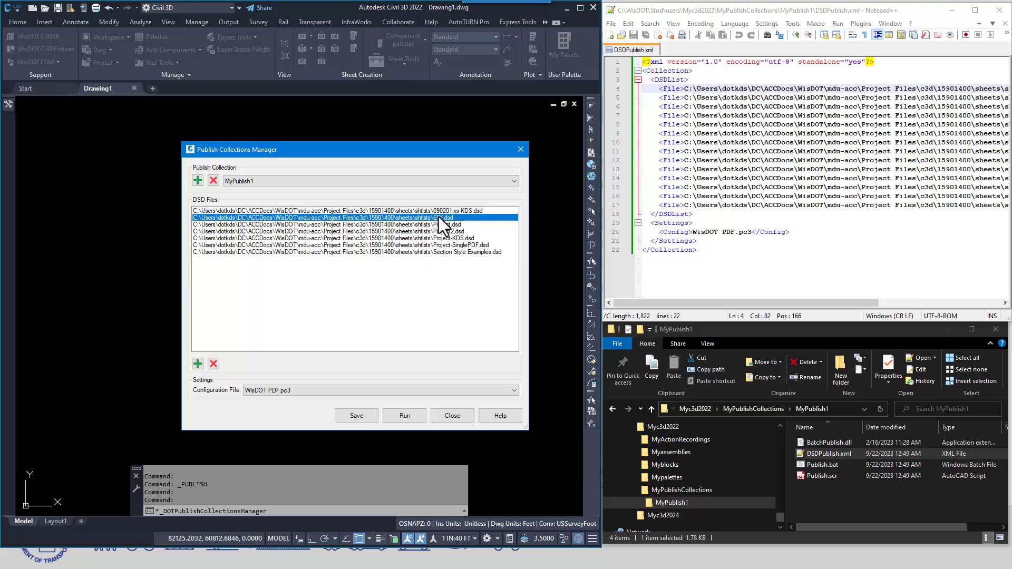
pyautogui.keyDown('shift'); pyautogui.click(445, 250); pyautogui.keyUp('shift')
pyautogui.click(214, 365)
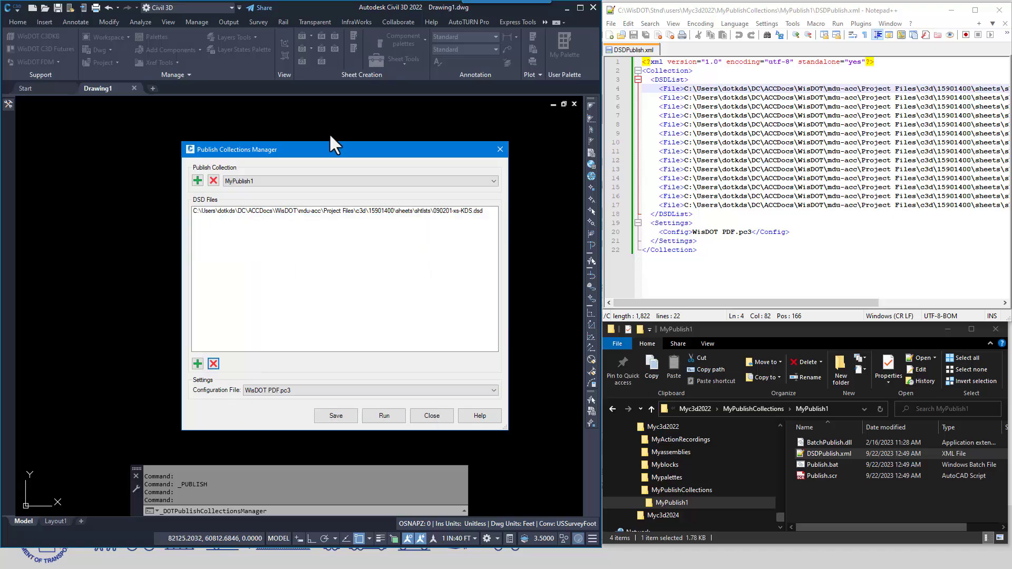
pyautogui.click(336, 416)
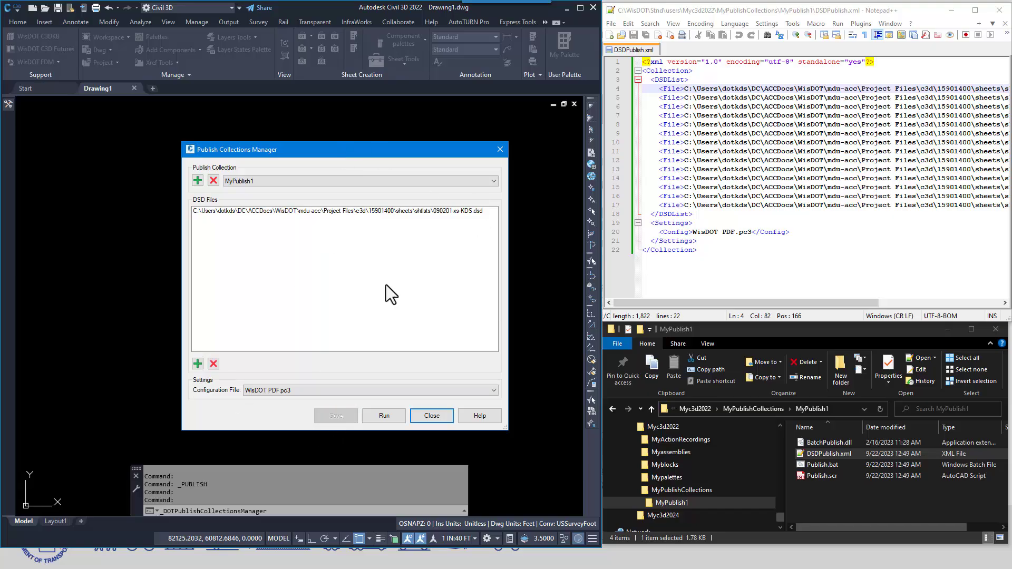
# Run the MyPublish1 collection and check its log file and the project's sheets pdf folder for the plotted output
pyautogui.click(384, 417)
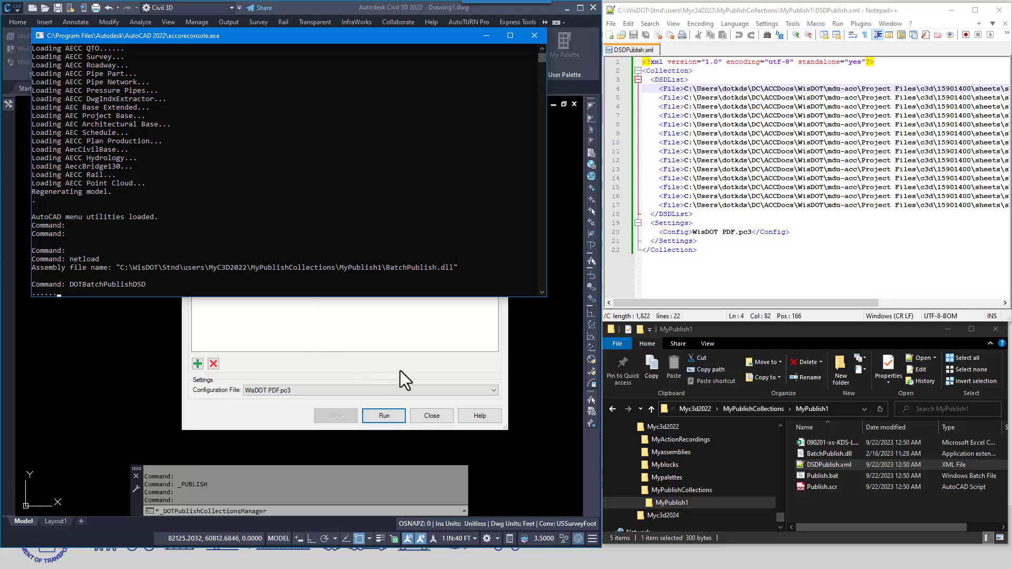
pyautogui.moveTo(863, 428); pyautogui.dragTo(933, 429)
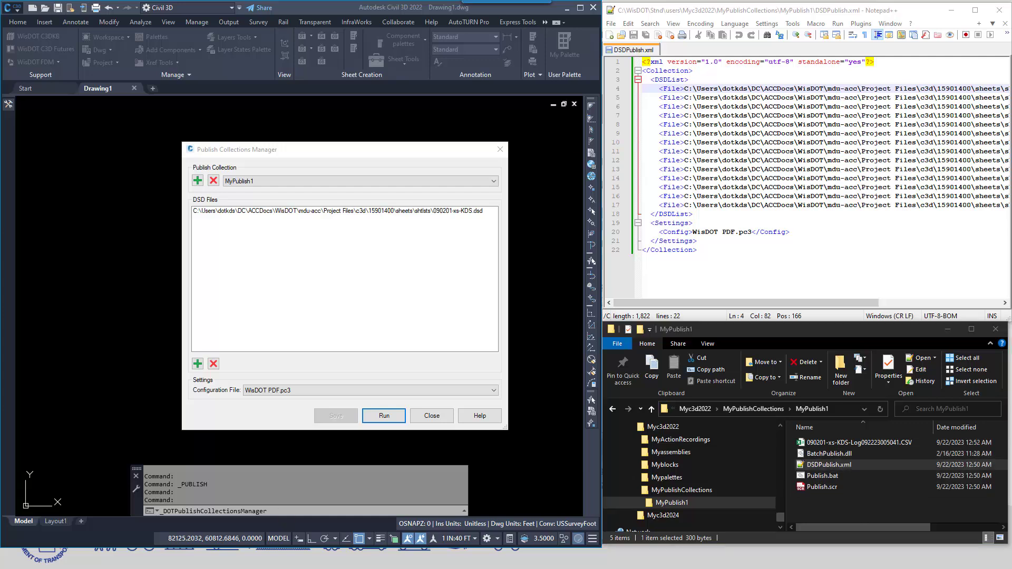
pyautogui.moveTo(413, 0); pyautogui.dragTo(364, 94)
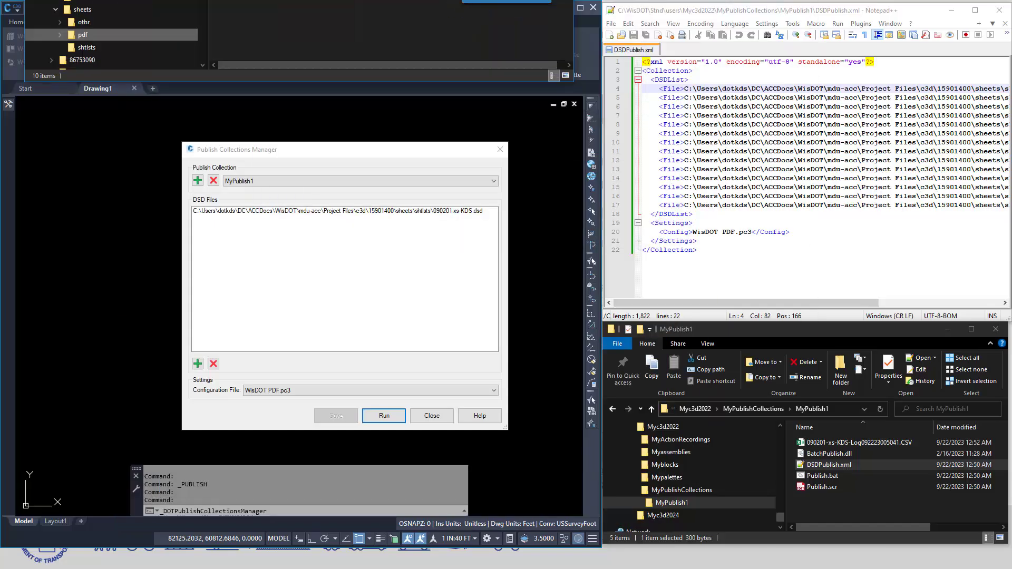
pyautogui.moveTo(300, 0); pyautogui.dragTo(211, 0)
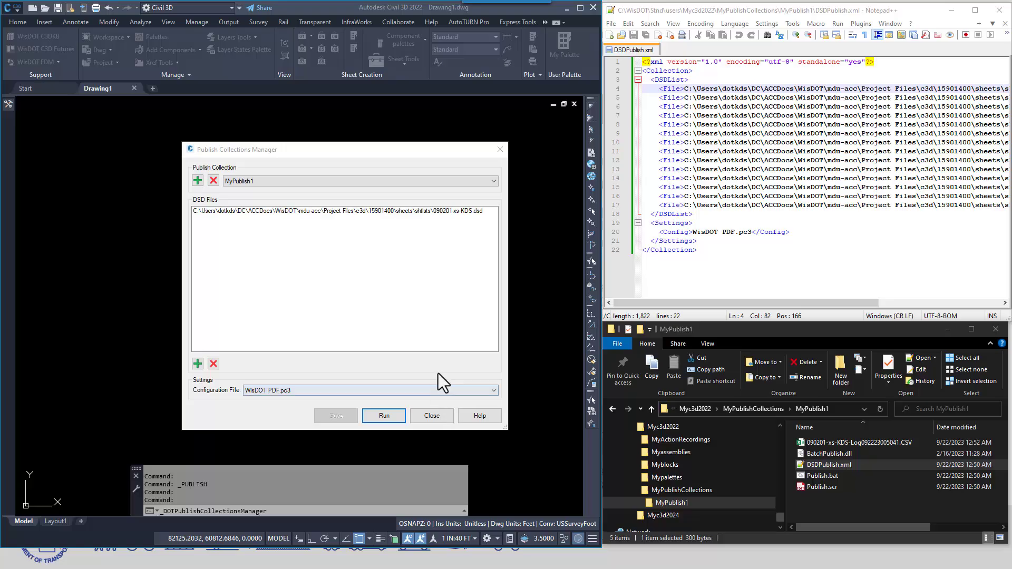
# Close Notepad++ and the Publish Collections Manager, and minimize the Civil 3D and MyPublish1 folder windows
pyautogui.click(427, 417)
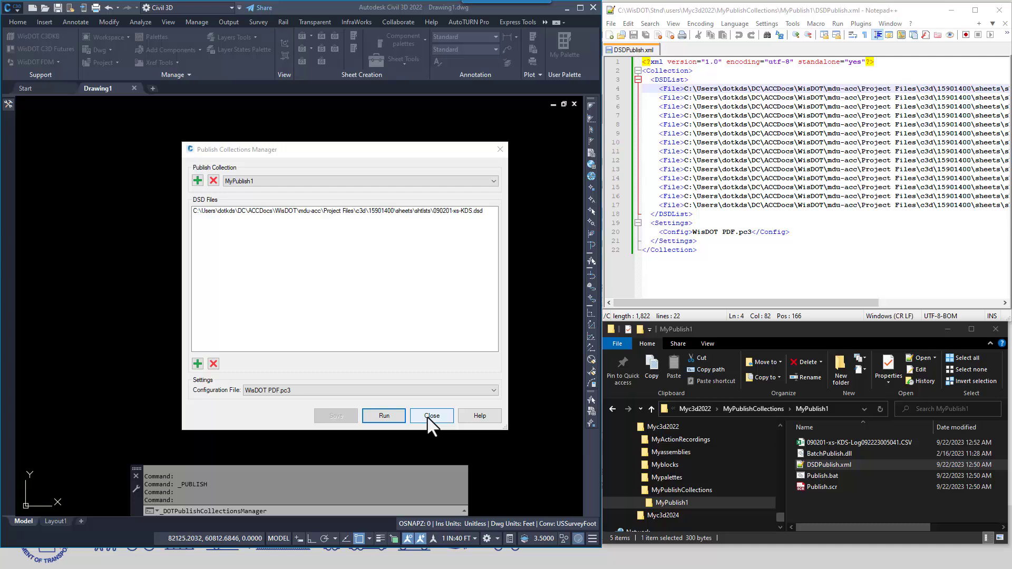
pyautogui.click(998, 16)
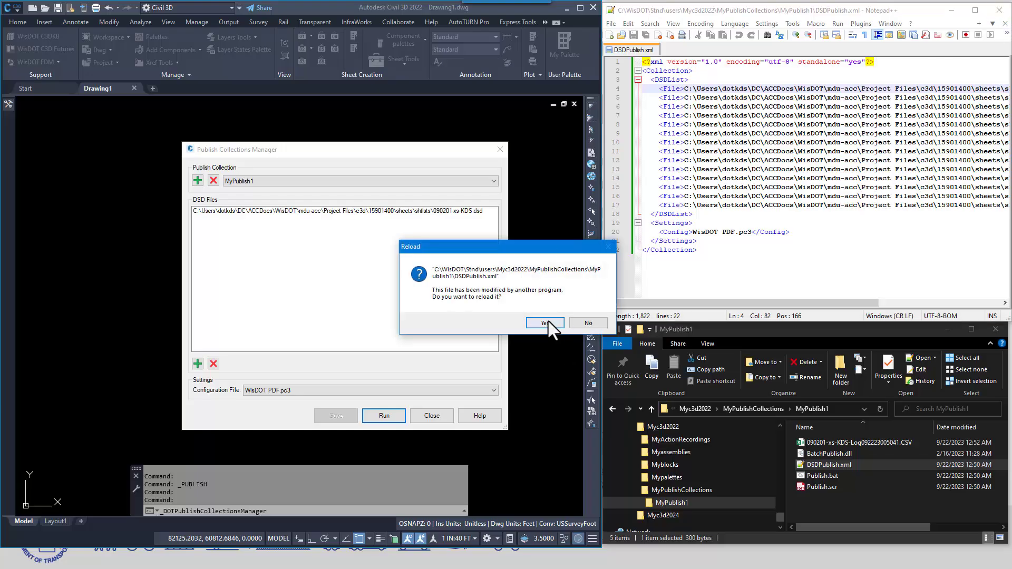
pyautogui.click(546, 323)
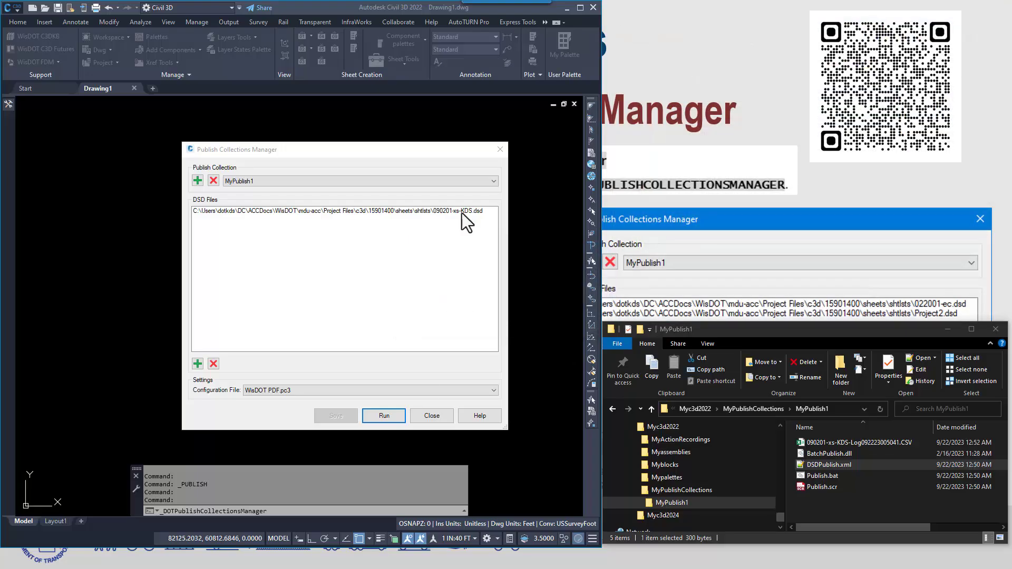
pyautogui.click(427, 421)
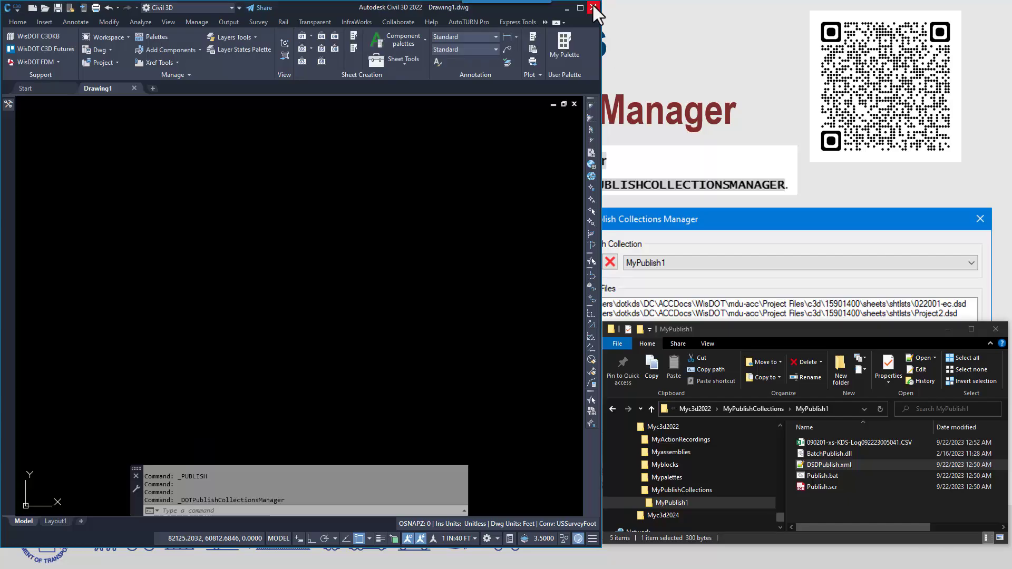
pyautogui.click(568, 7)
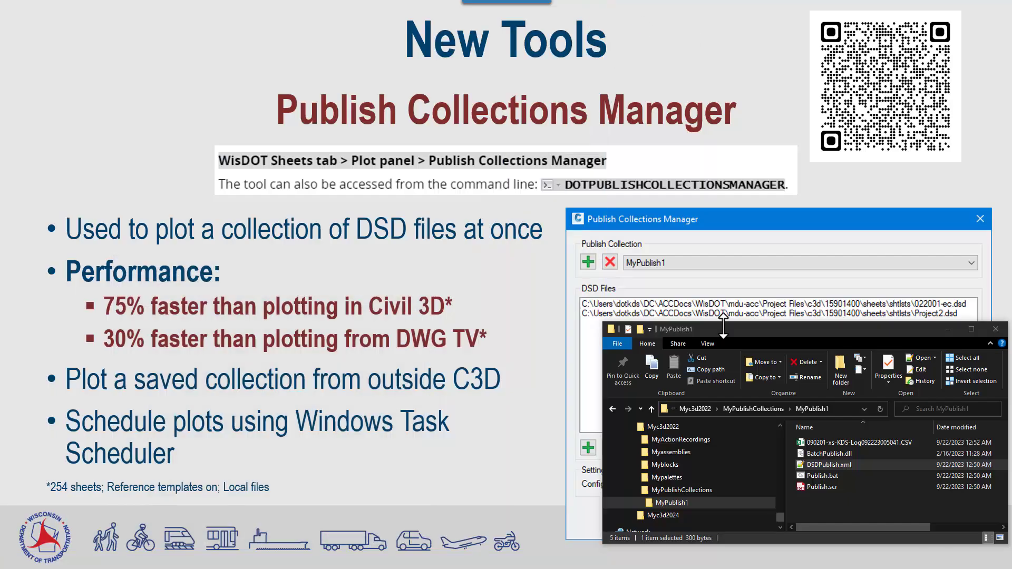
pyautogui.click(948, 329)
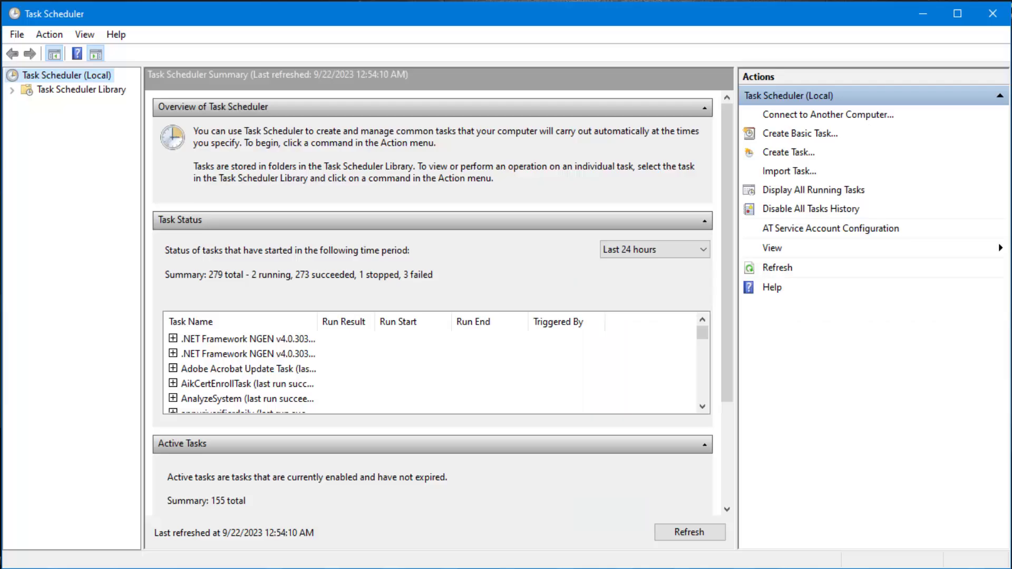
# In the Task Scheduler Library, create a basic task named MyProjectPublish with no description and continue to its trigger
pyautogui.click(81, 89)
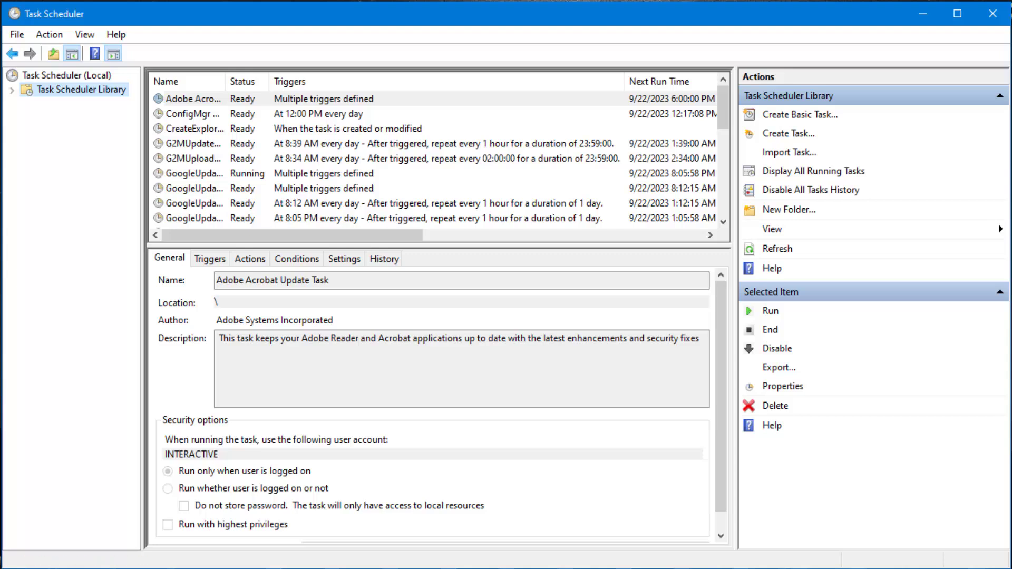
pyautogui.click(798, 120)
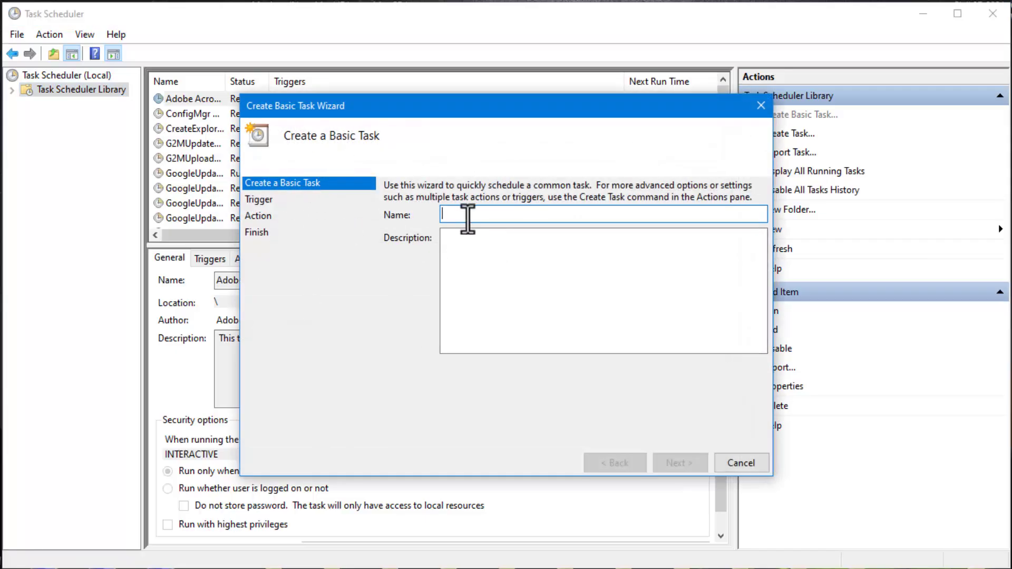
pyautogui.write('M')
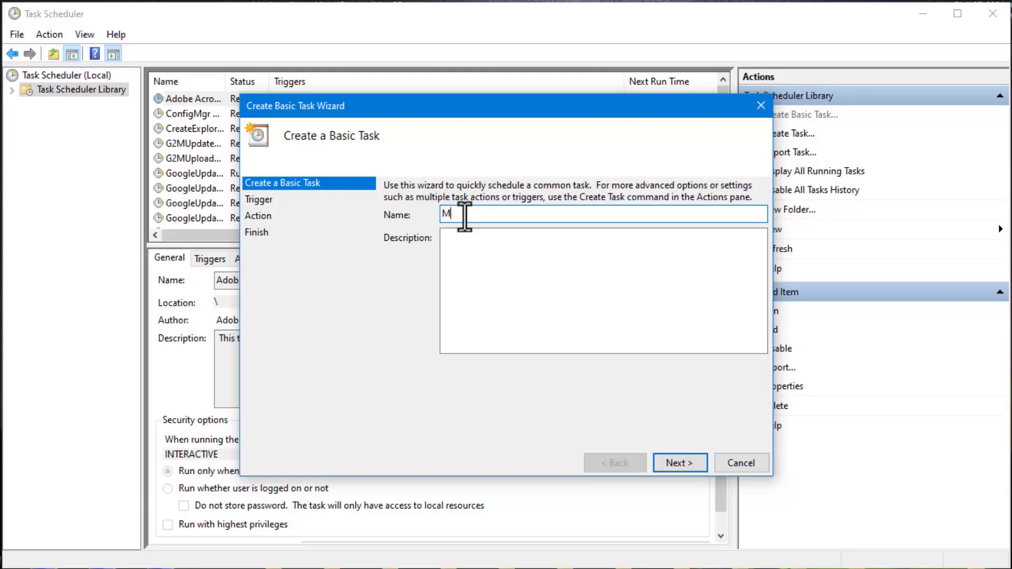
pyautogui.write('yProjectPublish')
pyautogui.click(501, 274)
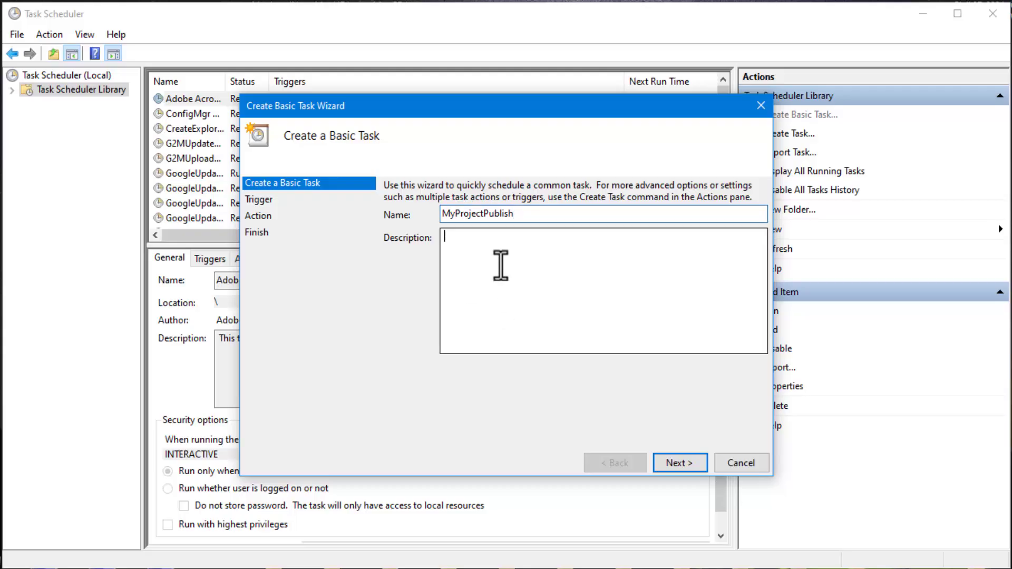
pyautogui.click(685, 464)
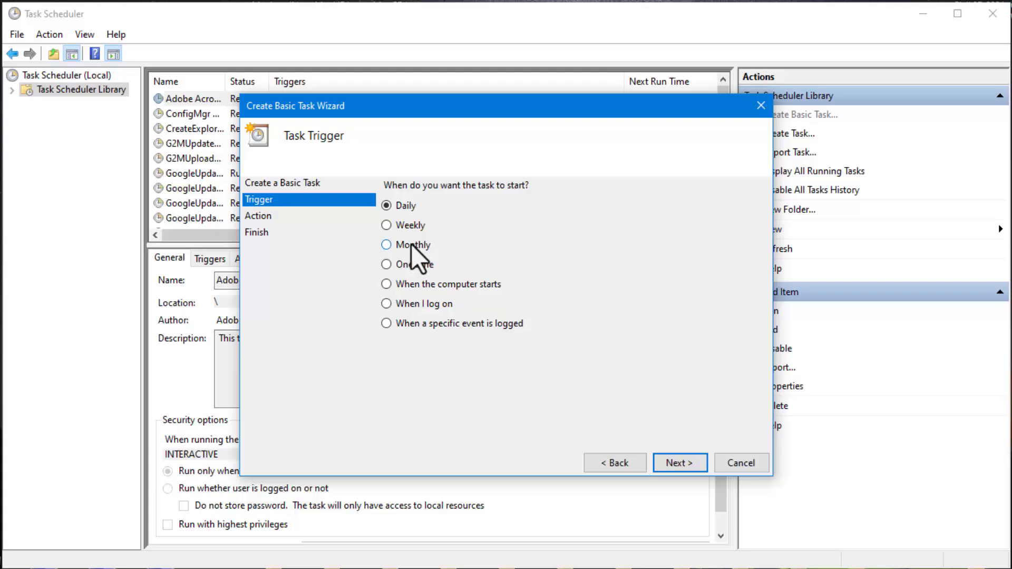
# Set the task to trigger weekly on Thursday, starting 9/21/2023 at 3:00 AM
pyautogui.click(386, 226)
pyautogui.click(682, 463)
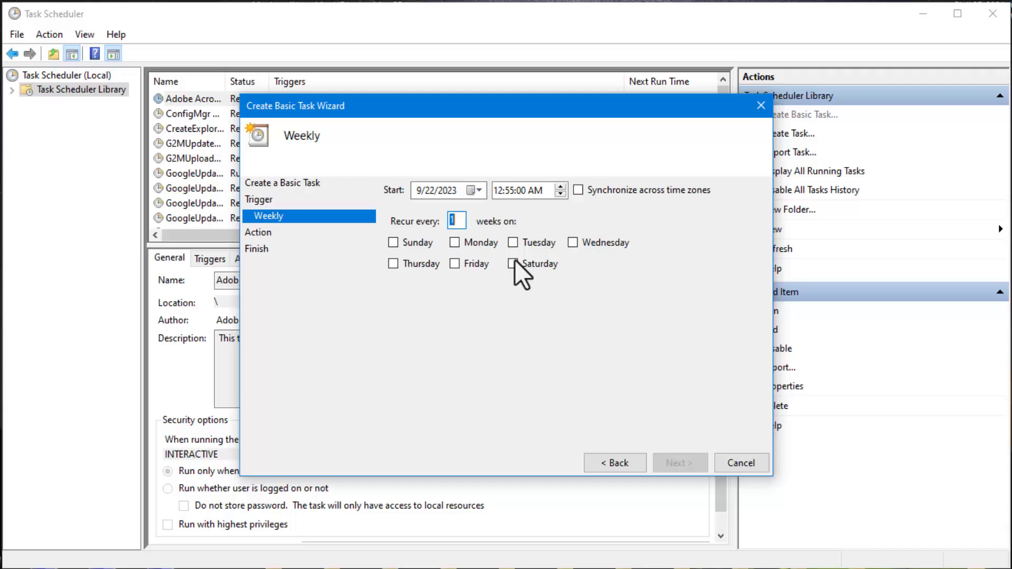
pyautogui.click(393, 264)
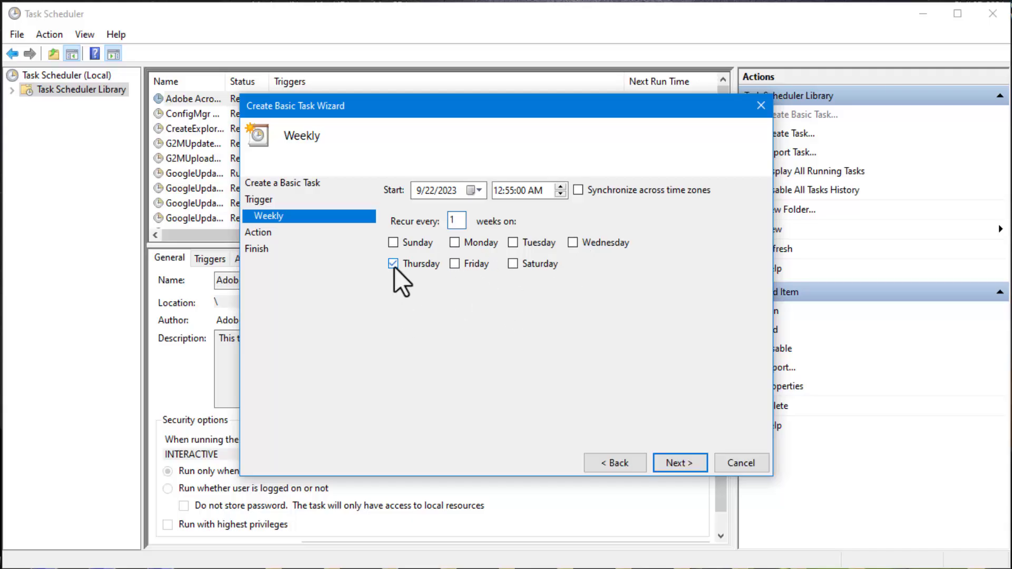
pyautogui.click(471, 190)
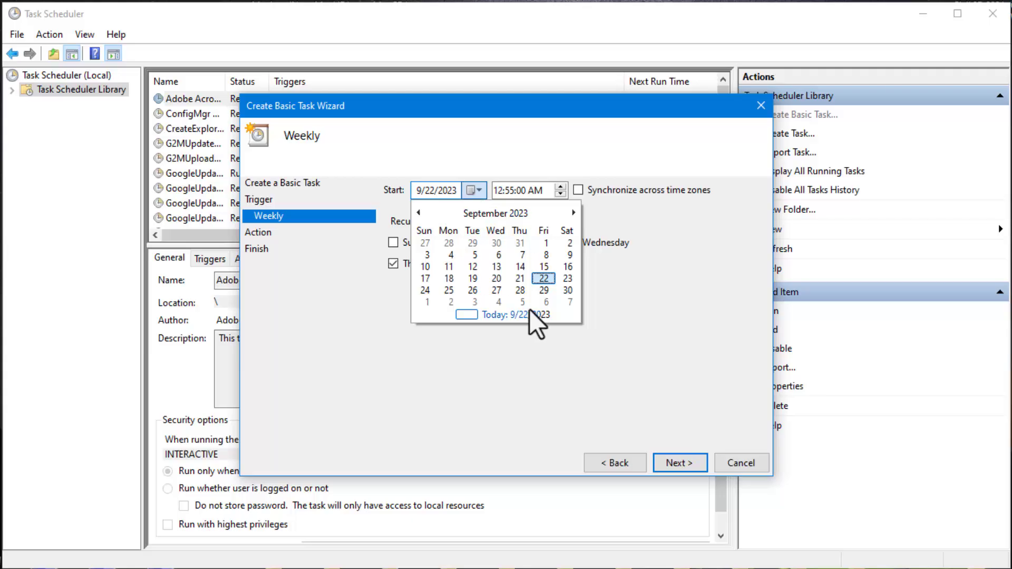
pyautogui.click(519, 282)
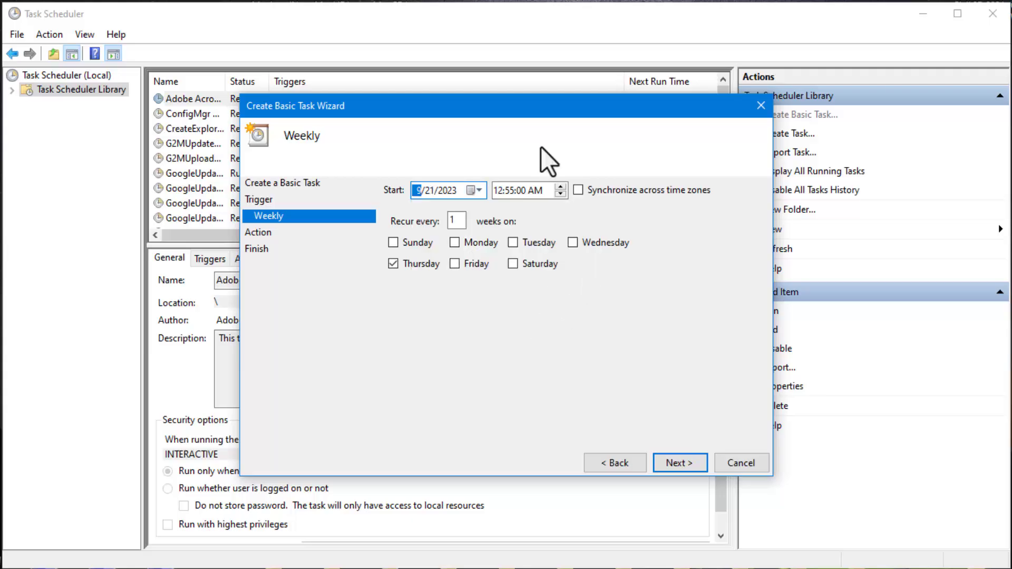
pyautogui.click(502, 191)
pyautogui.write('3')
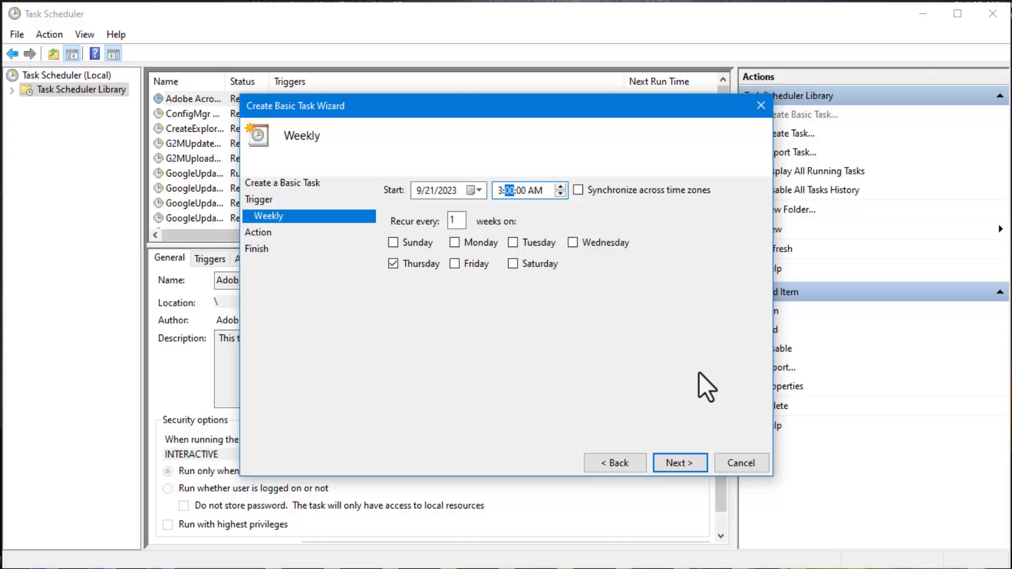
pyautogui.click(680, 463)
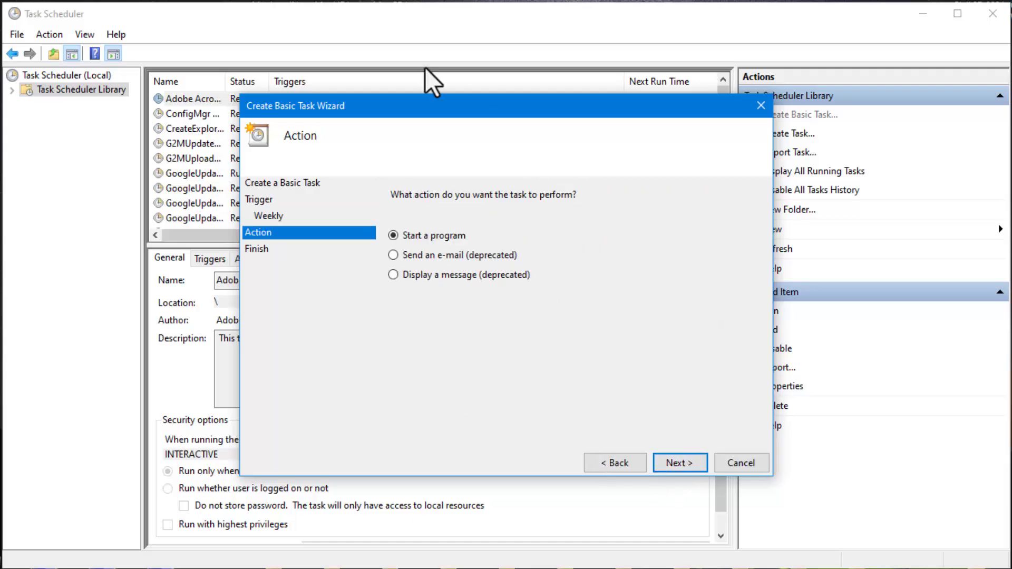
# Make the task start the program Publish.bat from the MyPublish1 folder, and finish creating it
pyautogui.click(680, 464)
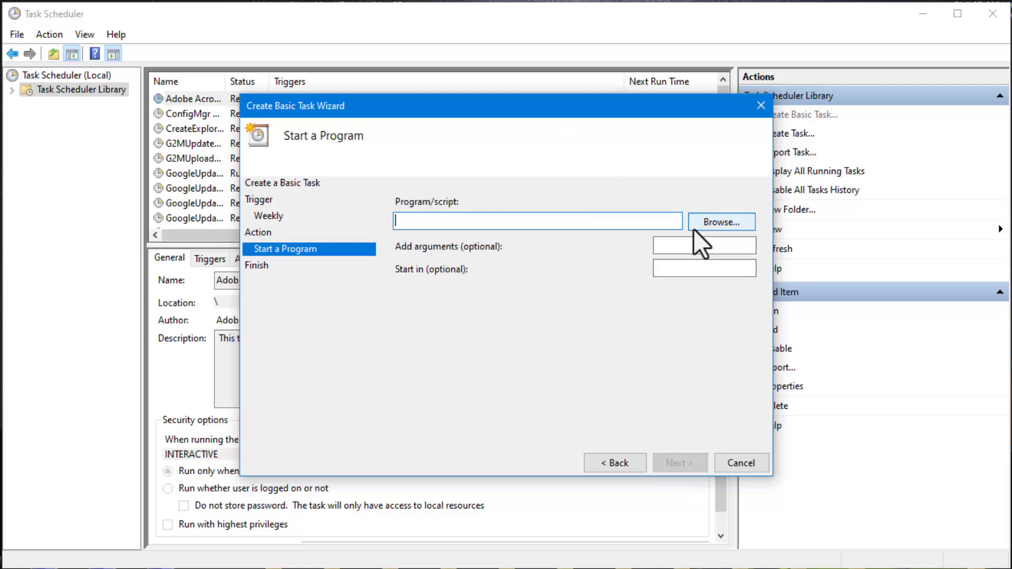
pyautogui.click(724, 222)
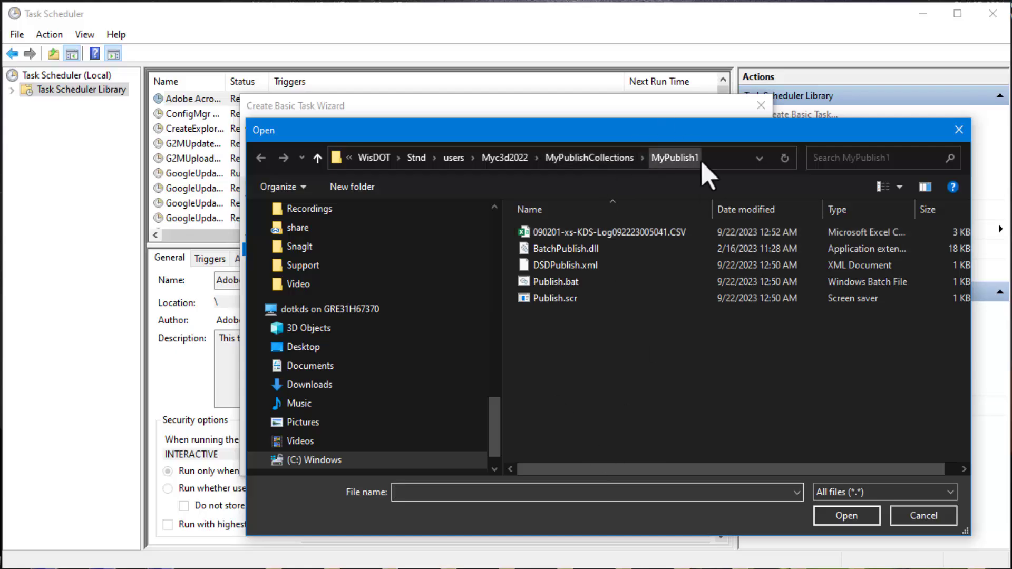
pyautogui.click(553, 284)
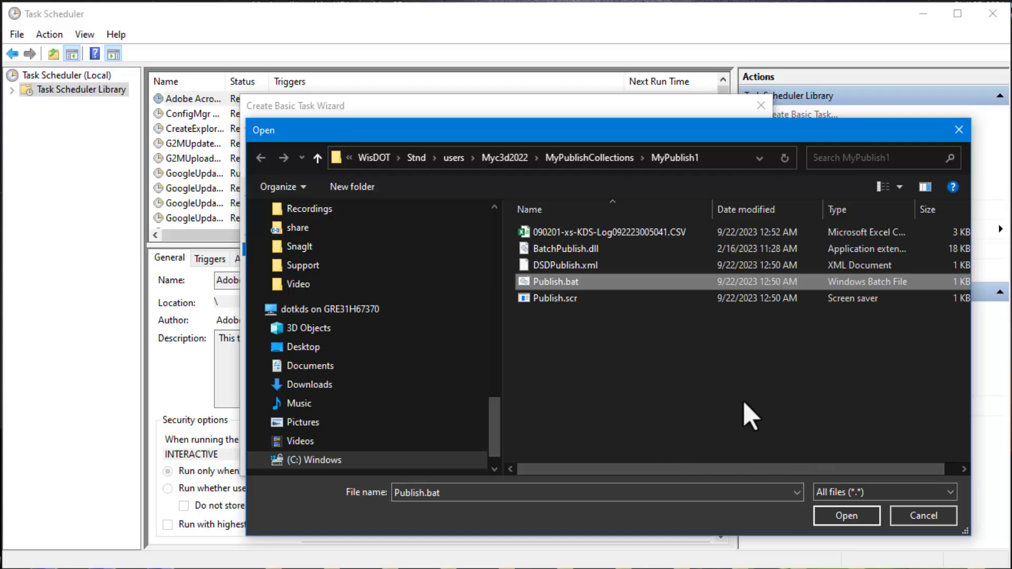
pyautogui.click(842, 515)
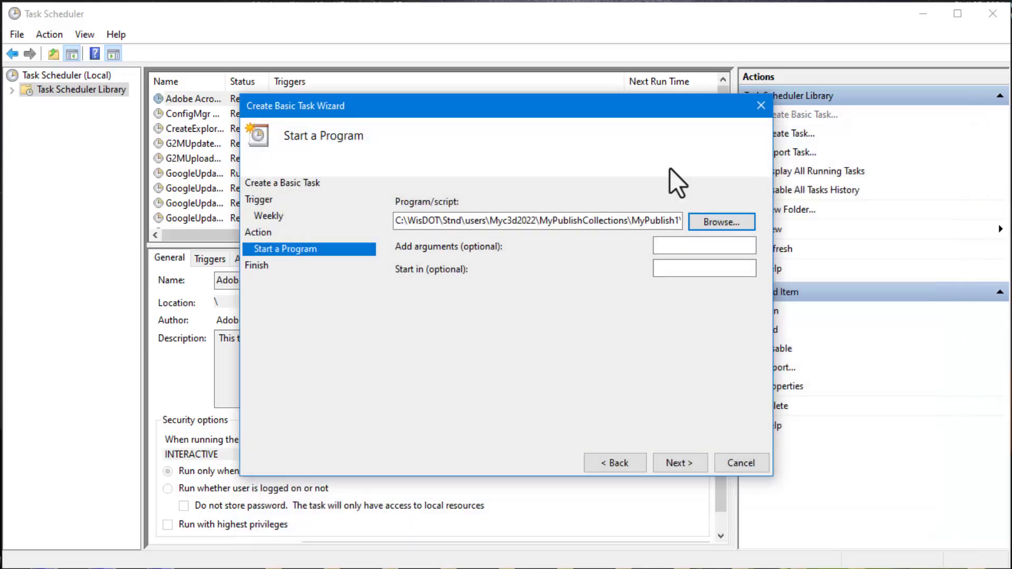
pyautogui.click(683, 465)
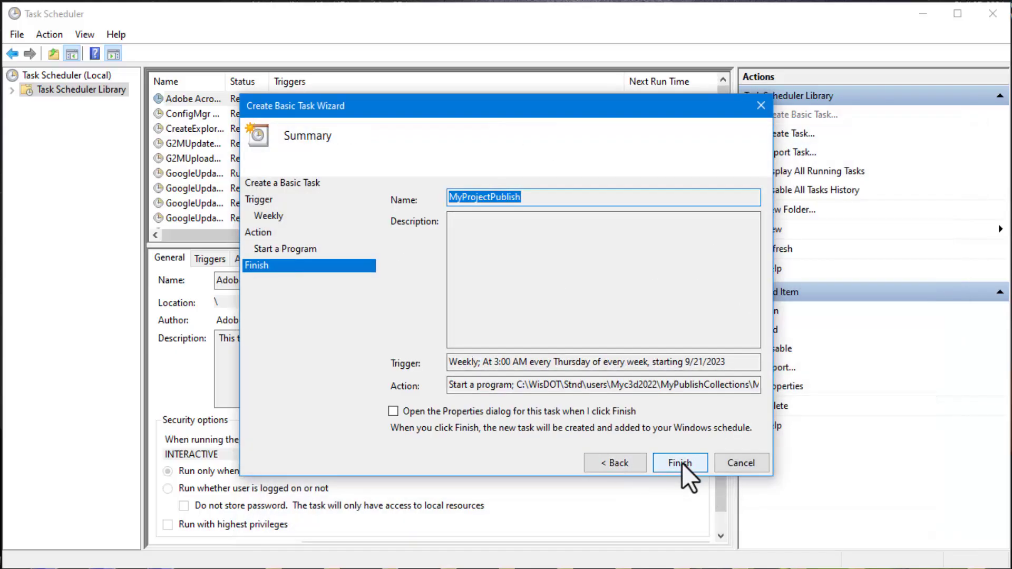
pyautogui.click(679, 463)
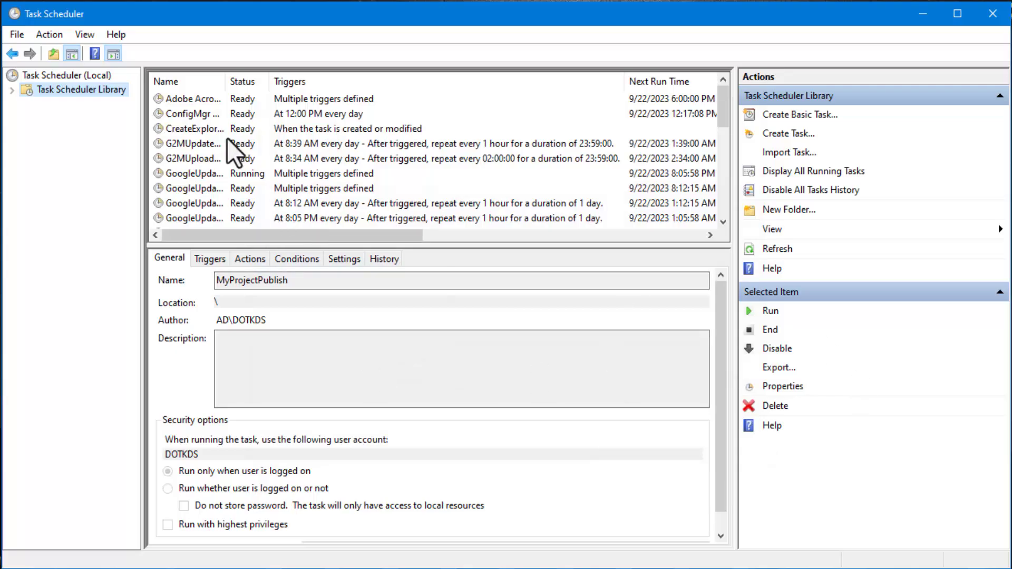
# Find MyProjectPublish in the task list, widen the Name column to show its full name, and run the task
pyautogui.scroll(-8, 228, 143)
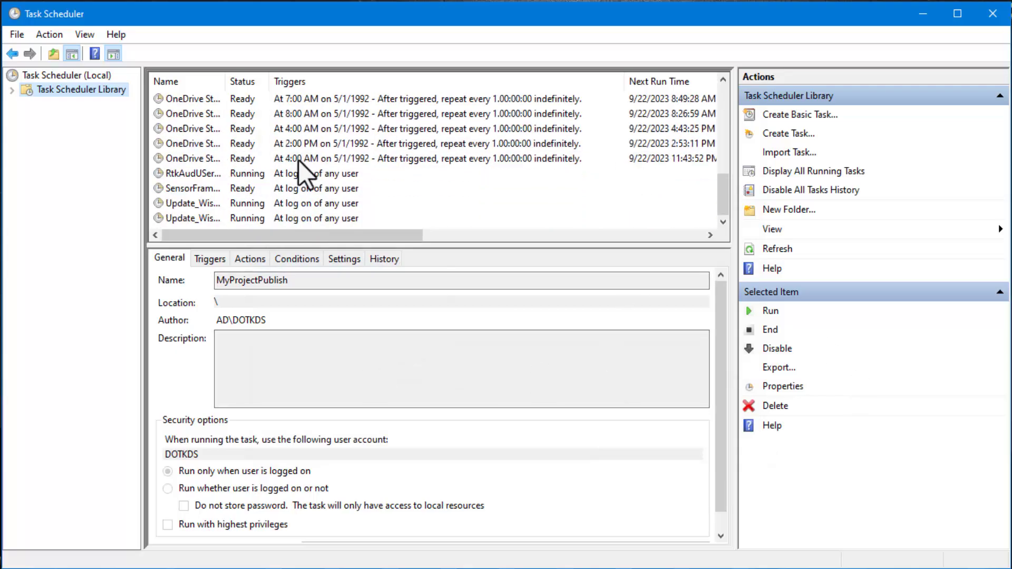
pyautogui.scroll(4, 238, 177)
pyautogui.scroll(-1, 230, 154)
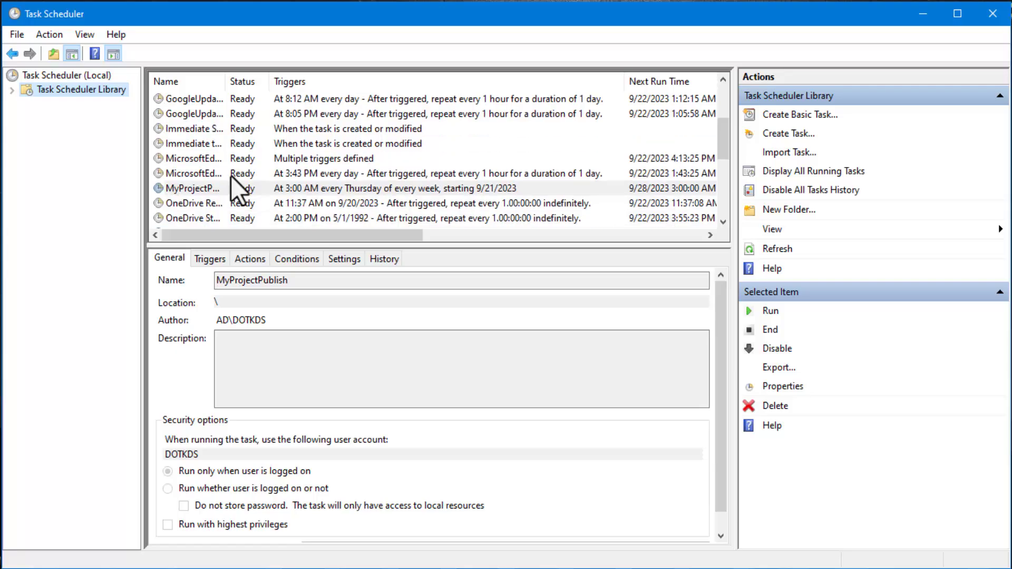
pyautogui.moveTo(227, 83); pyautogui.dragTo(312, 93)
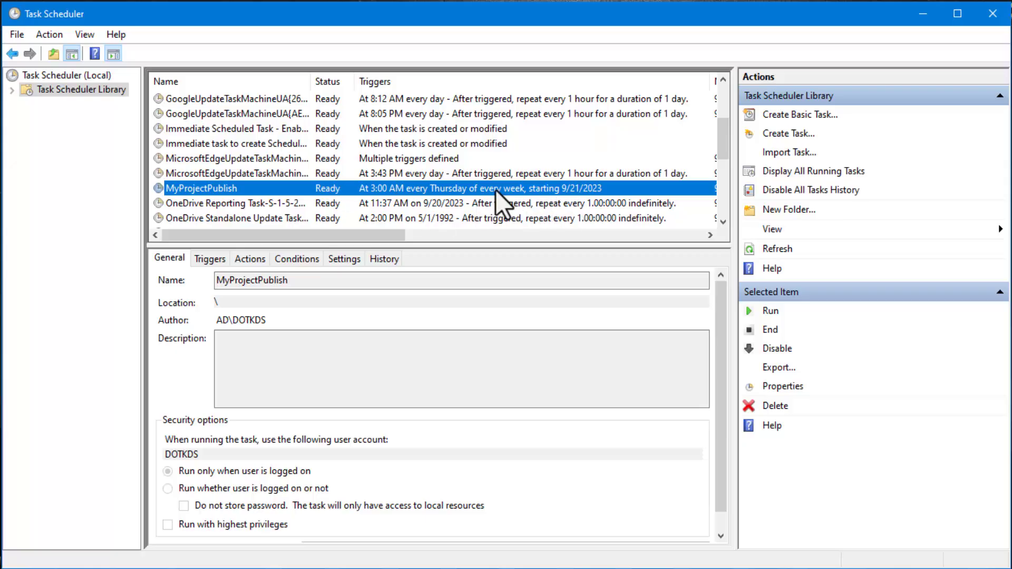
pyautogui.click(763, 312)
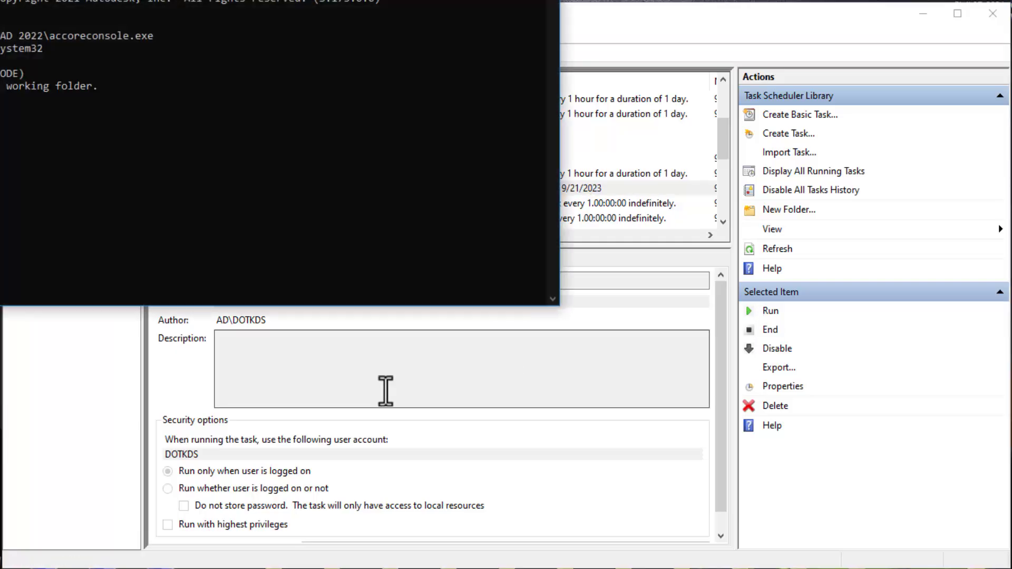